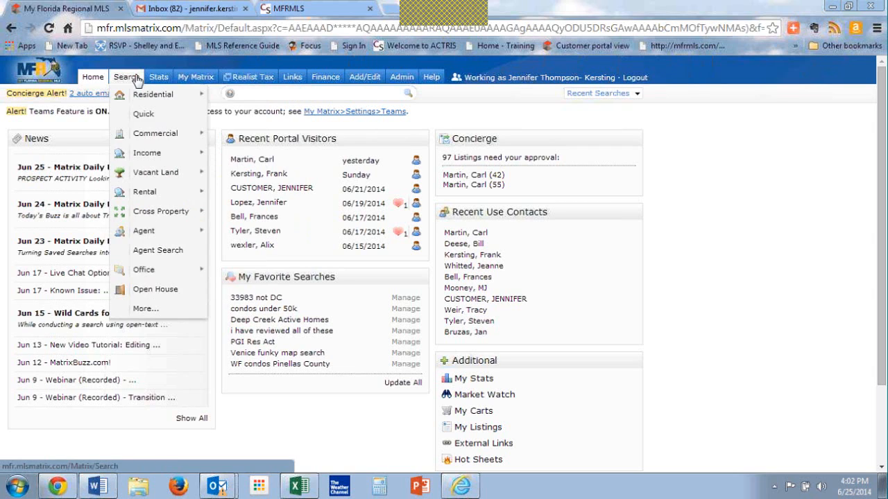
# Step: Set the current Sold and Charlotte county criteria as the starting default, and reopen the residential Quick search
pyautogui.moveTo(133, 82)
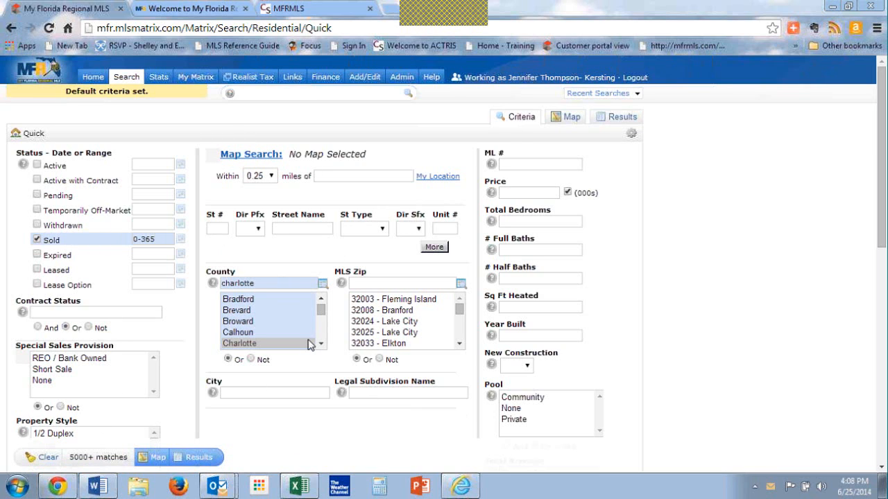
pyautogui.click(634, 141)
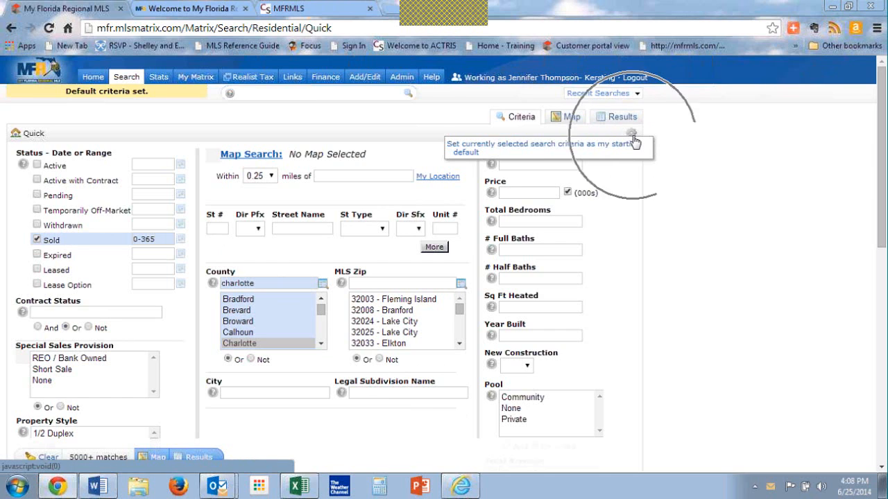
pyautogui.click(529, 149)
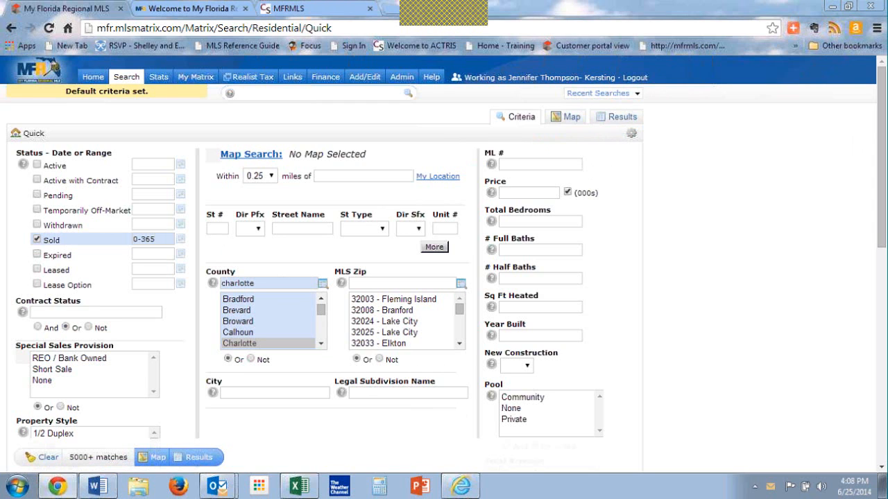
pyautogui.moveTo(127, 77)
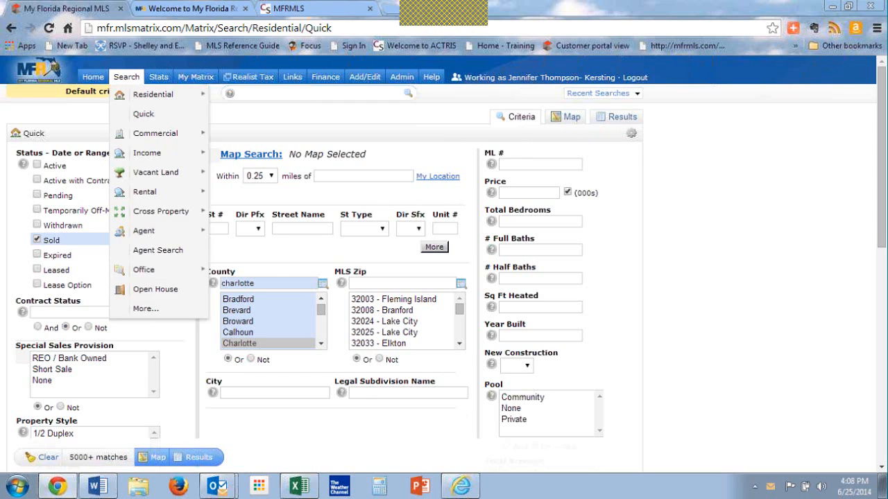
pyautogui.click(145, 116)
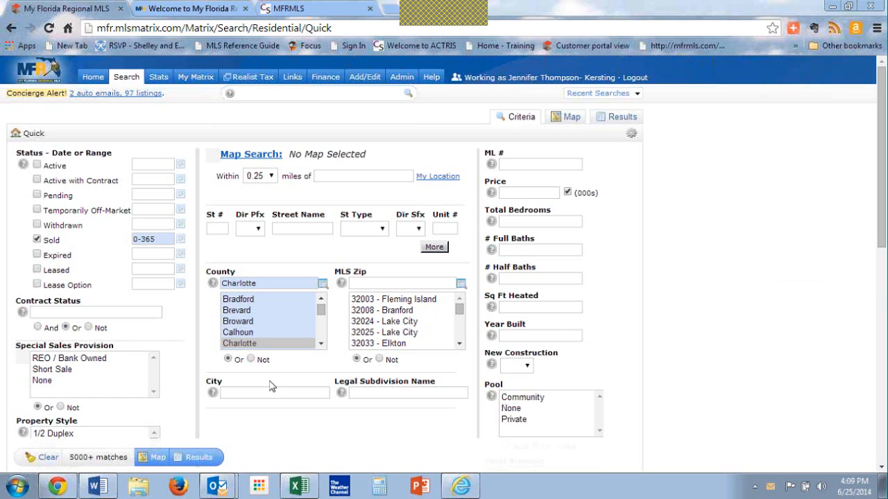
# Step: Add the Active, Active with Contract and Pending statuses with blank date ranges, and set the criteria as the starting default
pyautogui.click(37, 165)
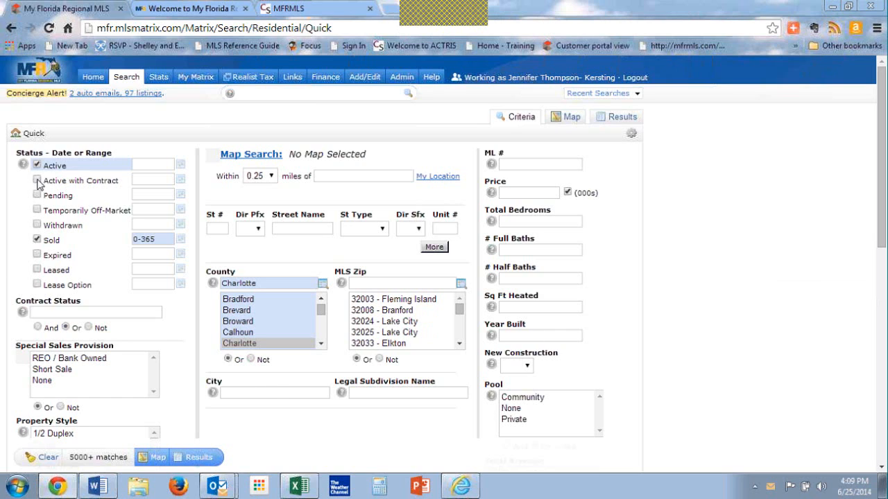
pyautogui.click(36, 180)
pyautogui.click(38, 196)
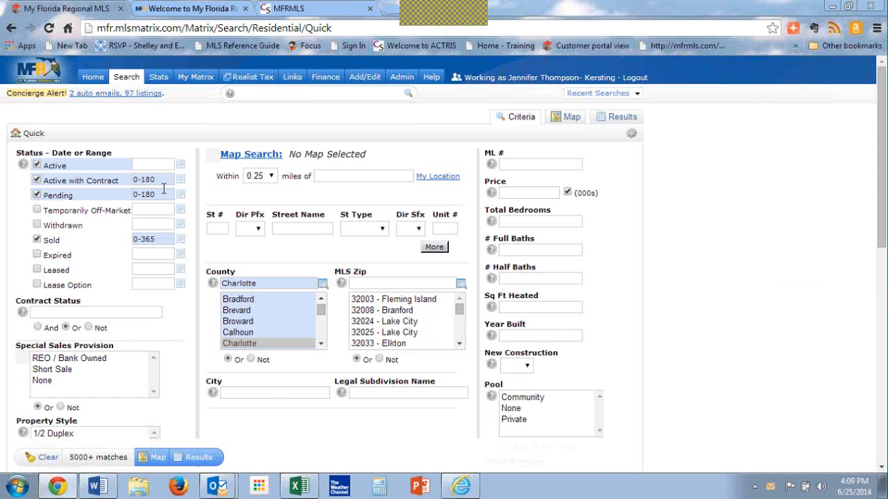
pyautogui.click(36, 180)
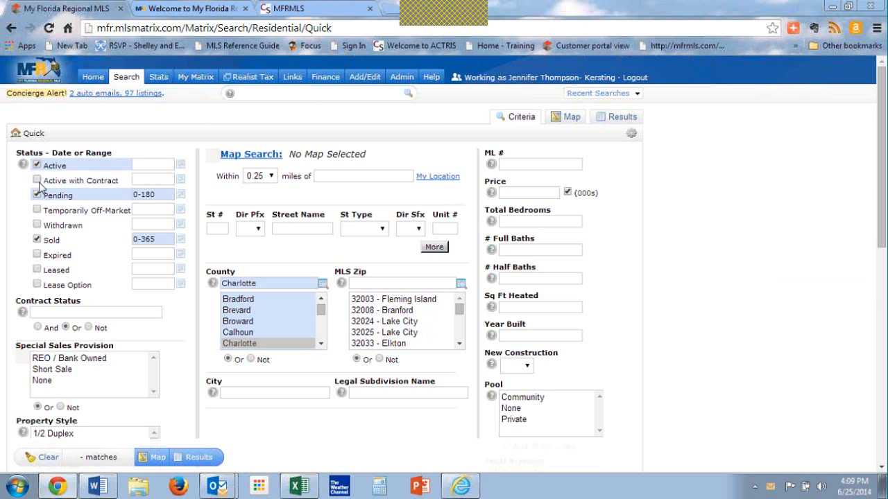
pyautogui.click(36, 181)
pyautogui.press('Delete')
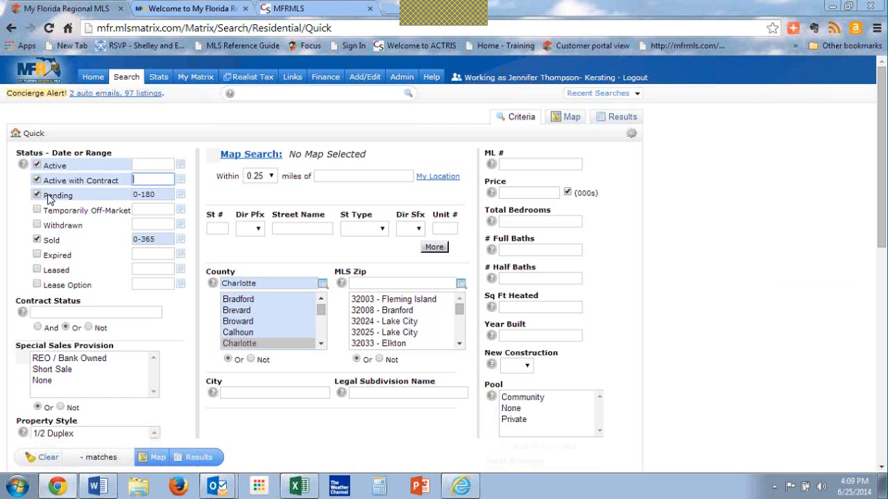
pyautogui.press('Tab')
pyautogui.press('Tab')
pyautogui.press('Tab')
pyautogui.press('Delete')
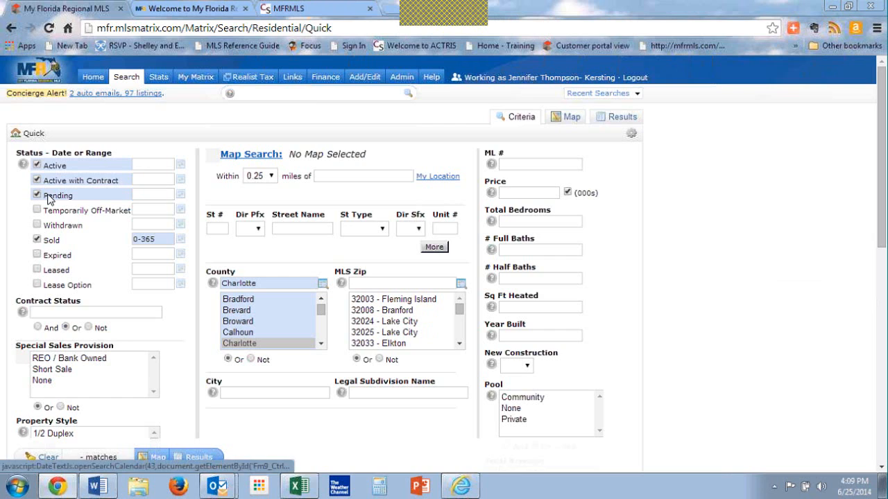
pyautogui.click(632, 138)
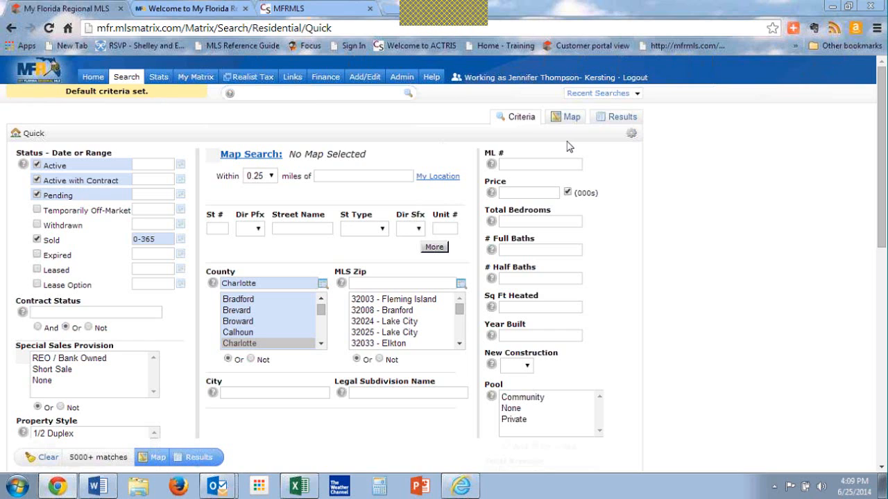
# Step: Clear the Sold status's date range and set it to 365-730 days
pyautogui.click(180, 242)
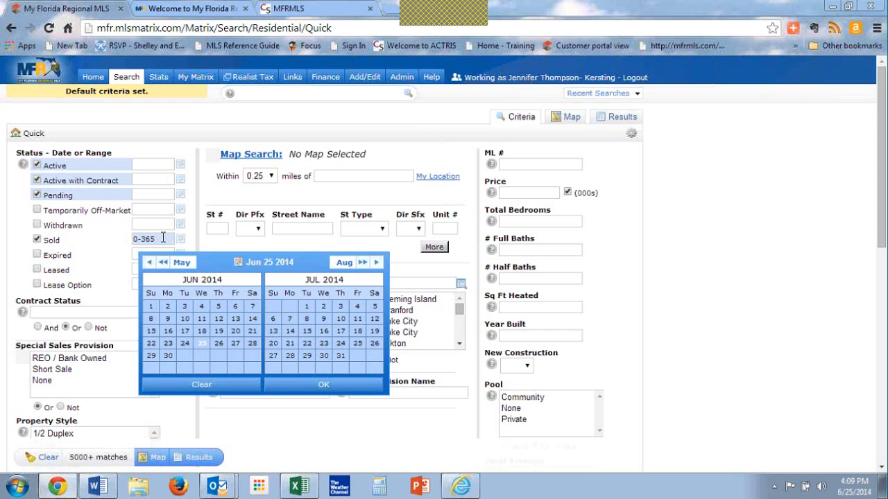
pyautogui.moveTo(159, 239); pyautogui.dragTo(123, 239)
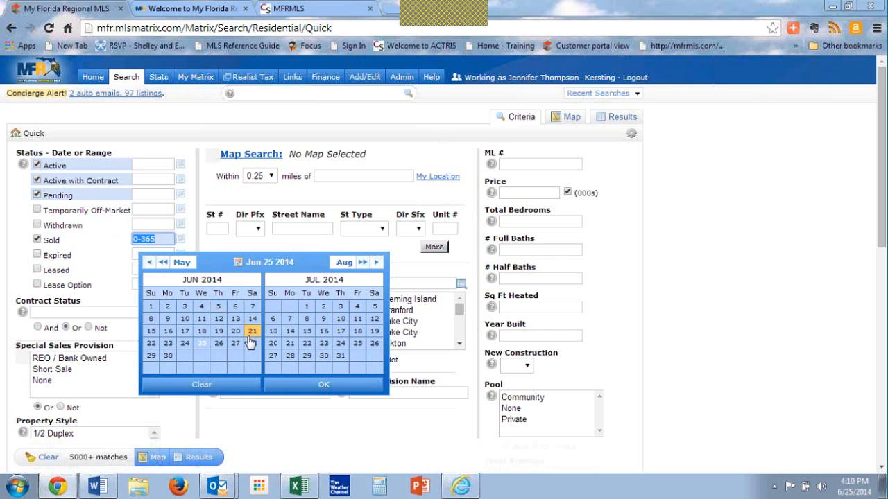
pyautogui.click(227, 386)
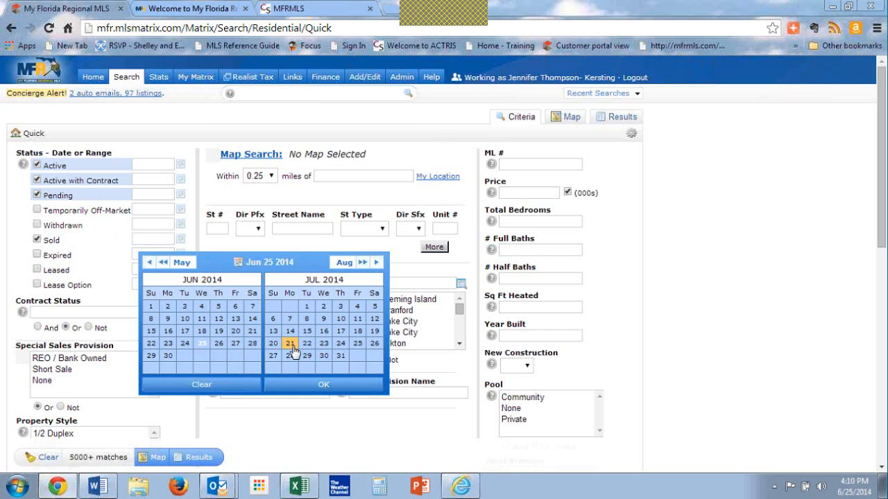
pyautogui.click(312, 386)
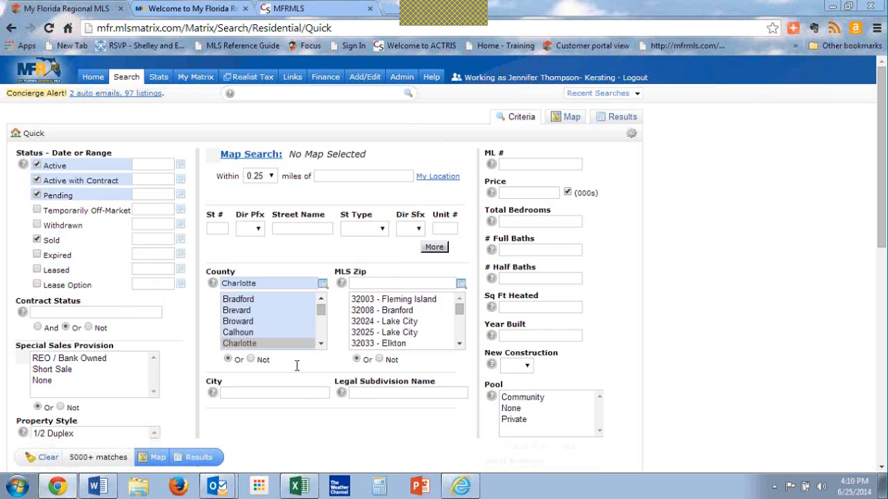
pyautogui.click(155, 234)
pyautogui.write('365-')
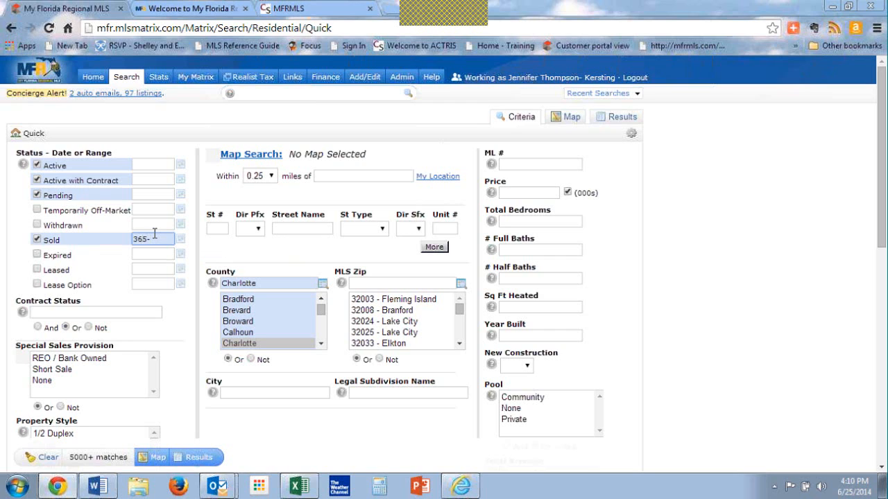
pyautogui.write('730')
pyautogui.press('Tab')
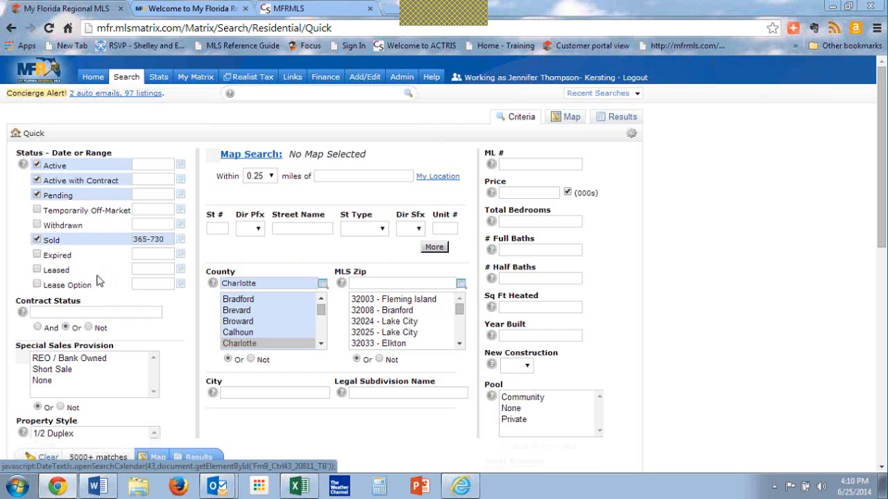
# Step: Set the Sold status's date range to 0-365 days
pyautogui.click(167, 238)
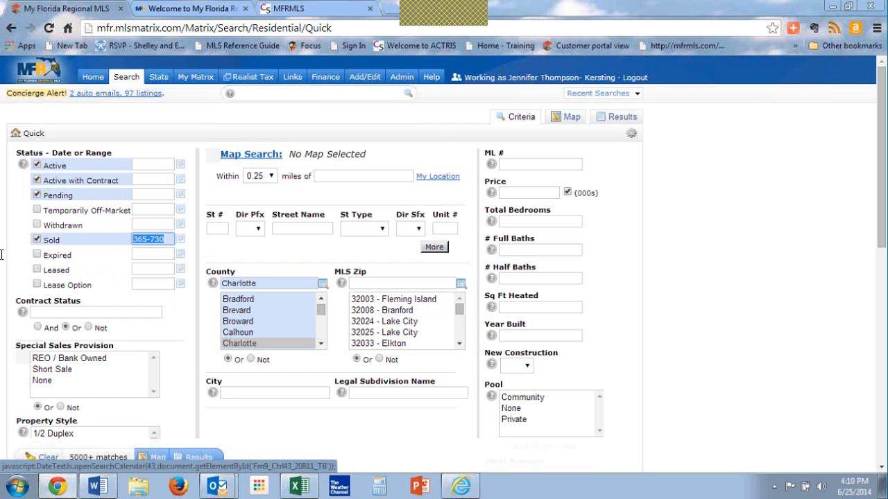
pyautogui.write('0')
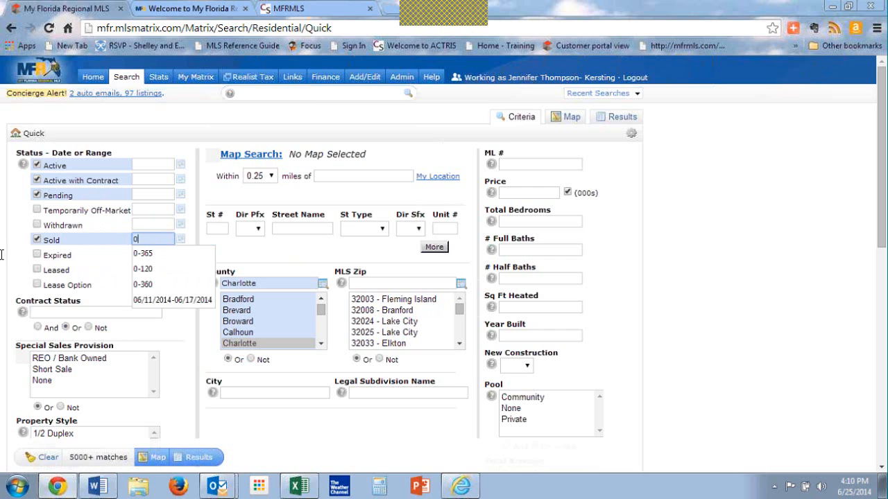
pyautogui.write('-365')
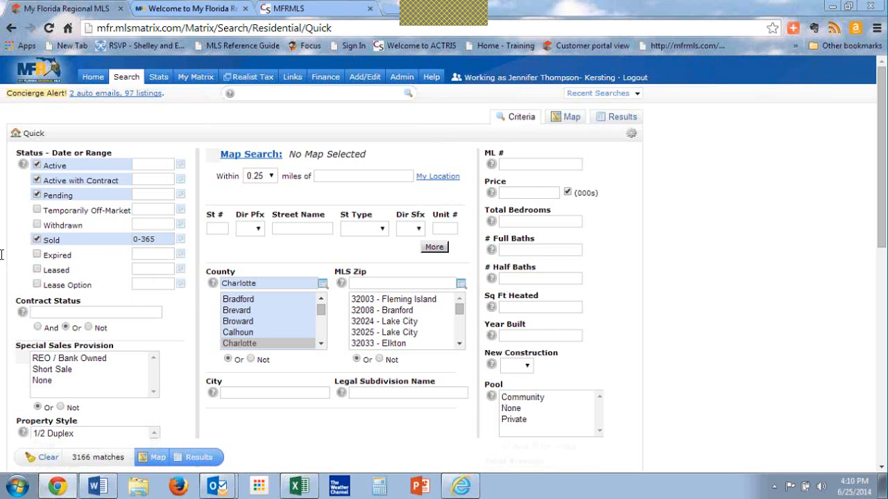
pyautogui.press('Tab')
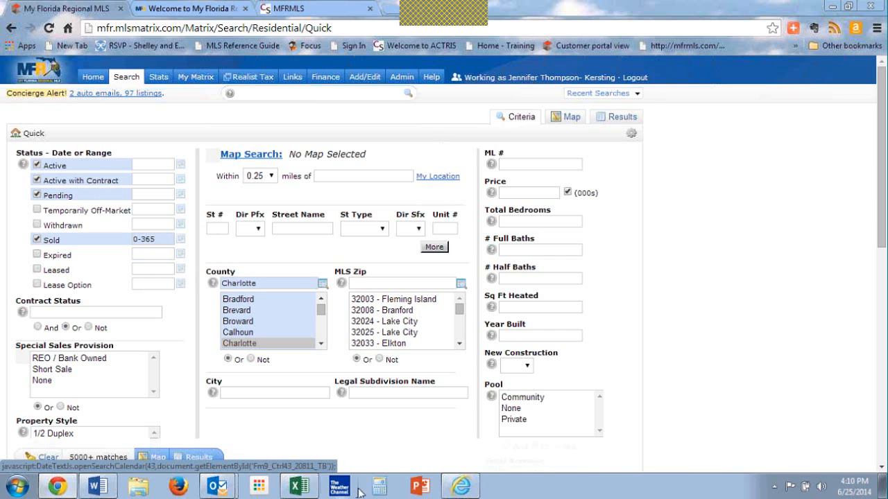
# Step: Set the MLS Zip criterion to 33983 for Punta Gorda
pyautogui.click(381, 392)
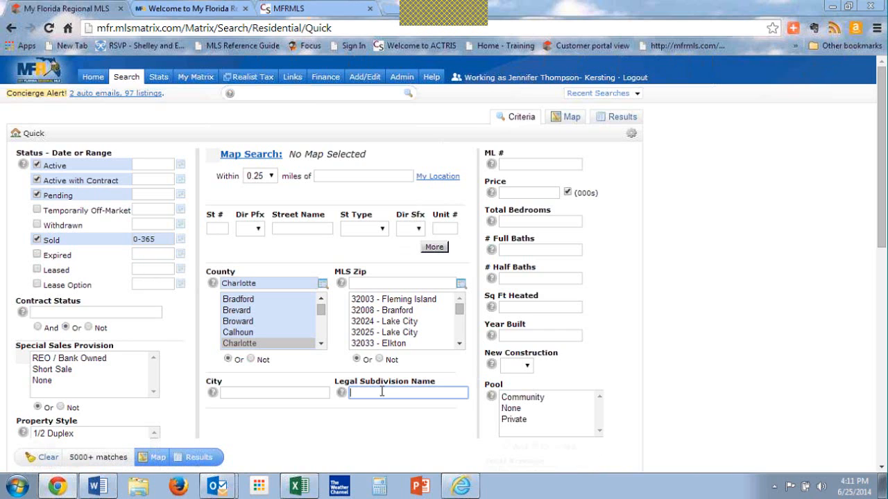
pyautogui.click(382, 392)
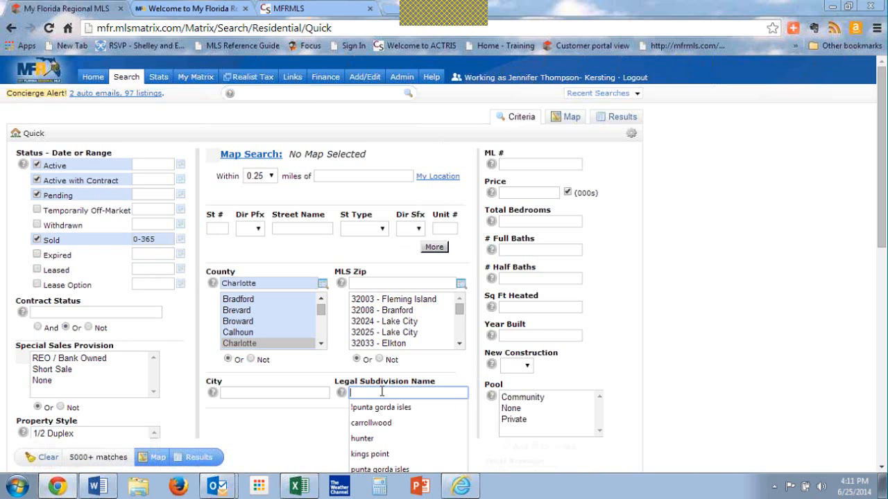
pyautogui.click(383, 281)
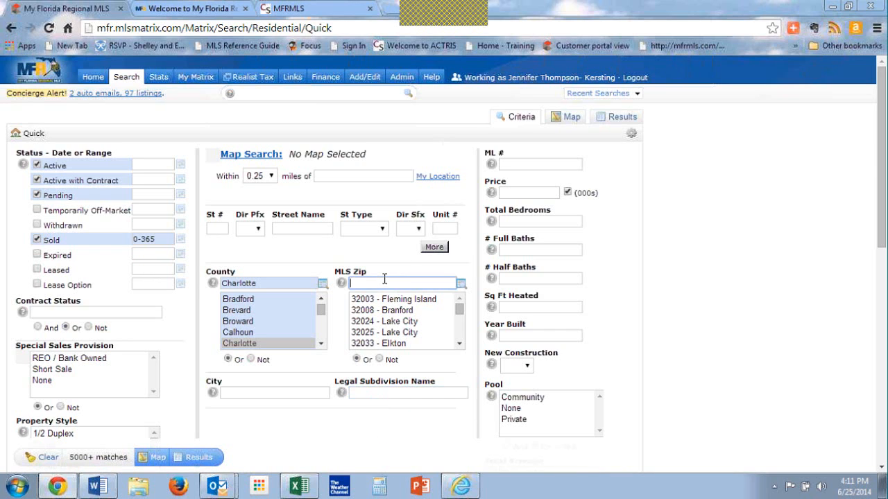
pyautogui.write('33981')
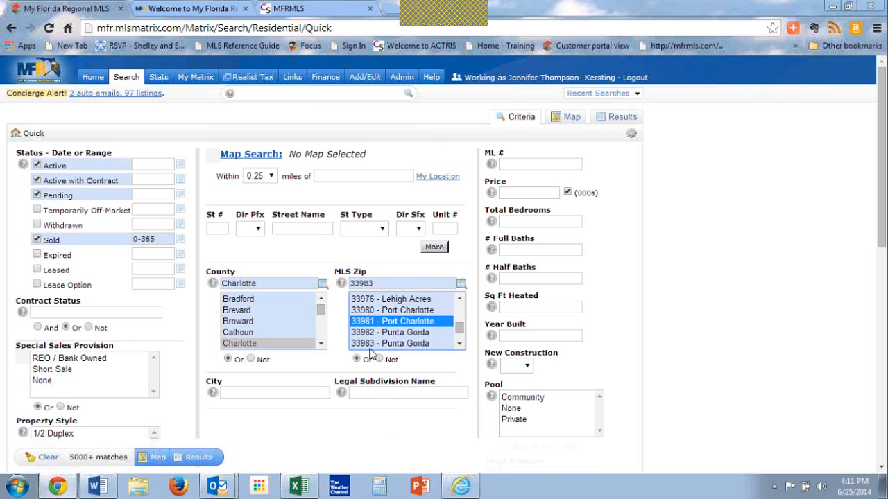
pyautogui.click(377, 393)
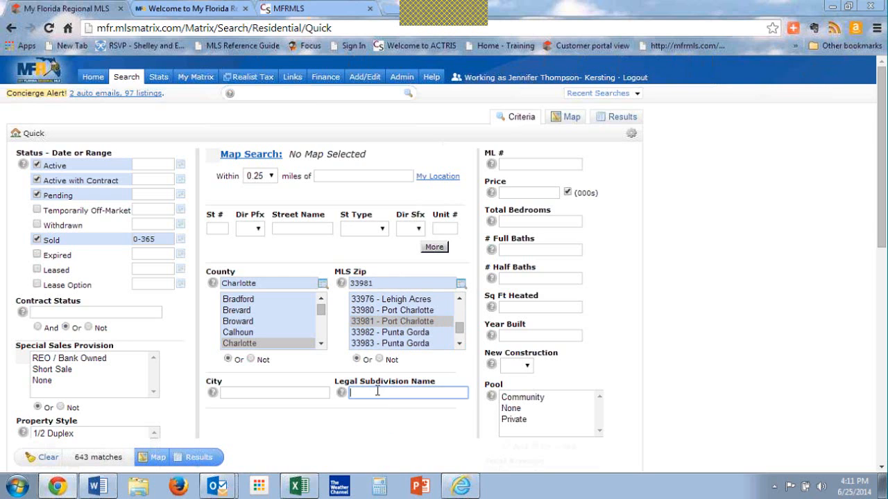
pyautogui.click(867, 188)
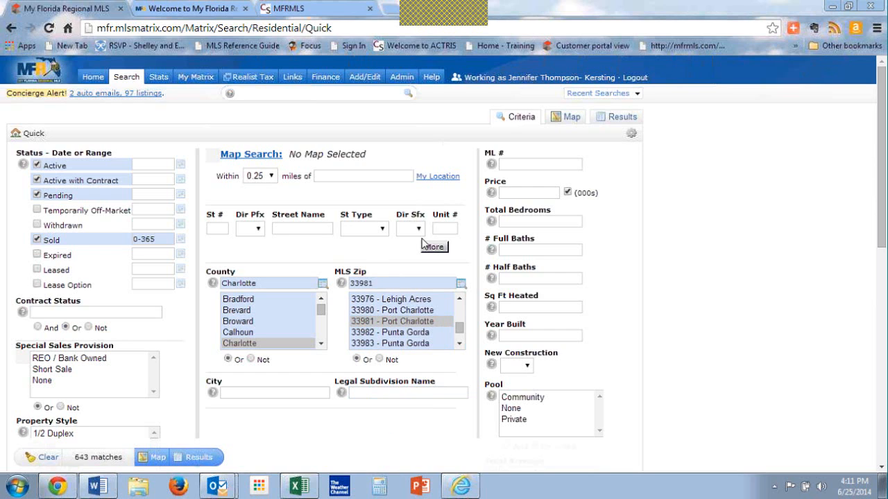
pyautogui.click(401, 284)
pyautogui.press('BackSpace')
pyautogui.write('3')
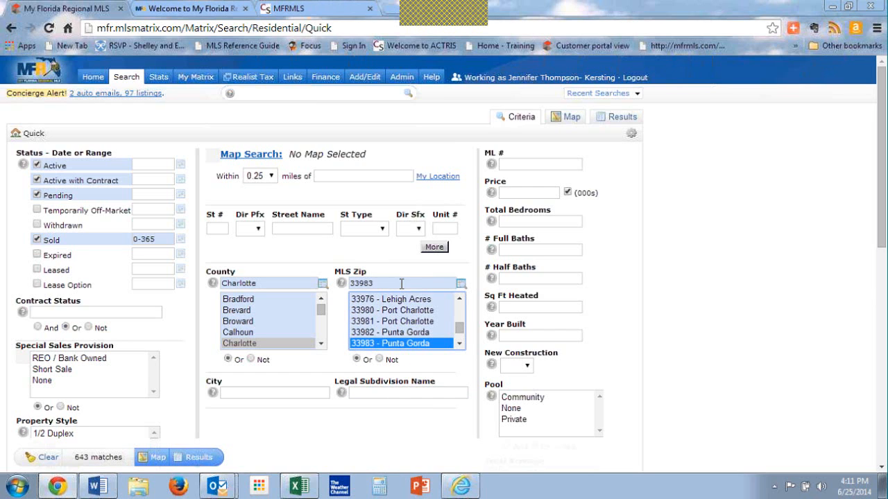
# Step: Set the Legal Subdivision Name to the wildcard "punta gorda isles*" and show the search results
pyautogui.click(385, 393)
pyautogui.write('pu')
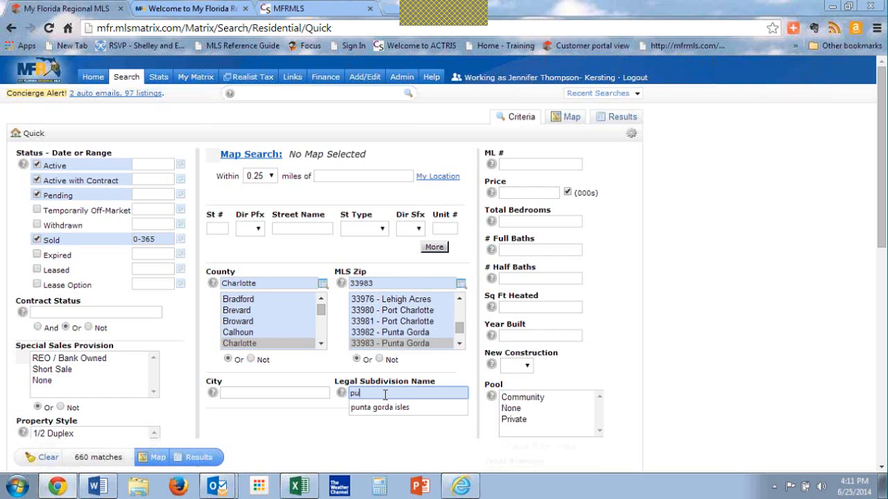
pyautogui.write('nta gorda isles*')
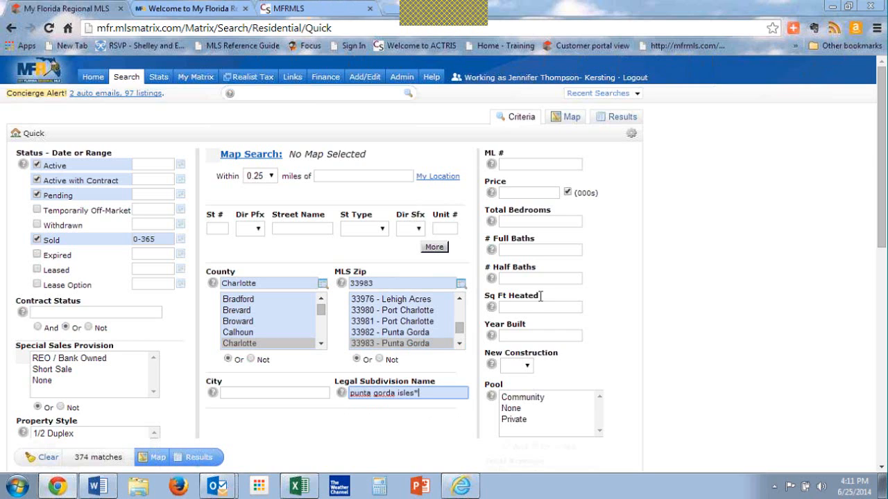
pyautogui.click(846, 161)
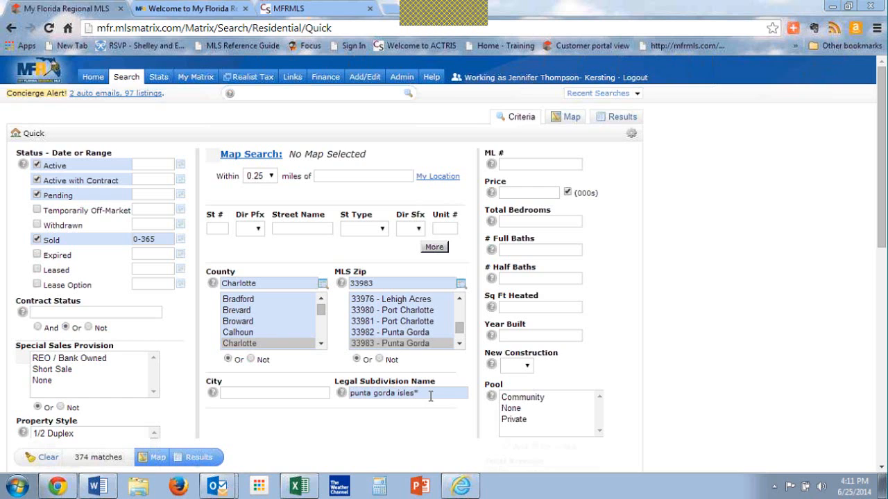
pyautogui.click(198, 459)
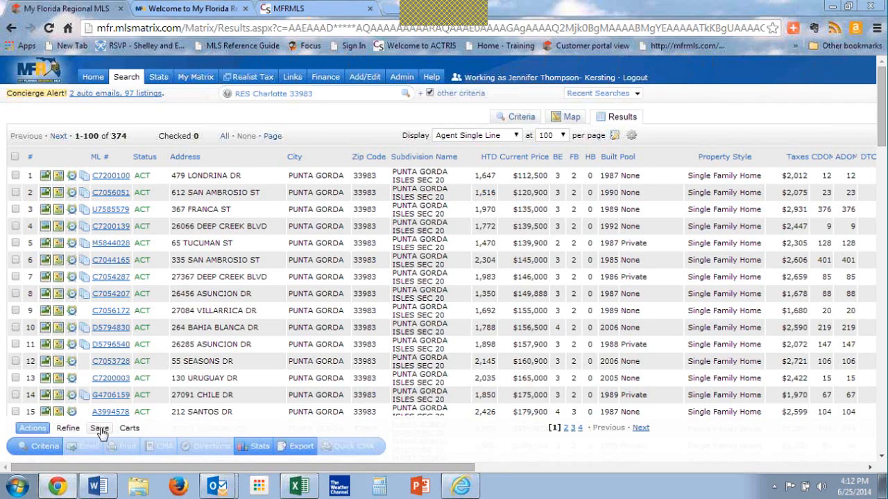
# Step: Start a new saved search from the listing results and name it "Deep Creek Homes"
pyautogui.click(100, 430)
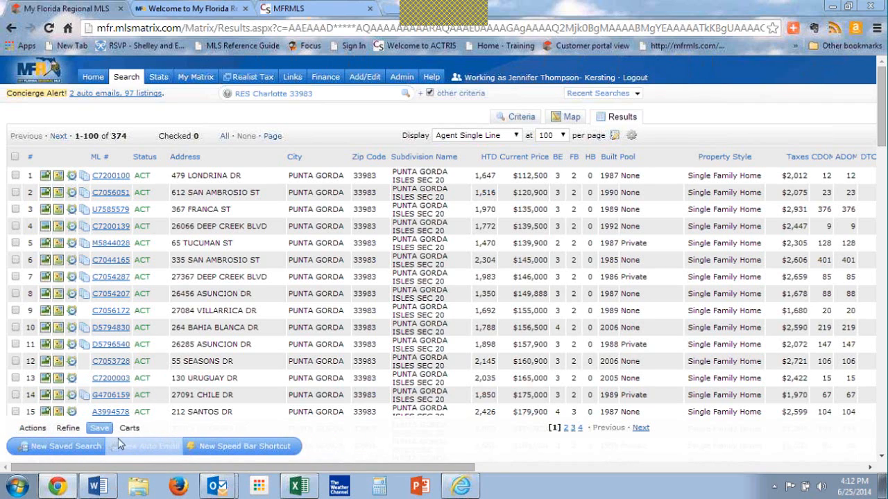
pyautogui.click(49, 451)
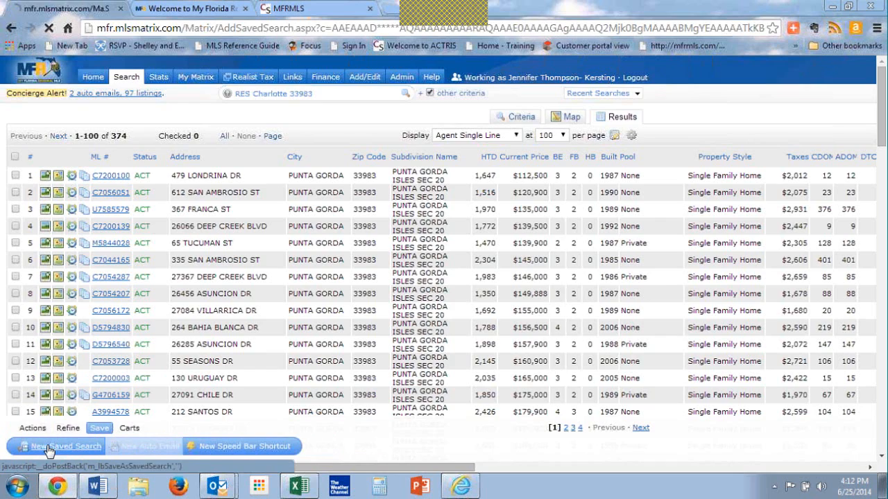
pyautogui.click(104, 151)
pyautogui.write('Deep Cre')
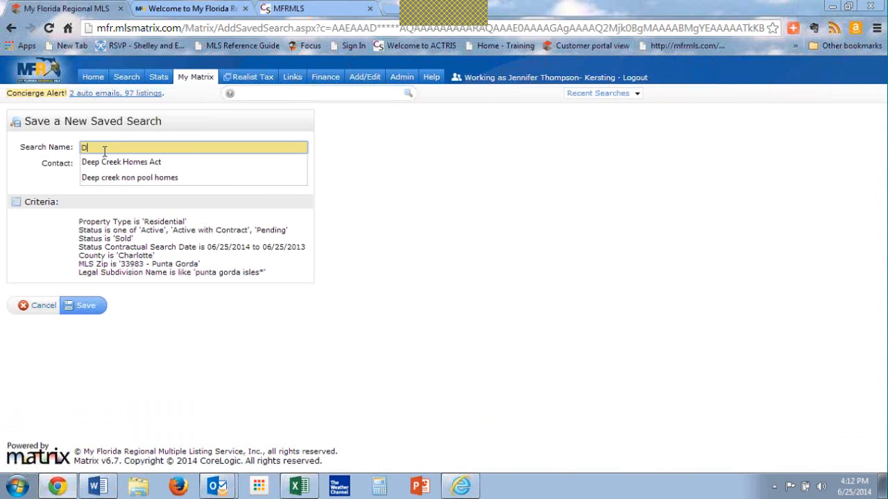
pyautogui.press('BackSpace')
pyautogui.press('BackSpace')
pyautogui.press('BackSpace')
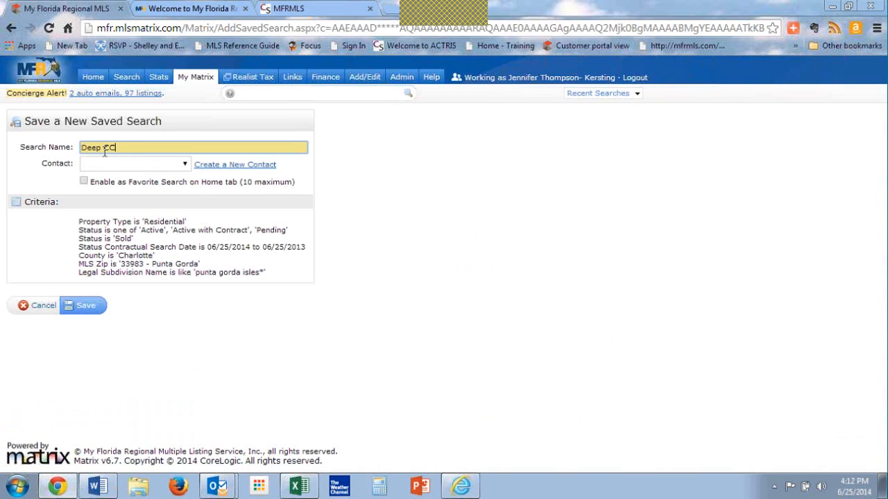
pyautogui.write('reek Homes')
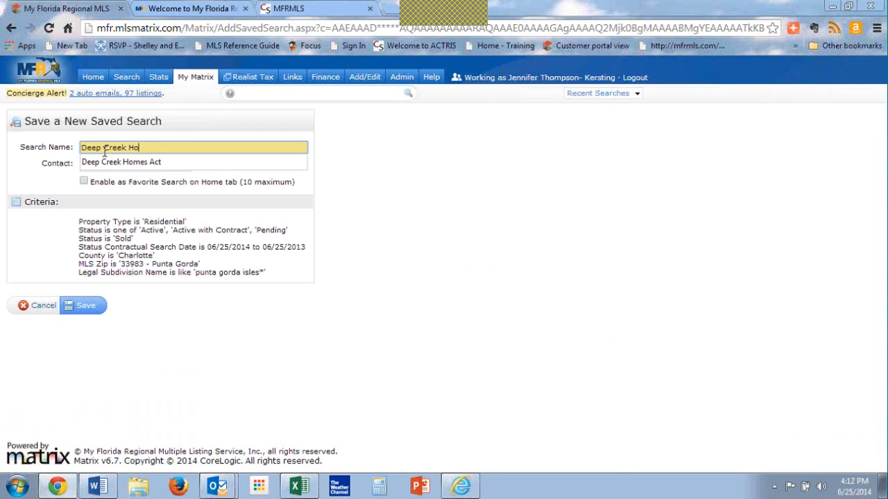
# Step: Enable the new saved search as a favorite search on the Home tab and save it
pyautogui.click(83, 182)
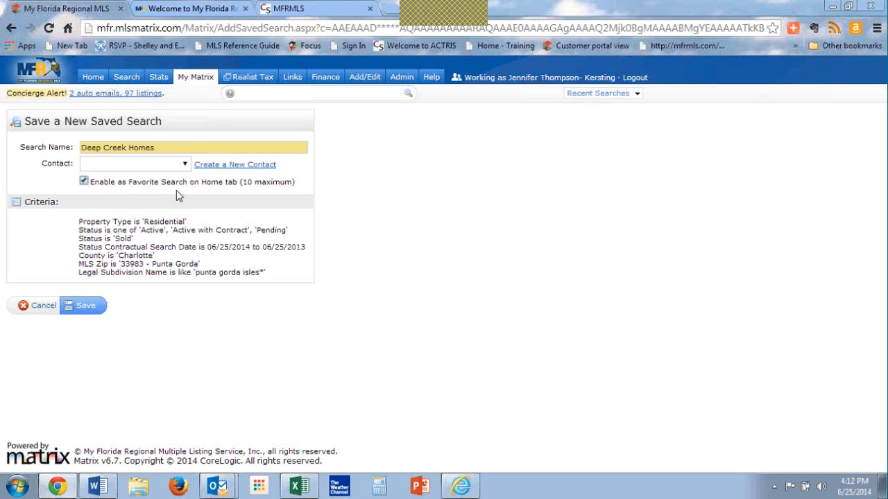
pyautogui.press('ctrl')
pyautogui.press('ctrl')
pyautogui.press('ctrl')
pyautogui.press('ctrl')
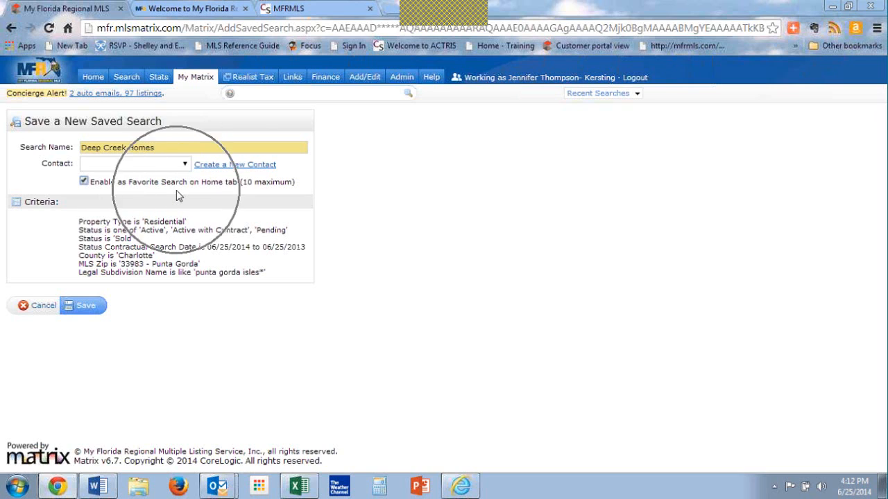
pyautogui.press('ctrl')
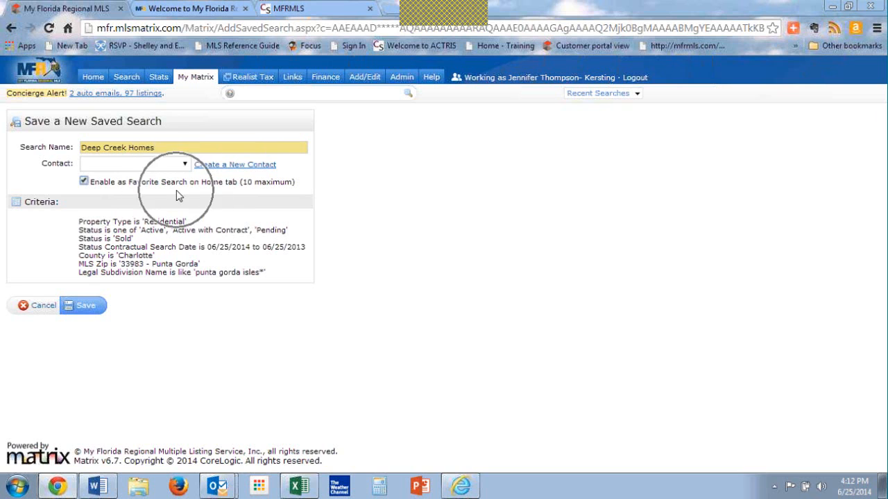
pyautogui.click(88, 309)
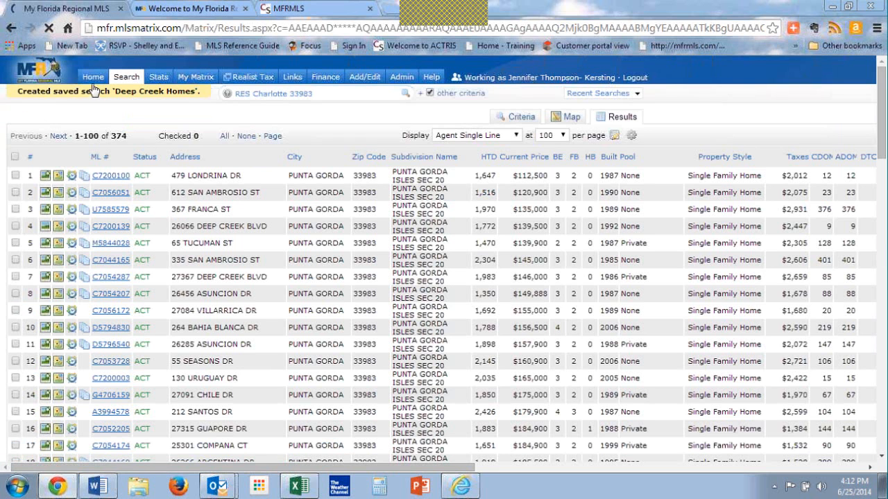
# Step: Run the "Deep Creek Homes" search from the home page's favorite searches and open its criteria
pyautogui.click(93, 78)
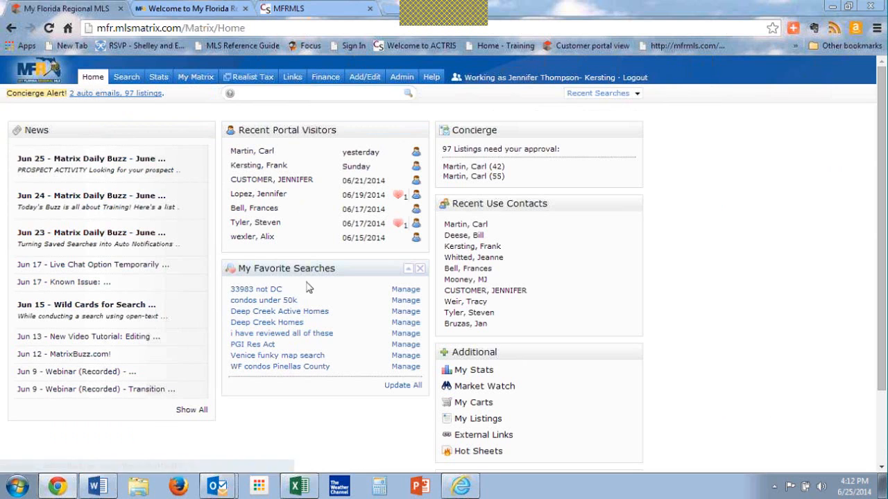
pyautogui.click(275, 327)
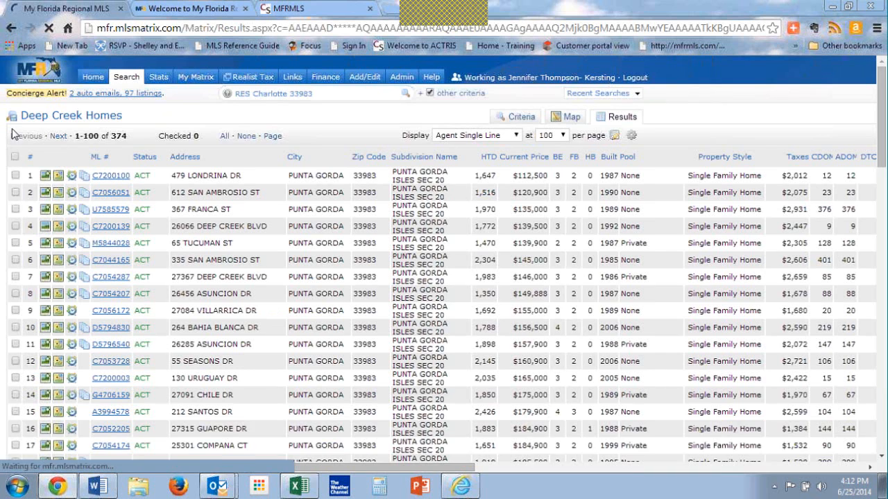
pyautogui.click(522, 116)
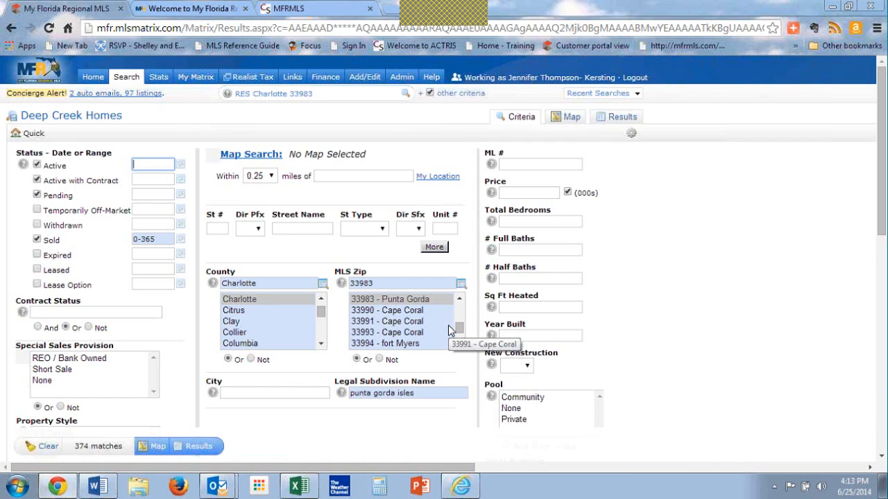
pyautogui.moveTo(196, 78)
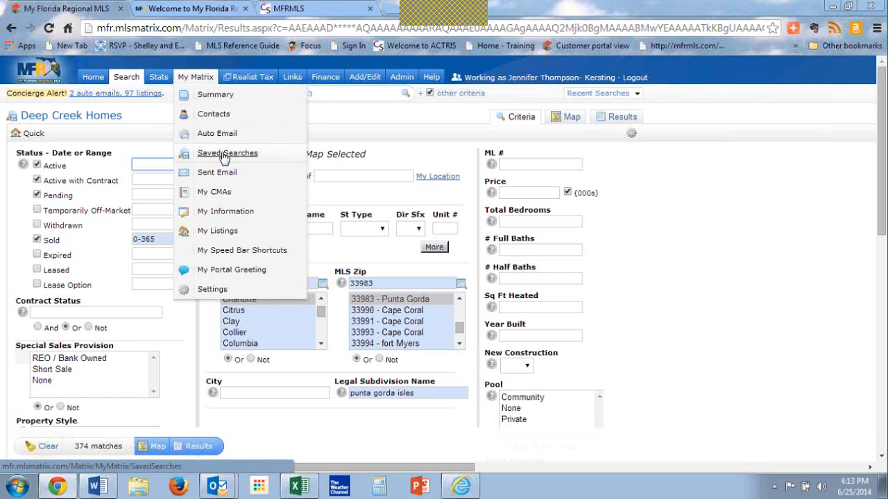
pyautogui.press('ctrl')
pyautogui.press('ctrl')
pyautogui.press('ctrl')
pyautogui.press('ctrl')
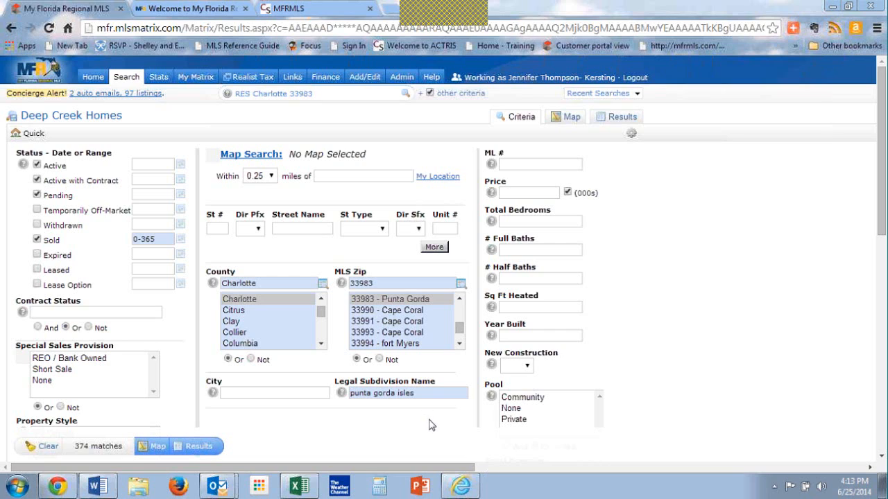
# Step: Append the wildcard * to "punta gorda isles" in the Legal Subdivision Name criterion
pyautogui.moveTo(434, 394); pyautogui.dragTo(190, 414)
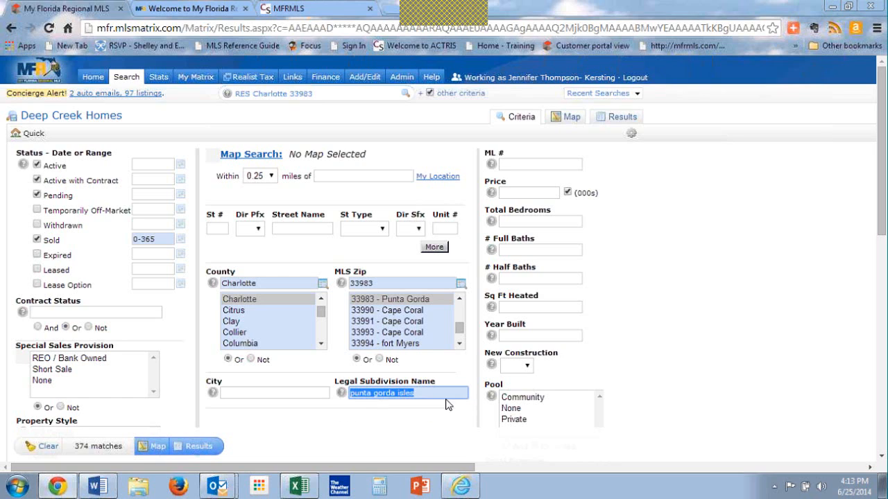
pyautogui.click(425, 392)
pyautogui.click(424, 393)
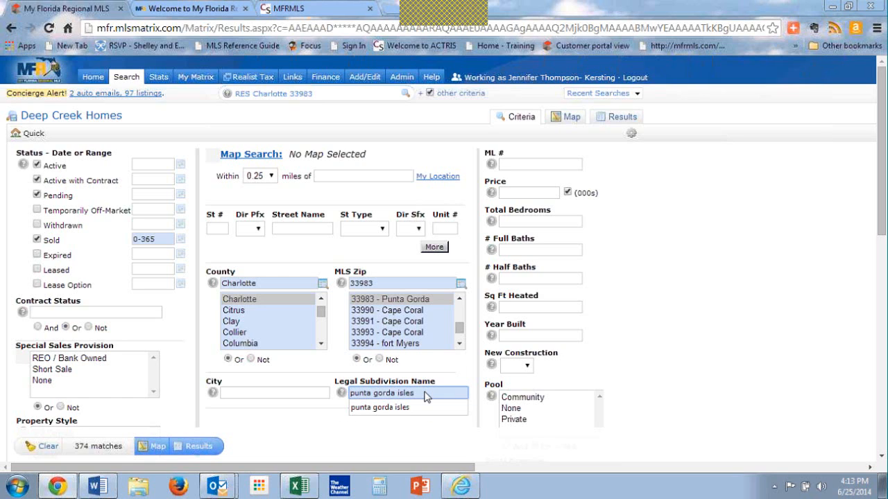
pyautogui.write('*')
pyautogui.press('F12')
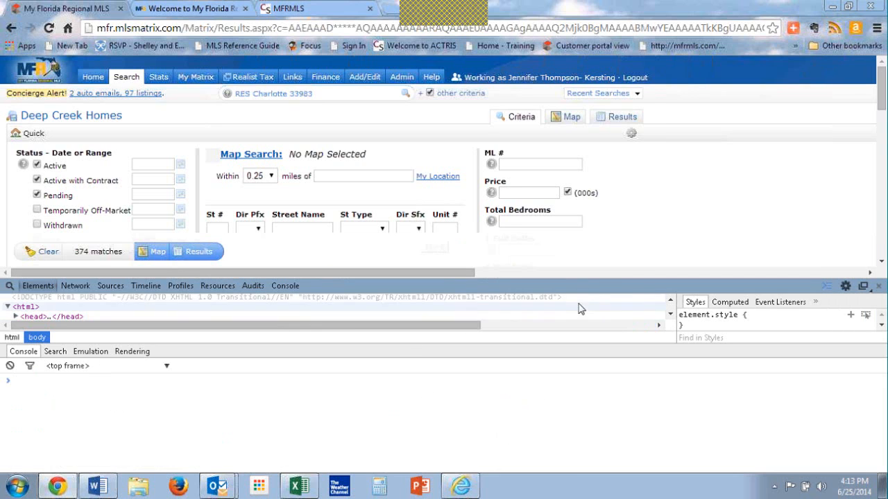
pyautogui.moveTo(594, 280); pyautogui.dragTo(564, 427)
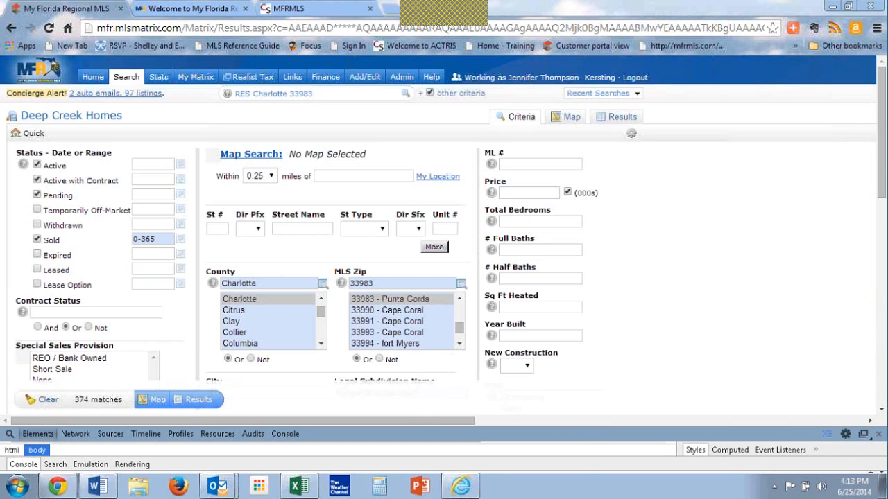
pyautogui.click(878, 434)
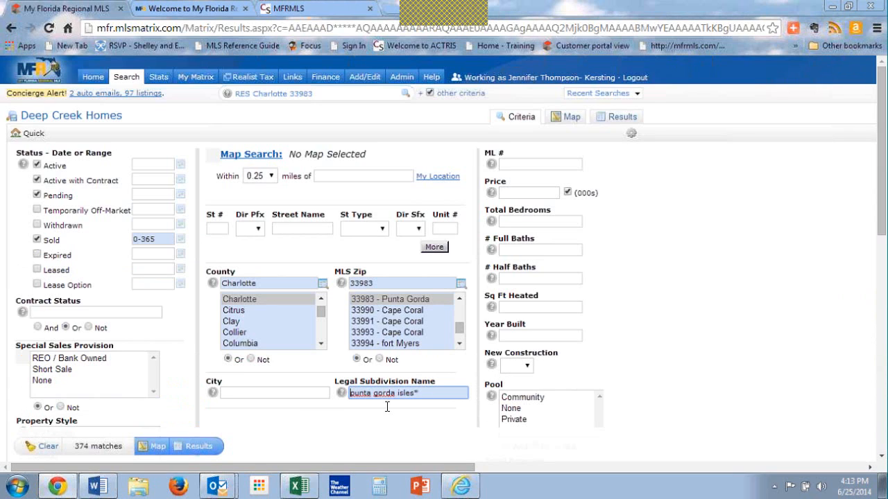
# Step: Set the Legal Subdivision Name to "!punta gorda isles" to exclude that subdivision, and consult the field's help
pyautogui.write('*')
pyautogui.press('BackSpace')
pyautogui.press('End')
pyautogui.press('BackSpace')
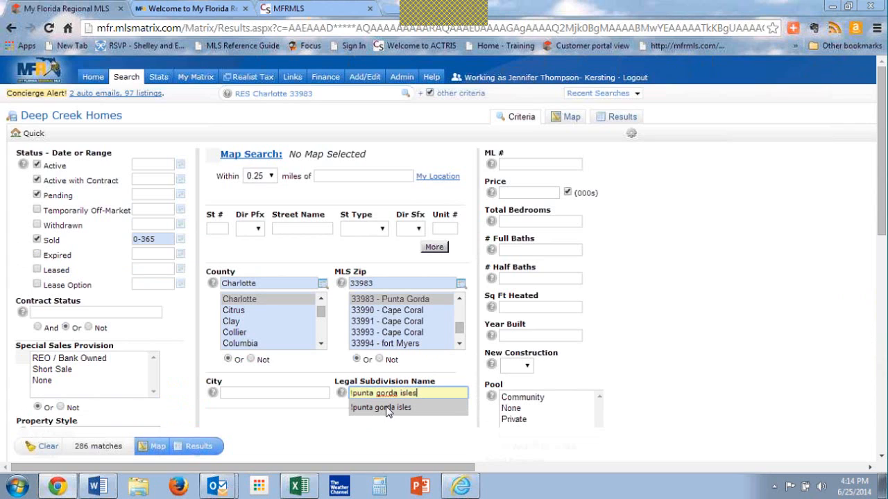
pyautogui.press('Tab')
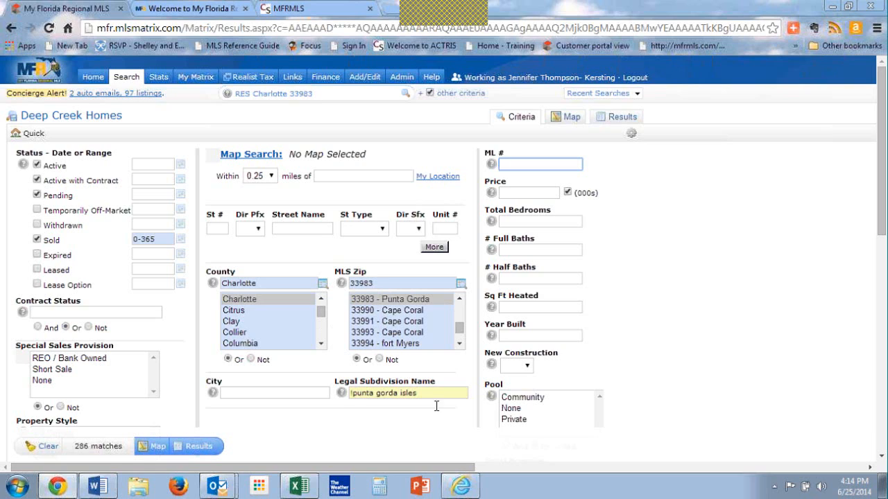
pyautogui.click(346, 398)
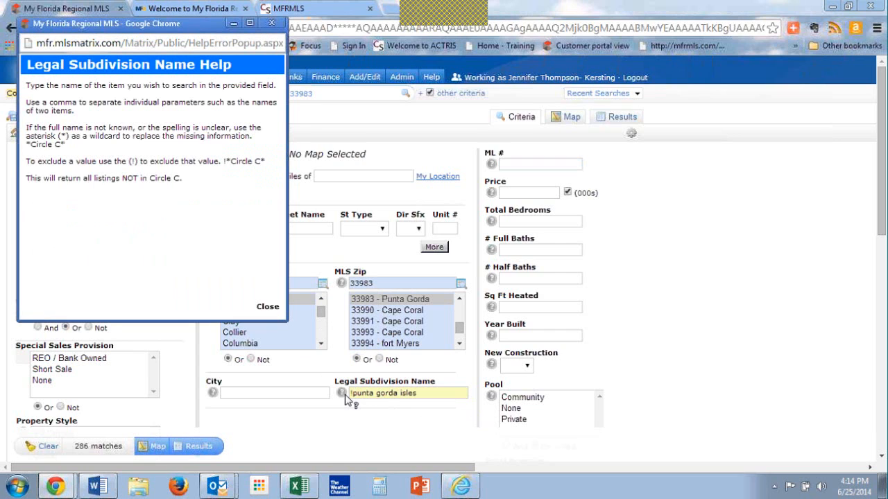
pyautogui.click(270, 25)
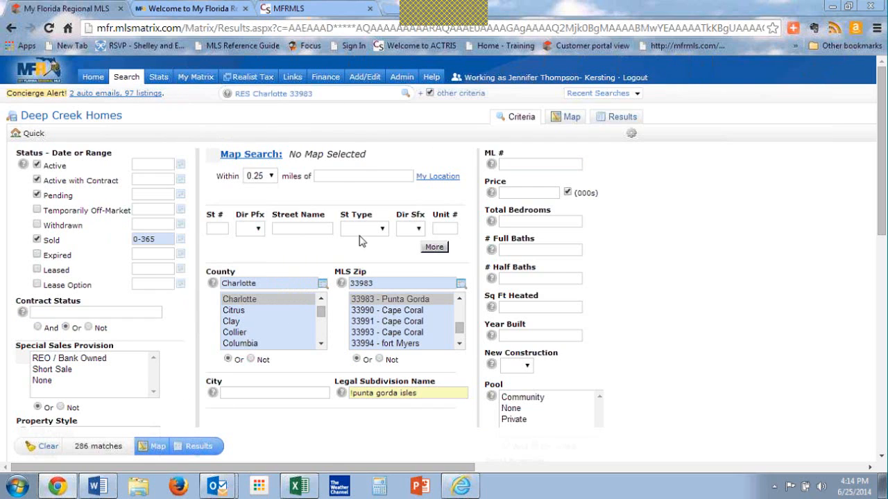
# Step: Set the Year Built criterion to 2005 and the Sq Ft Heated criterion to 1800-2200
pyautogui.click(514, 336)
pyautogui.write('2005')
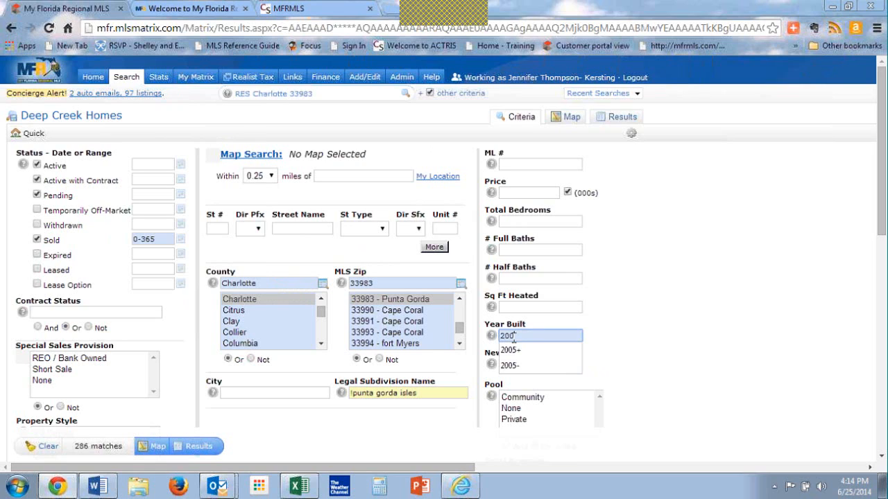
pyautogui.press('Tab')
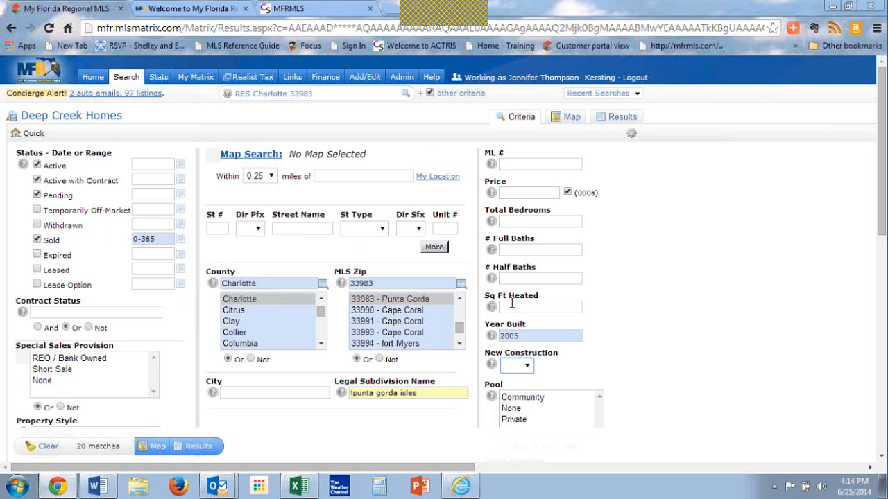
pyautogui.click(511, 305)
pyautogui.write('1880-220')
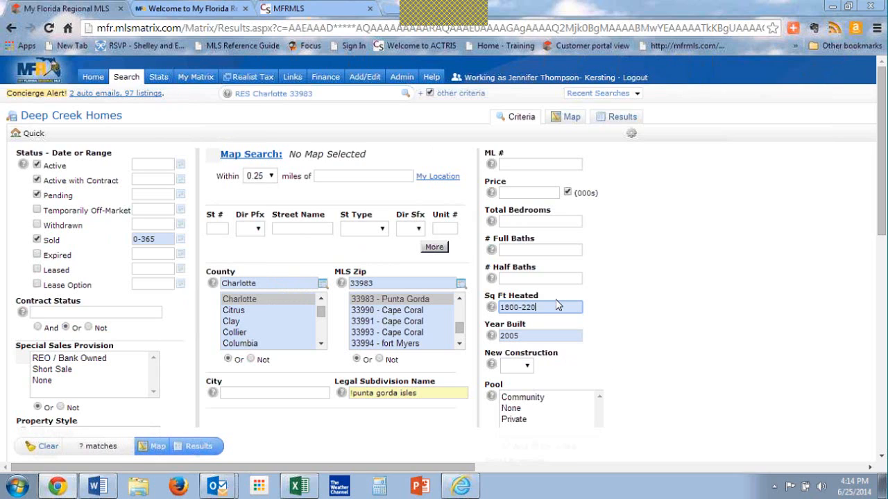
pyautogui.write('0')
# Step: Set the Total Bedrooms criterion to 3 and the number of full baths to 2
pyautogui.click(529, 220)
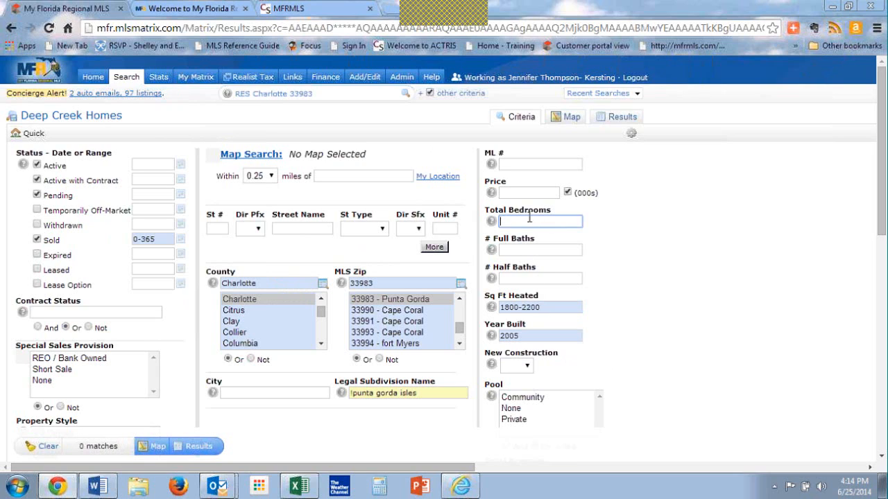
pyautogui.write('3')
pyautogui.press('Tab')
pyautogui.write('2')
pyautogui.press('Tab')
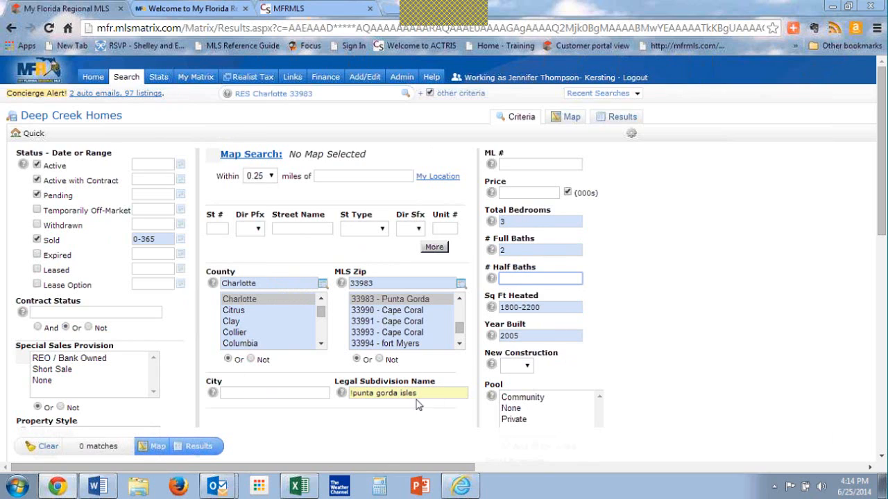
# Step: Remove the exclusion mark from the Legal Subdivision Name so it reads "punta gorda isles"
pyautogui.moveTo(427, 394); pyautogui.dragTo(318, 389)
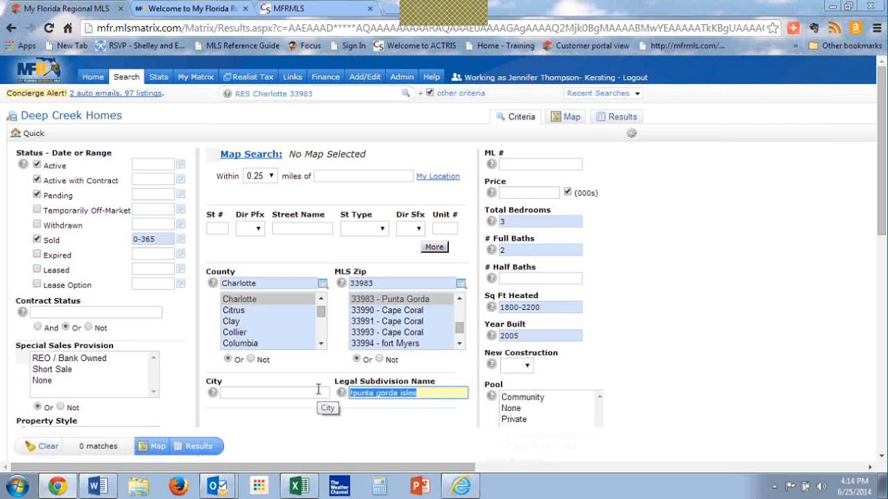
pyautogui.press('Left')
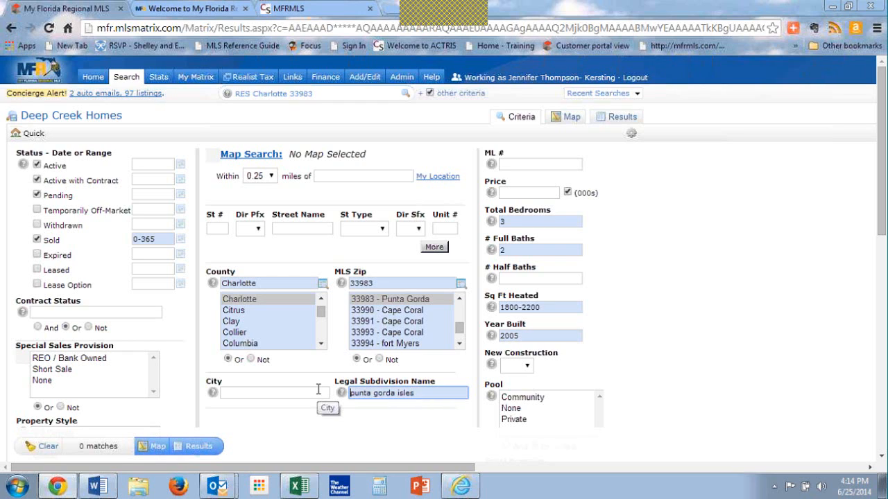
pyautogui.press('Tab')
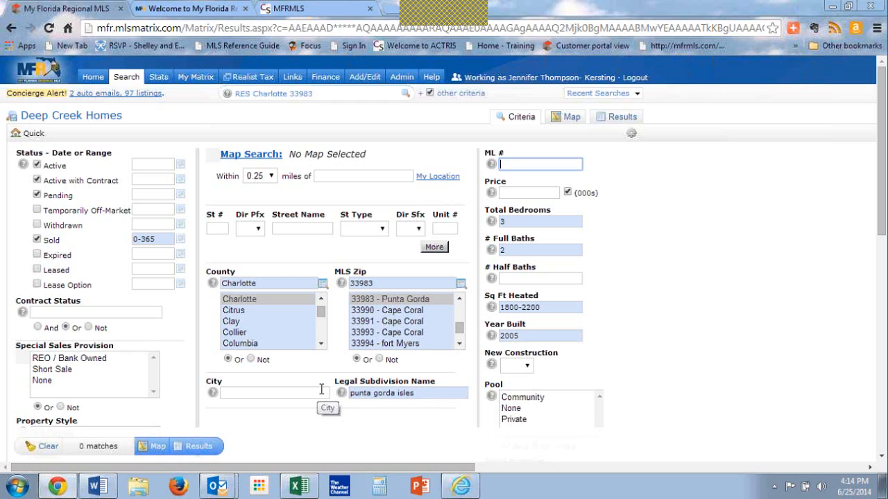
pyautogui.click(426, 397)
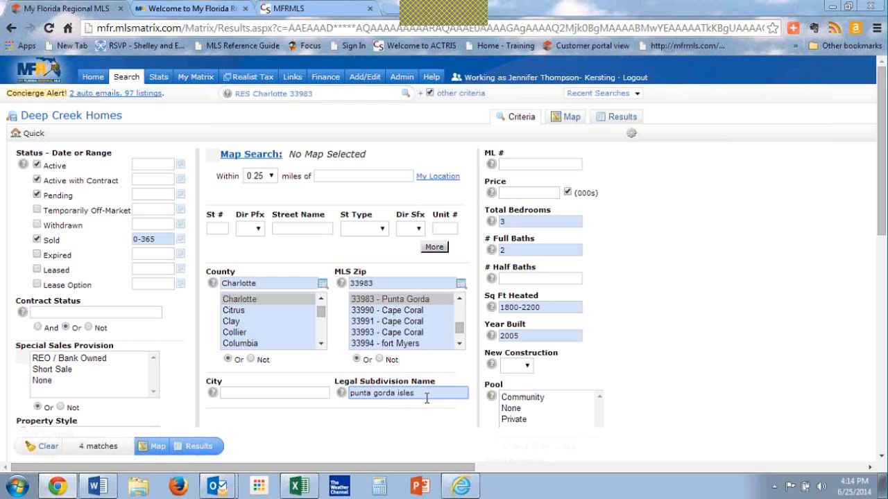
# Step: Extend the Year Built criterion to 2005+ to include newer homes
pyautogui.click(528, 335)
pyautogui.write('+')
pyautogui.press('Tab')
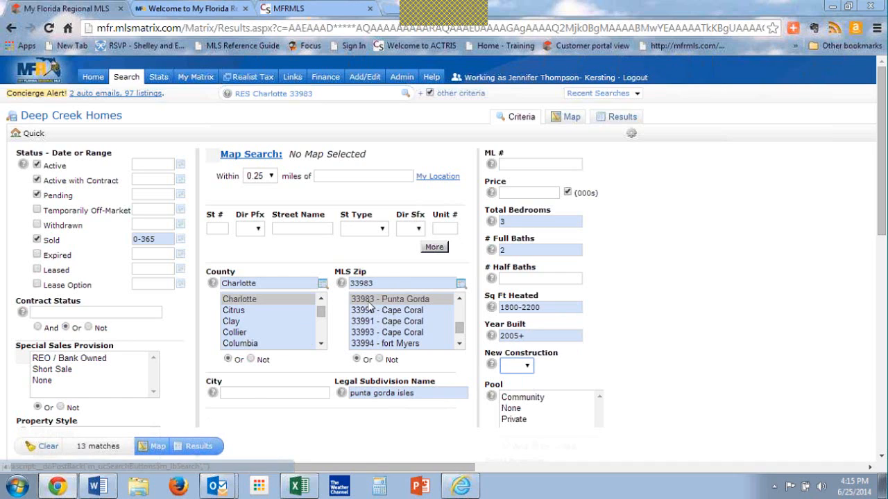
# Step: Change the Total Bedrooms criterion to 3+ and the number of full baths to 2+
pyautogui.click(522, 222)
pyautogui.write('+')
pyautogui.press('Tab')
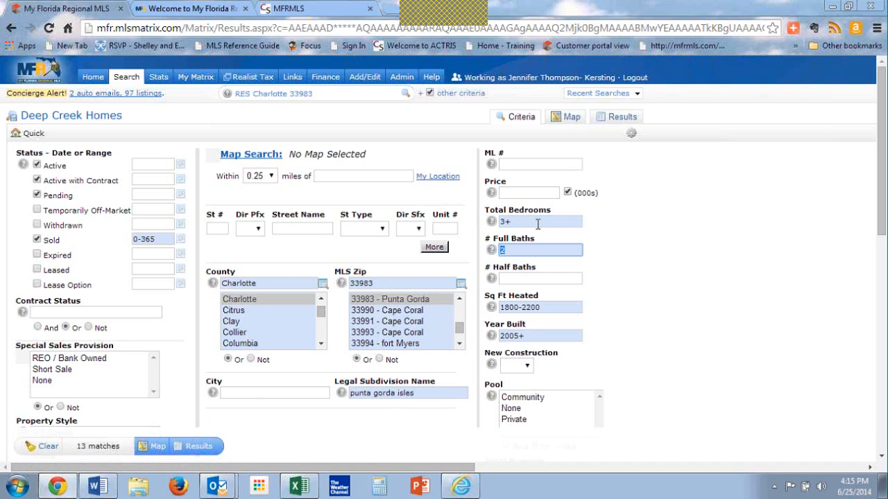
pyautogui.write('+')
pyautogui.press('Tab')
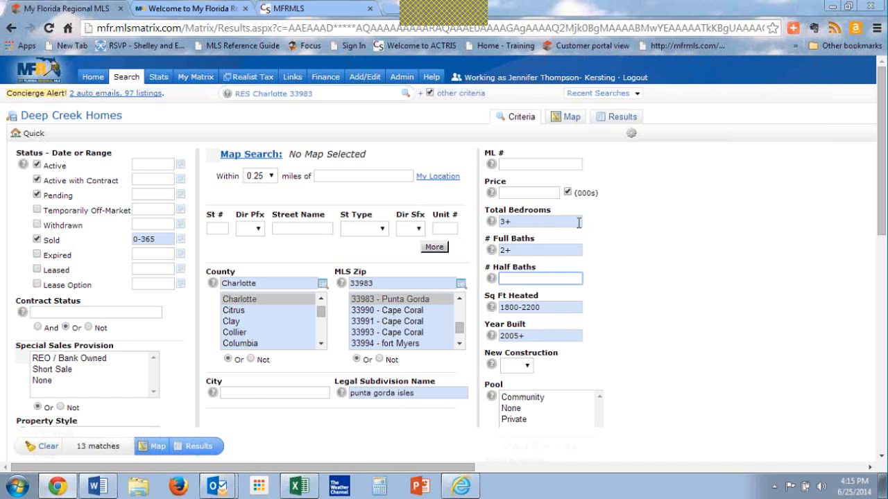
# Step: Show the revised Deep Creek Homes search results in the custom "New Custom grid" display
pyautogui.click(207, 449)
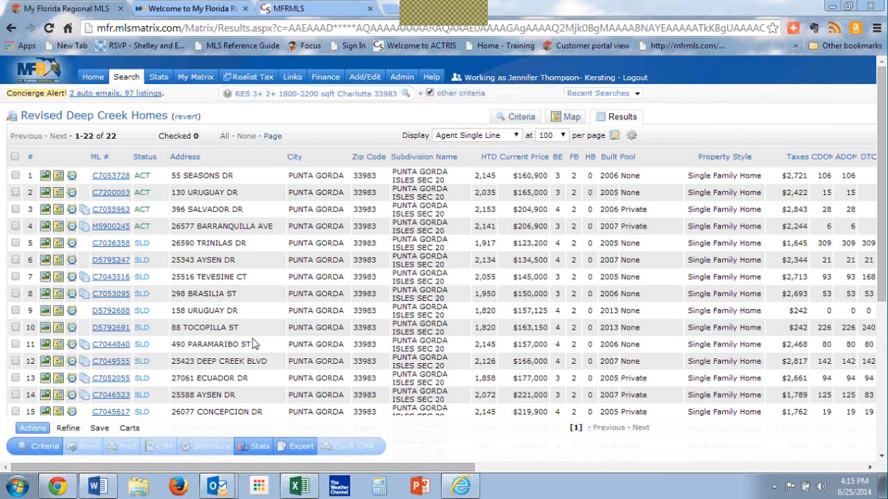
pyautogui.click(509, 138)
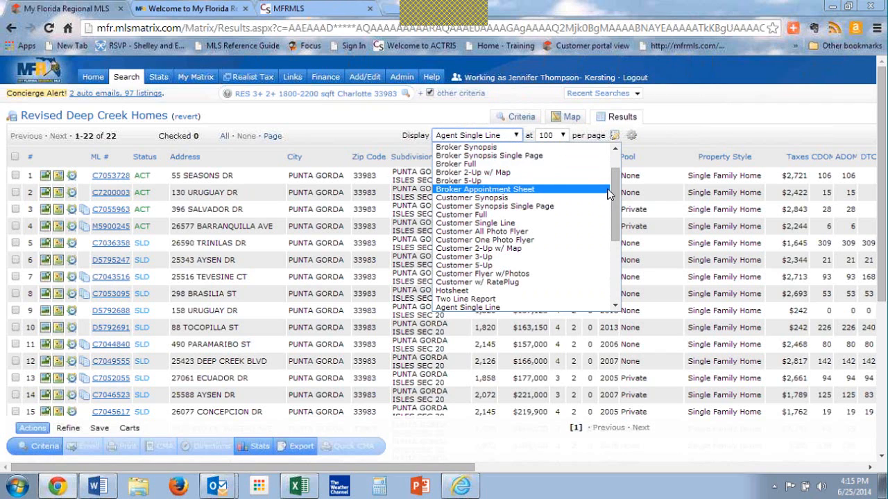
pyautogui.moveTo(614, 202); pyautogui.dragTo(613, 196)
pyautogui.scroll(2, 613, 196)
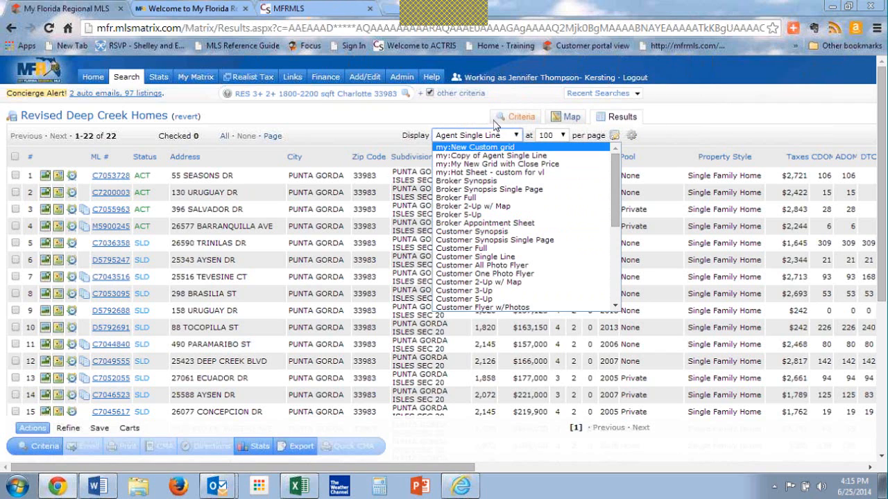
pyautogui.click(531, 148)
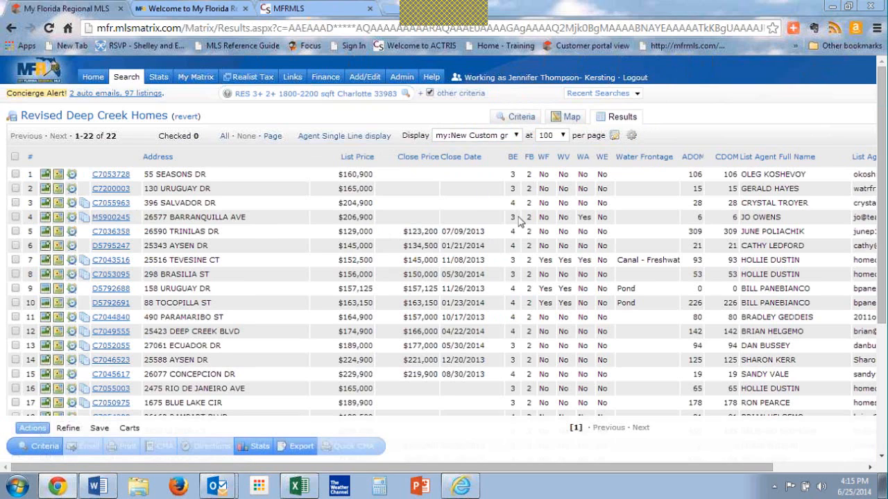
# Step: Preview the results in the custom displays "Copy of Agent Single Line" and "My New Grid with Close Price"
pyautogui.click(516, 136)
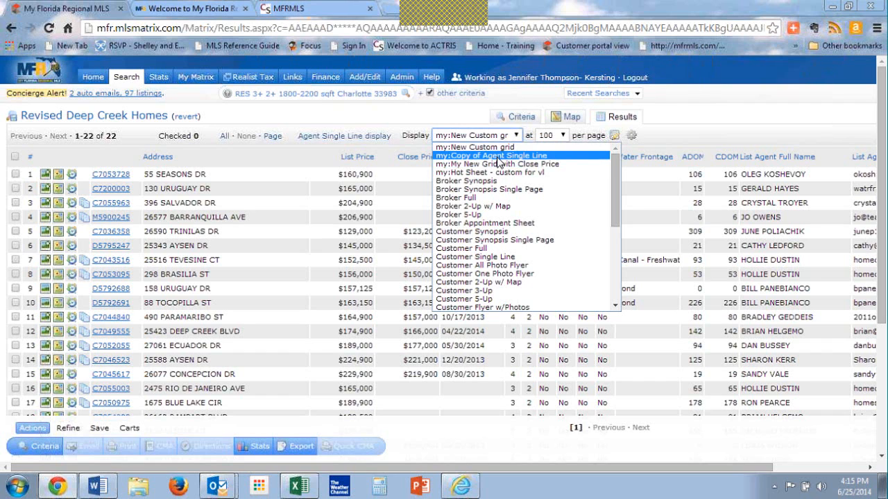
pyautogui.click(497, 156)
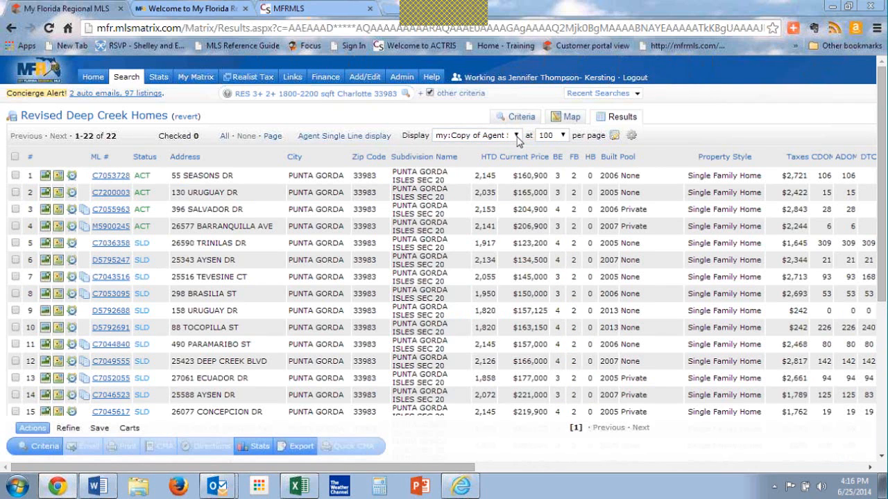
pyautogui.click(517, 136)
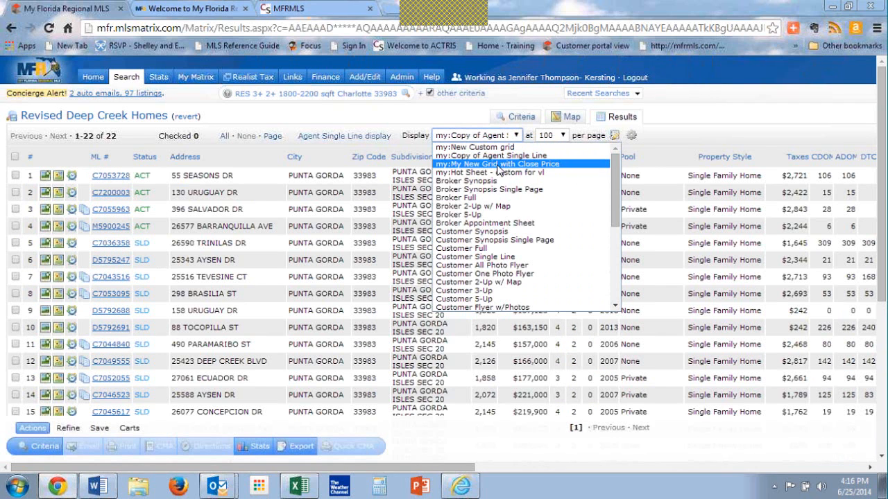
pyautogui.click(498, 165)
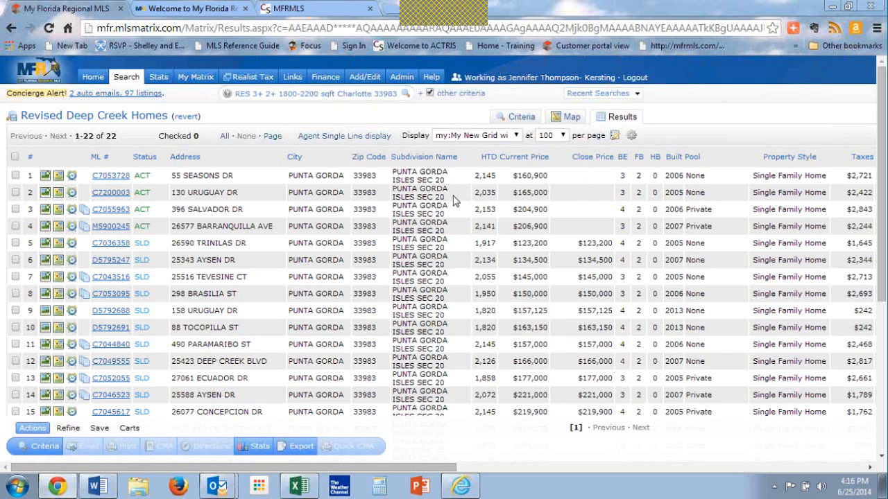
# Step: Switch the results display to the standard Agent Single Line layout
pyautogui.click(518, 137)
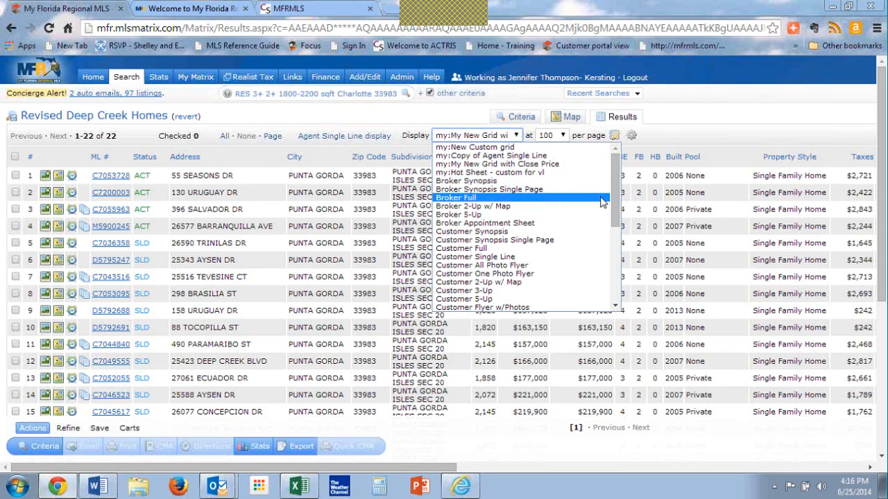
pyautogui.moveTo(613, 205); pyautogui.dragTo(619, 253)
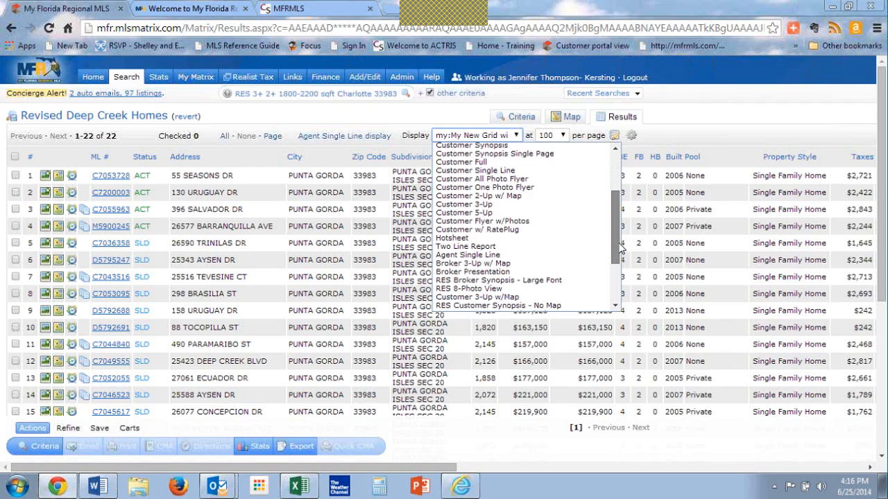
pyautogui.click(573, 257)
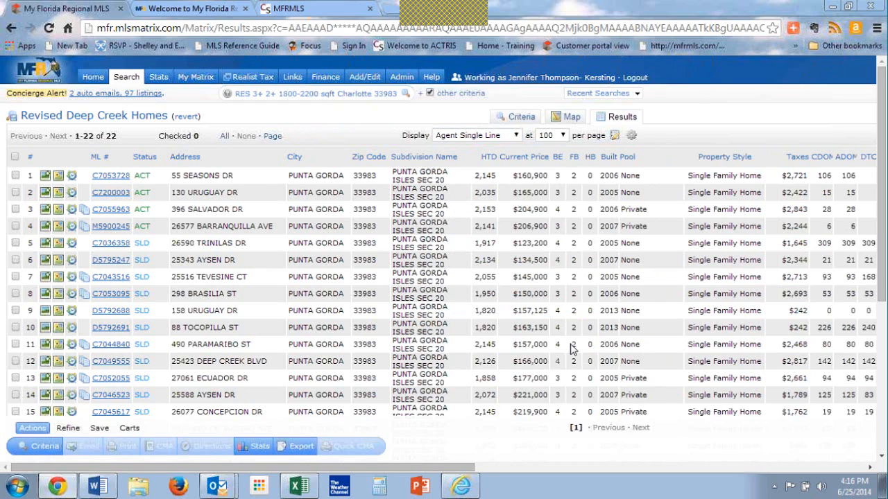
# Step: Insert a List Price column directly after the Subdivision Name column in the results grid
pyautogui.click(424, 161)
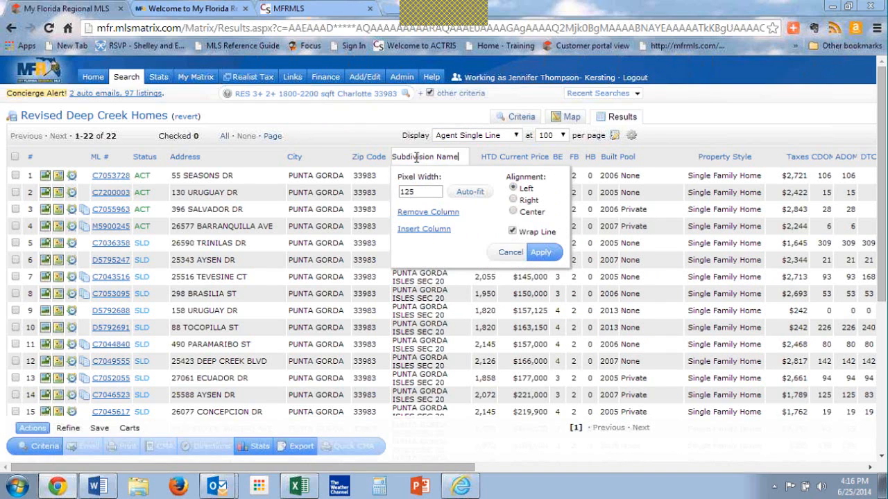
pyautogui.click(424, 230)
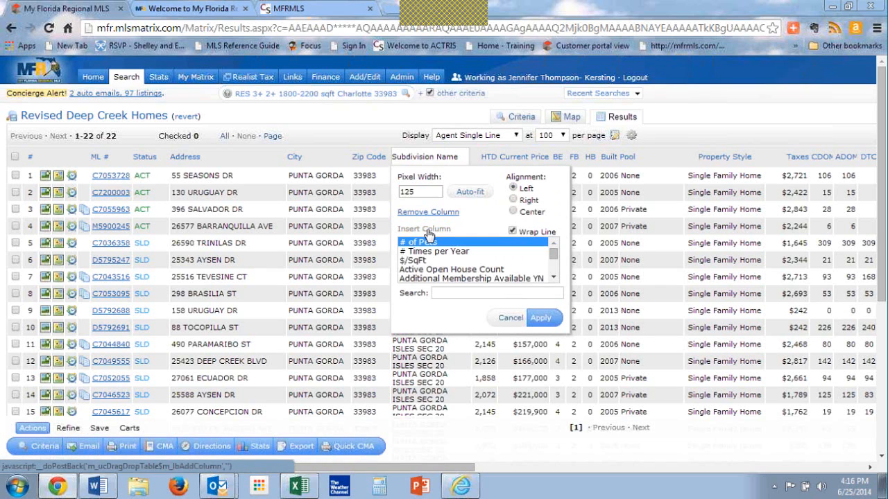
pyautogui.click(467, 294)
pyautogui.write('list')
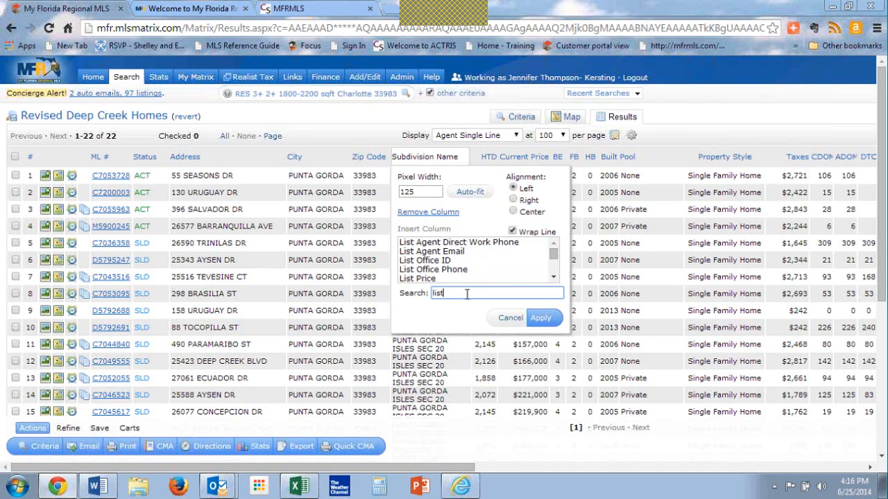
pyautogui.click(420, 279)
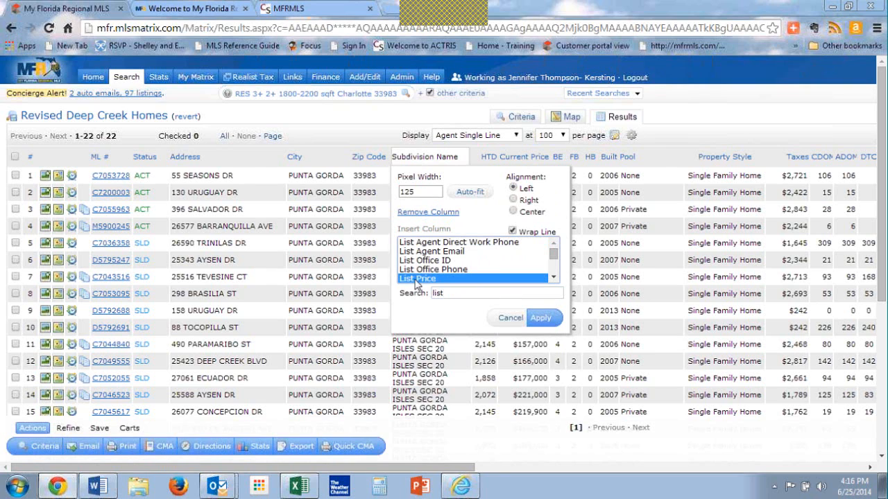
pyautogui.click(544, 319)
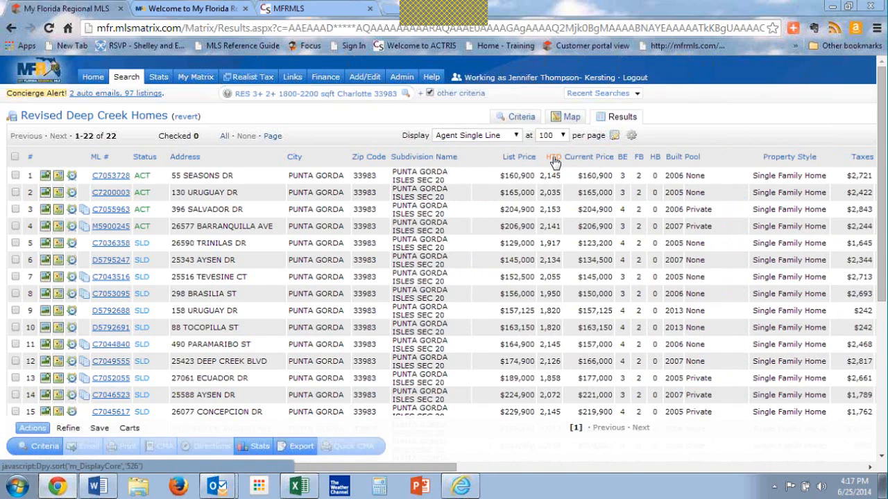
# Step: Sort the results by HTD and insert a Close Price column directly after the HTD column
pyautogui.click(553, 158)
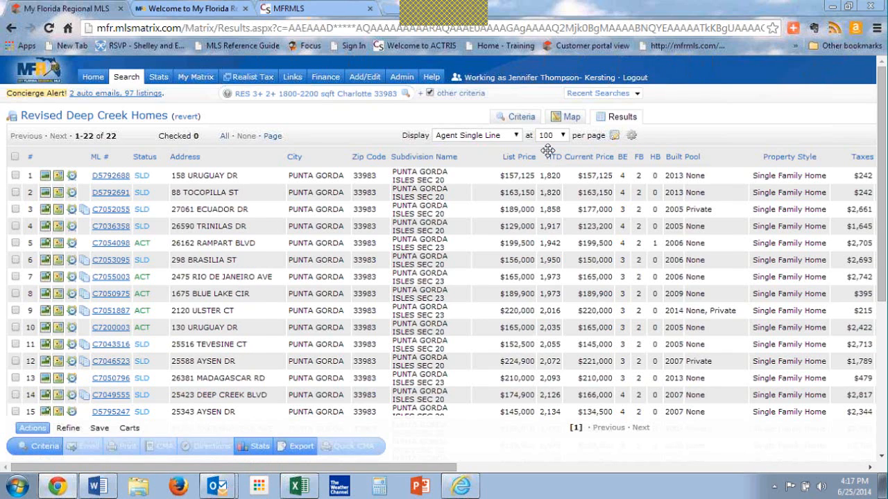
pyautogui.click(547, 151)
pyautogui.click(570, 231)
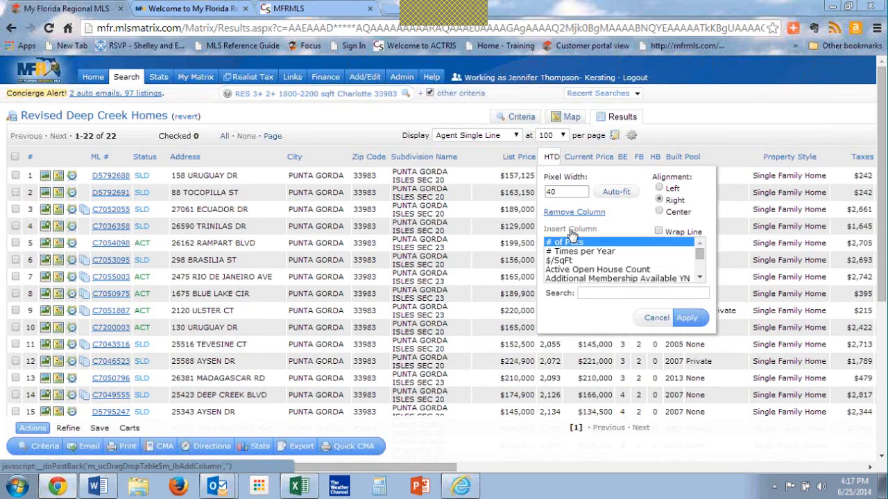
pyautogui.click(595, 293)
pyautogui.write('close')
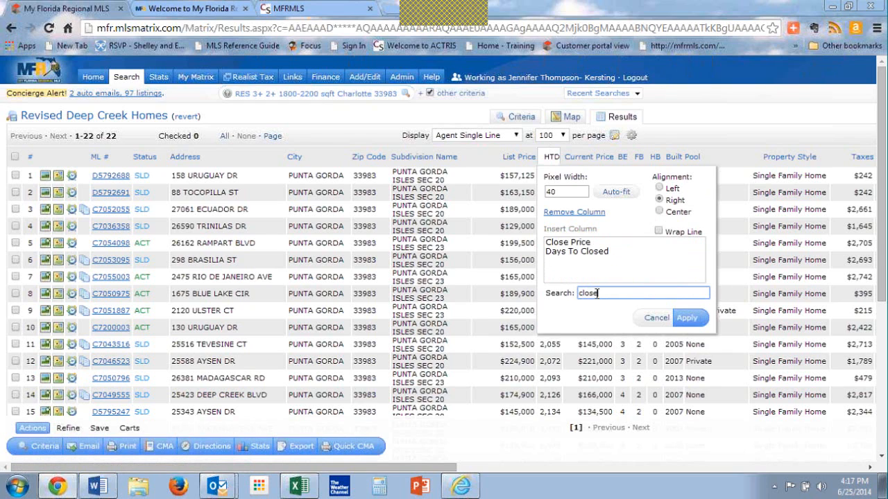
pyautogui.click(568, 244)
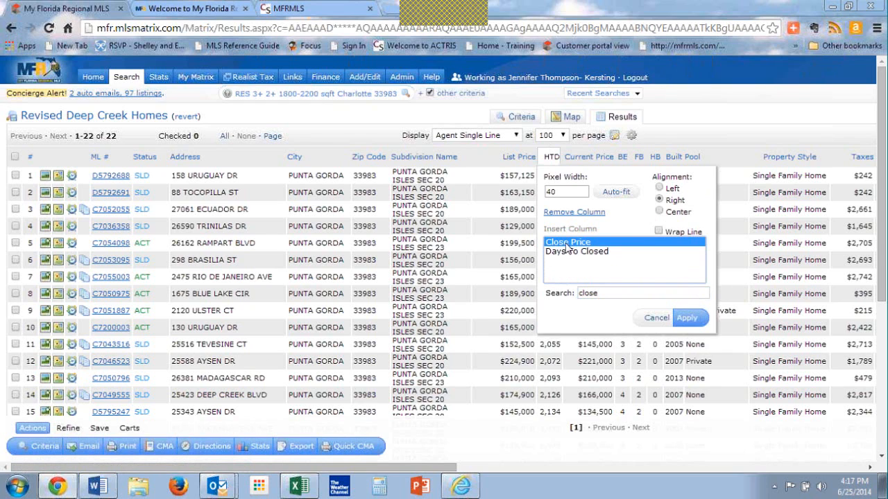
pyautogui.click(689, 319)
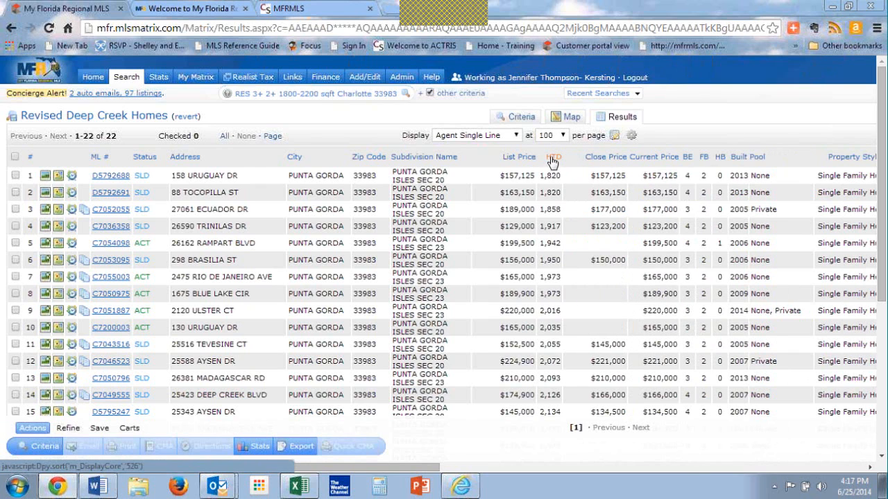
# Step: Move the HTD column behind Current Price and save the changed Agent Single Line layout as a copy
pyautogui.moveTo(552, 161); pyautogui.dragTo(658, 159)
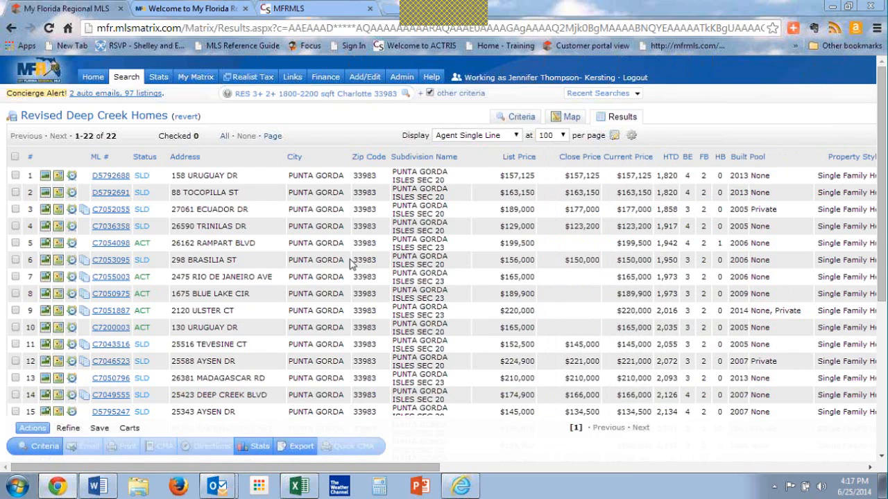
pyautogui.click(614, 137)
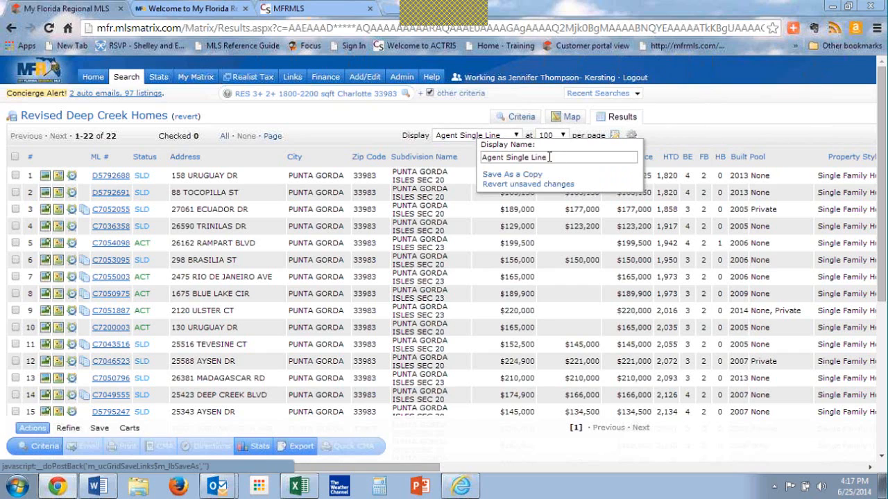
pyautogui.moveTo(549, 158); pyautogui.dragTo(384, 166)
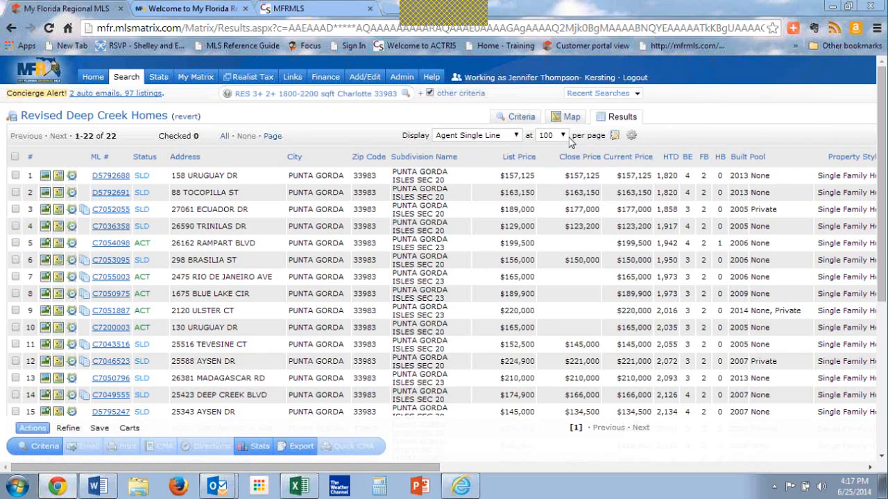
pyautogui.click(613, 137)
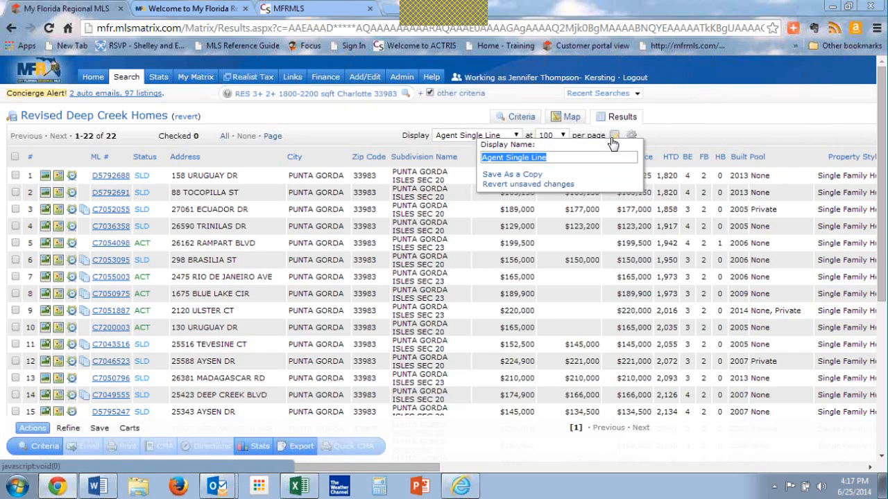
pyautogui.click(525, 177)
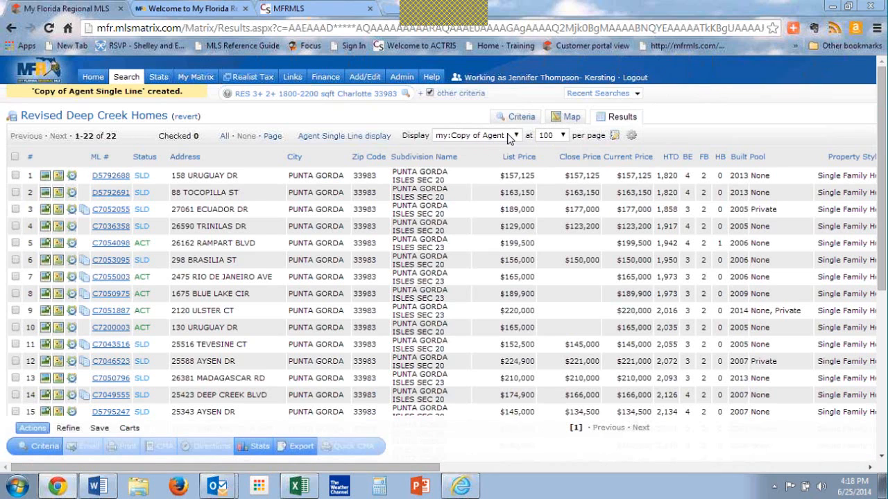
# Step: Set the current display, sort order and count per page as the search starting default, and view the List Price column's format options
pyautogui.click(633, 139)
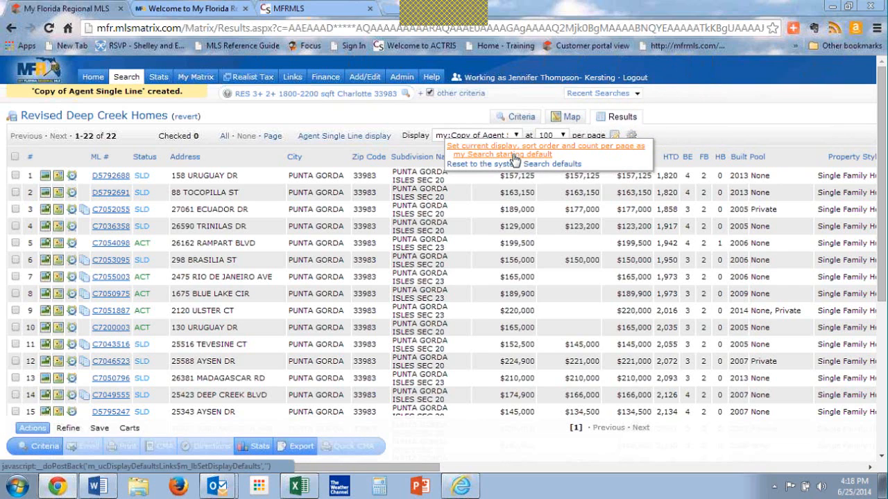
pyautogui.click(515, 160)
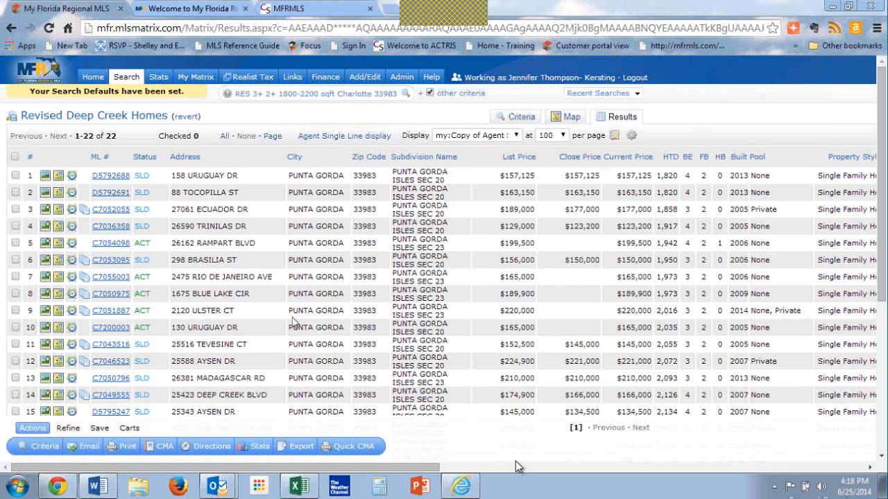
pyautogui.click(514, 152)
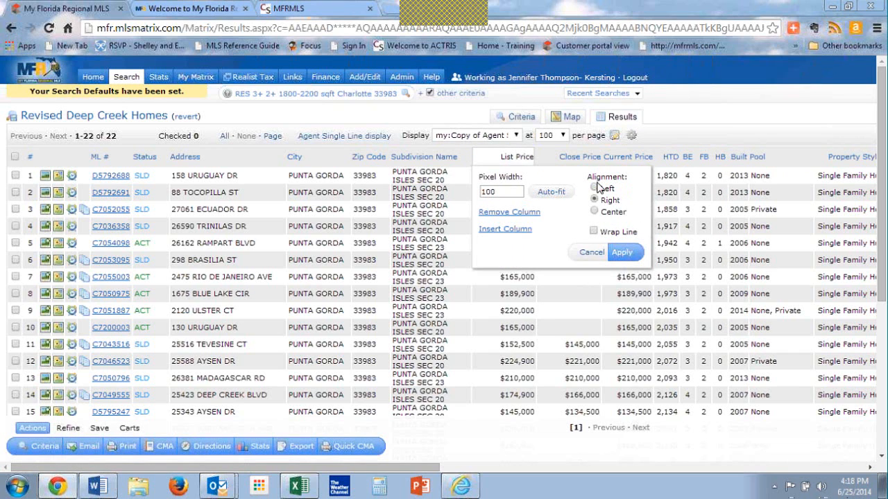
pyautogui.click(595, 252)
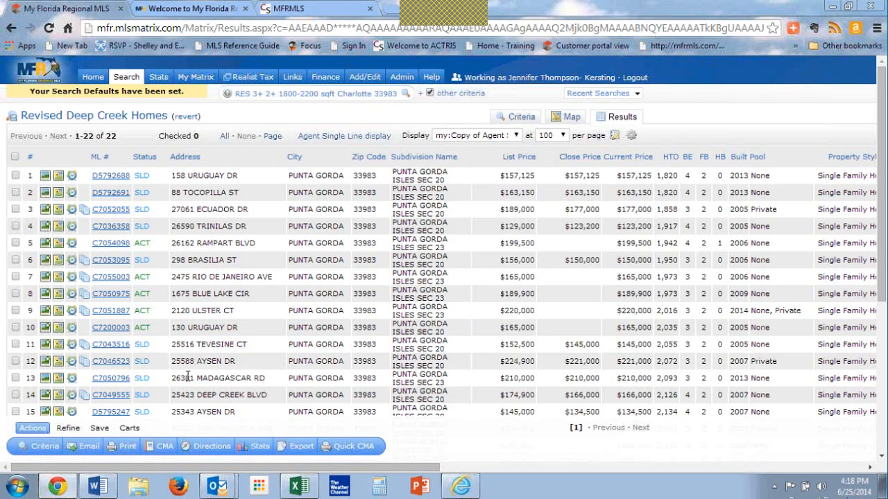
# Step: Open the Custom Displays manager in the My Matrix settings and select the first "Copy of Agent Single Line" entry
pyautogui.moveTo(201, 79)
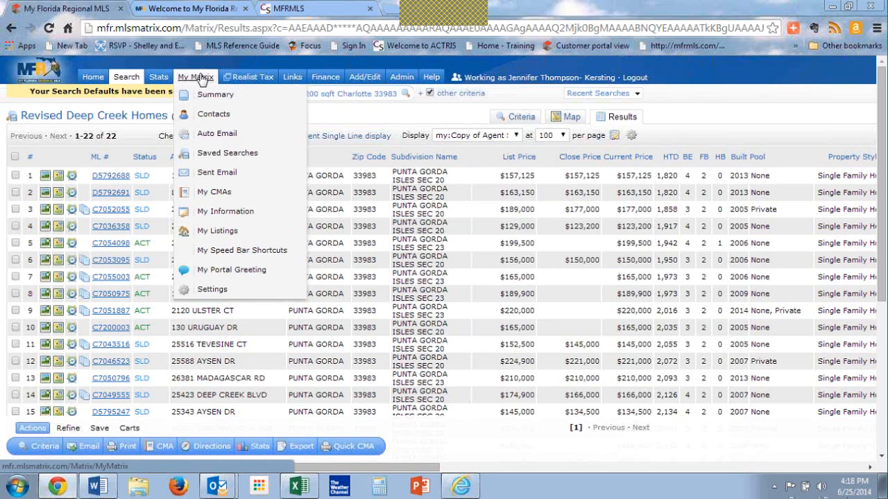
pyautogui.click(212, 291)
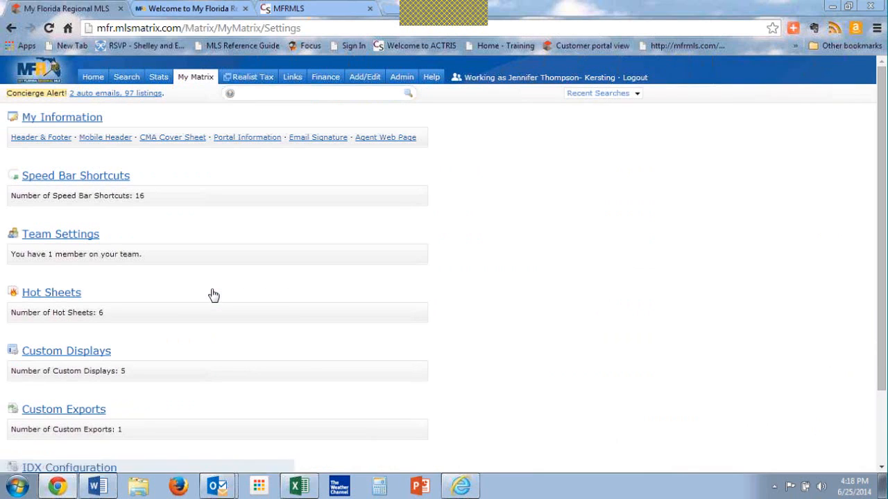
pyautogui.click(74, 359)
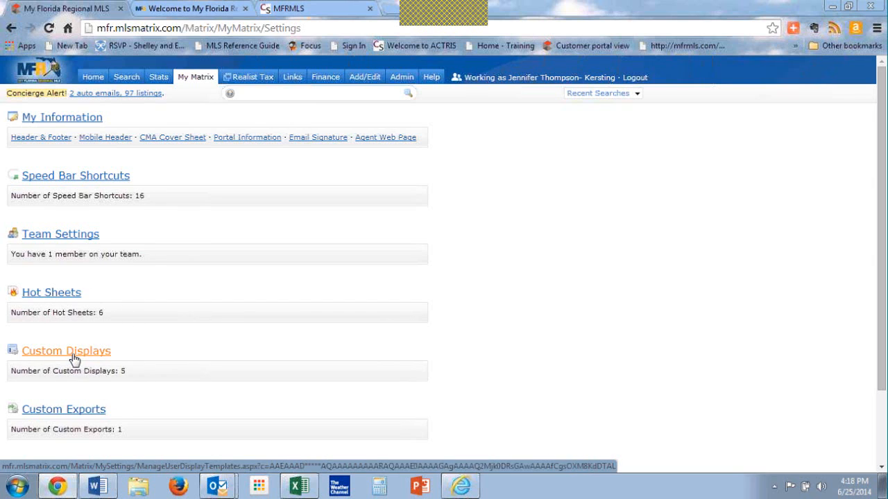
pyautogui.click(74, 359)
pyautogui.press('ctrl')
pyautogui.press('ctrl')
pyautogui.press('ctrl')
pyautogui.press('ctrl')
pyautogui.click(74, 359)
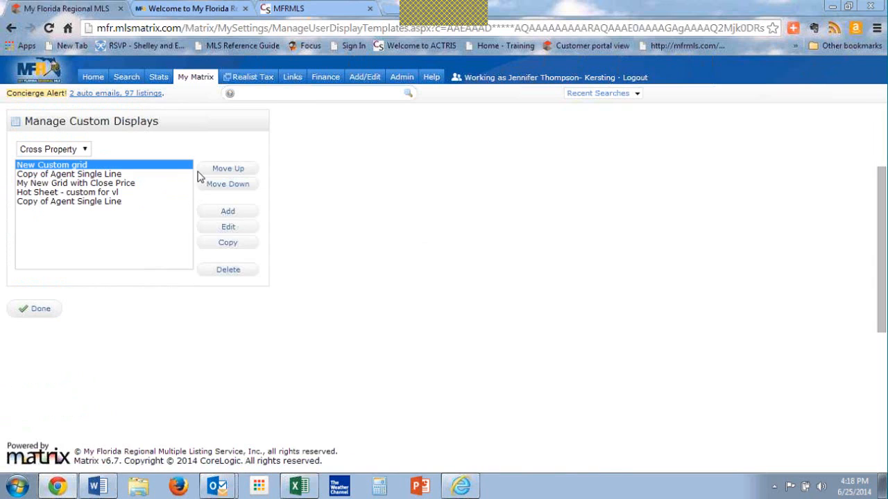
pyautogui.click(63, 175)
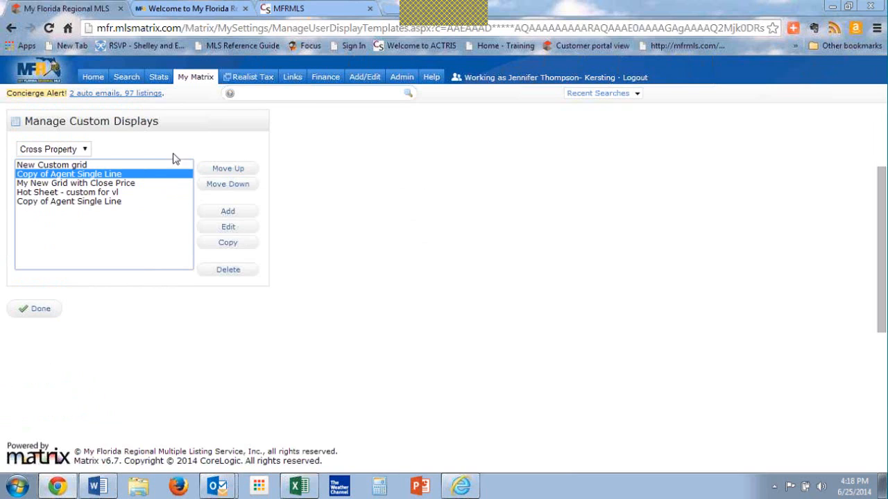
# Step: Rename the selected "Copy of Agent Single Line" display with the agent's first name followed by "grid" and save it
pyautogui.click(233, 231)
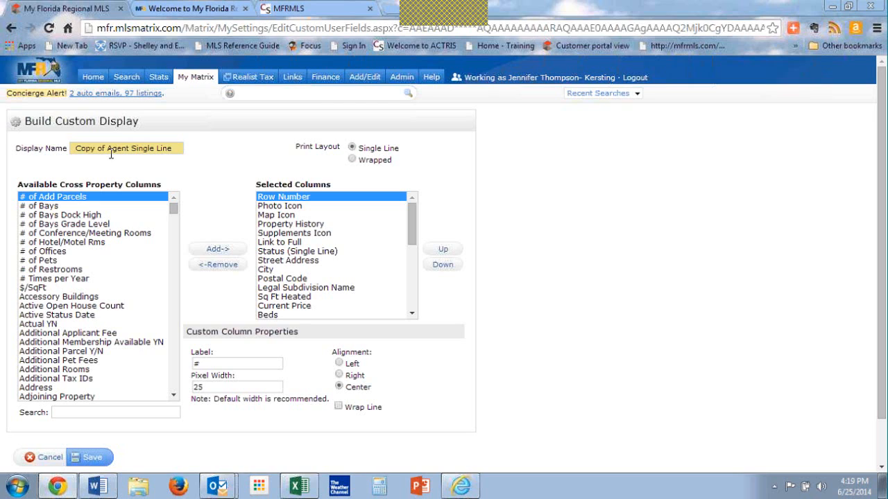
pyautogui.moveTo(83, 148); pyautogui.dragTo(187, 158)
pyautogui.write('Jennifers grid')
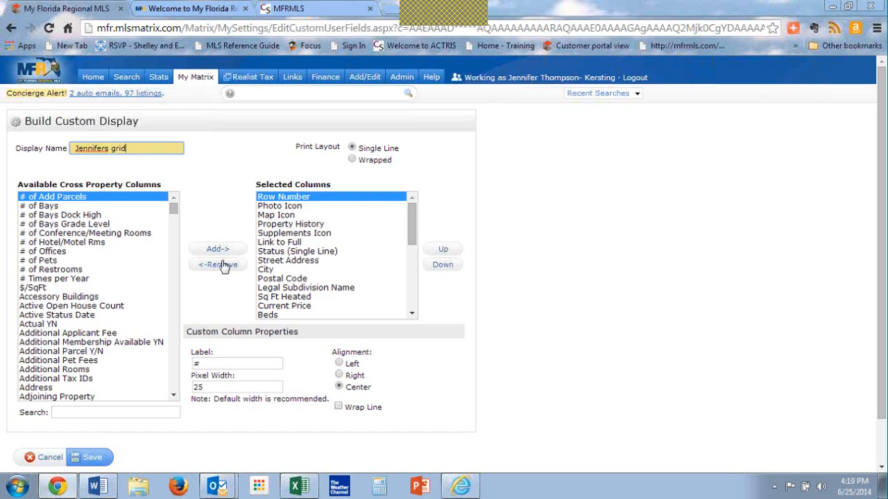
pyautogui.click(63, 342)
pyautogui.click(63, 342)
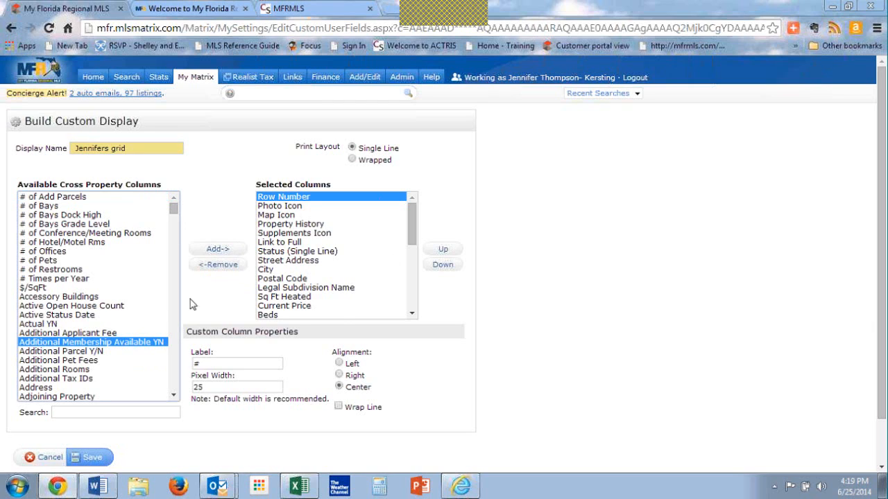
pyautogui.click(90, 458)
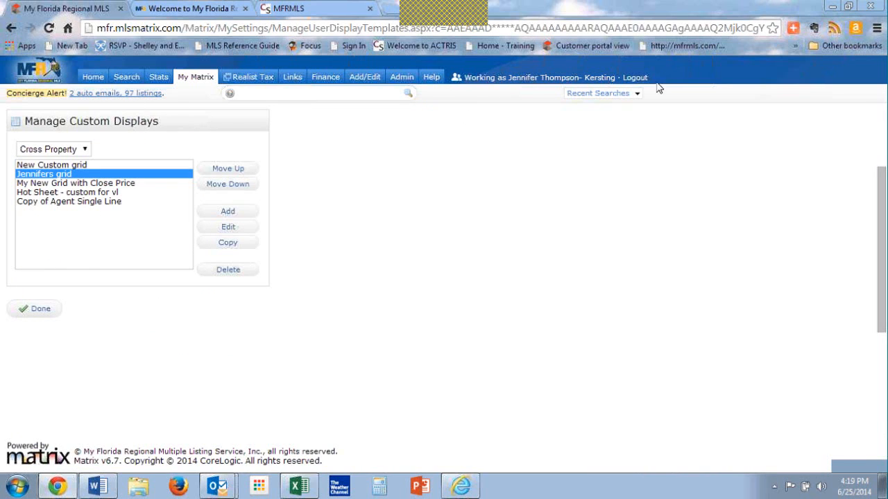
# Step: Reopen the 4:15 PM Residential Sold Charlotte search, apply the renamed custom grid display and set it as the search default
pyautogui.click(627, 93)
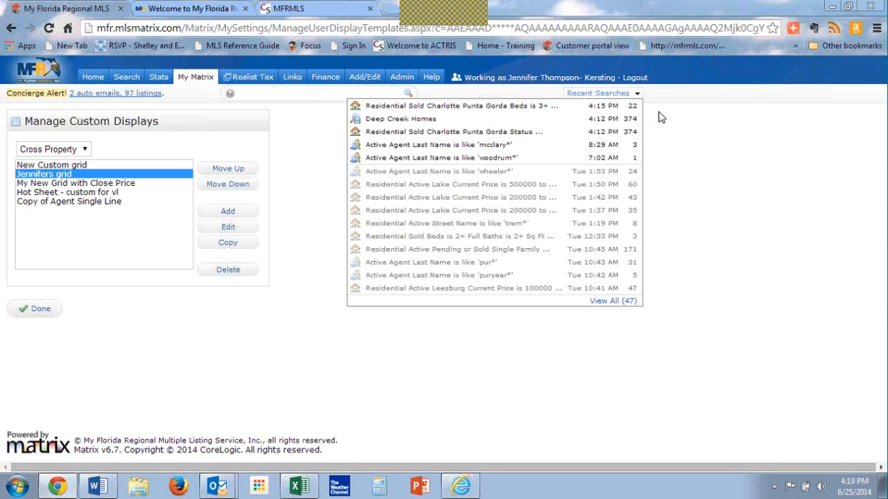
pyautogui.click(593, 109)
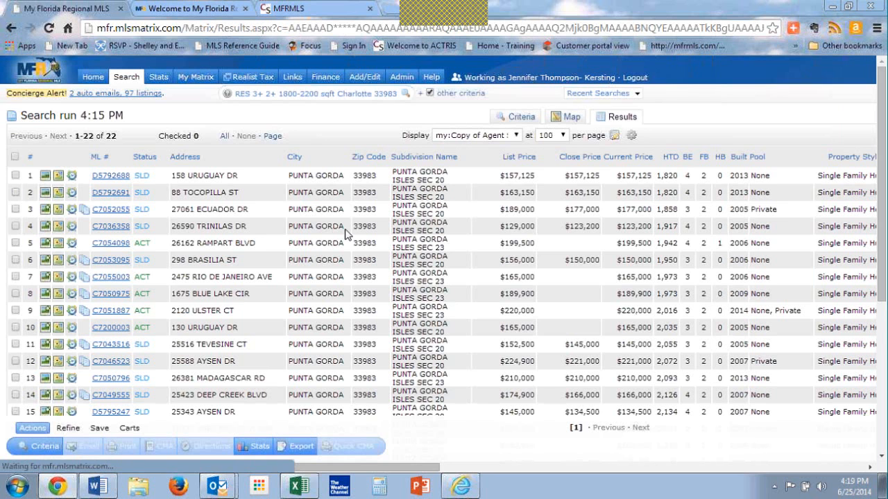
pyautogui.click(519, 138)
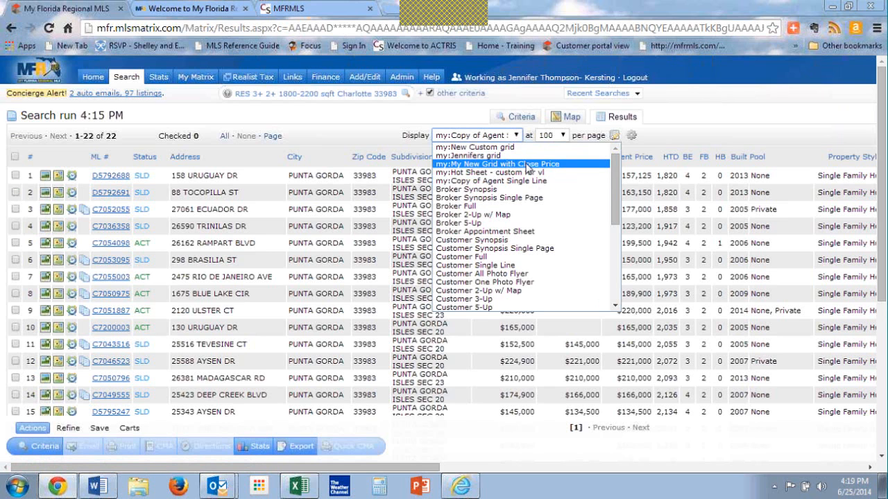
pyautogui.click(524, 156)
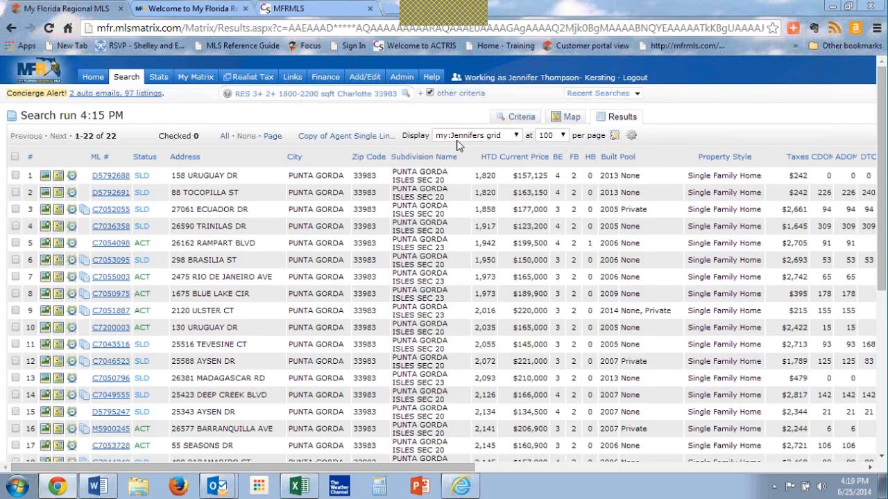
pyautogui.click(631, 136)
pyautogui.click(604, 147)
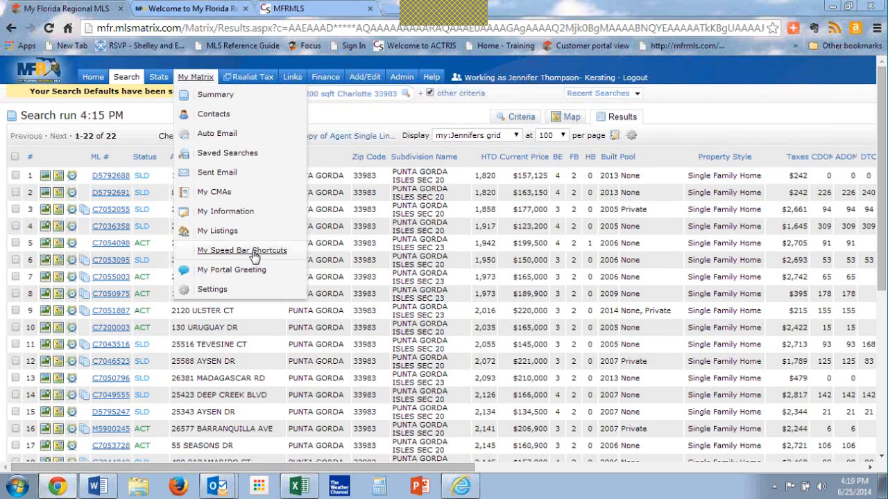
# Step: Review the search results down to their export option and open the Custom Exports manager in the My Matrix settings
pyautogui.scroll(-1, 392, 267)
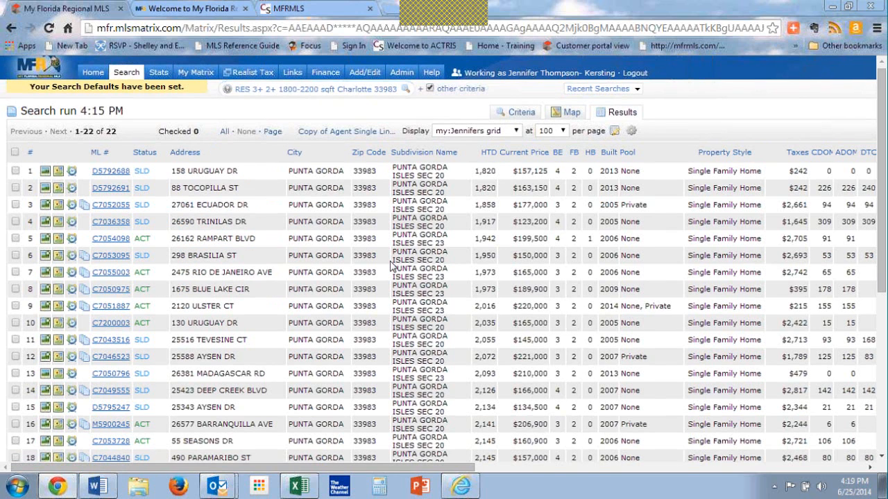
pyautogui.scroll(-4, 392, 267)
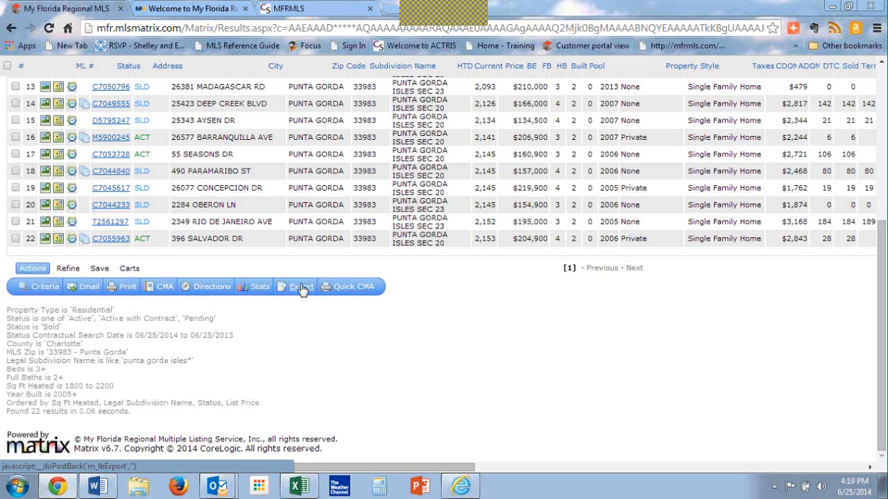
pyautogui.click(307, 297)
pyautogui.moveTo(194, 80)
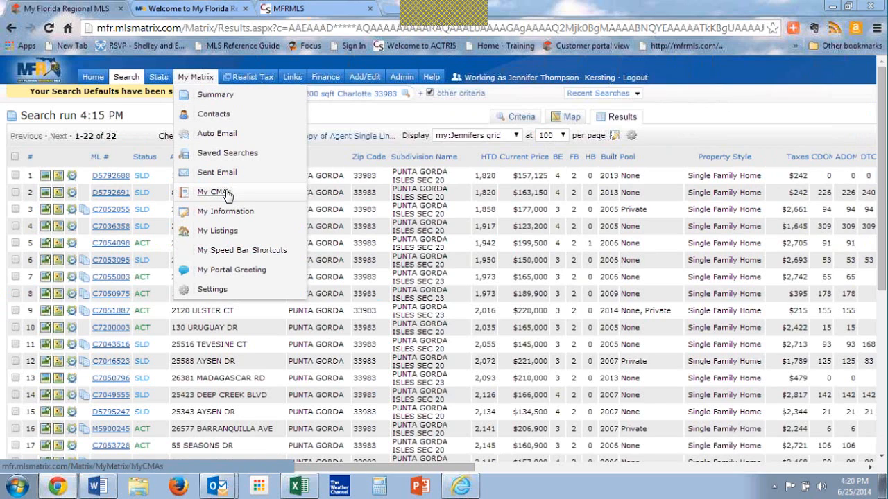
pyautogui.click(212, 290)
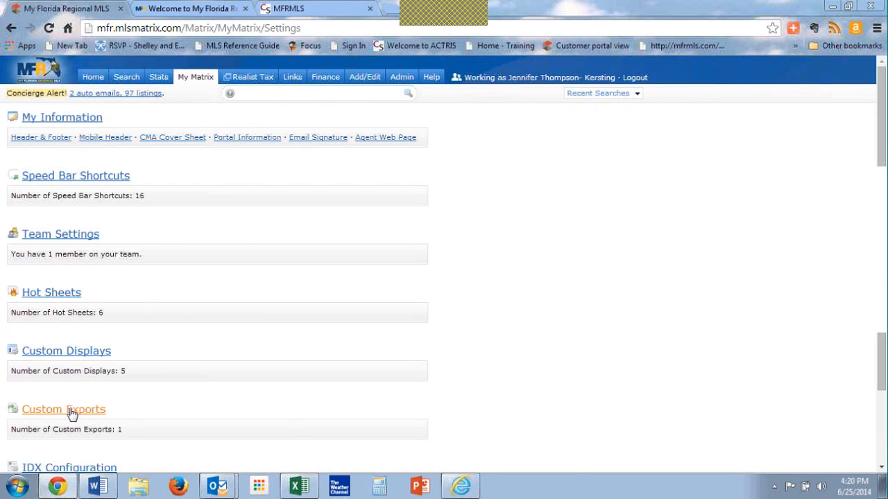
pyautogui.click(73, 414)
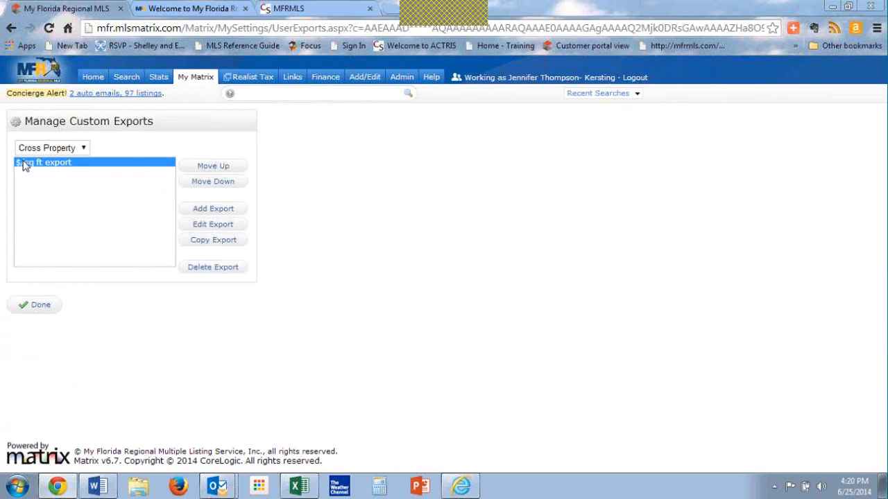
# Step: Start a new cross-property export definition and add the $/SqFt and Close Date fields
pyautogui.click(212, 210)
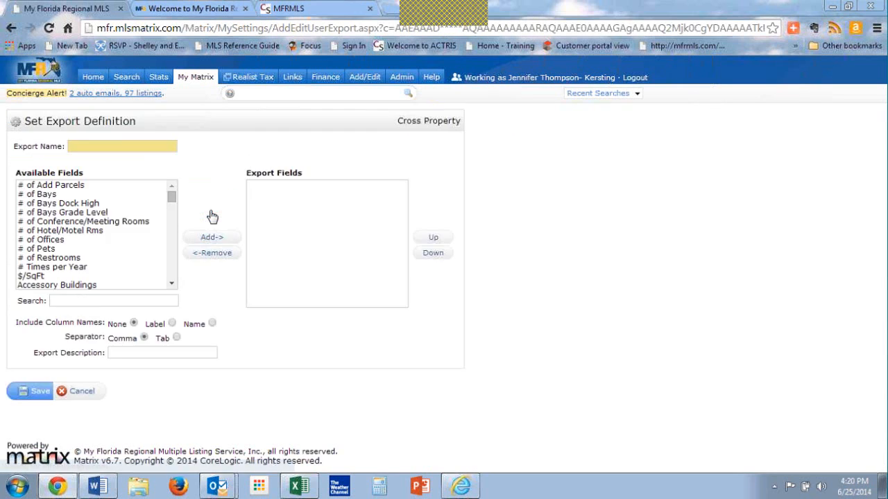
pyautogui.click(49, 288)
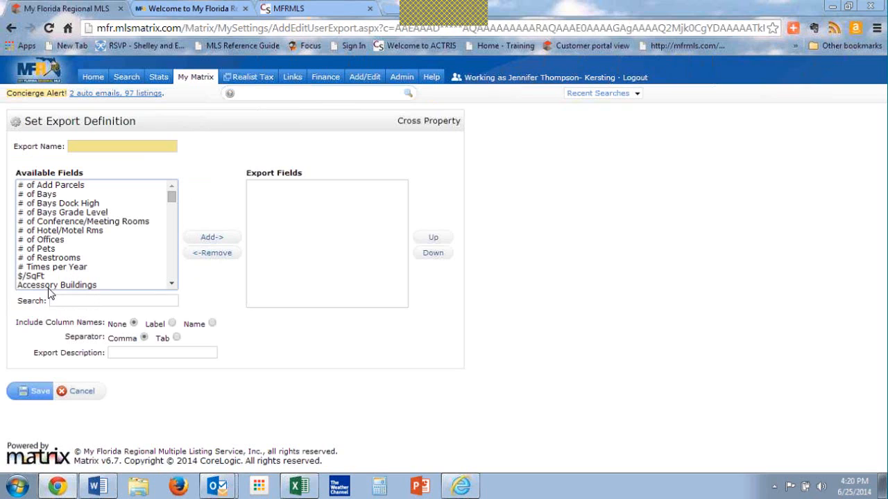
pyautogui.click(48, 285)
pyautogui.doubleClick(41, 276)
pyautogui.click(102, 267)
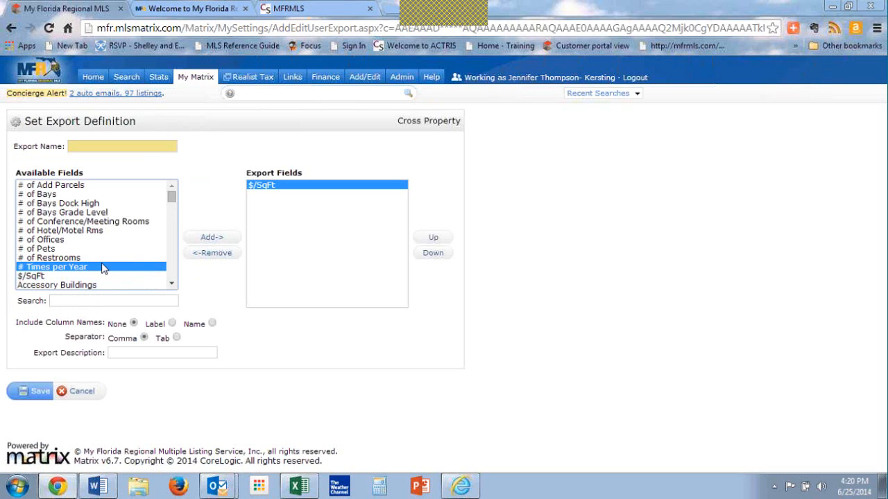
pyautogui.press('c')
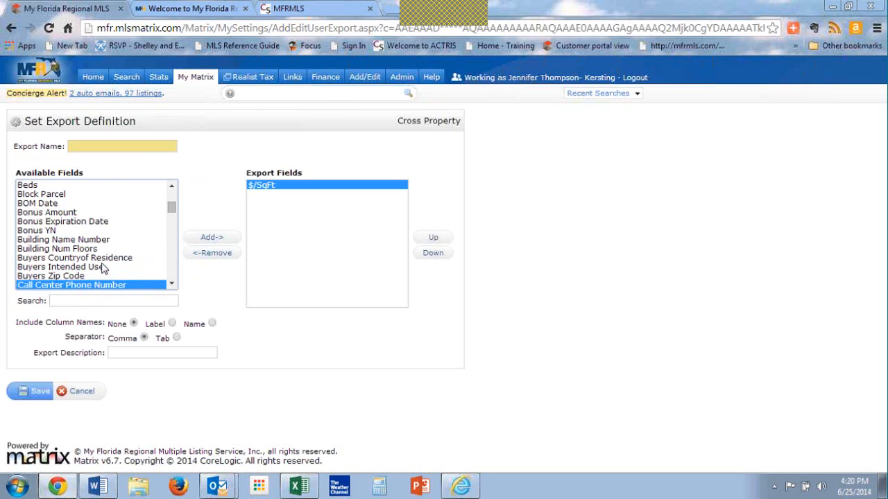
pyautogui.click(173, 273)
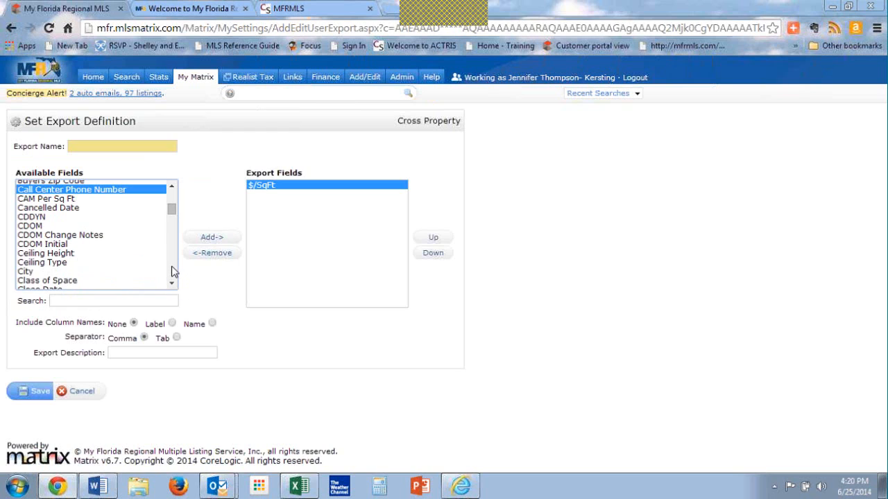
pyautogui.click(103, 285)
pyautogui.click(210, 237)
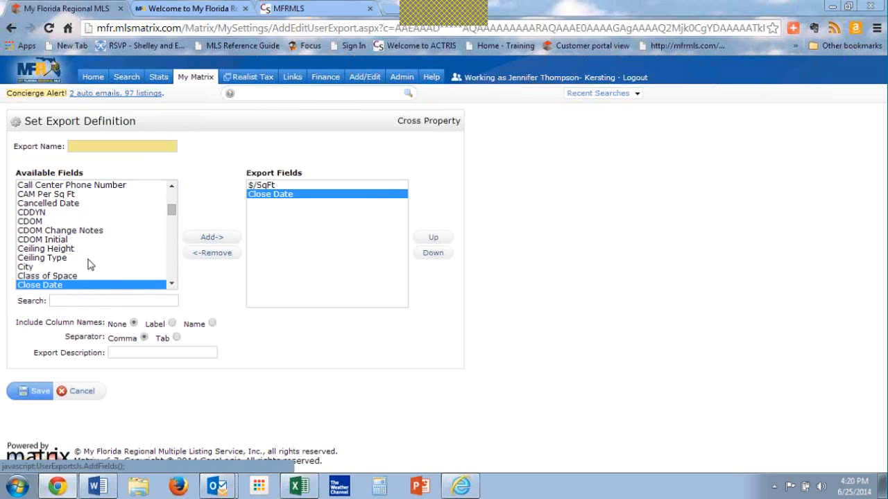
# Step: Add the List Price field to the export fields after Close Date
pyautogui.click(87, 260)
pyautogui.press('l')
pyautogui.click(174, 266)
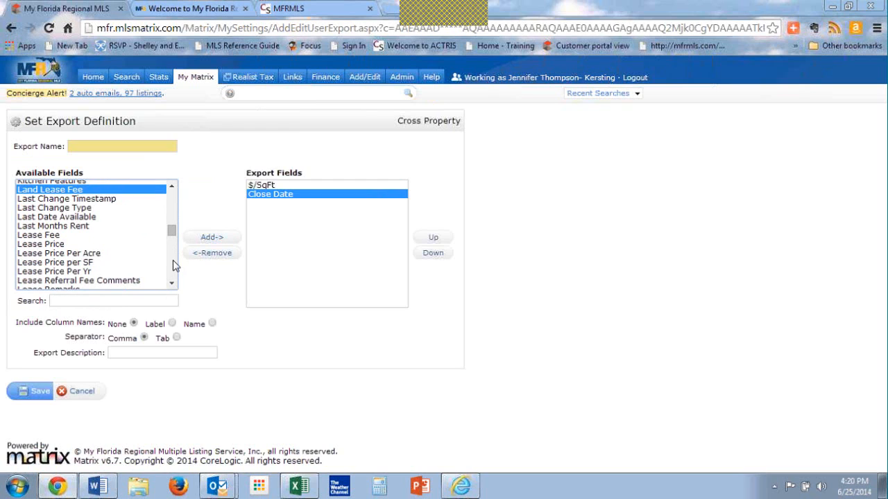
pyautogui.click(174, 265)
pyautogui.click(68, 258)
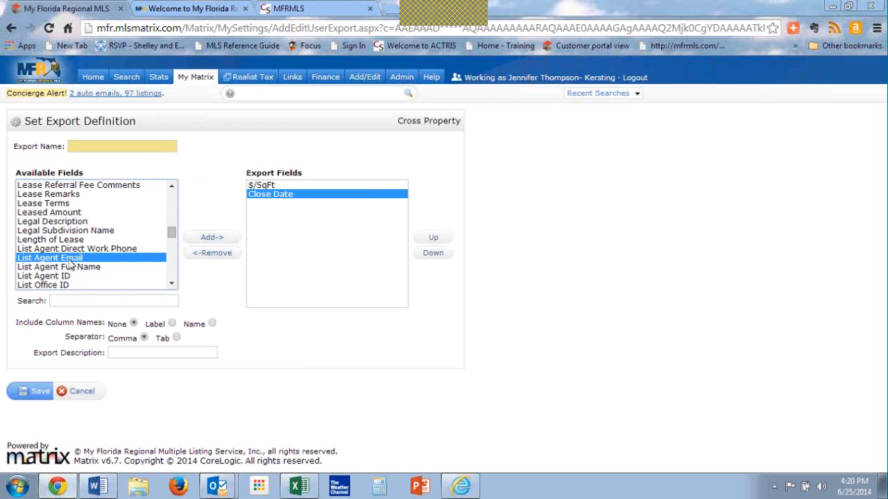
pyautogui.press('Down')
pyautogui.press('Down')
pyautogui.press('Down')
pyautogui.press('Down')
pyautogui.press('Down')
pyautogui.press('Down')
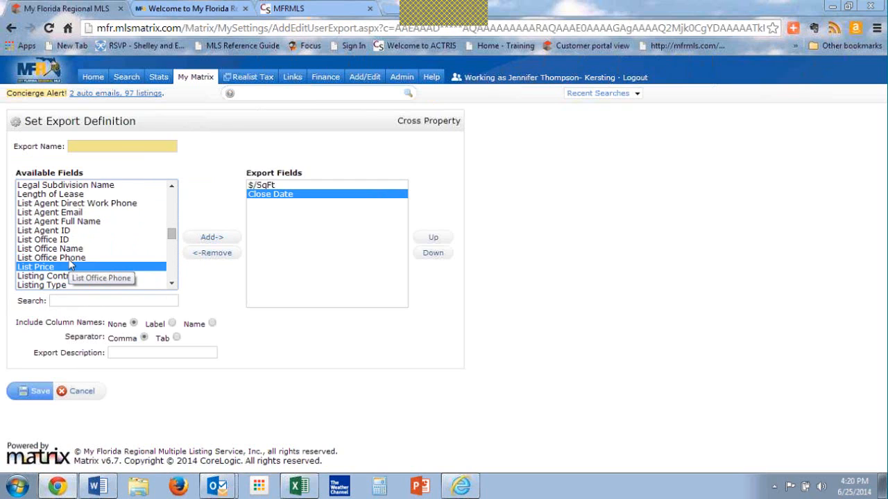
pyautogui.click(210, 237)
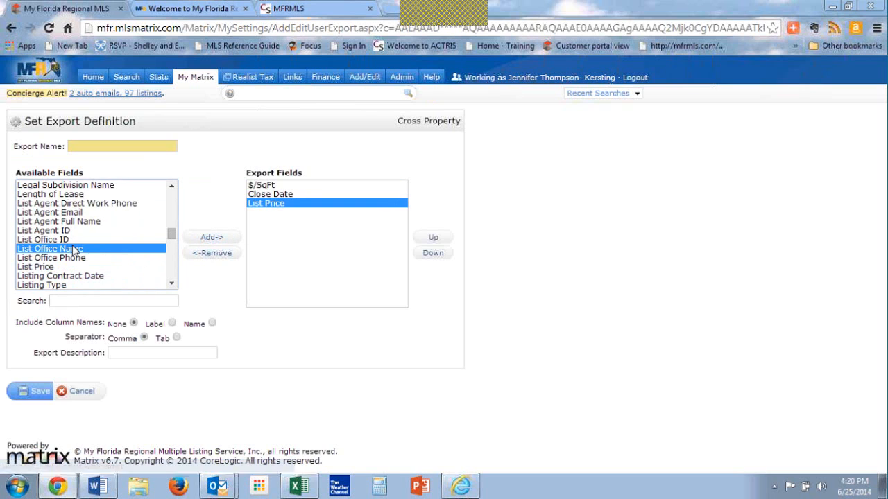
# Step: Add the Address field to the export fields after List Price
pyautogui.press('a')
pyautogui.press('Down')
pyautogui.press('Down')
pyautogui.press('Down')
pyautogui.press('Down')
pyautogui.press('Down')
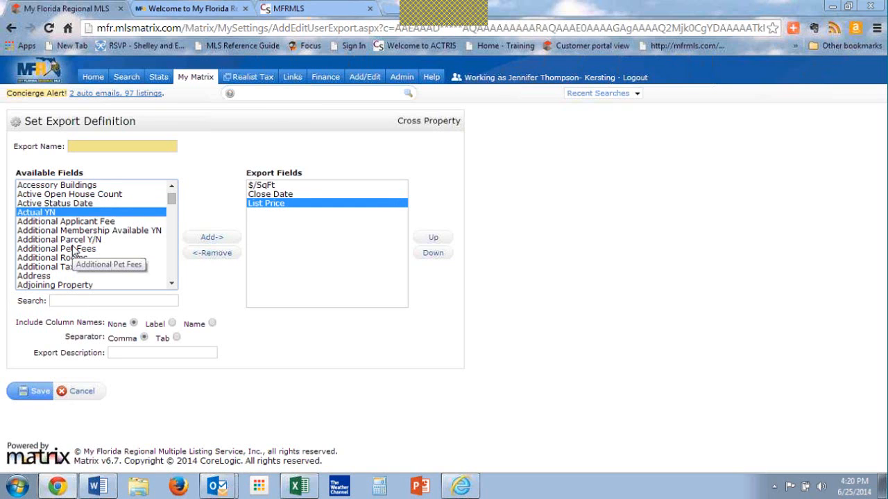
pyautogui.press('Down')
pyautogui.press('Down')
pyautogui.press('Down')
pyautogui.press('Down')
pyautogui.press('Down')
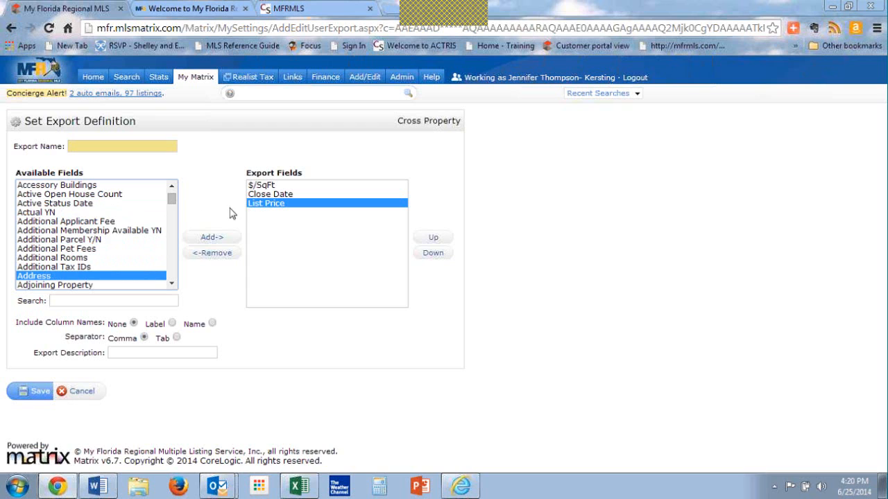
pyautogui.click(212, 238)
# Step: Look through the available export fields beginning with M, from Maintenance Includes to MLS Zip
pyautogui.press('m')
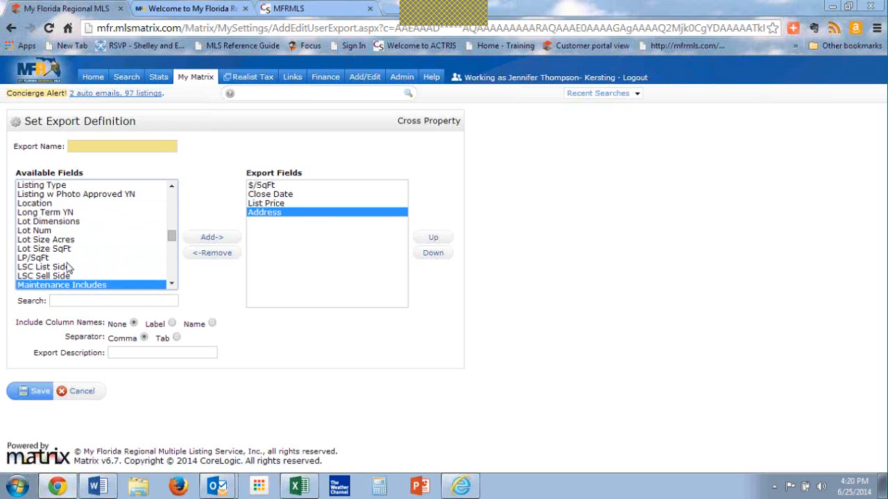
pyautogui.press('Down')
pyautogui.press('Down')
pyautogui.press('Down')
pyautogui.press('Down')
pyautogui.press('Down')
pyautogui.press('Down')
pyautogui.press('Down')
pyautogui.press('Down')
pyautogui.press('Down')
pyautogui.press('Down')
pyautogui.press('Down')
pyautogui.press('Down')
pyautogui.press('Down')
pyautogui.press('Down')
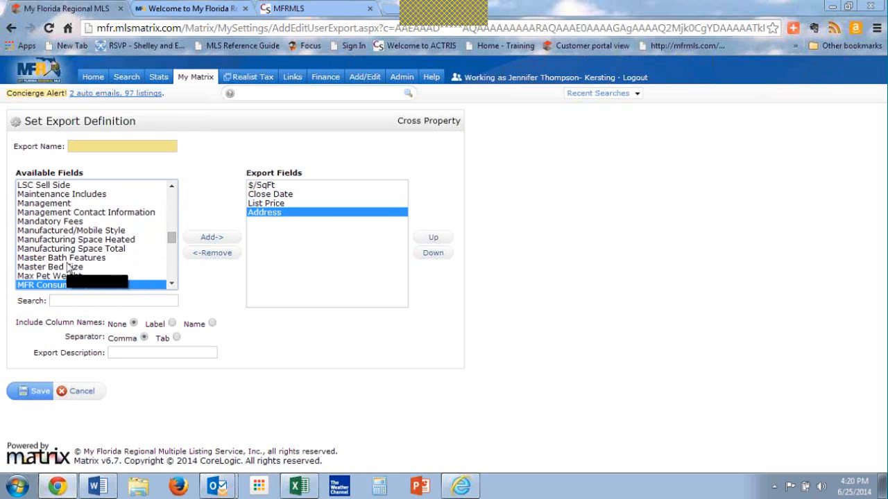
pyautogui.press('Down')
pyautogui.press('Down')
pyautogui.press('Down')
pyautogui.press('Down')
pyautogui.press('Down')
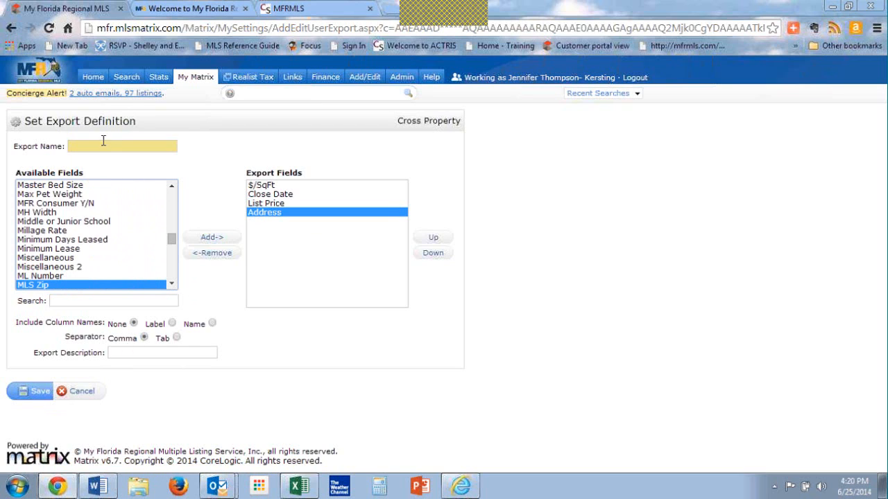
# Step: Name the new export "my export for demo" and save it
pyautogui.click(103, 142)
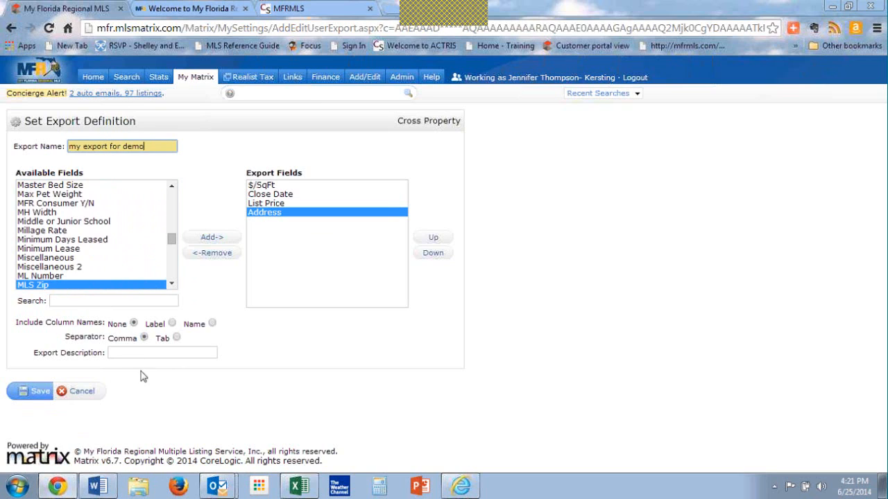
pyautogui.click(33, 393)
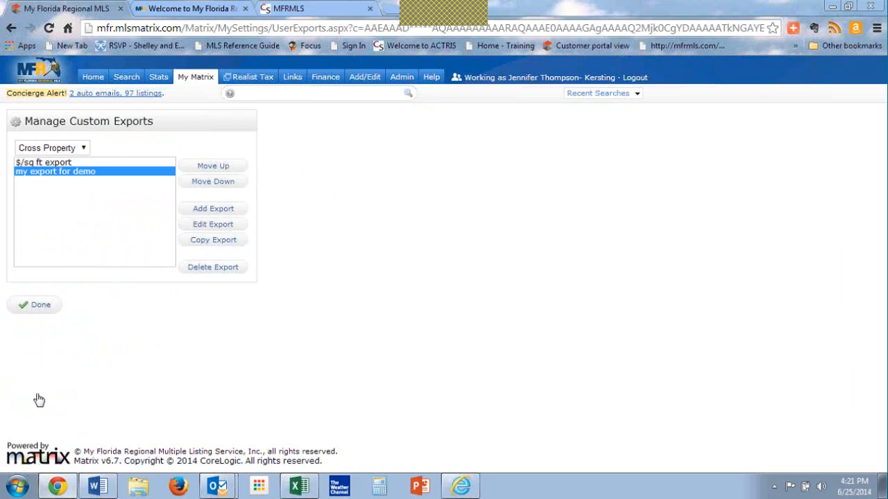
# Step: Reopen the 4:15 PM Residential Sold Charlotte search and select all of its listings
pyautogui.click(616, 96)
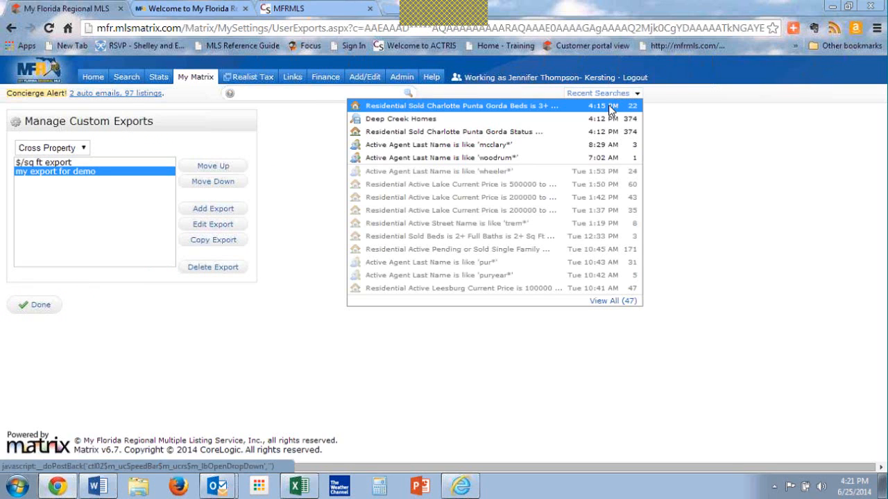
pyautogui.click(608, 110)
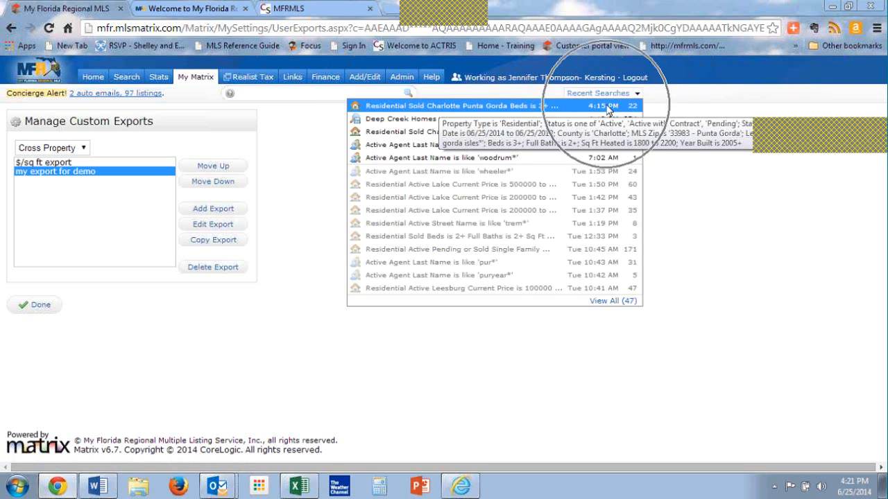
pyautogui.click(607, 109)
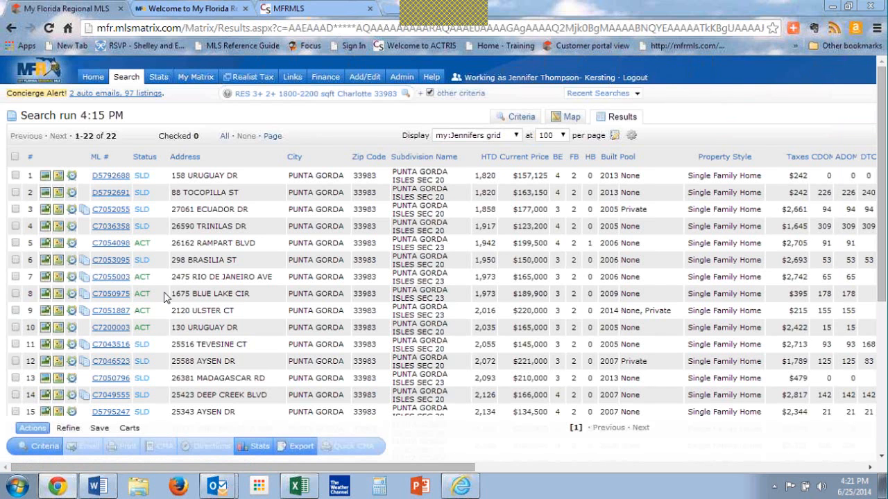
pyautogui.click(16, 157)
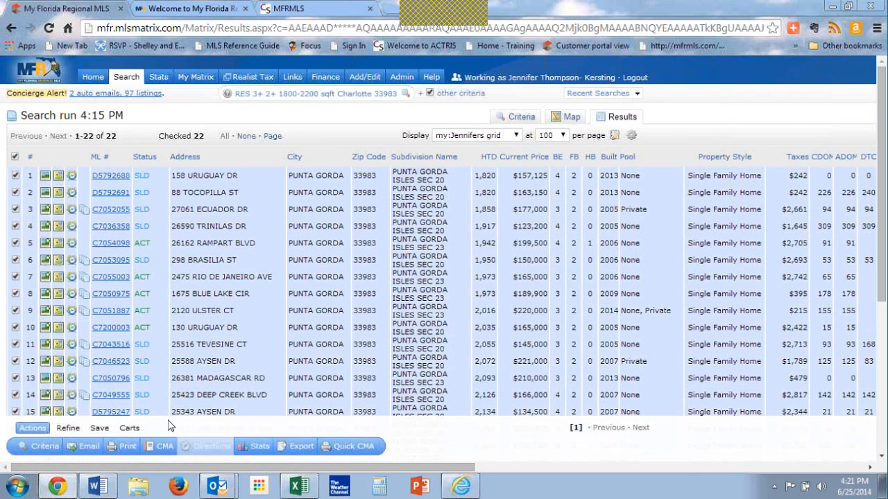
# Step: Export the checked listings in the "my export for demo" format and open the downloaded CSV file in Excel
pyautogui.click(297, 448)
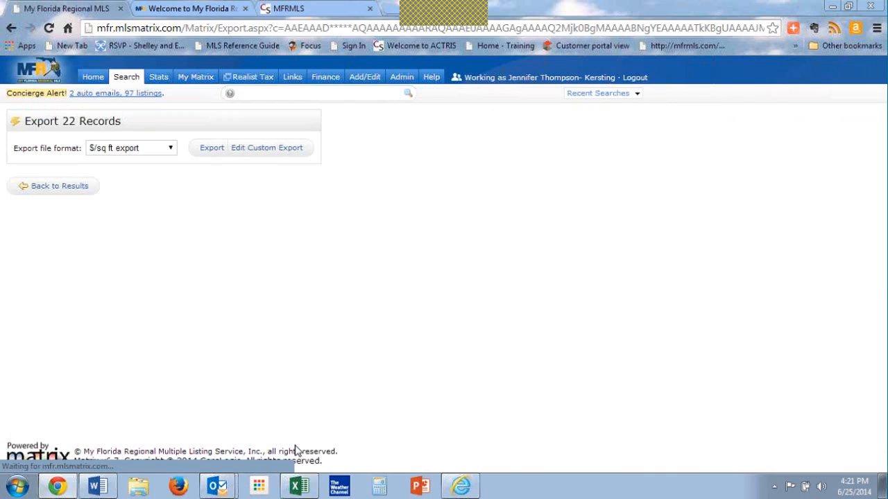
pyautogui.click(157, 146)
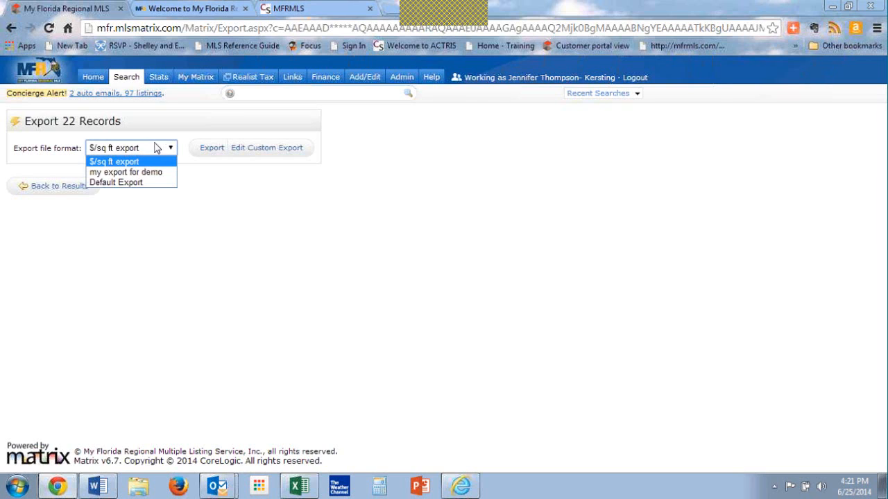
pyautogui.click(139, 174)
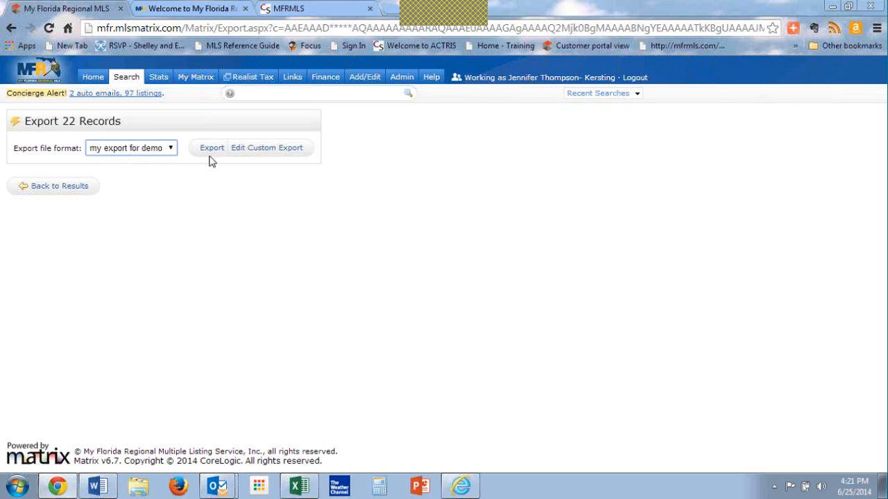
pyautogui.click(212, 154)
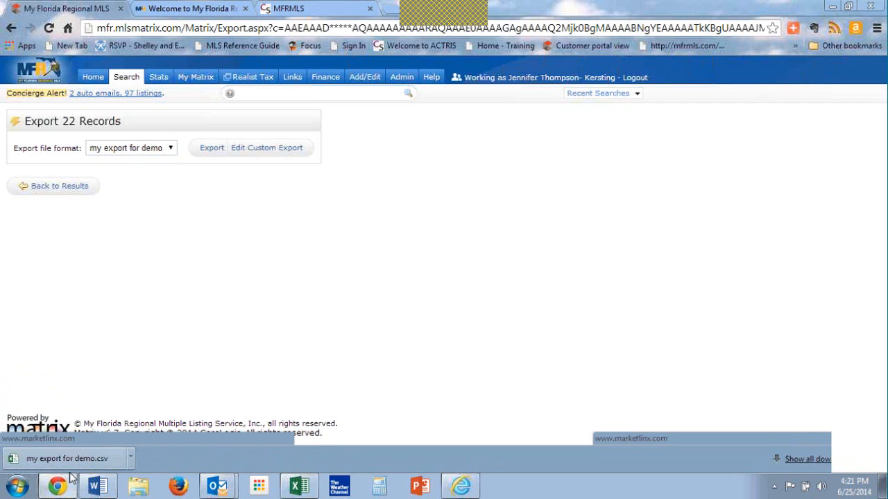
pyautogui.doubleClick(99, 141)
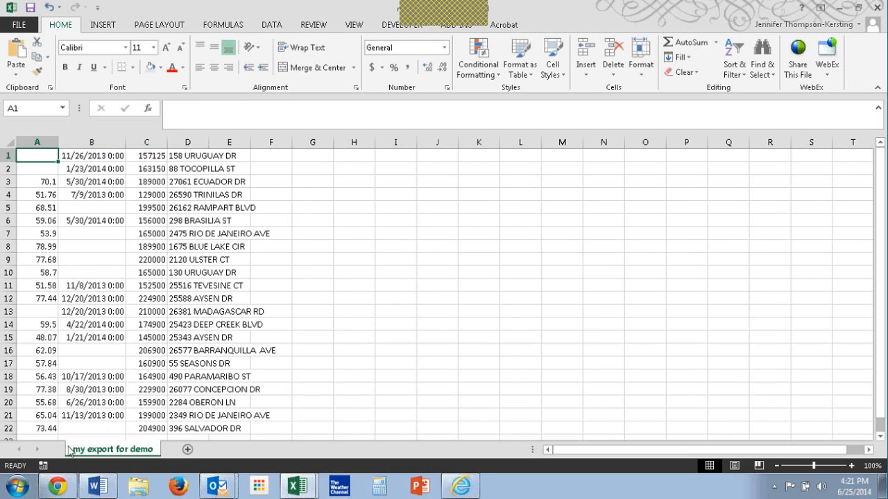
# Step: Switch back to the browser, return to the search results and change their display to my:New Custom grid
pyautogui.click(57, 486)
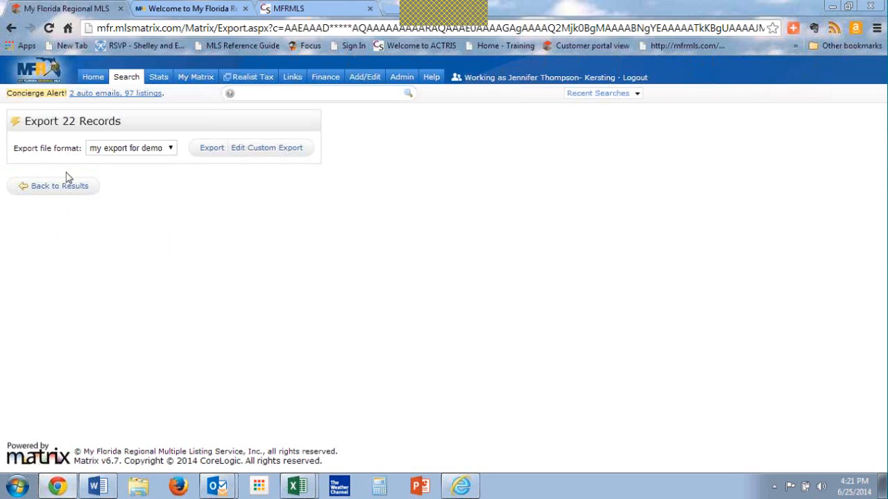
pyautogui.click(70, 194)
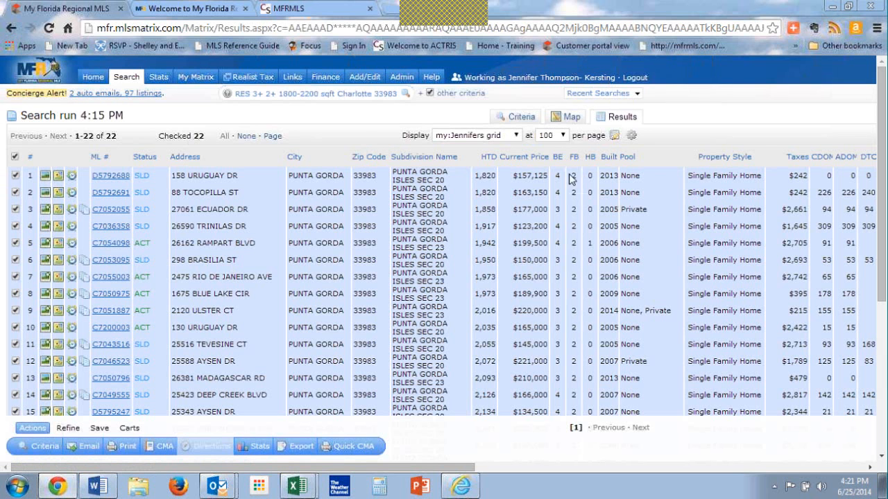
pyautogui.click(562, 136)
pyautogui.click(563, 137)
pyautogui.click(563, 136)
pyautogui.click(516, 136)
pyautogui.click(508, 147)
pyautogui.click(517, 136)
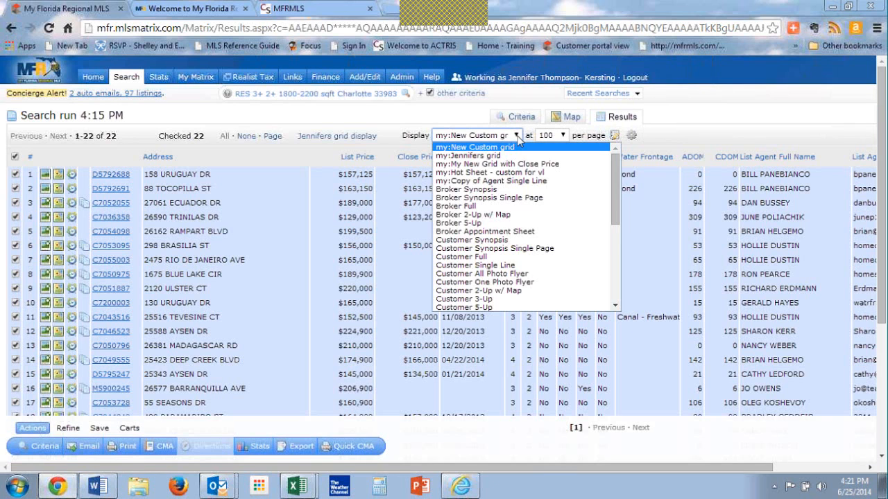
pyautogui.click(516, 138)
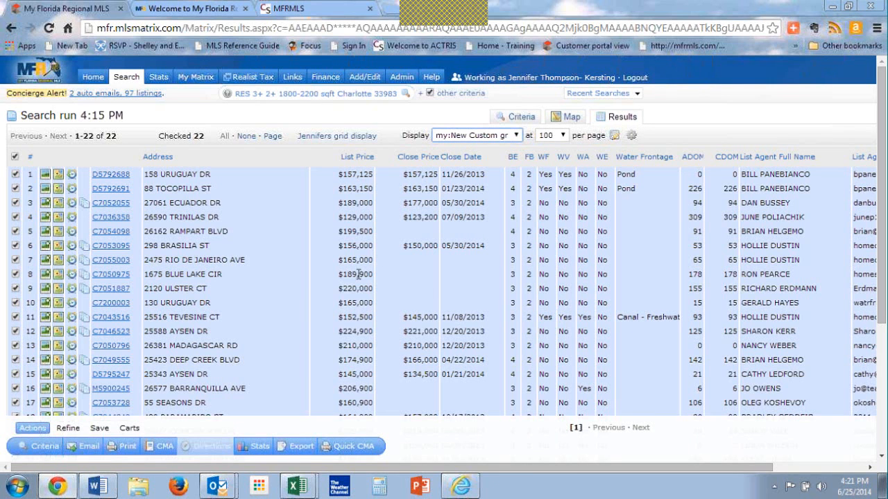
# Step: Look over the custom grid and set the current display, sort order and count per page as the search starting default
pyautogui.scroll(-1, 475, 327)
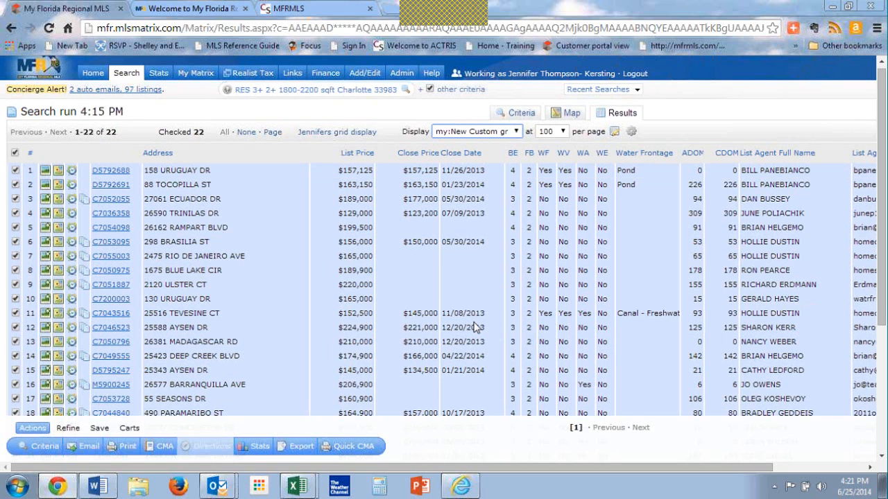
pyautogui.scroll(-4, 476, 327)
pyautogui.scroll(4, 476, 326)
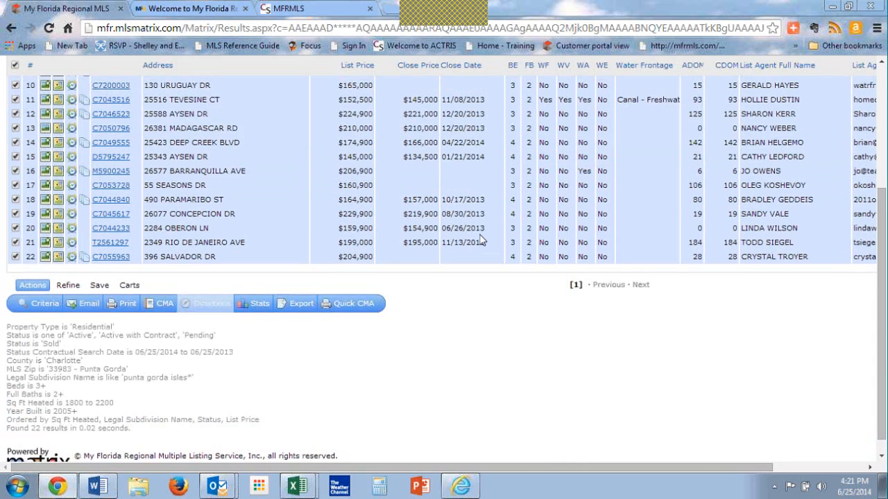
pyautogui.click(563, 135)
pyautogui.click(563, 136)
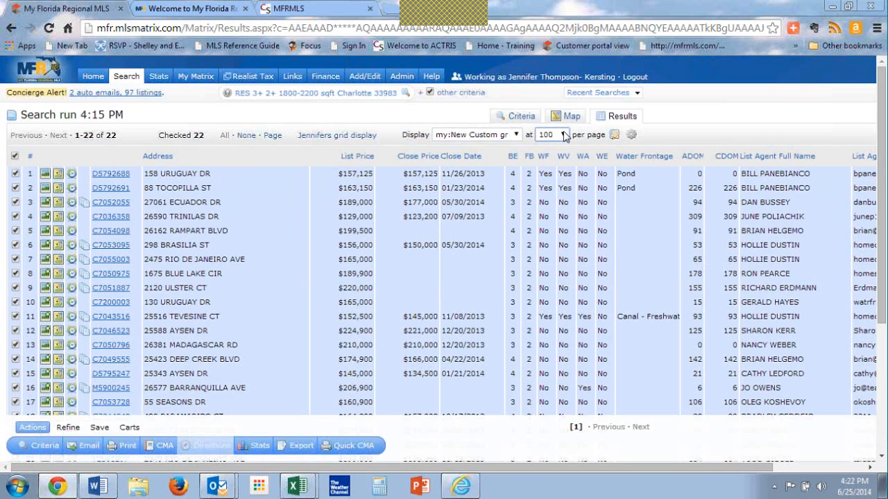
pyautogui.click(631, 135)
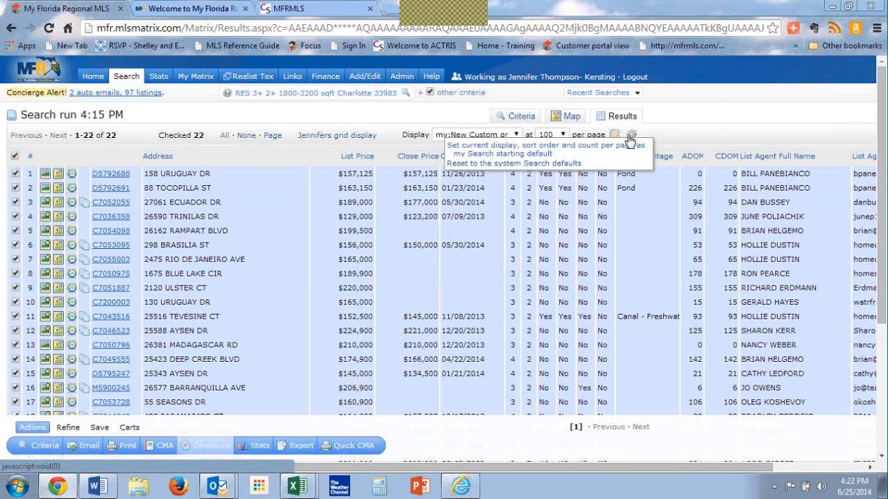
pyautogui.click(609, 152)
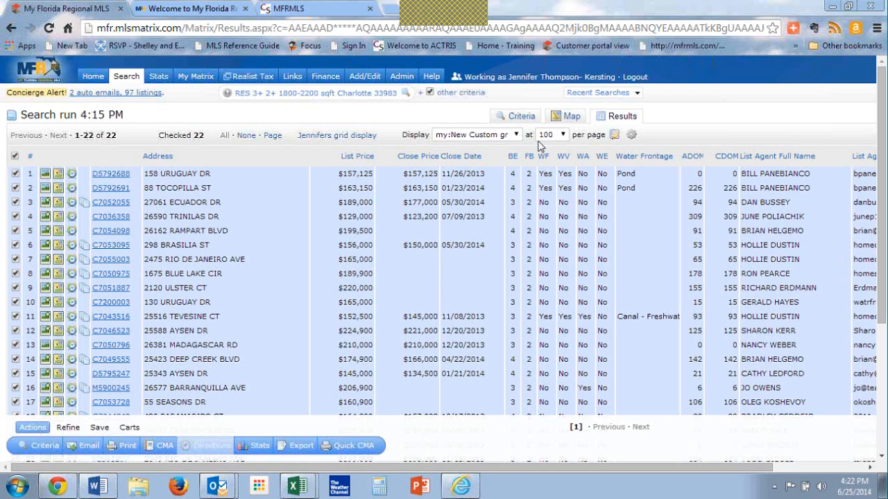
# Step: Change the Sold date range in the search criteria to 0-760 and show the results
pyautogui.click(520, 118)
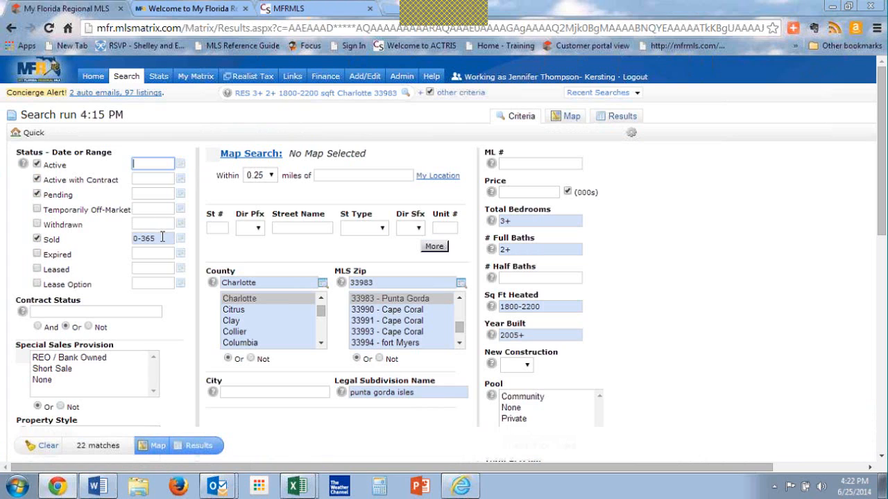
pyautogui.click(161, 237)
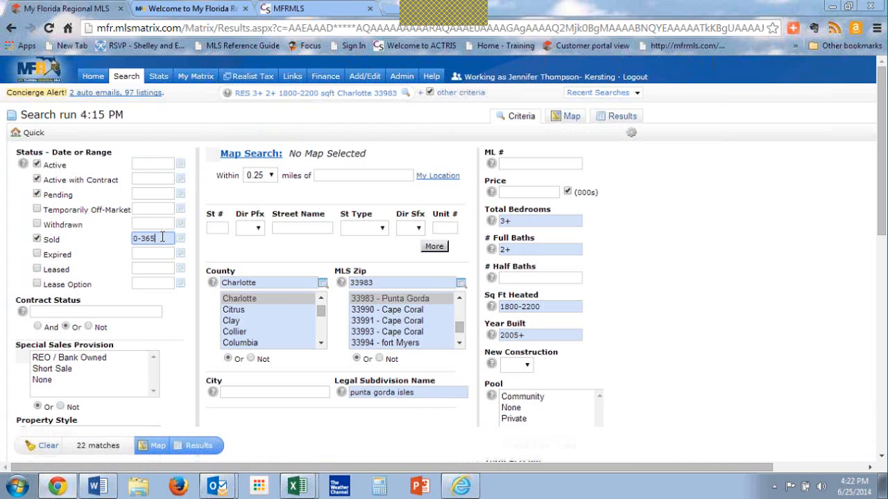
pyautogui.press('BackSpace')
pyautogui.press('BackSpace')
pyautogui.press('BackSpace')
pyautogui.write('760')
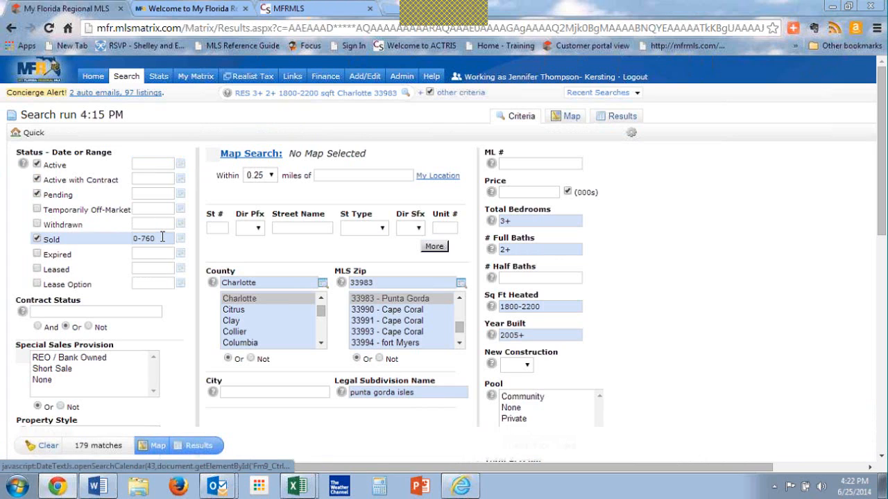
pyautogui.click(203, 450)
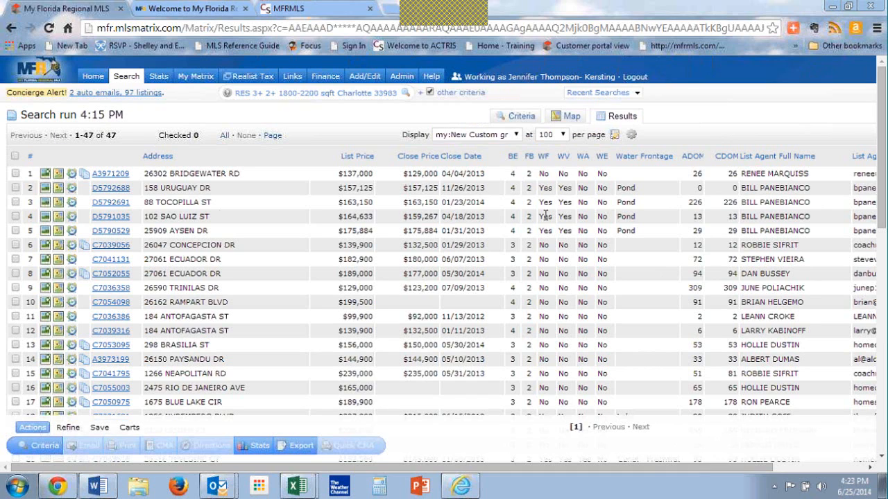
# Step: Show the search results on the map and examine where the listings are located
pyautogui.click(567, 119)
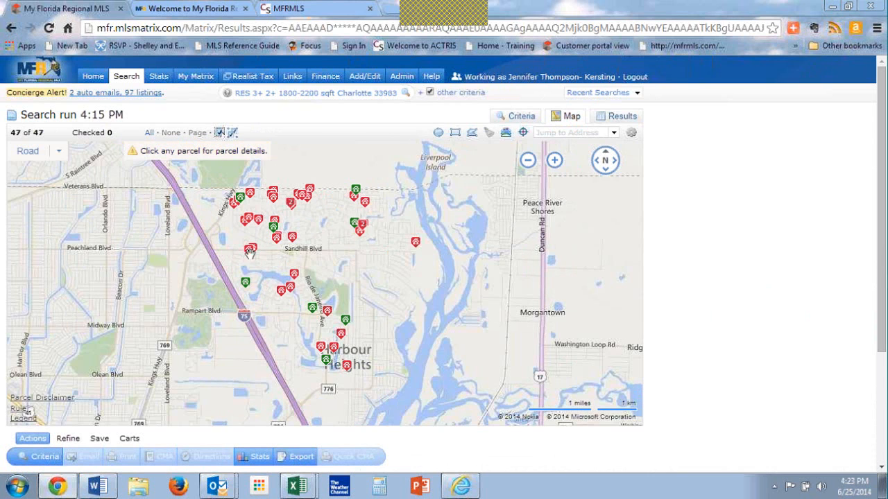
pyautogui.rightClick(105, 248)
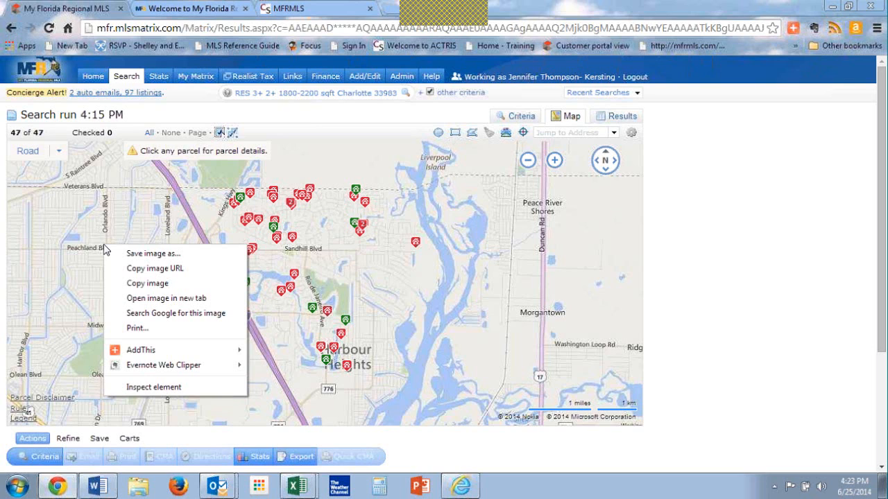
pyautogui.click(179, 438)
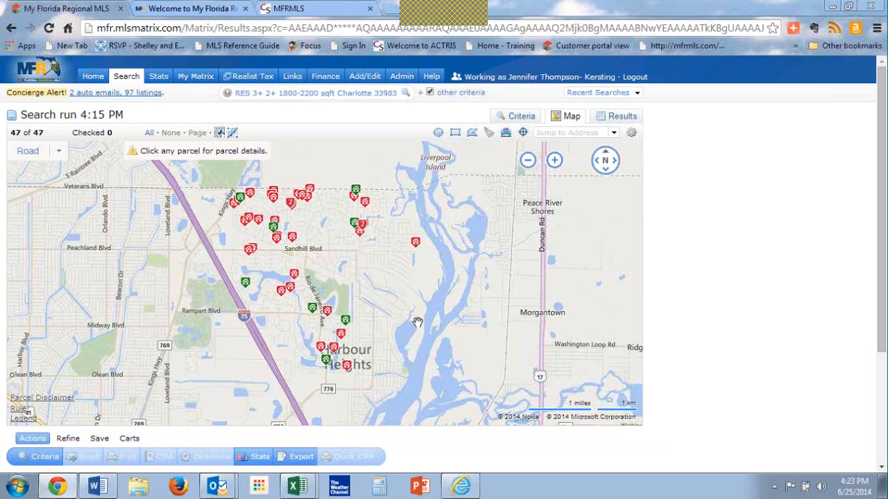
# Step: Return to the results list, select all listings and open their print options
pyautogui.click(628, 117)
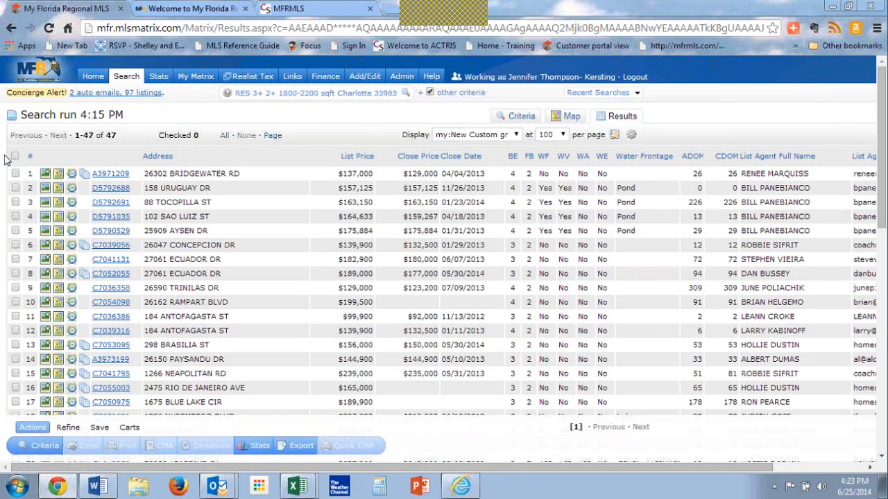
pyautogui.click(15, 156)
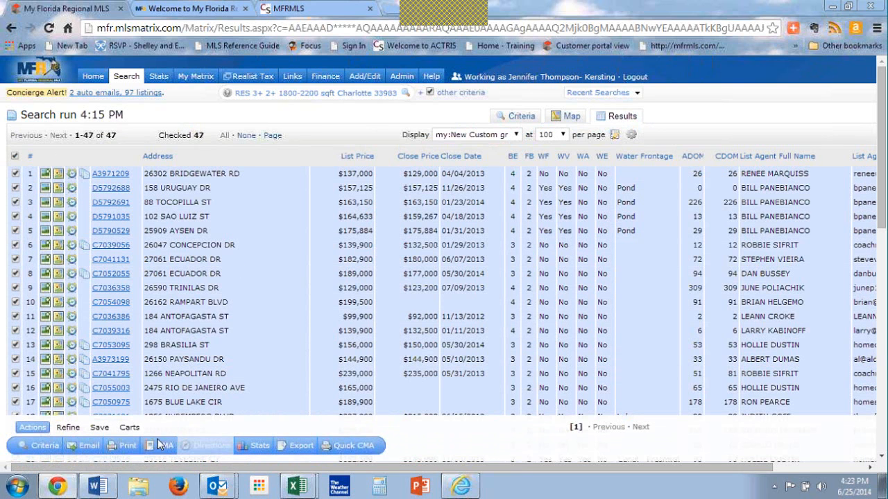
pyautogui.click(128, 451)
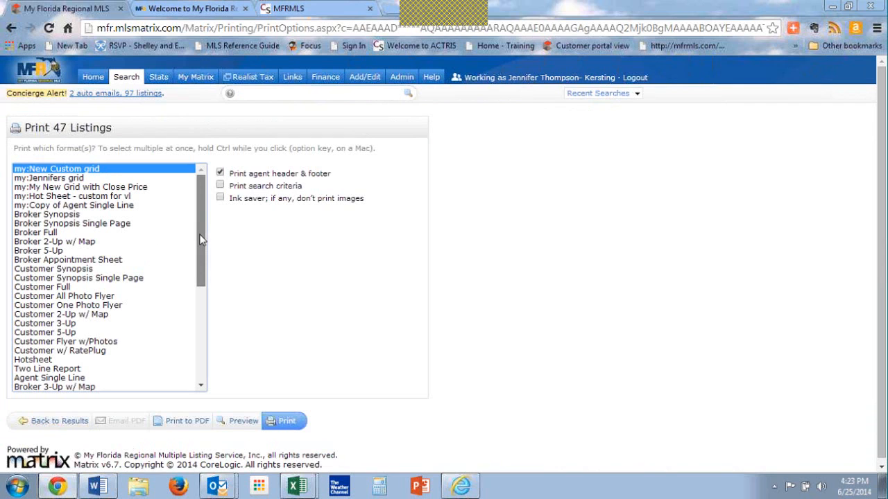
# Step: Choose the Multi-Map print format for the listings and preview it
pyautogui.scroll(-1, 199, 236)
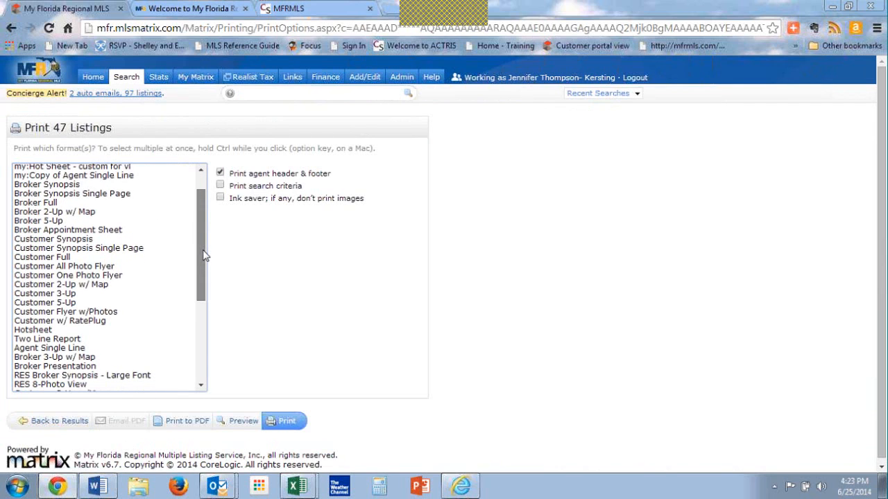
pyautogui.moveTo(204, 256); pyautogui.dragTo(212, 313)
pyautogui.click(27, 370)
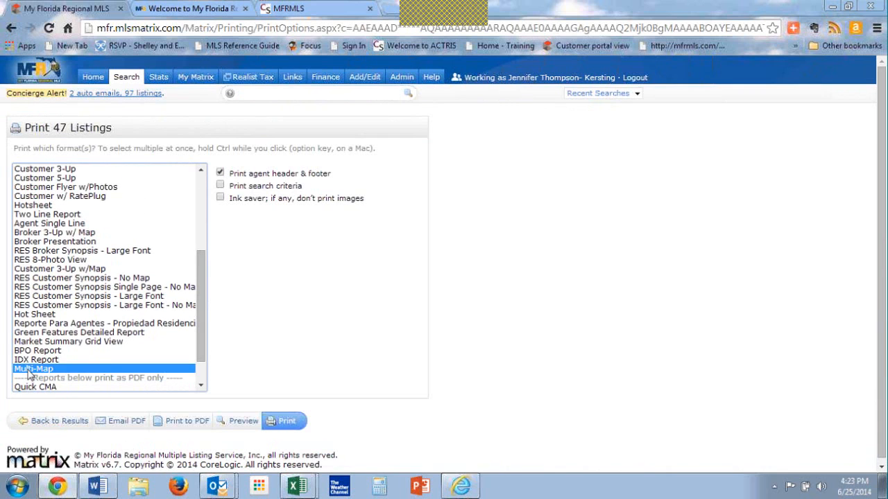
pyautogui.press('ctrl')
pyautogui.press('ctrl')
pyautogui.press('ctrl')
pyautogui.press('ctrl')
pyautogui.press('ctrl')
pyautogui.press('ctrl')
pyautogui.press('ctrl')
pyautogui.click(242, 422)
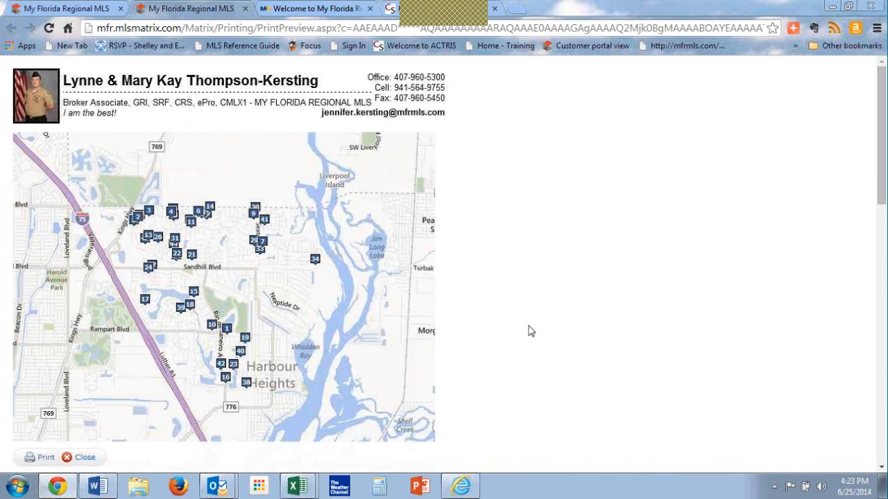
# Step: Review the Multi-Map preview, including the numbered map and the listing table below it
pyautogui.scroll(-3, 529, 331)
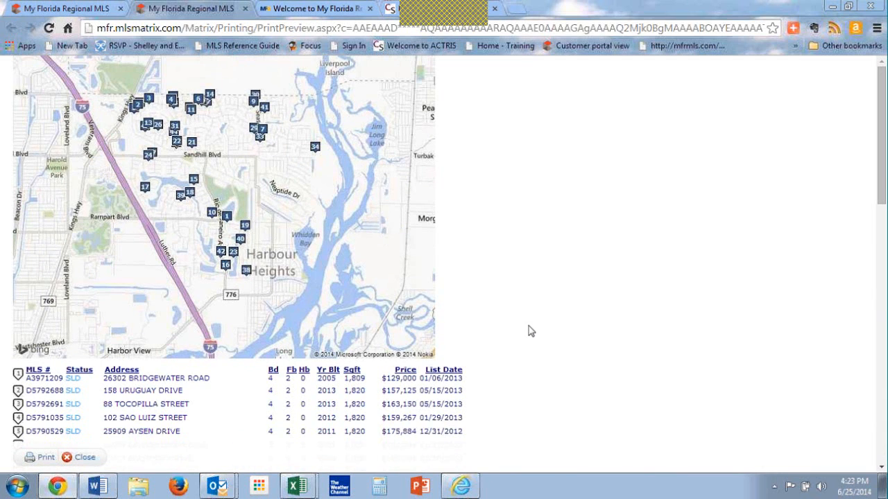
pyautogui.scroll(-4, 529, 331)
pyautogui.scroll(6, 528, 331)
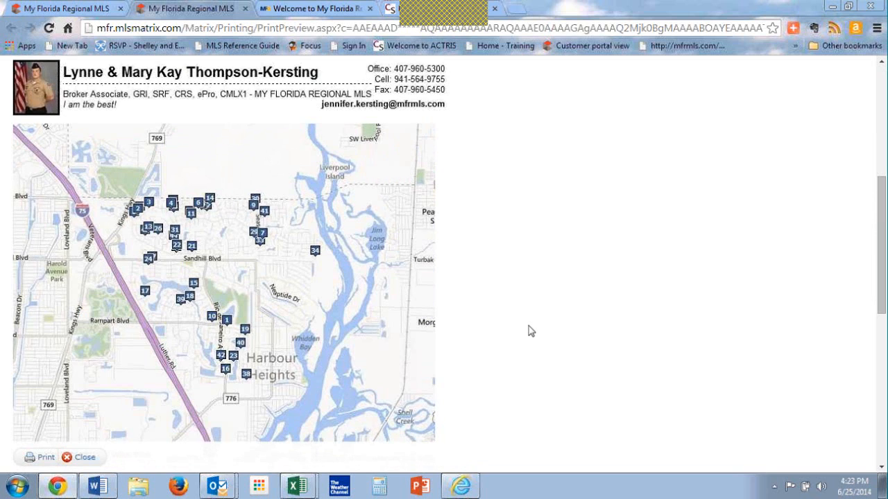
pyautogui.scroll(-10, 528, 330)
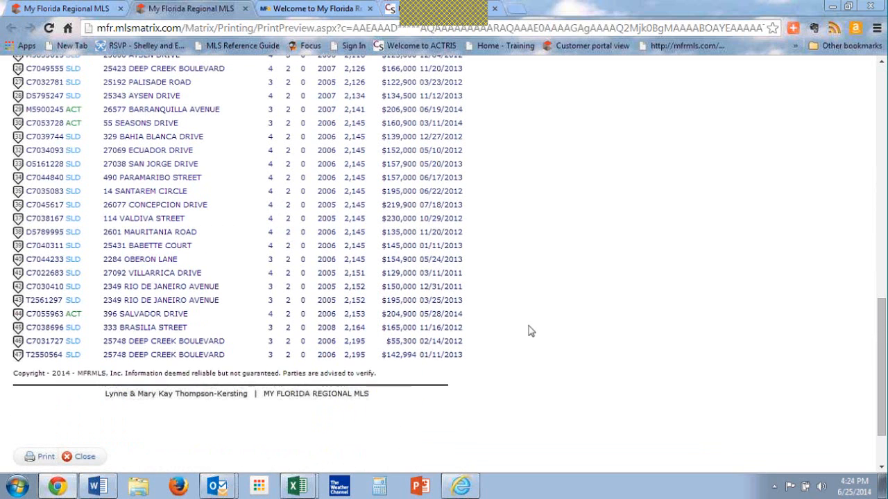
pyautogui.scroll(10, 528, 331)
# Step: Return to the print options and print the 1004MC Report Summary to PDF
pyautogui.click(85, 9)
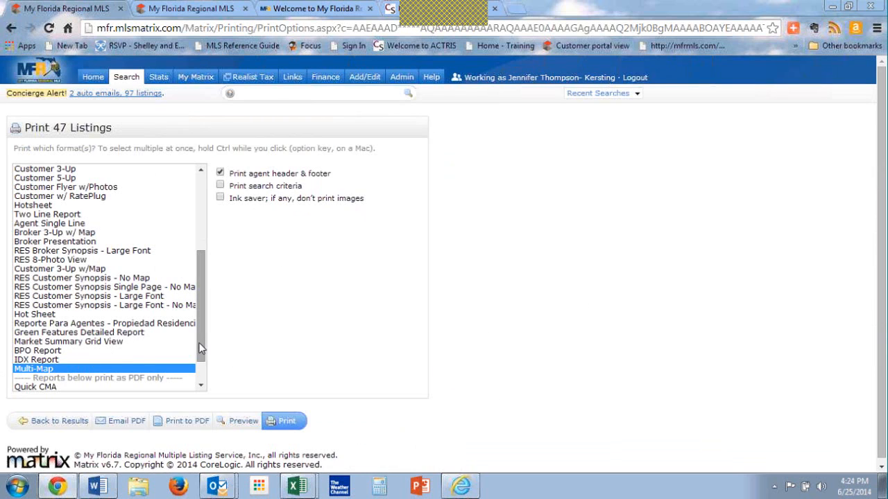
pyautogui.moveTo(200, 353); pyautogui.dragTo(200, 371)
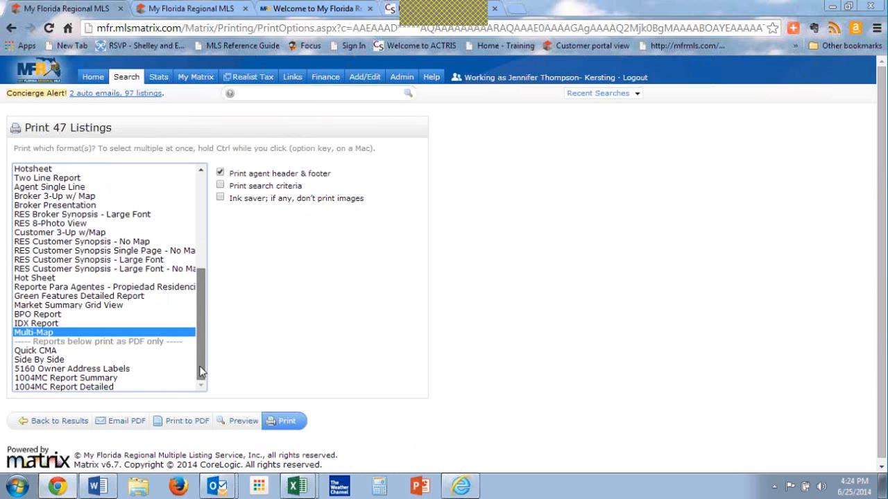
pyautogui.click(85, 378)
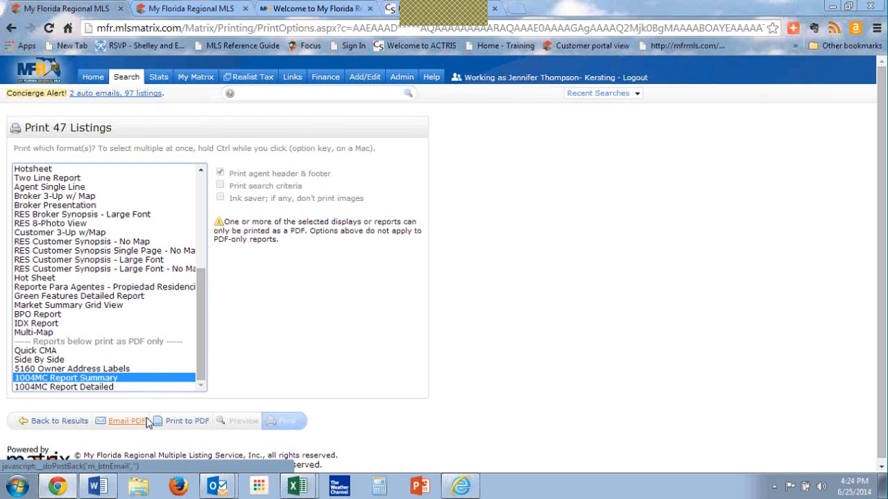
pyautogui.click(184, 426)
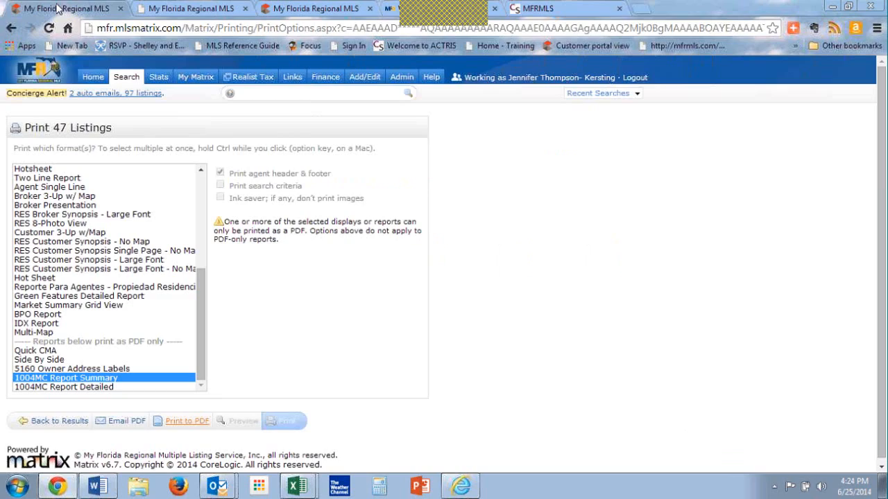
# Step: Print the 1004MC Report Detailed to PDF and review its listings and inventory analysis
pyautogui.click(59, 8)
pyautogui.click(90, 389)
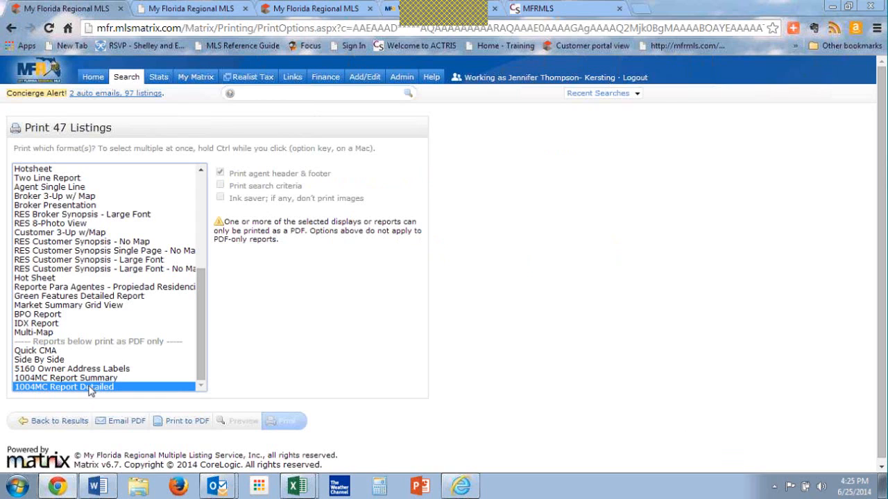
pyautogui.click(184, 423)
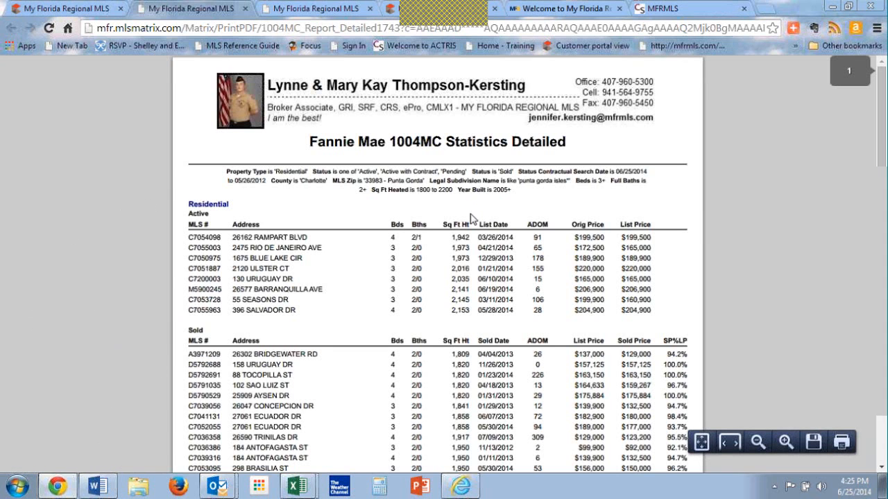
pyautogui.scroll(-1, 471, 219)
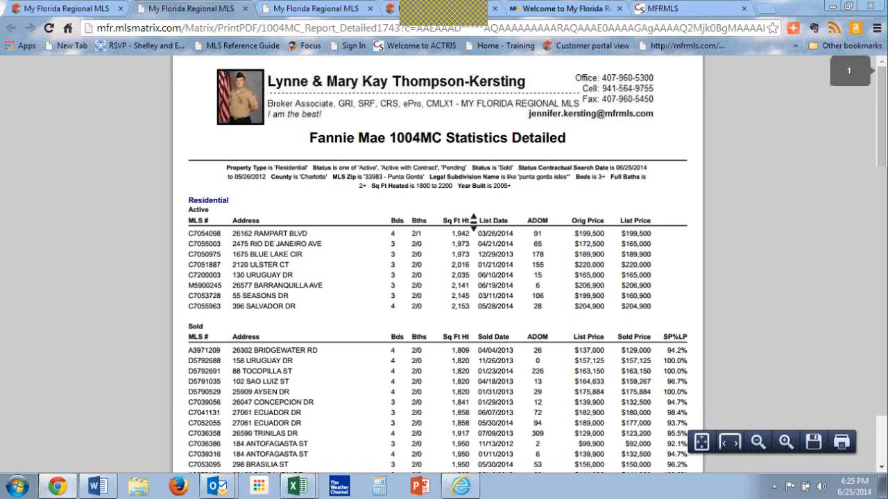
pyautogui.scroll(-10, 472, 219)
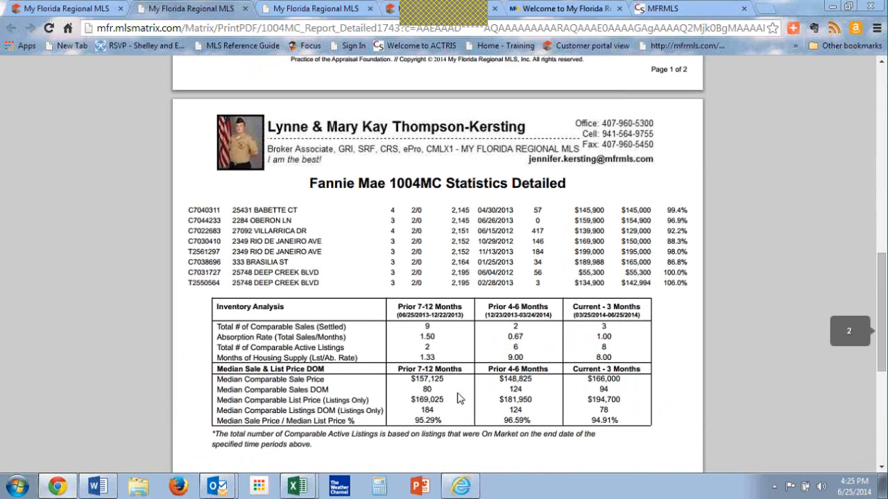
# Step: Return to the print options, print the Quick CMA to PDF and review it through to its quick statistics
pyautogui.click(81, 9)
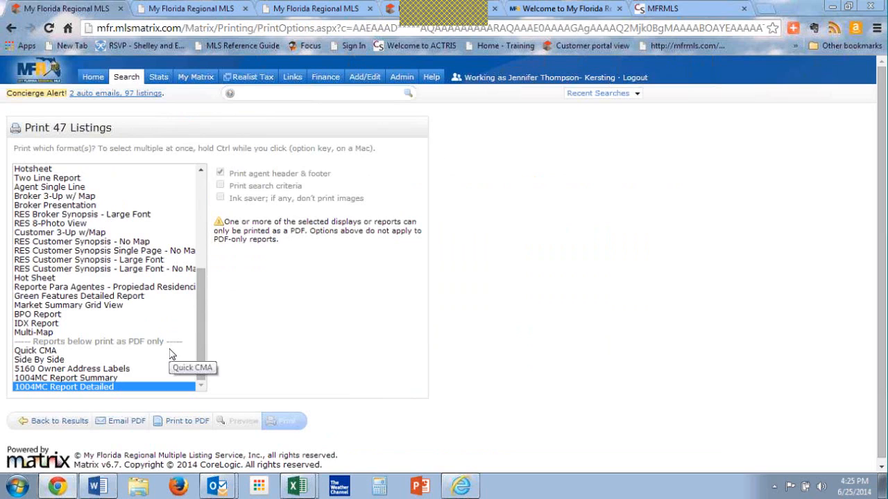
pyautogui.click(66, 352)
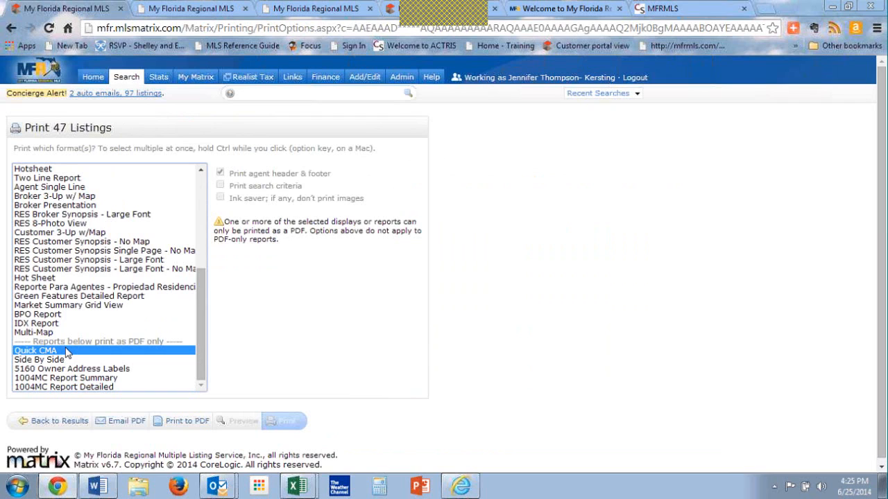
pyautogui.click(179, 422)
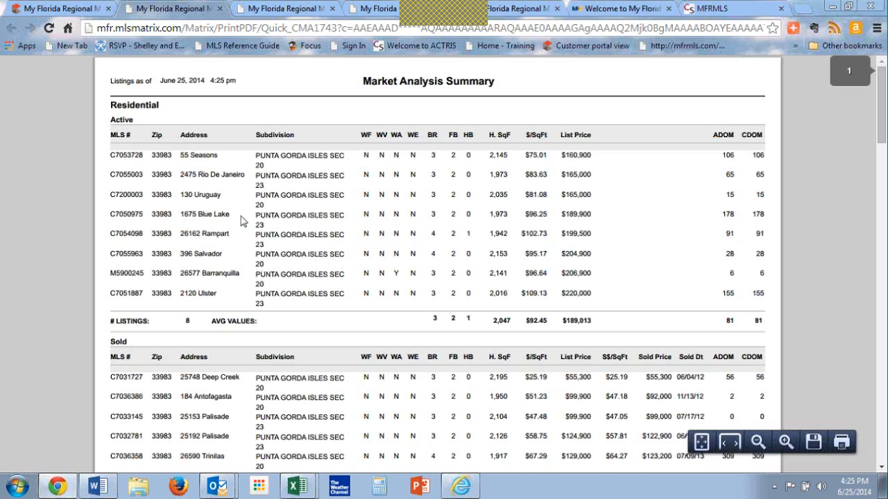
pyautogui.scroll(-5, 290, 272)
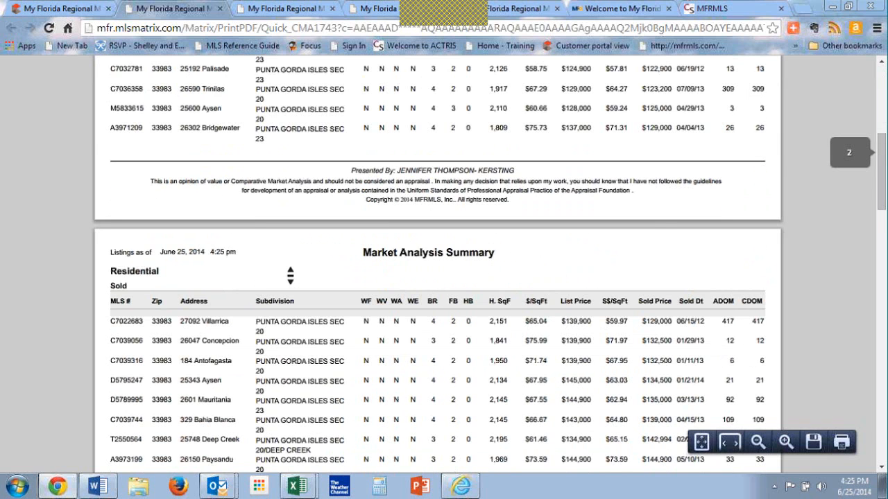
pyautogui.scroll(-10, 290, 275)
pyautogui.scroll(-1, 290, 276)
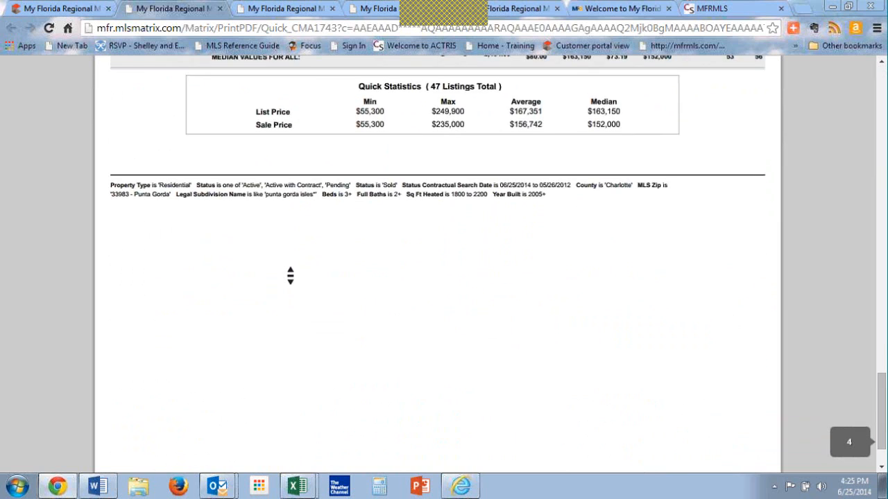
pyautogui.scroll(1, 290, 276)
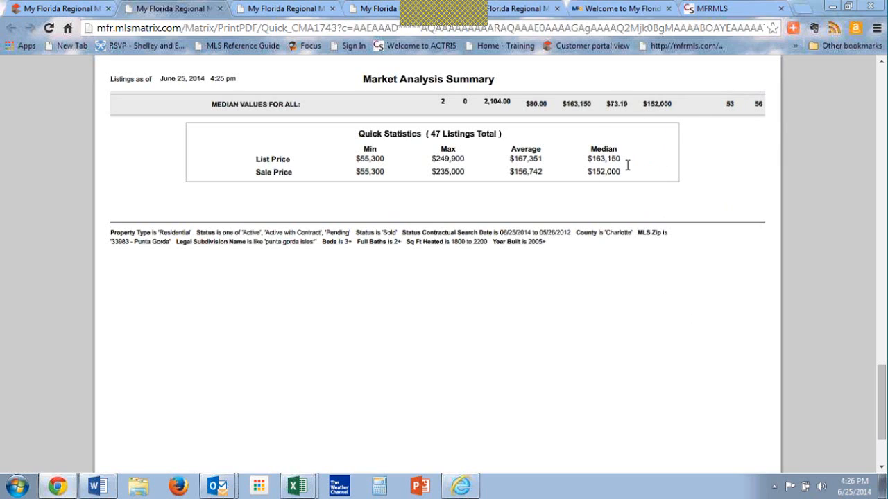
# Step: Return to the search criteria, set the Sold date range to 0-365 and show the updated results
pyautogui.click(66, 9)
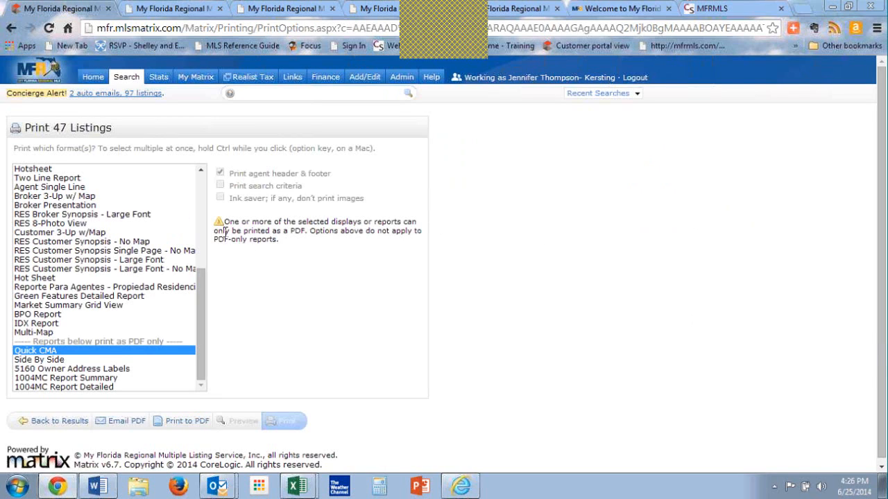
pyautogui.click(59, 423)
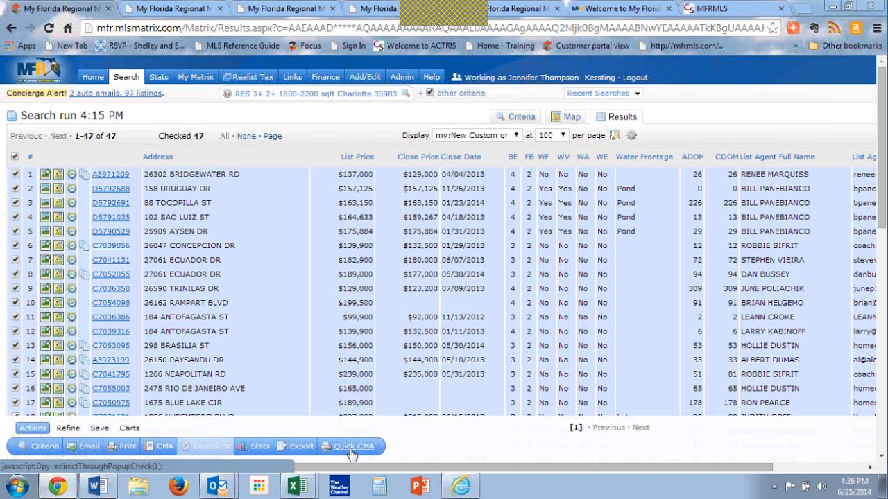
pyautogui.click(261, 448)
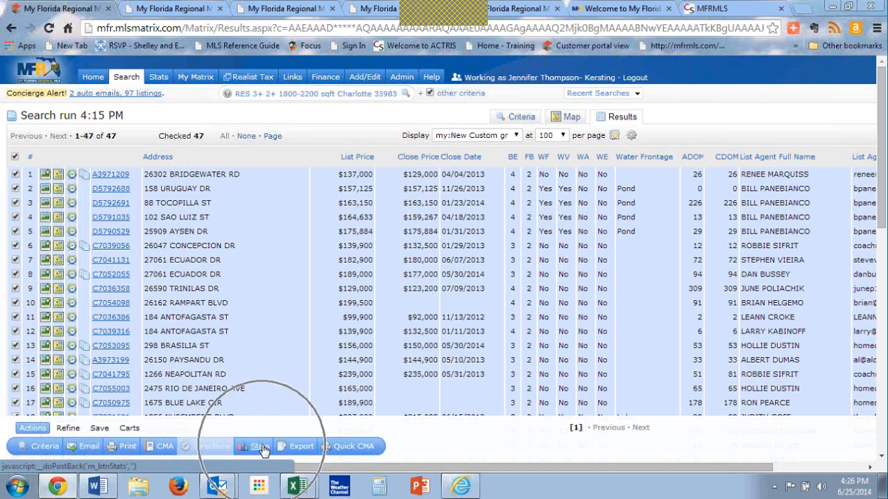
pyautogui.click(514, 115)
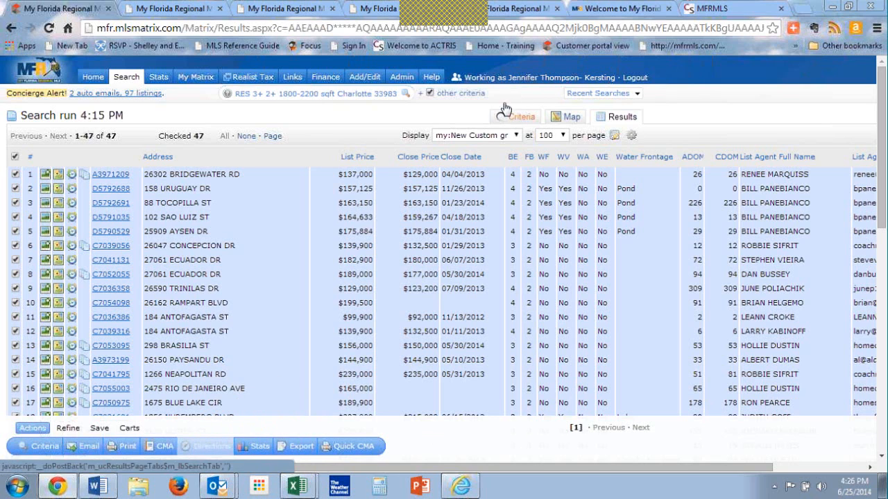
pyautogui.click(163, 239)
pyautogui.press('BackSpace')
pyautogui.press('BackSpace')
pyautogui.press('BackSpace')
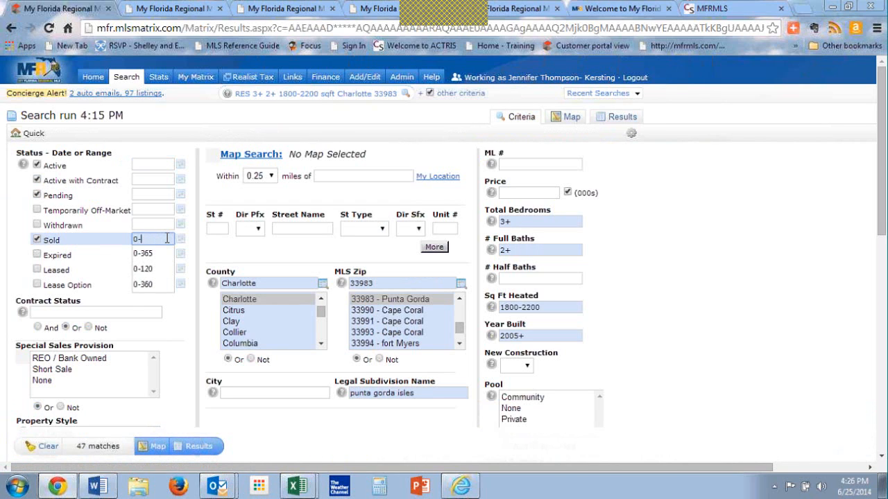
pyautogui.write('365')
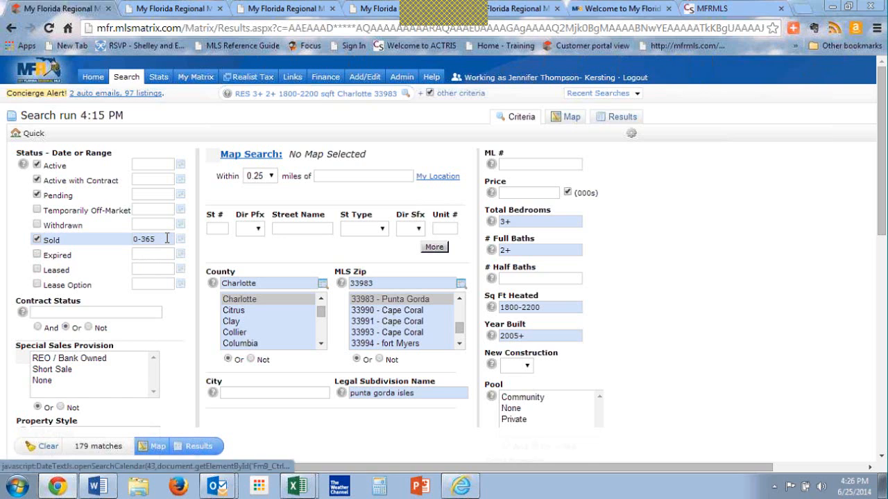
pyautogui.click(198, 446)
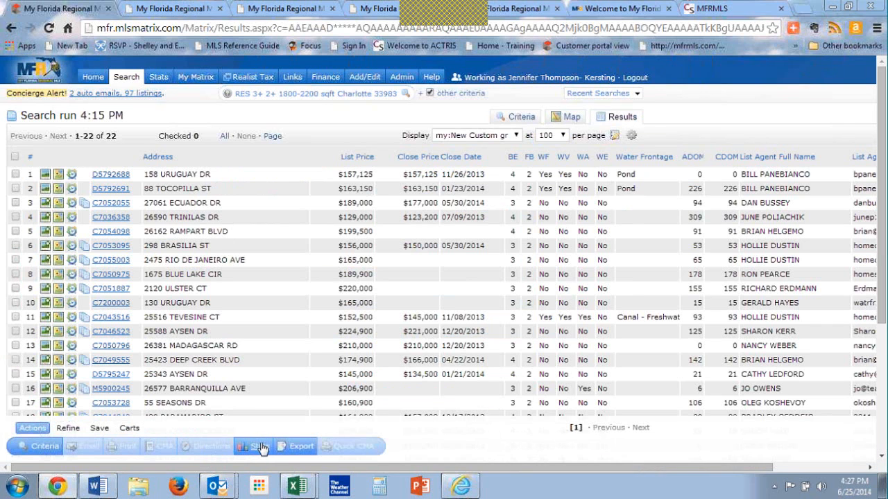
# Step: Examine the tabular market statistics for the updated results by status, and return to the results list
pyautogui.moveTo(260, 451)
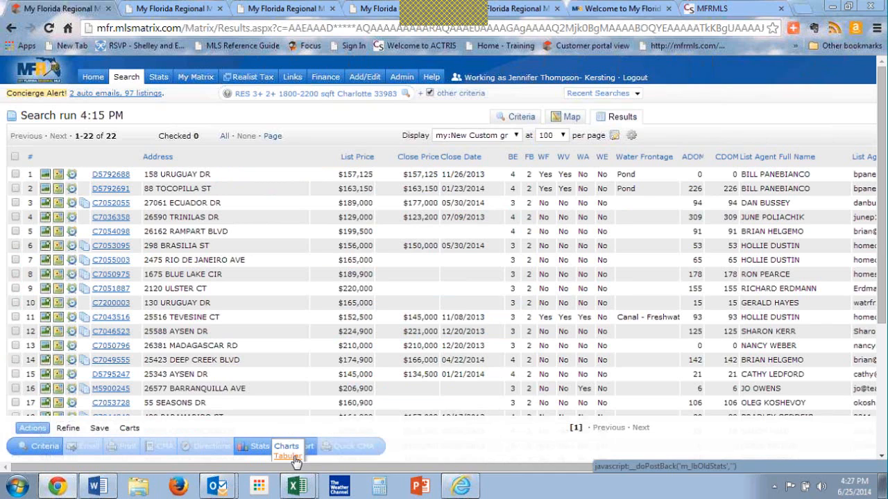
pyautogui.click(291, 459)
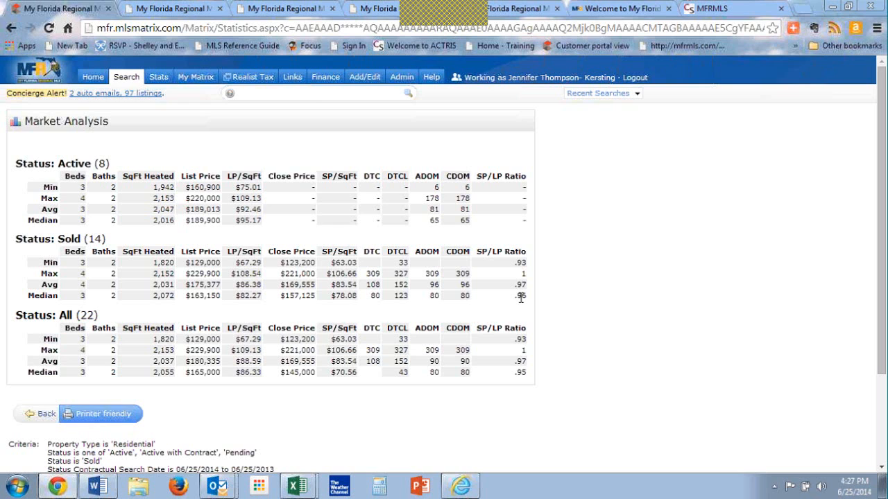
pyautogui.click(47, 415)
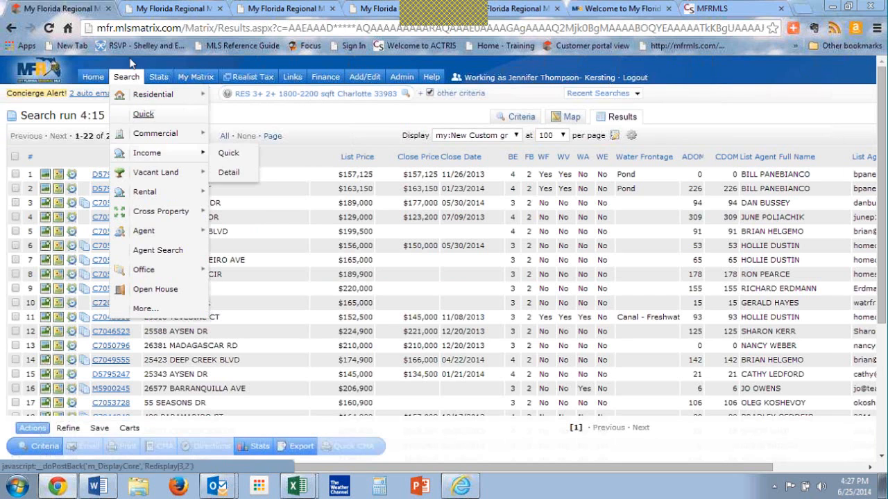
# Step: Select all listings, clear that selection, and check only listings 1 to 7, 11 and 12
pyautogui.click(16, 156)
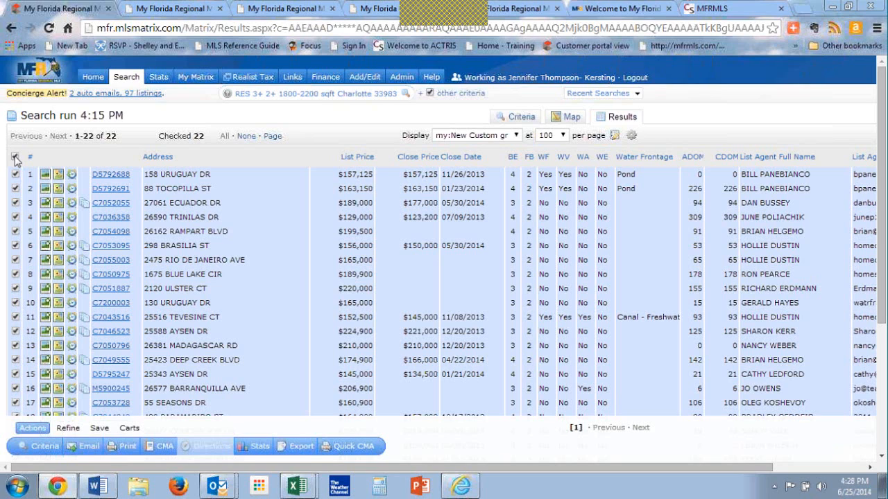
pyautogui.click(15, 175)
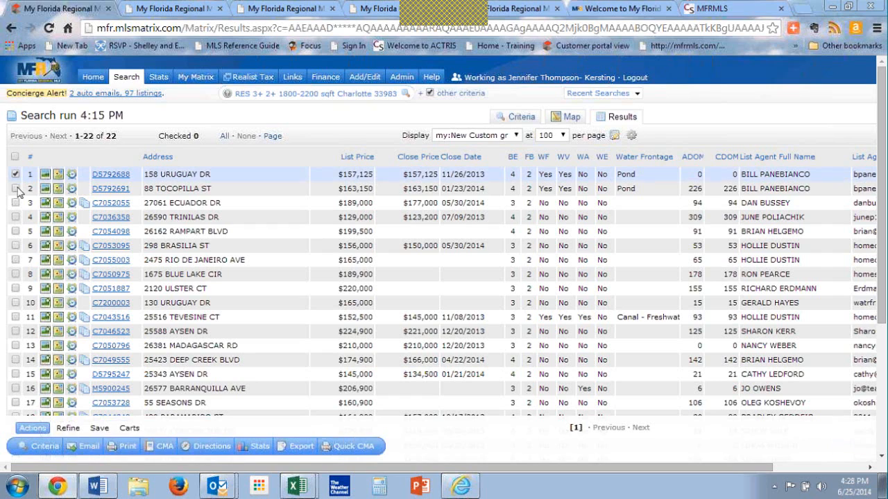
pyautogui.click(16, 189)
pyautogui.click(15, 202)
pyautogui.click(15, 217)
pyautogui.click(15, 231)
pyautogui.click(15, 245)
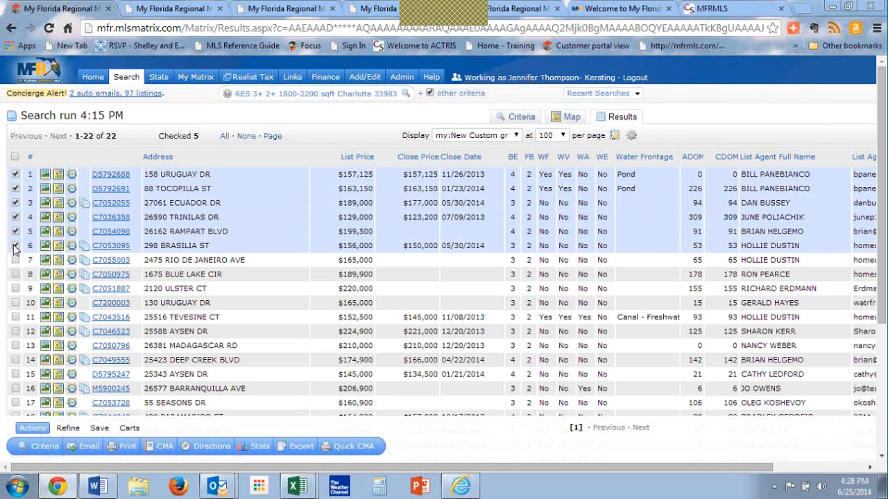
pyautogui.click(15, 259)
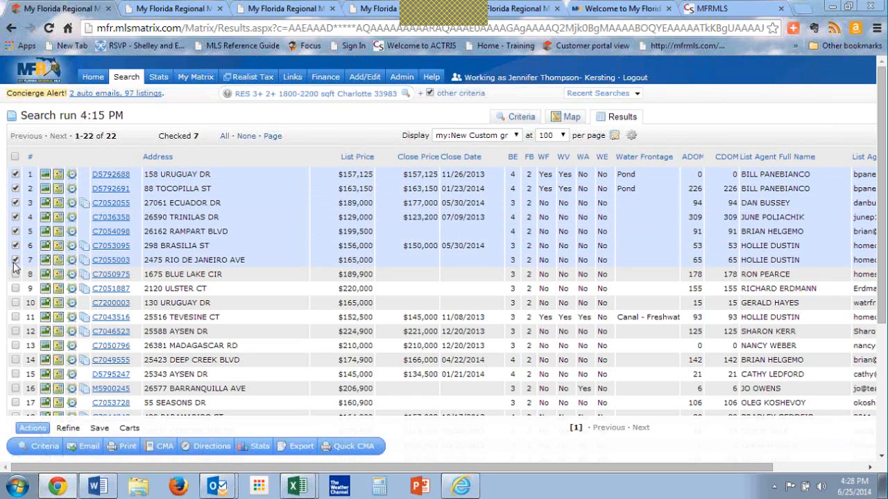
pyautogui.click(15, 317)
pyautogui.click(15, 331)
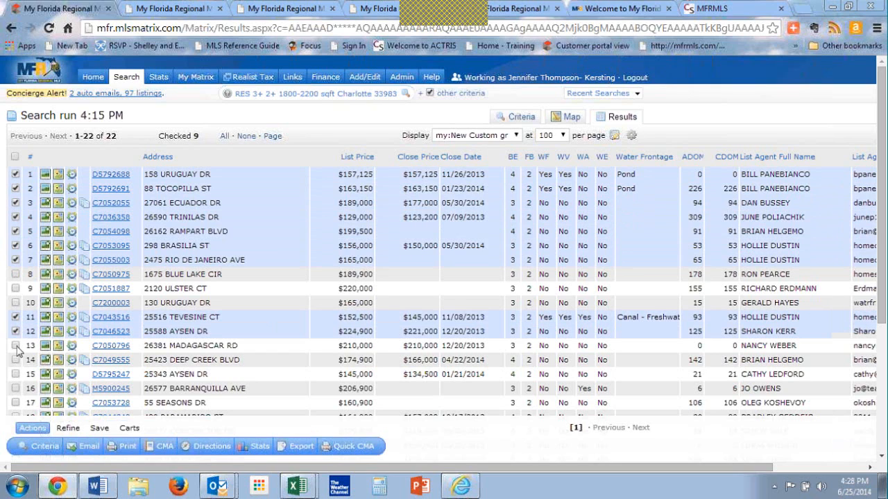
# Step: Narrow the search results to the checked listings
pyautogui.moveTo(97, 486)
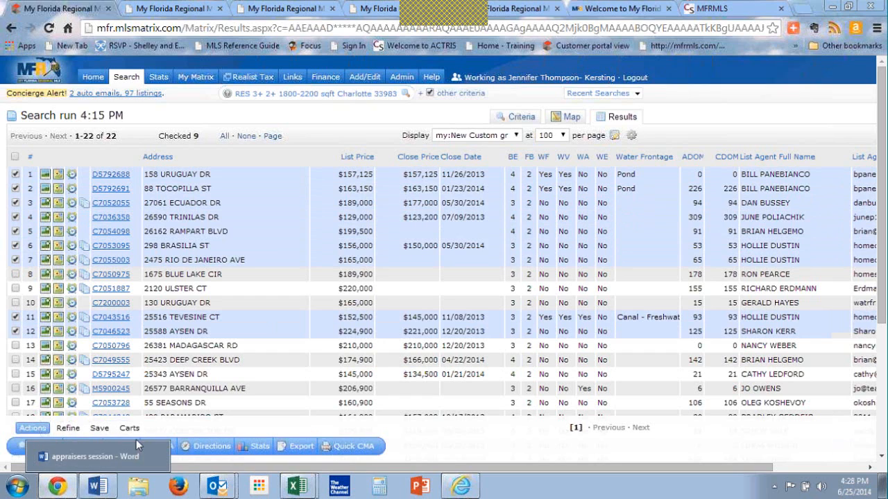
pyautogui.click(68, 430)
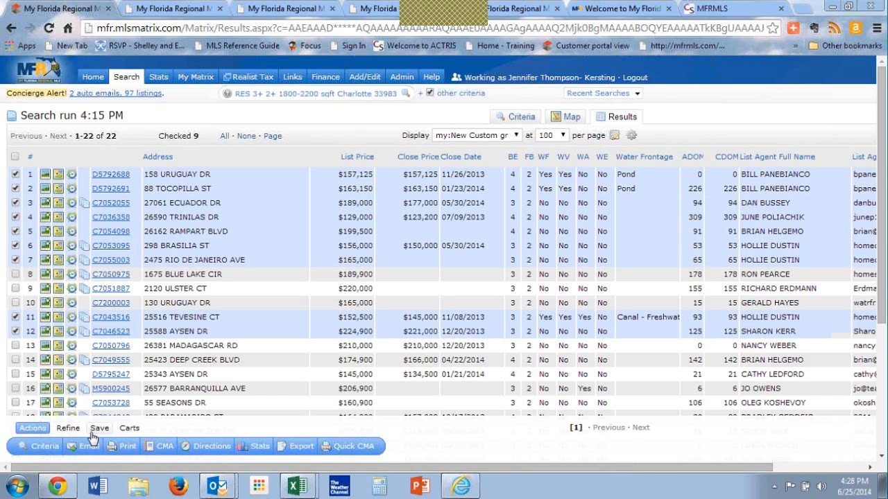
pyautogui.click(69, 430)
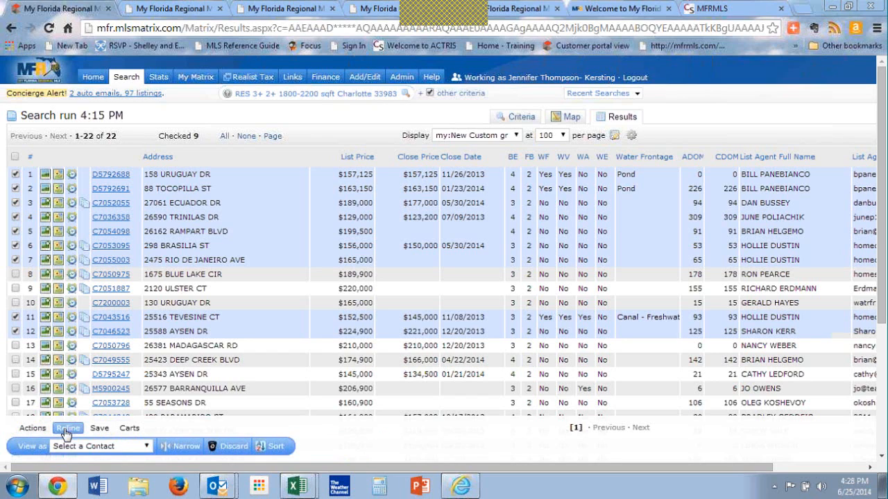
pyautogui.click(186, 447)
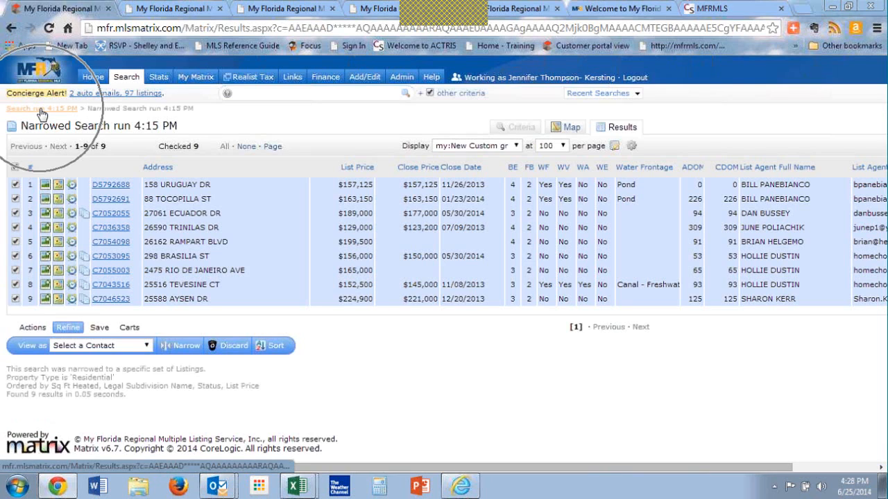
pyautogui.press('ctrl')
pyautogui.press('ctrl')
pyautogui.press('ctrl')
pyautogui.press('ctrl')
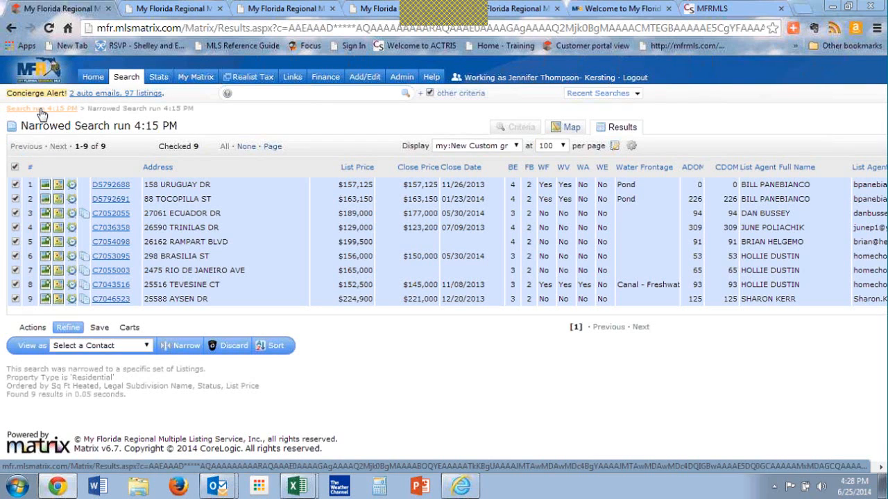
pyautogui.press('ctrl')
pyautogui.press('ctrl')
pyautogui.press('ctrl')
pyautogui.press('ctrl')
pyautogui.press('ctrl')
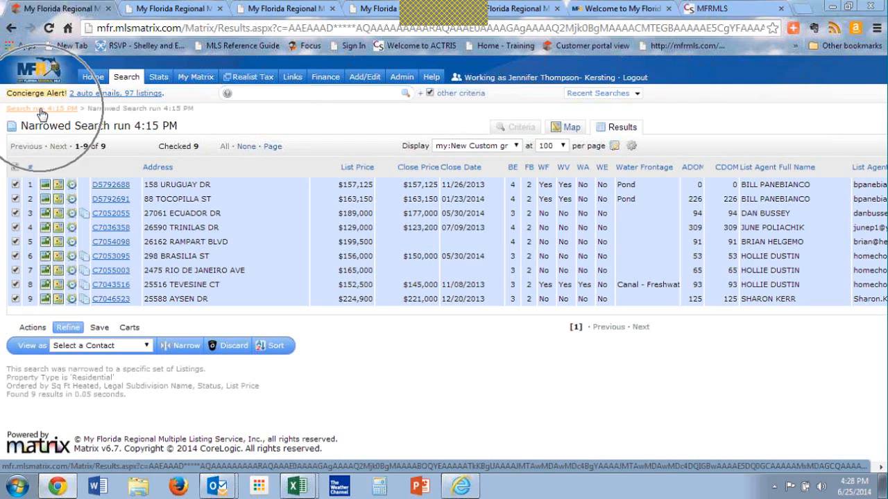
pyautogui.press('ctrl')
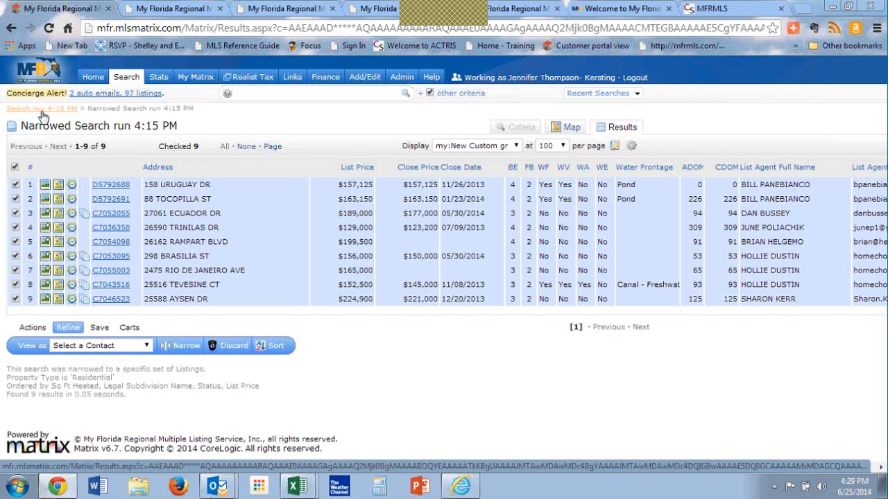
pyautogui.press('ctrl')
# Step: Return to the original search and view the change history of the first listing and the full property history of the third
pyautogui.click(42, 110)
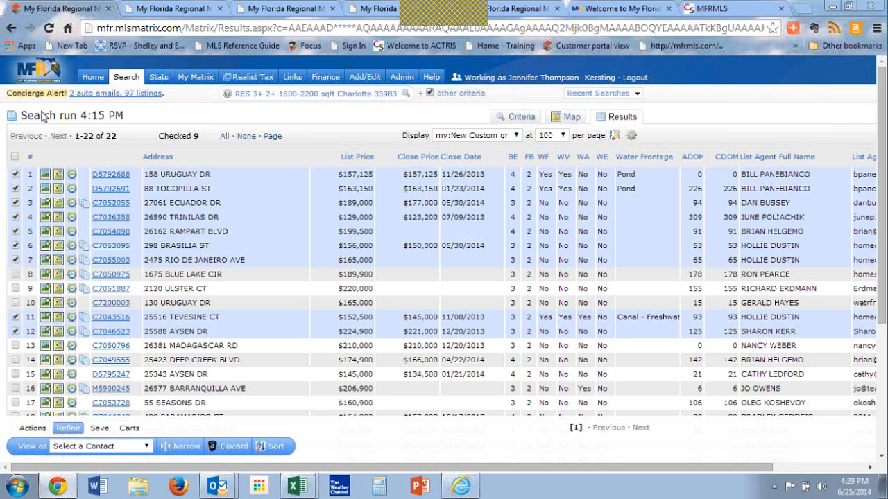
pyautogui.click(72, 175)
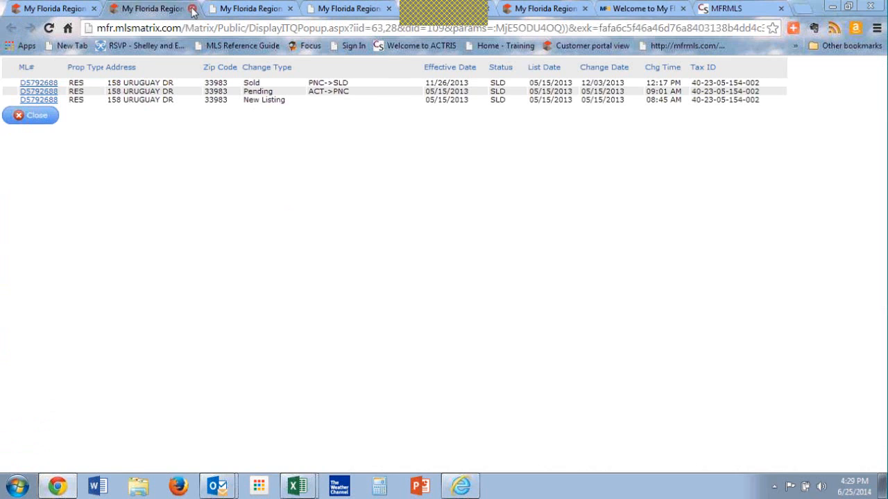
pyautogui.click(192, 10)
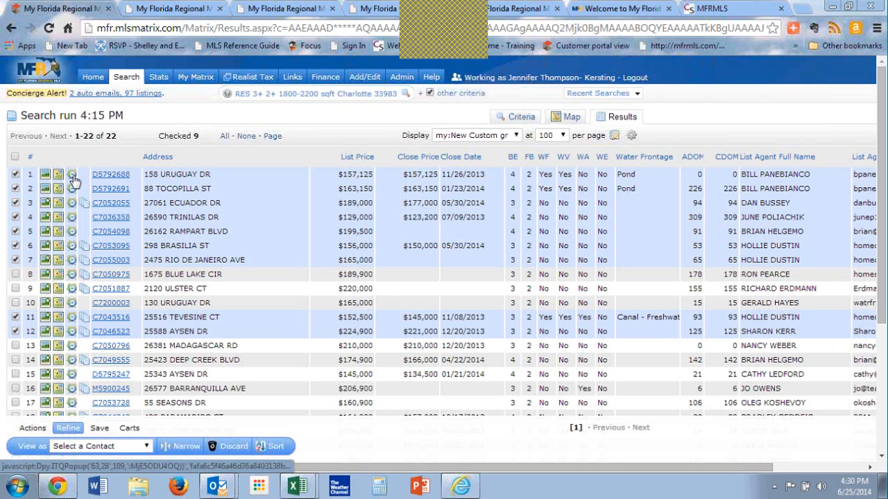
pyautogui.click(83, 206)
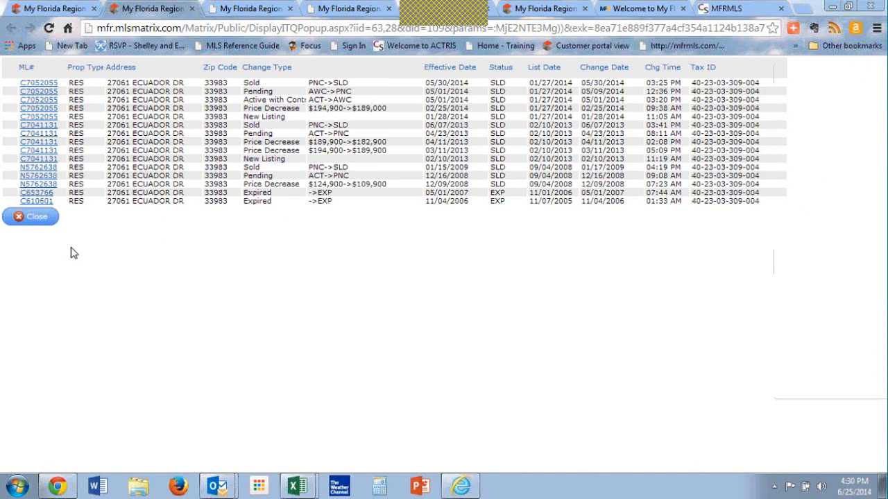
# Step: Close the property history and set the checked listings' print options to exclude the agent header and footer and include the search criteria
pyautogui.click(33, 217)
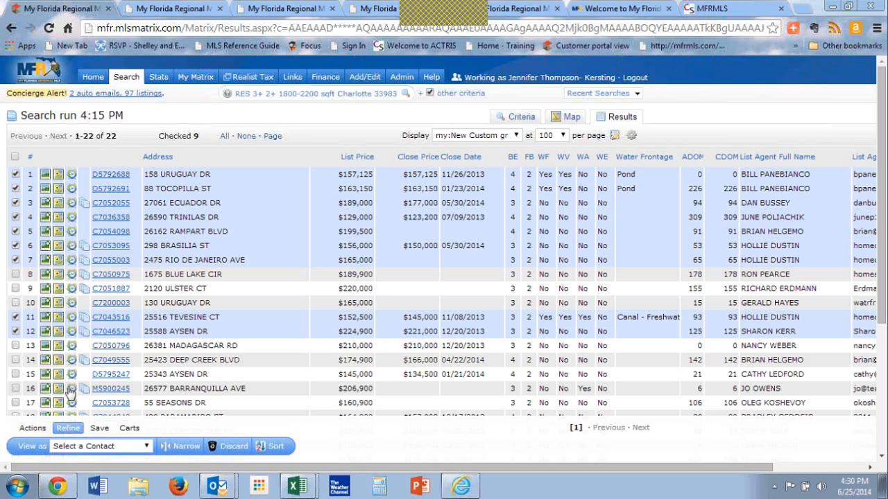
pyautogui.click(33, 427)
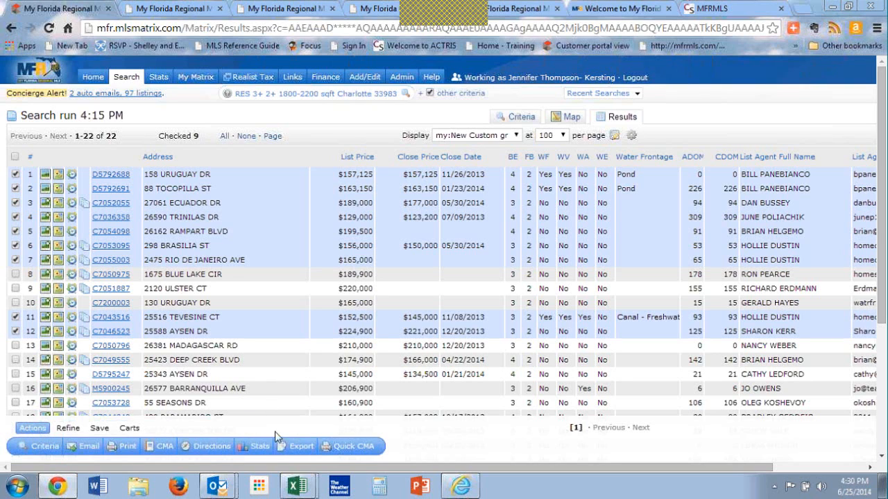
pyautogui.click(134, 451)
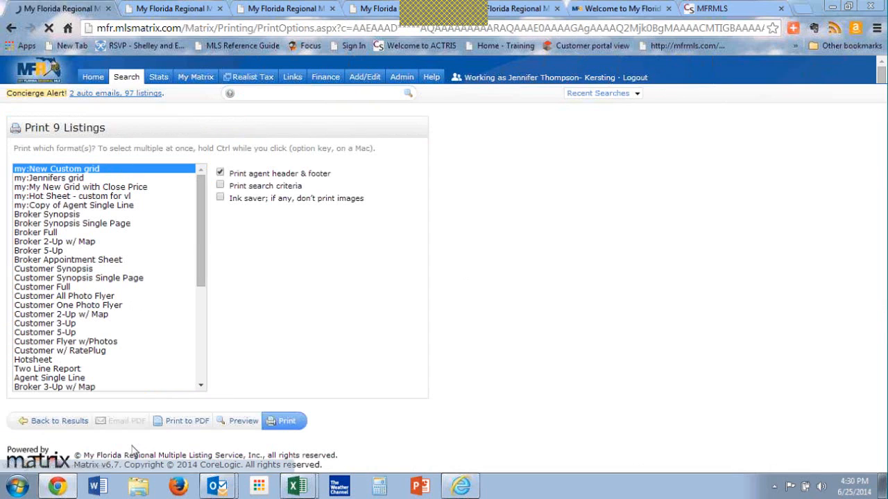
pyautogui.click(220, 172)
pyautogui.click(220, 186)
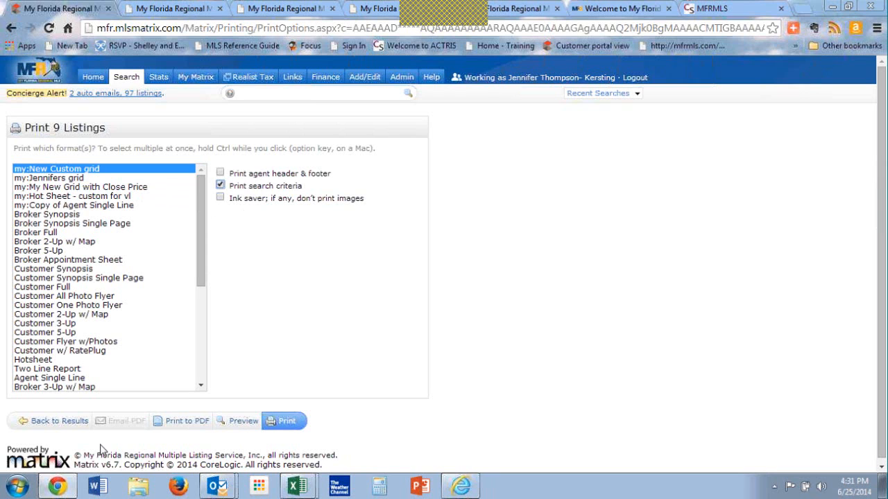
pyautogui.click(62, 421)
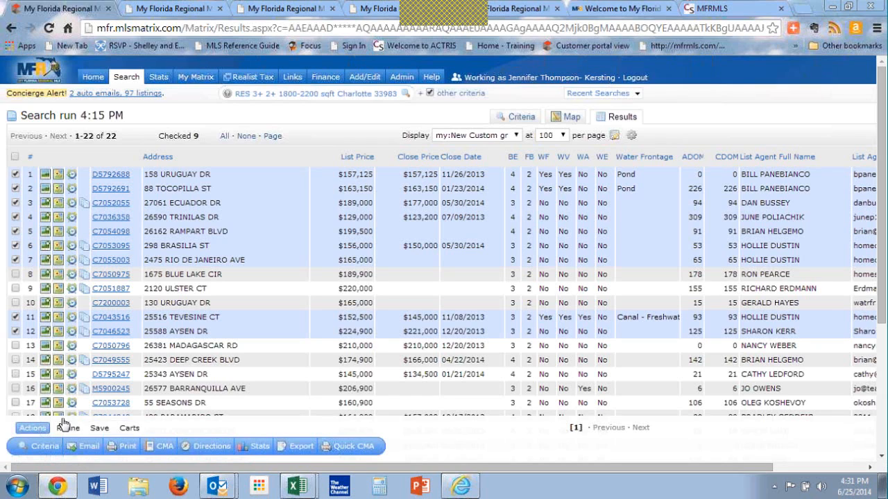
# Step: Uncheck listings 5, 6, 7, 11 and 12 in the search results, keeping only the first four checked
pyautogui.click(16, 260)
pyautogui.click(16, 245)
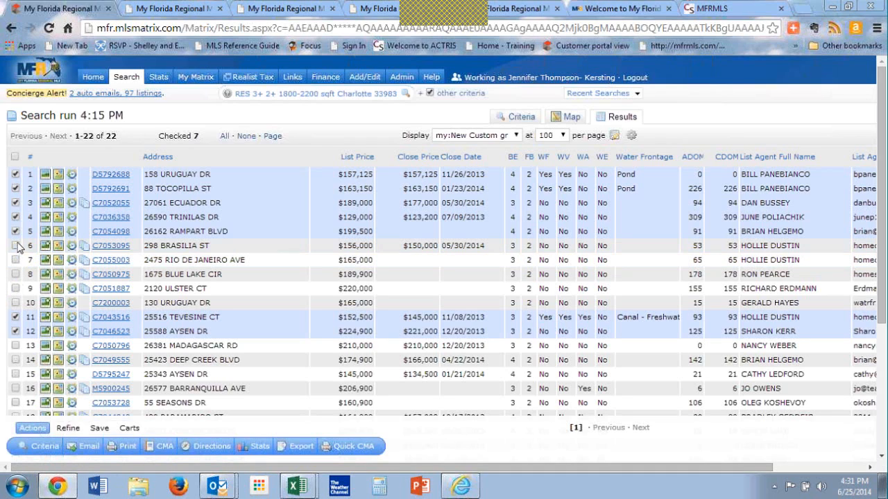
pyautogui.click(16, 232)
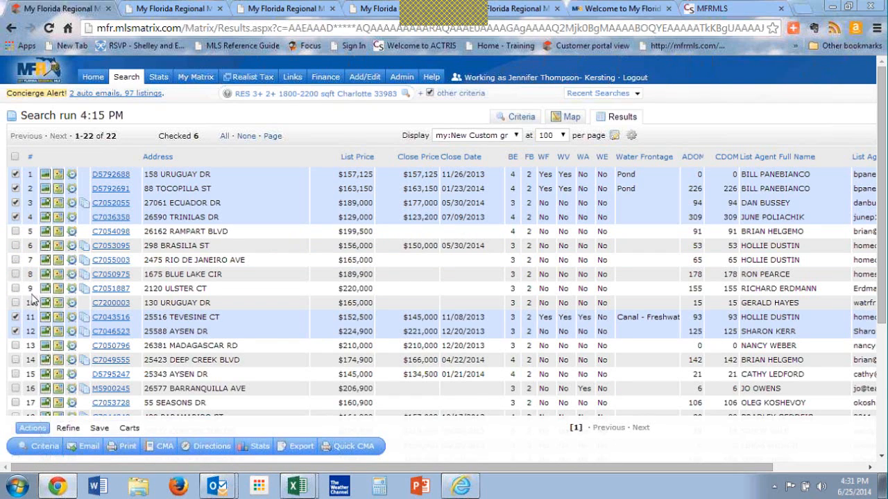
pyautogui.click(16, 317)
pyautogui.click(16, 331)
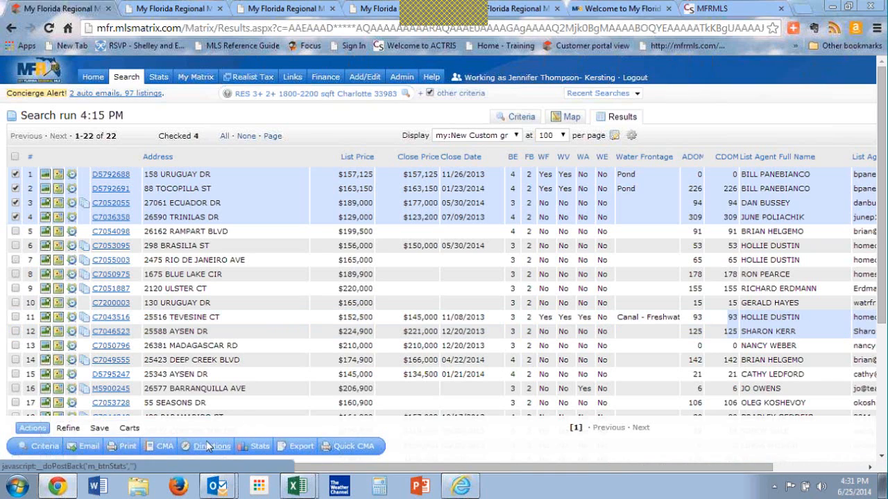
# Step: Preview the printout of the four checked listings in the RES 8-Photo View format
pyautogui.click(122, 451)
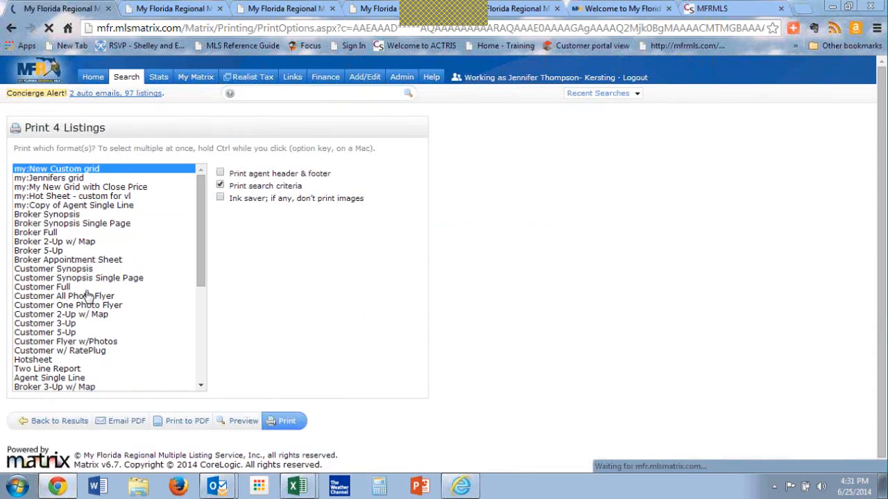
pyautogui.moveTo(202, 264); pyautogui.dragTo(199, 340)
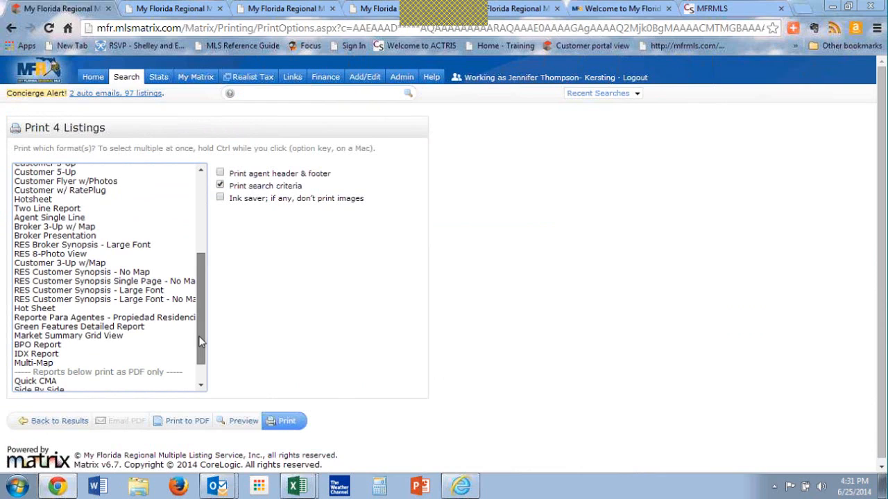
pyautogui.click(80, 255)
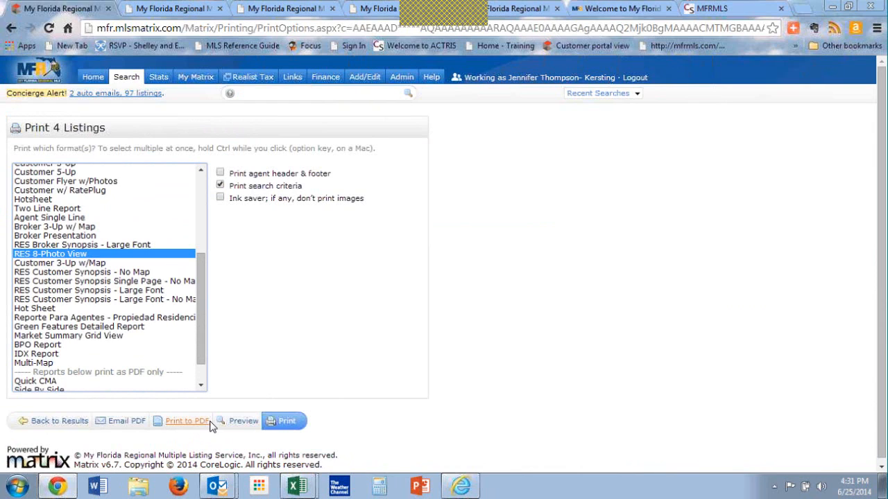
pyautogui.click(240, 421)
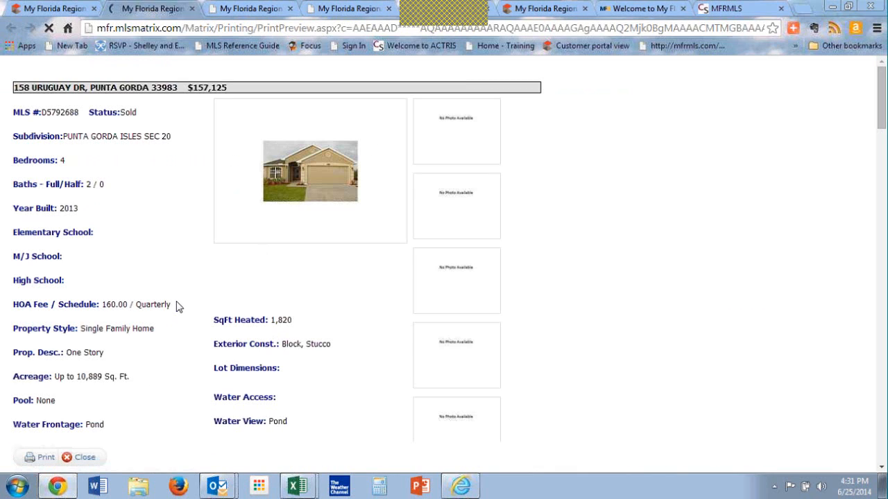
# Step: Examine the previewed listing details, photos and the search criteria at the end, and return to the results list
pyautogui.scroll(-2, 176, 306)
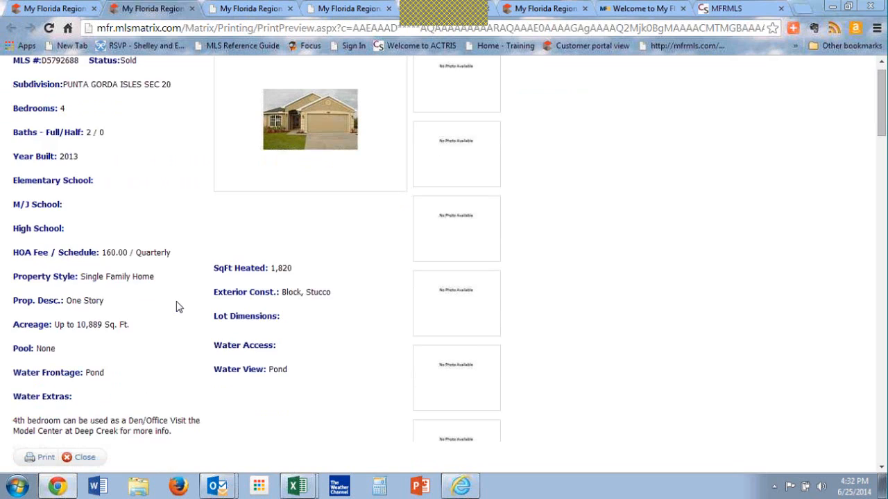
pyautogui.scroll(-1, 176, 306)
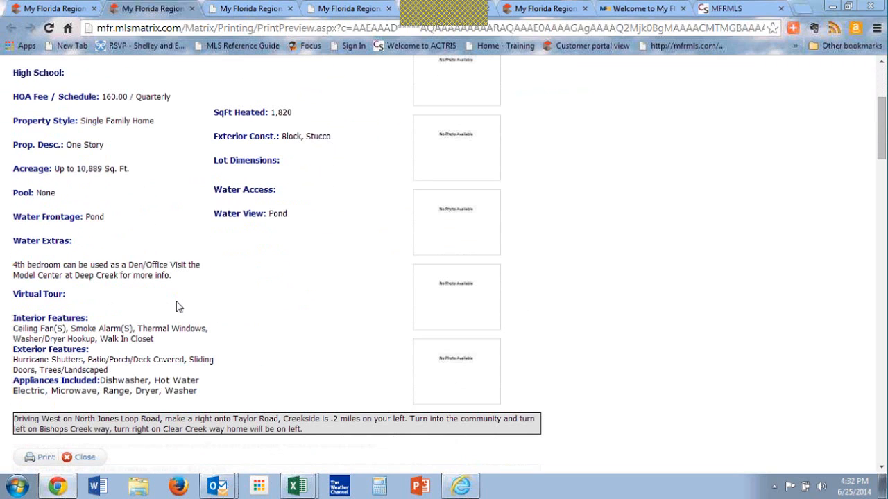
pyautogui.scroll(-3, 176, 306)
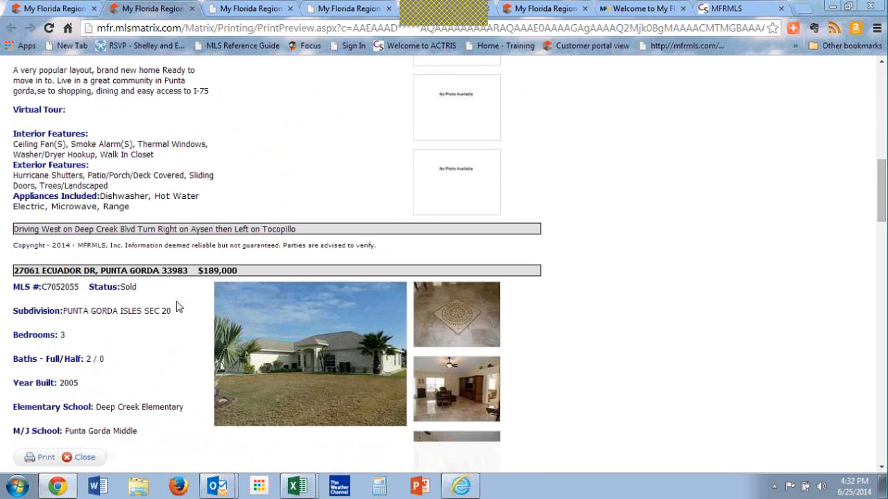
pyautogui.scroll(-1, 176, 306)
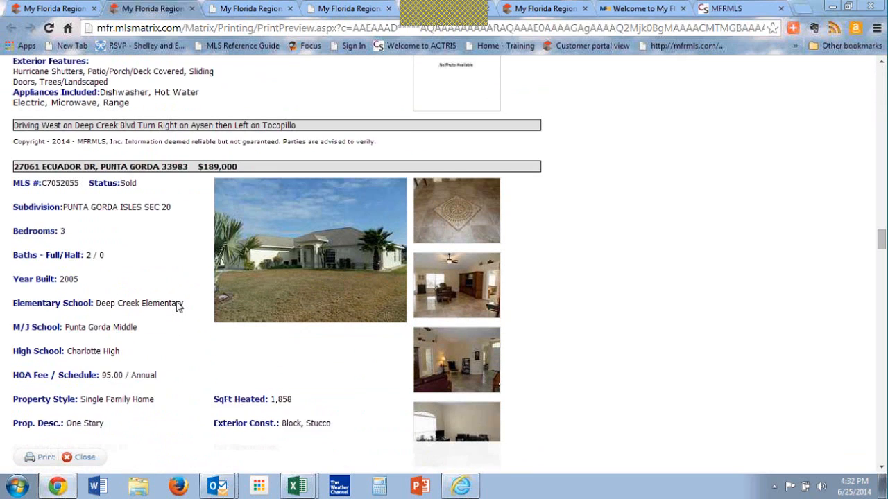
pyautogui.scroll(-1, 178, 306)
pyautogui.scroll(-1, 177, 305)
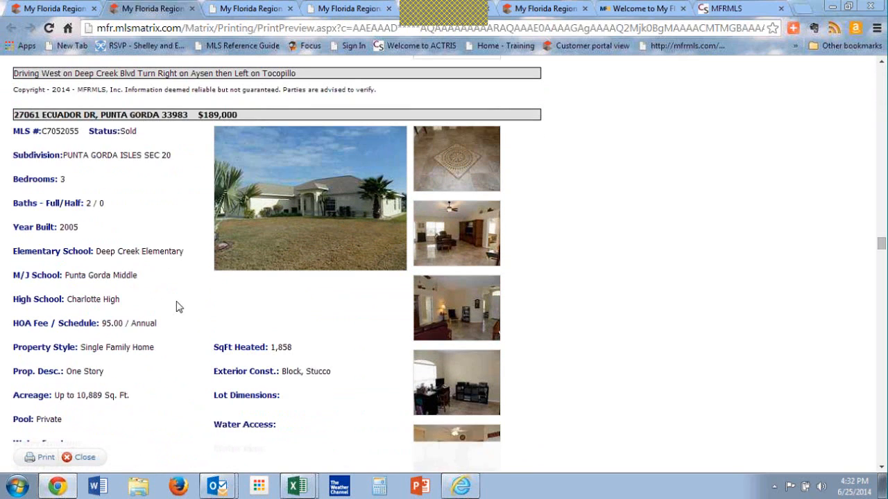
pyautogui.scroll(-1, 177, 307)
pyautogui.scroll(-3, 177, 305)
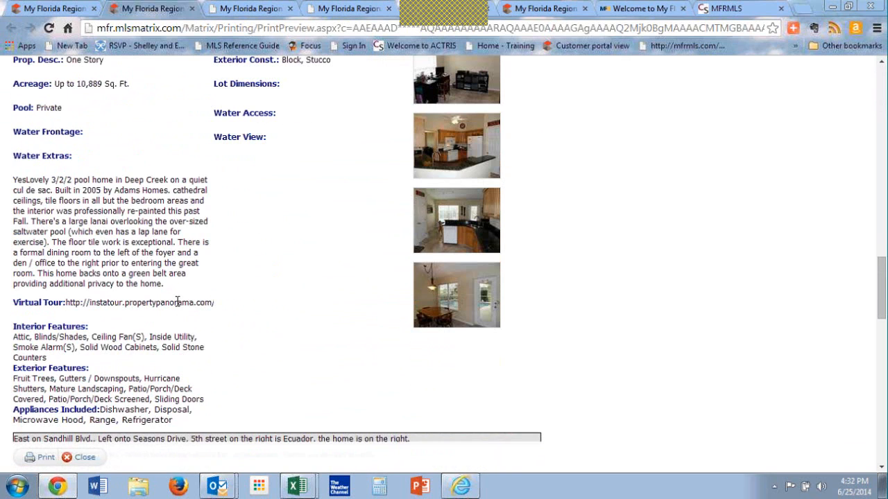
pyautogui.scroll(-10, 177, 303)
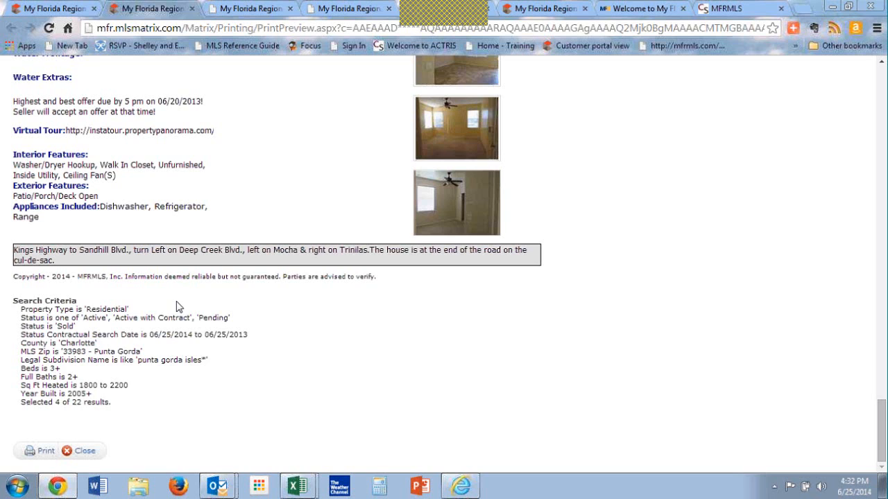
pyautogui.scroll(7, 177, 305)
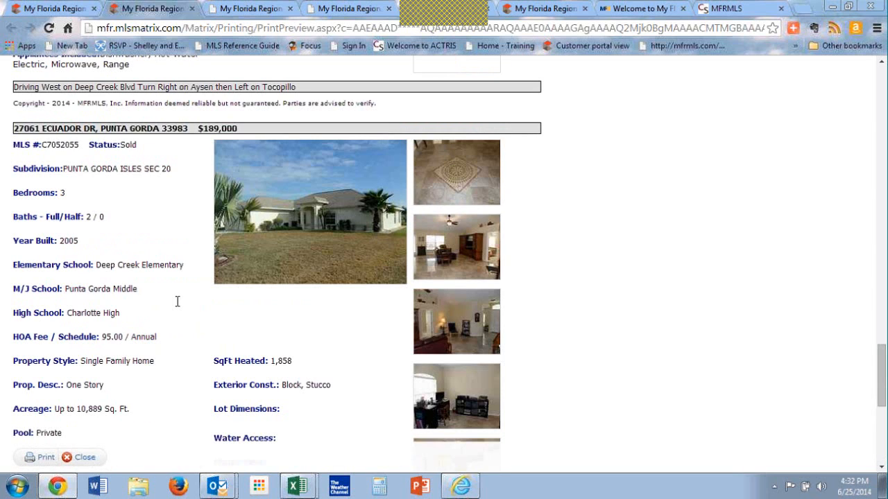
pyautogui.scroll(5, 176, 301)
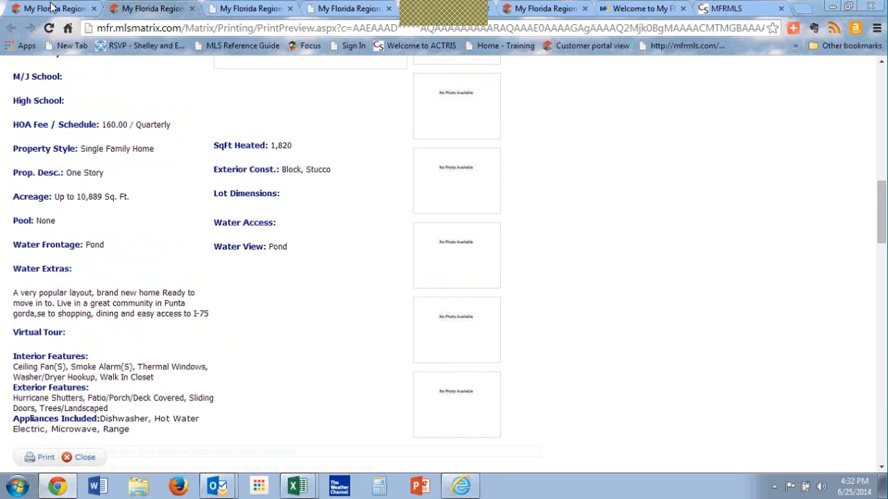
pyautogui.click(78, 457)
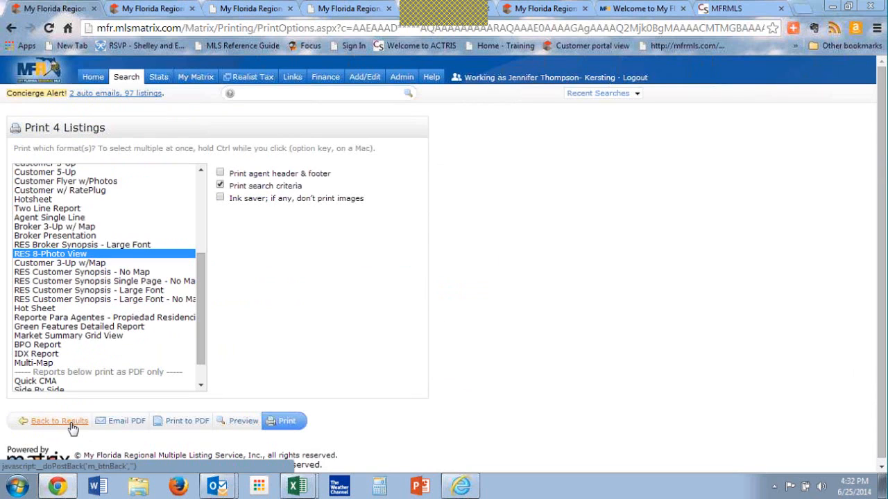
pyautogui.click(72, 425)
# Step: Go to the home page and open the Create Your Own search form for cross property listings
pyautogui.click(94, 81)
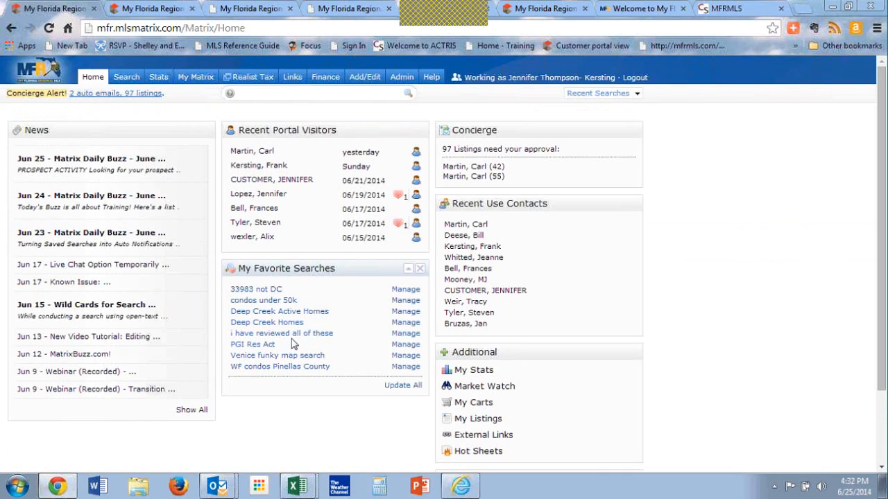
pyautogui.moveTo(139, 89)
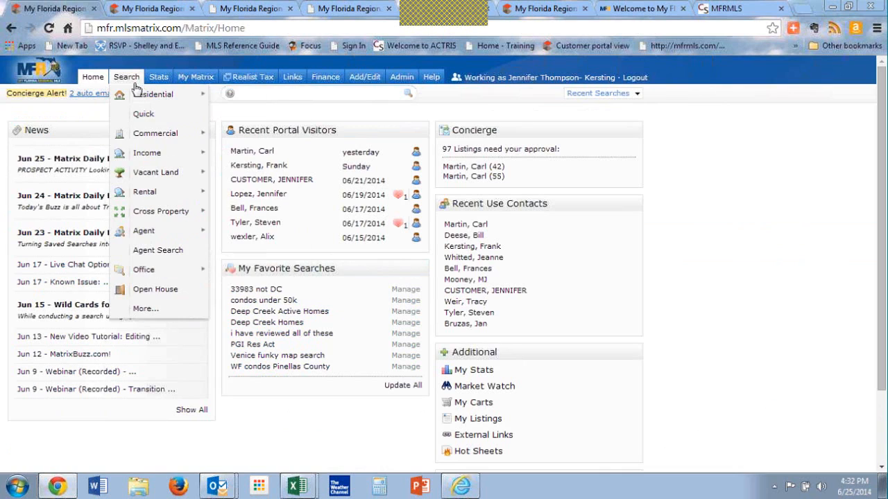
pyautogui.moveTo(137, 104)
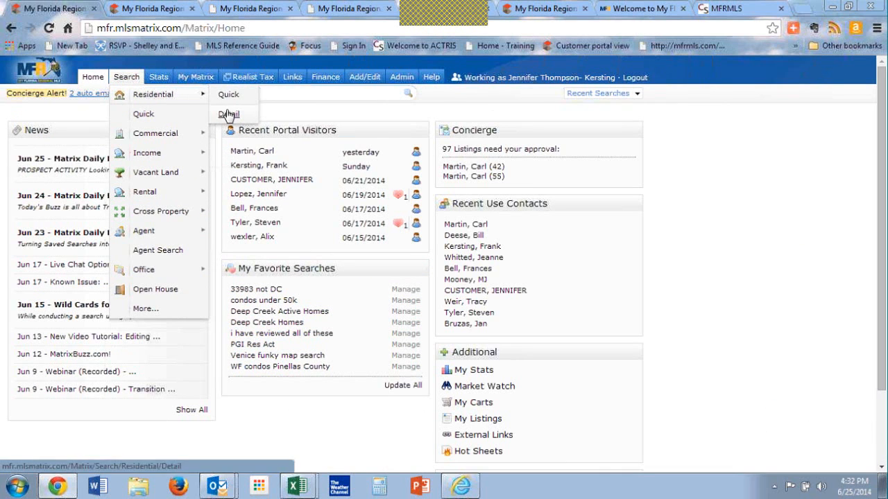
pyautogui.moveTo(174, 142)
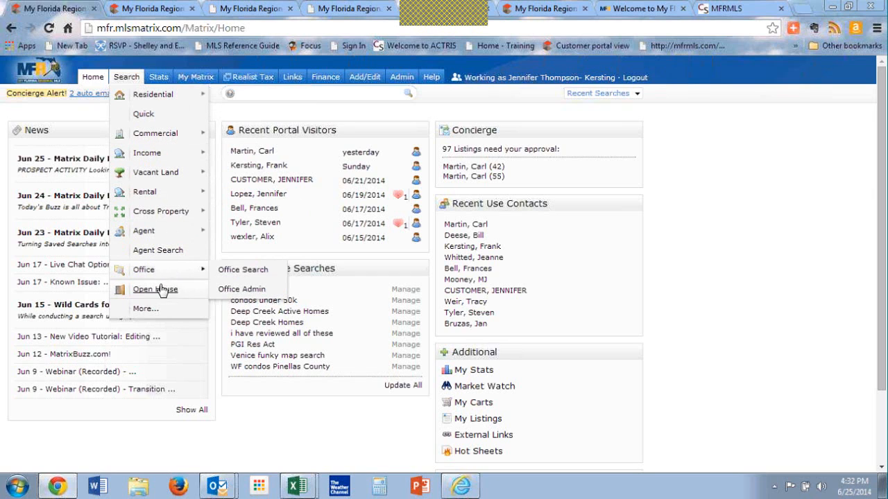
pyautogui.moveTo(160, 212)
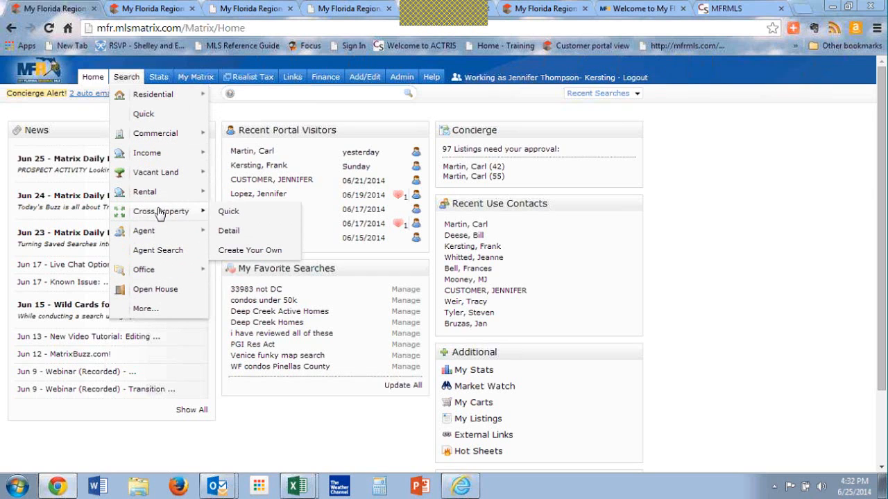
pyautogui.click(236, 255)
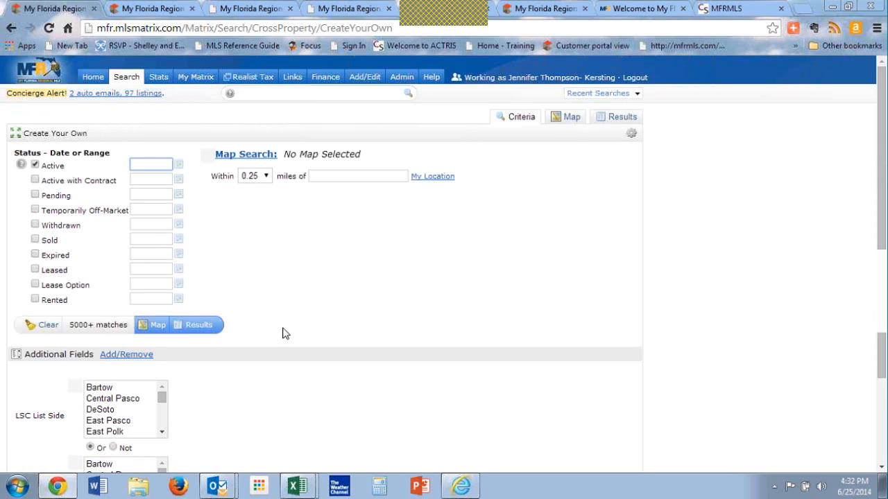
# Step: Remove the LSC List Side and LSC Sell Side fields from the custom search's additional fields, and return to the search form
pyautogui.click(122, 358)
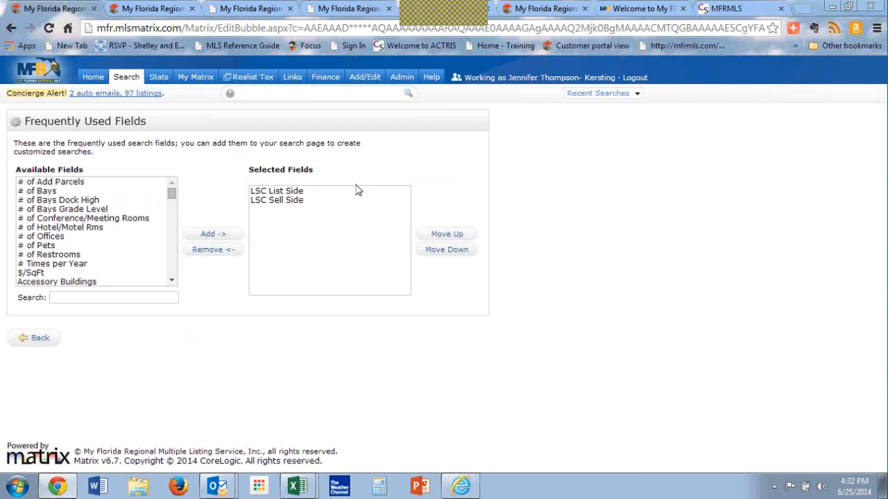
pyautogui.click(281, 192)
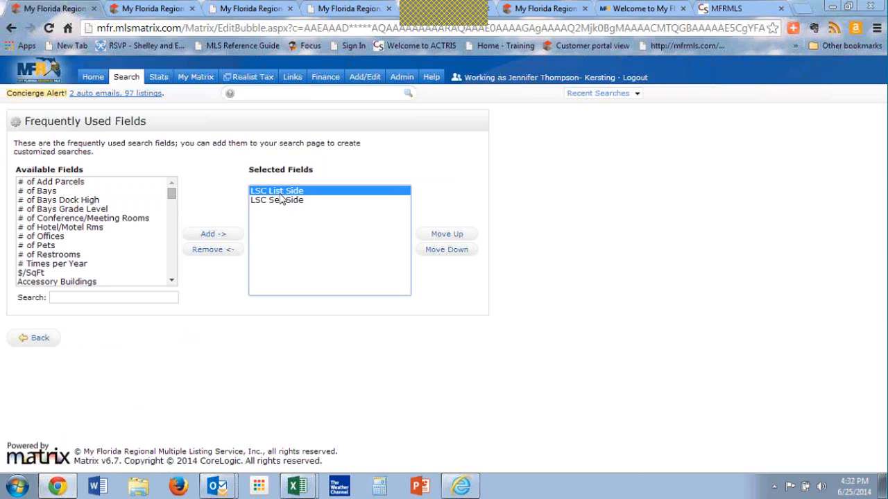
pyautogui.click(220, 251)
pyautogui.click(33, 341)
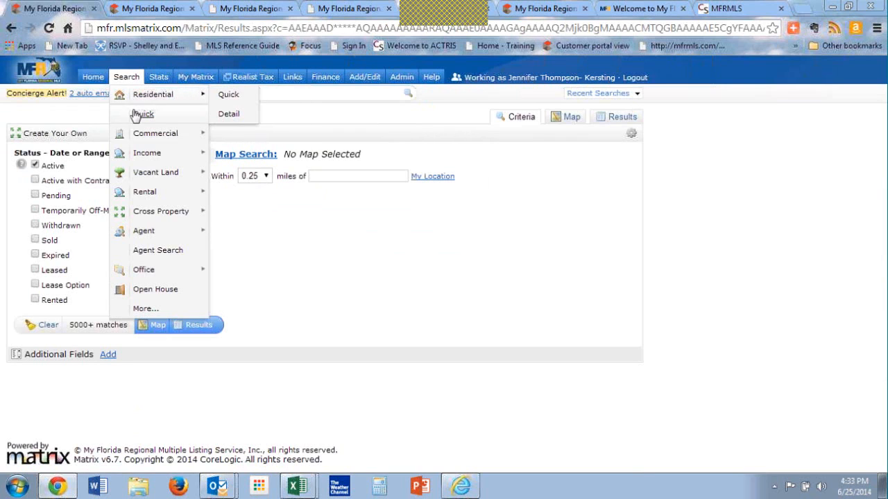
# Step: Open the residential Quick search form and look over its criteria fields
pyautogui.click(136, 115)
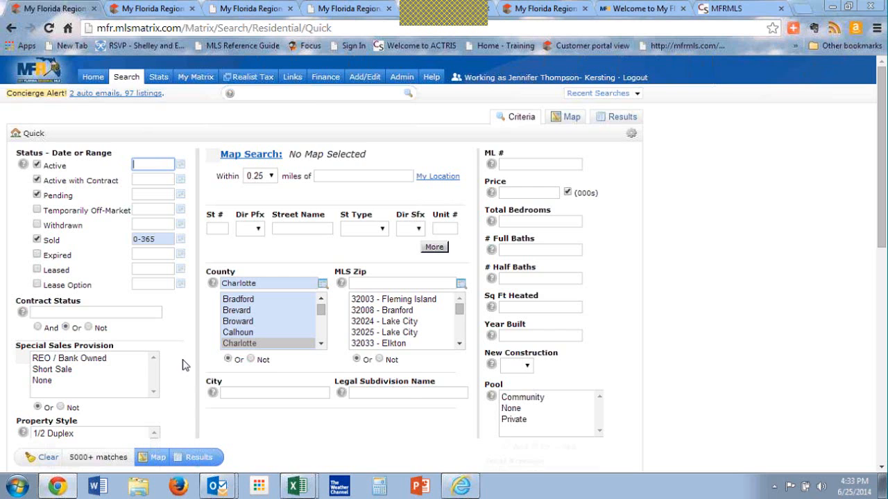
pyautogui.scroll(-1, 182, 364)
pyautogui.scroll(-1, 182, 366)
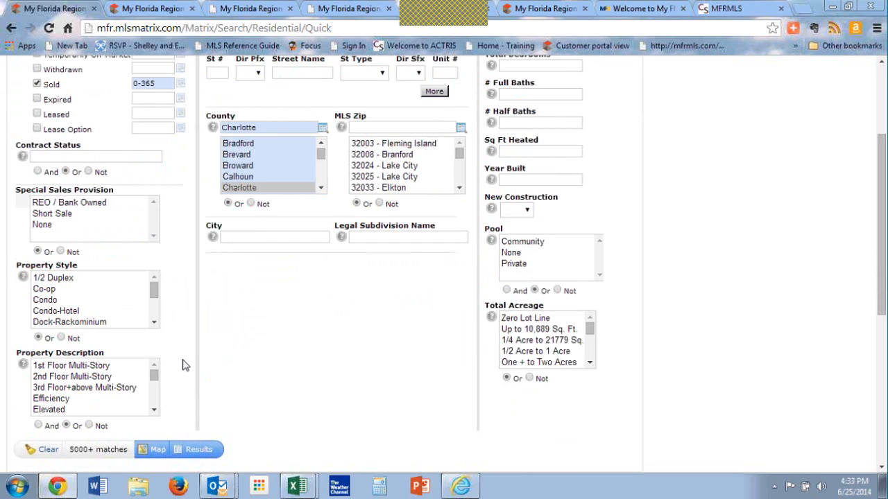
pyautogui.scroll(2, 185, 365)
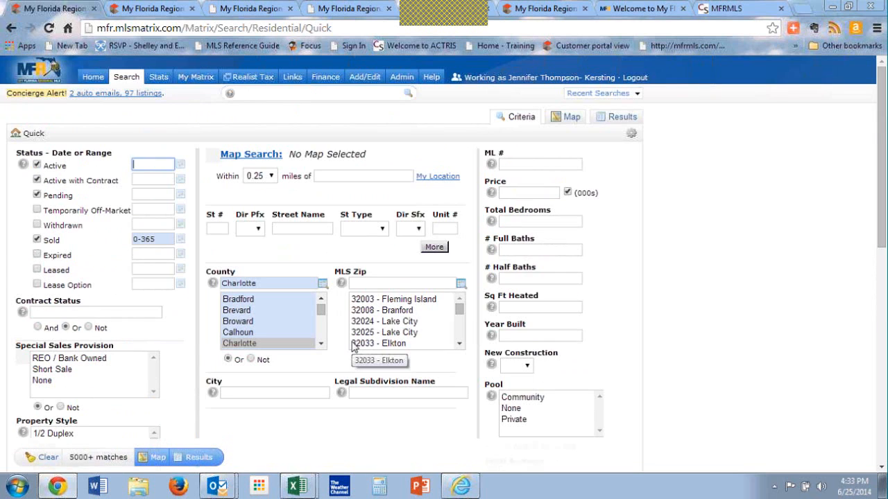
# Step: Open the My Matrix settings page and look over its available customization categories
pyautogui.moveTo(128, 78)
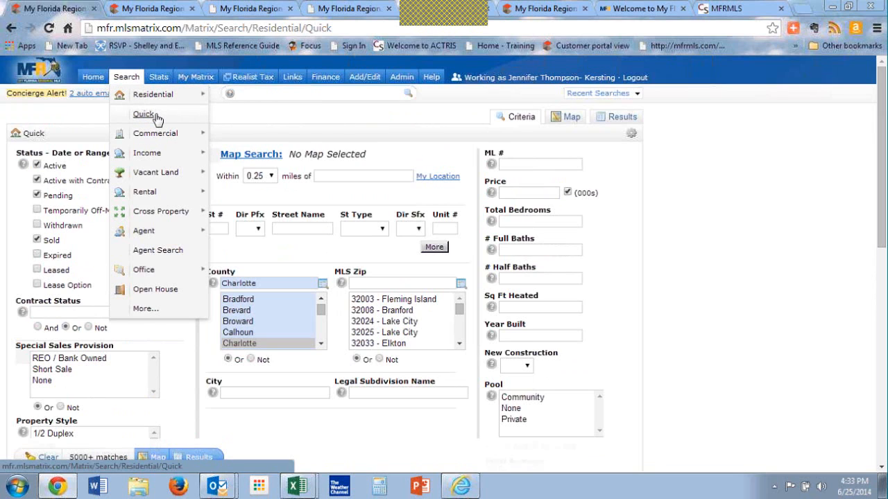
pyautogui.moveTo(188, 82)
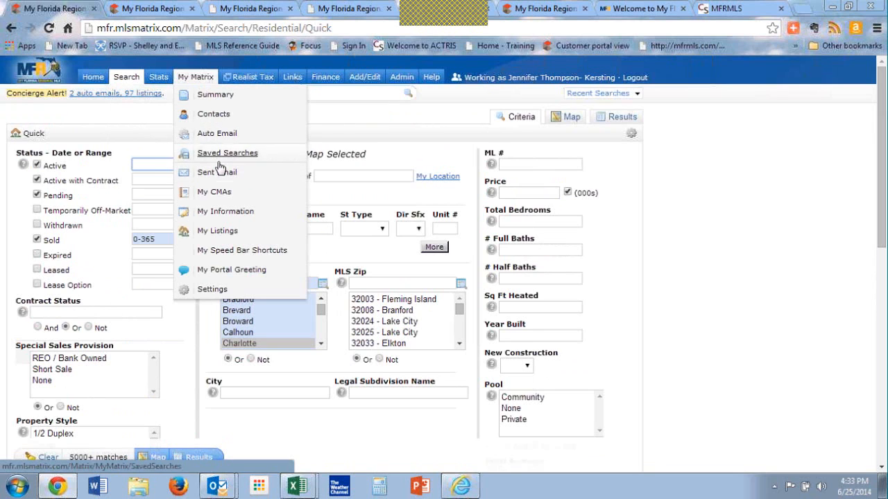
pyautogui.click(217, 292)
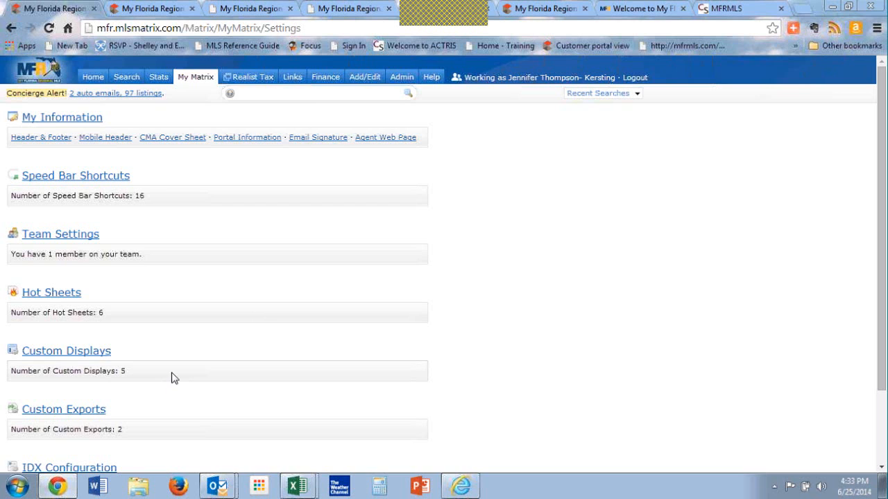
pyautogui.scroll(-3, 174, 378)
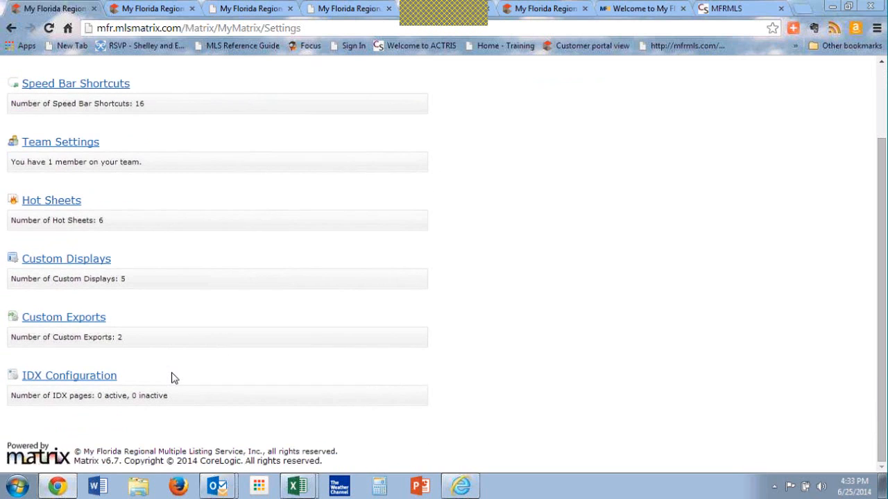
pyautogui.scroll(3, 174, 378)
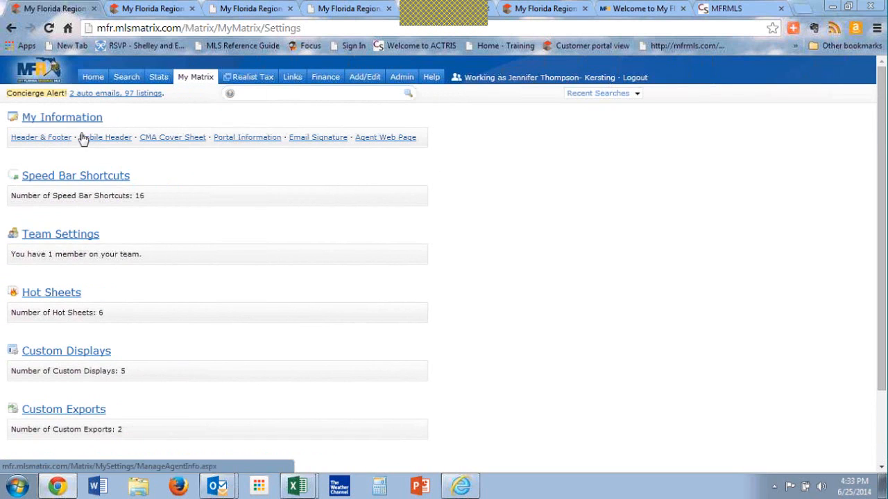
# Step: Open the saved searches list and filter it to the searches shown on the home tab
pyautogui.moveTo(194, 78)
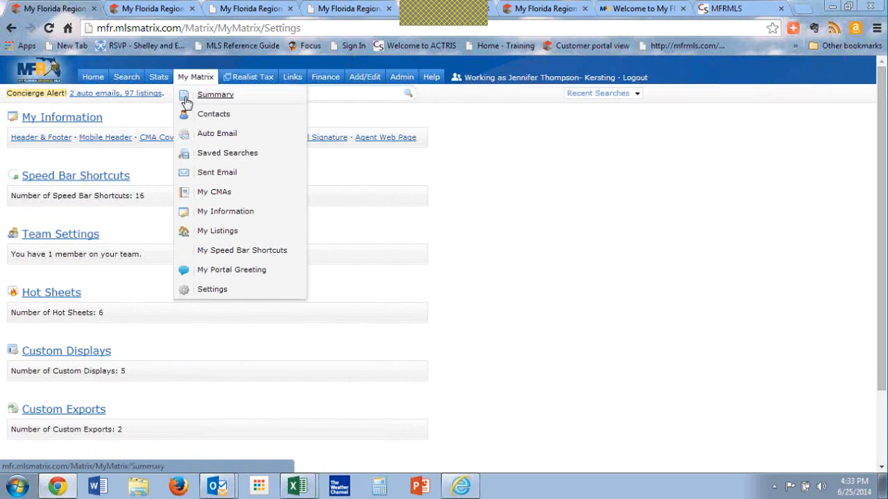
pyautogui.click(229, 155)
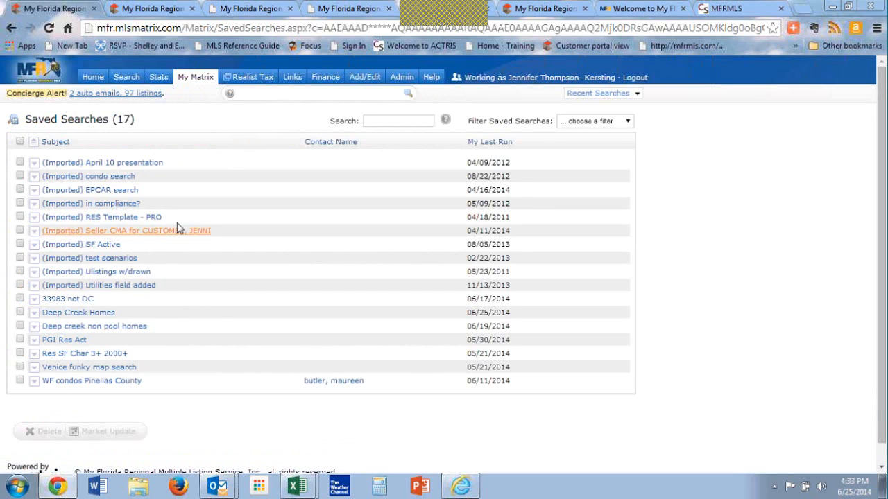
pyautogui.click(595, 122)
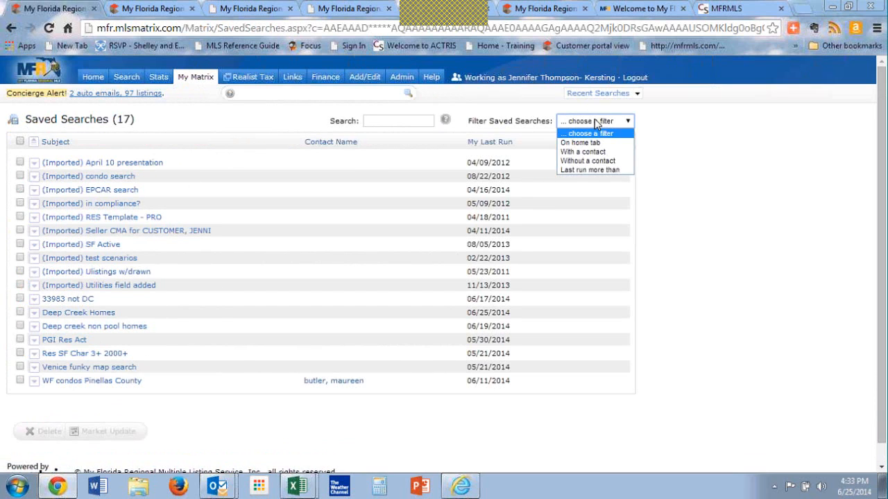
pyautogui.click(603, 143)
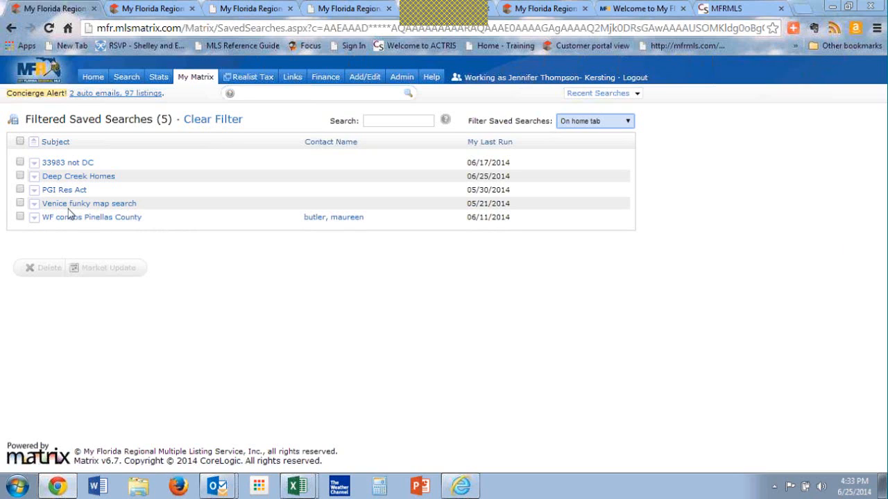
# Step: Delete the saved searches 33983 not DC, PGI Res Act, Venice funky map search and WF condos Pinellas County
pyautogui.click(20, 162)
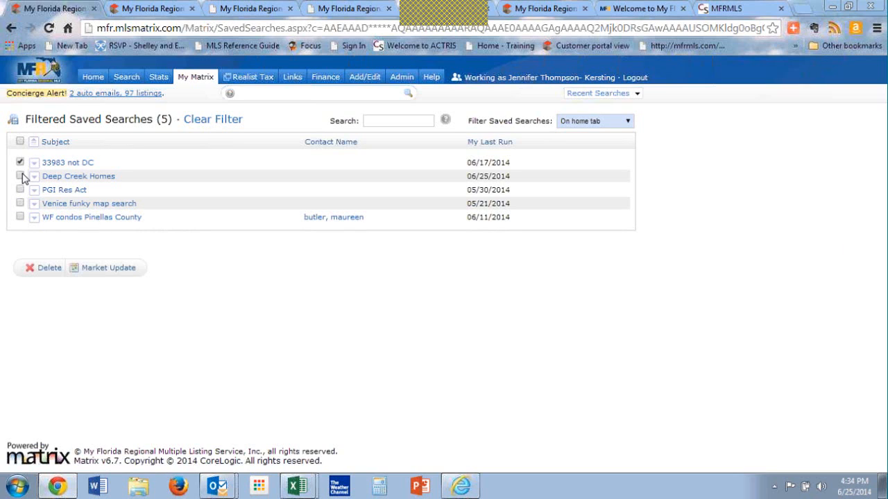
pyautogui.click(21, 189)
pyautogui.click(21, 203)
pyautogui.click(20, 217)
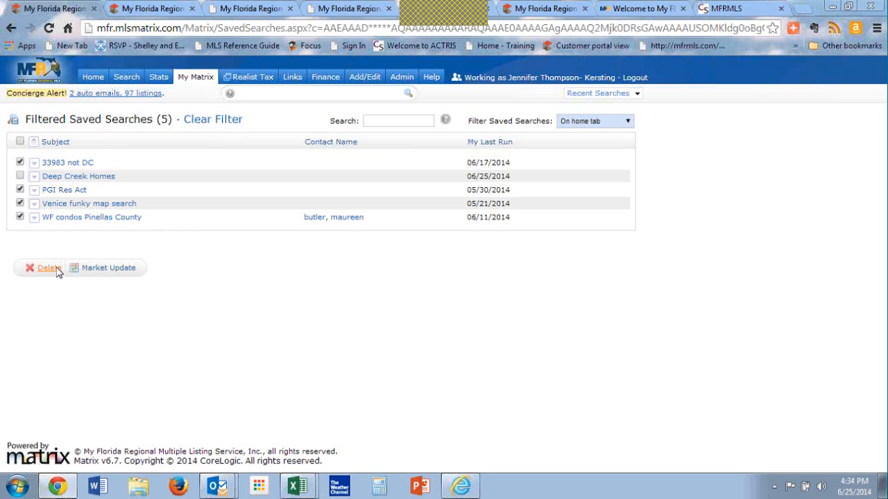
pyautogui.click(50, 269)
pyautogui.click(470, 118)
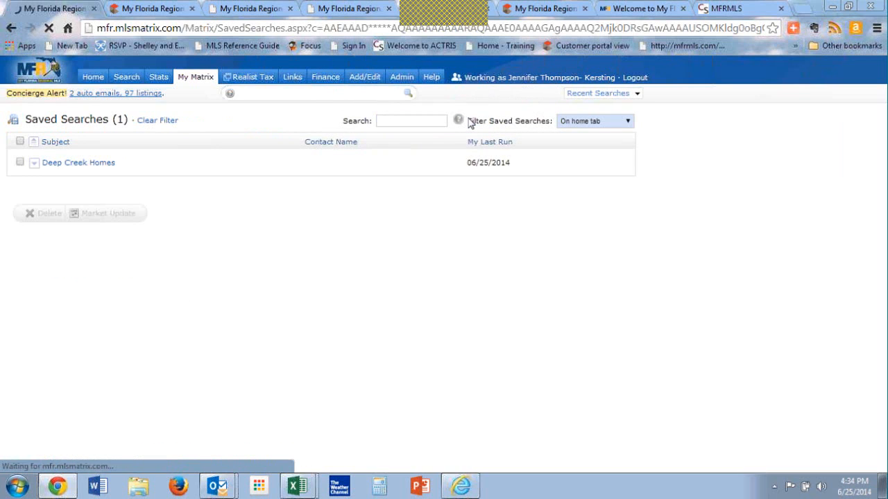
# Step: Return to the home page and open the favorite search "i have reviewed all of these"
pyautogui.click(96, 80)
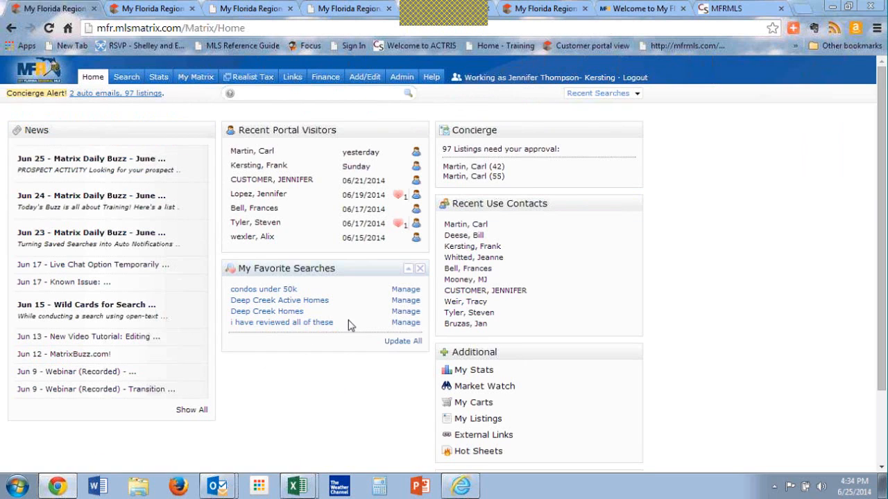
pyautogui.click(276, 324)
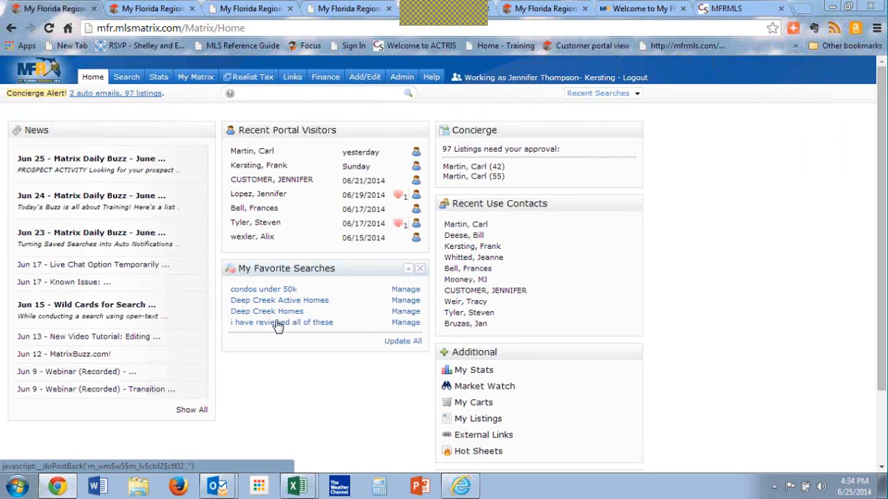
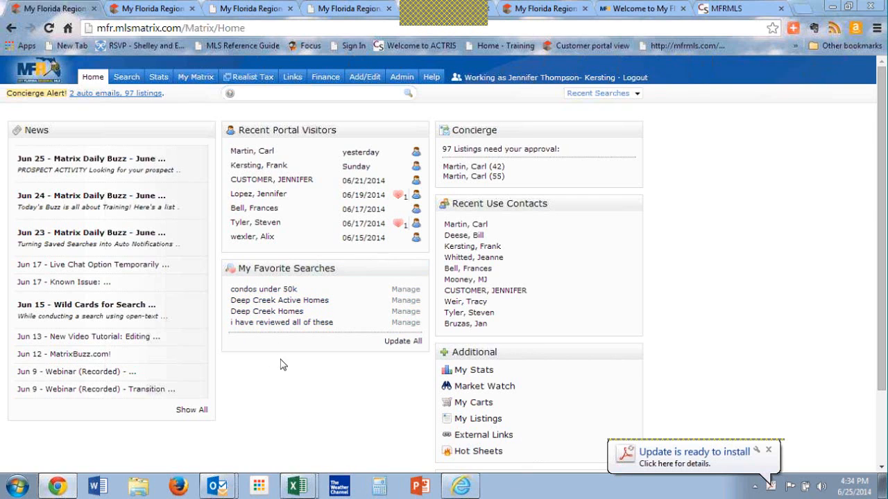
# Step: Run a residential quick search in Charlotte County with the legal subdivision name Punta Gorda Isles
pyautogui.moveTo(126, 77)
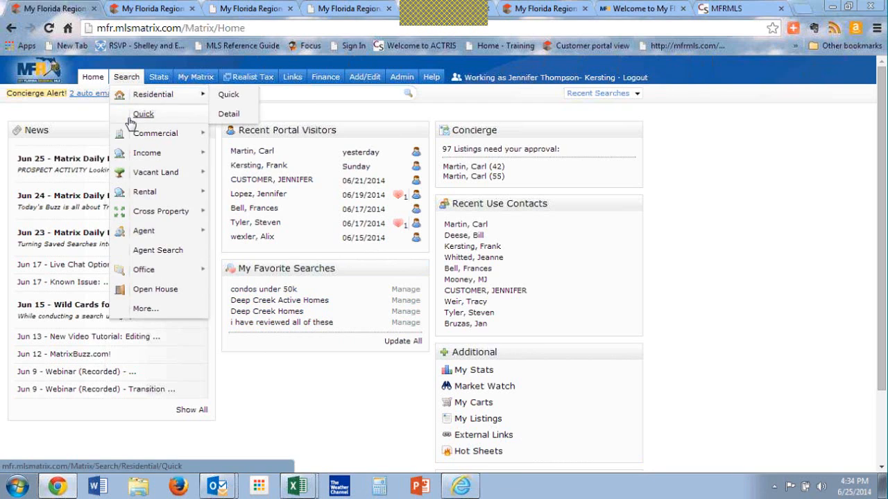
pyautogui.click(131, 118)
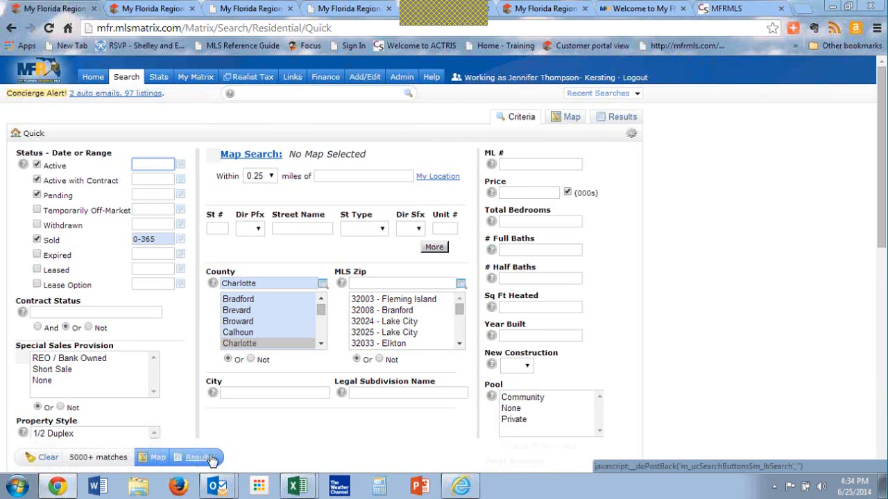
pyautogui.click(396, 392)
pyautogui.write('Punta gorda isles')
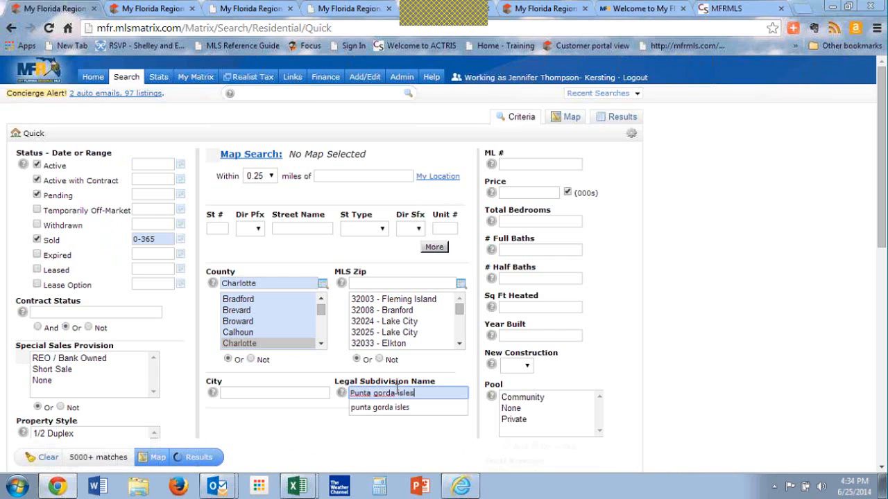
pyautogui.click(207, 458)
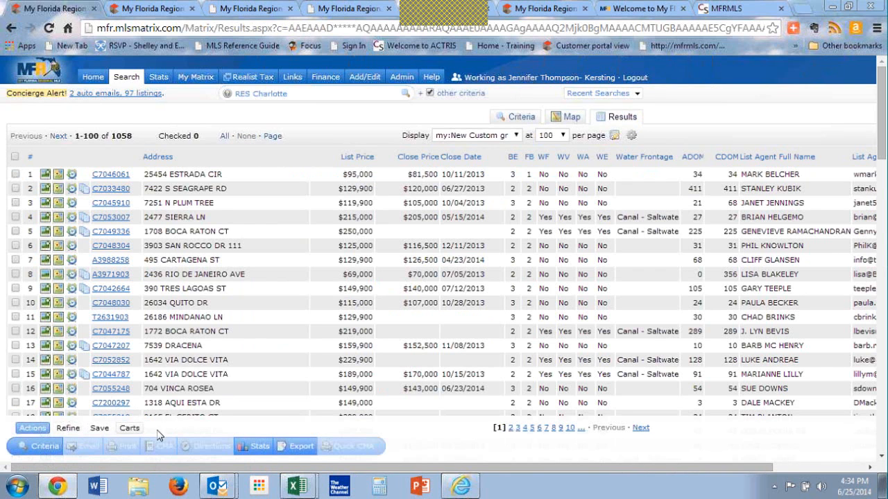
# Step: Generate tabular statistics for all listings on the first results page, and open the Stats page
pyautogui.click(15, 157)
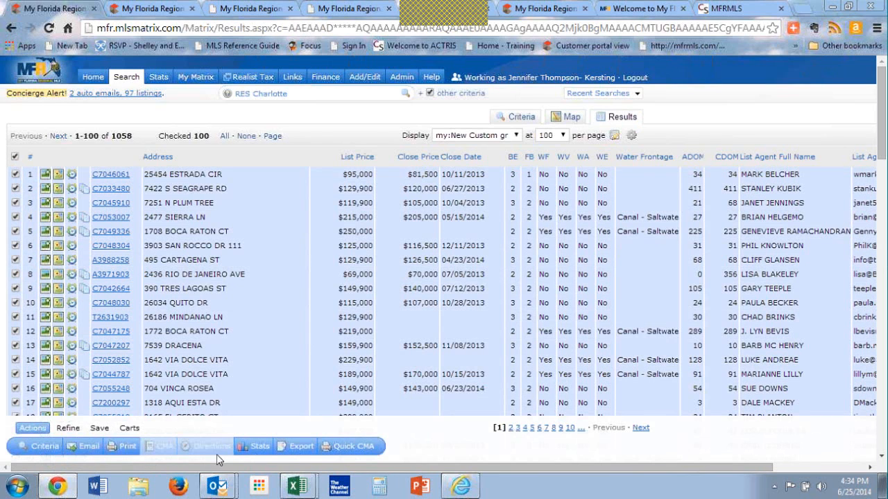
pyautogui.moveTo(258, 449)
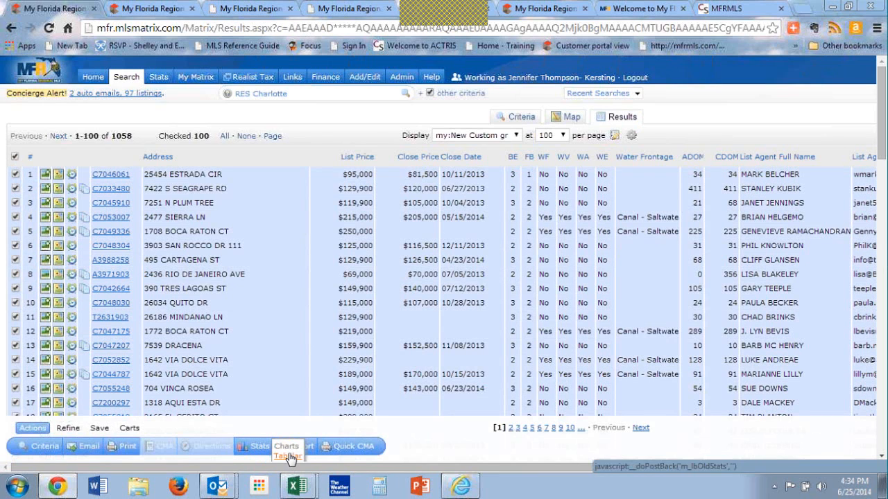
pyautogui.click(288, 457)
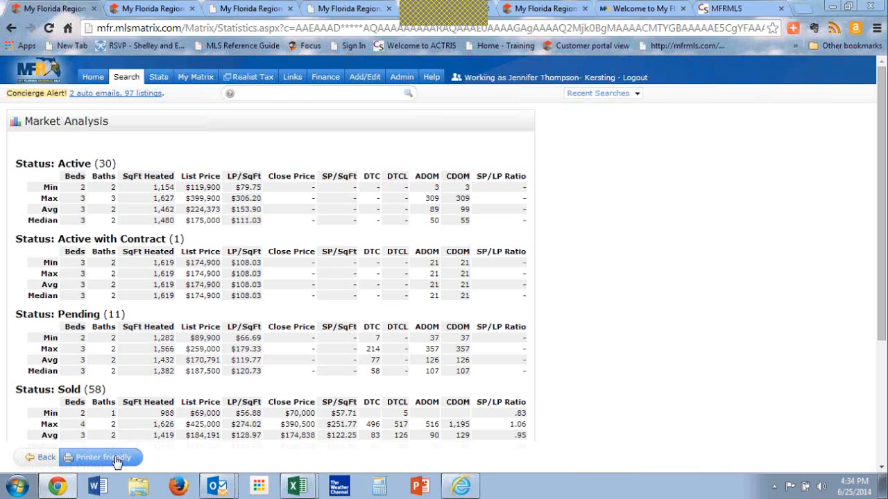
pyautogui.click(159, 77)
pyautogui.moveTo(159, 76)
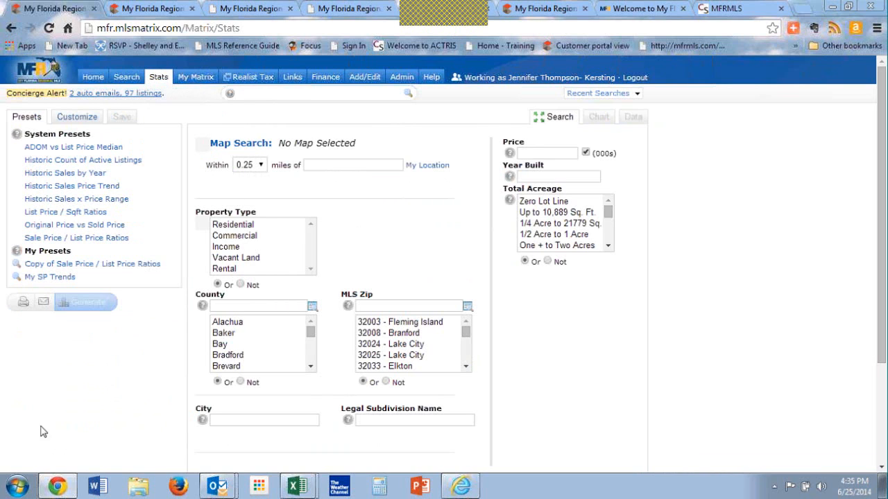
# Step: Return to the home page and open the criteria of the favorite search Deep Creek Homes
pyautogui.click(94, 78)
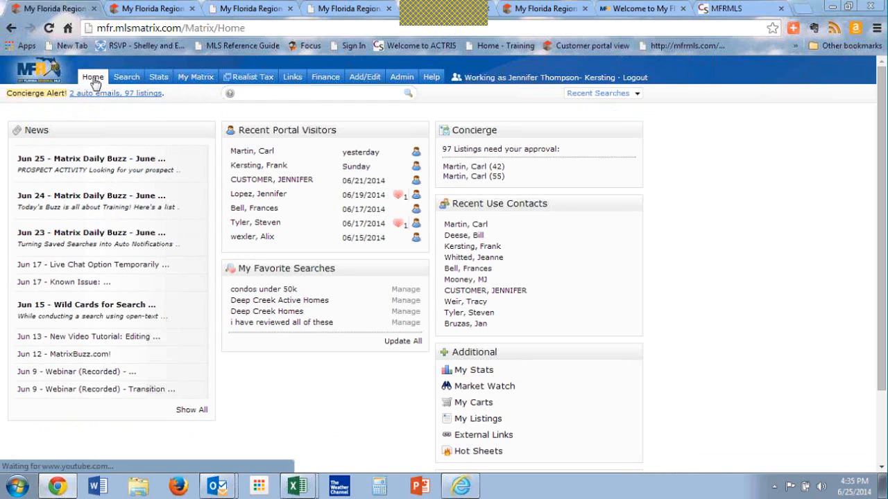
pyautogui.click(277, 317)
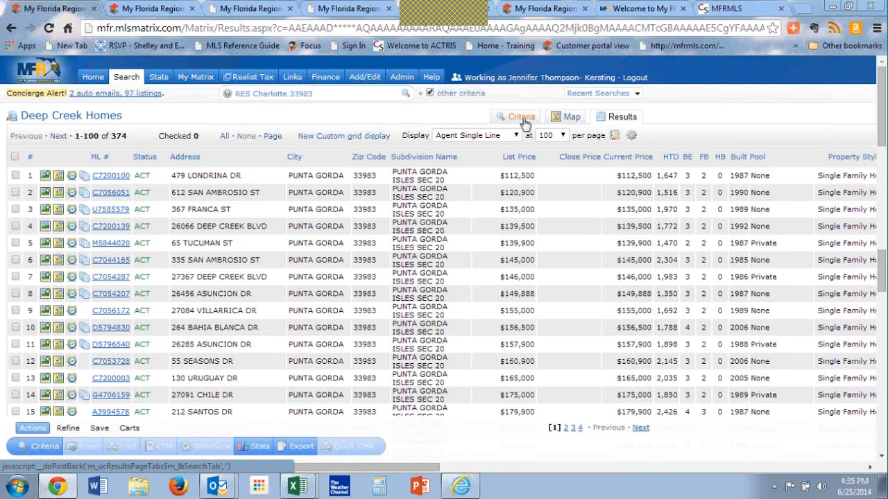
pyautogui.click(521, 118)
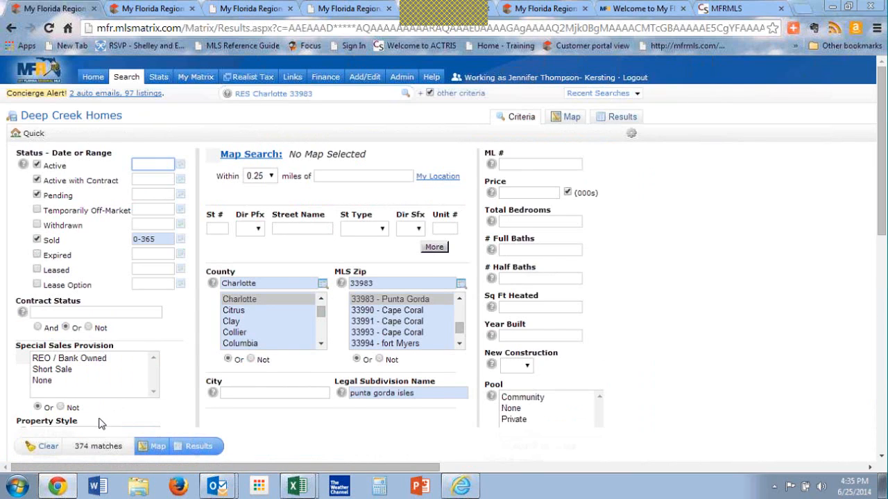
# Step: Remove all the selected additional fields, from Housing For Older Persons through Realtor Only Remarks, and return to the search criteria
pyautogui.scroll(-3, 101, 423)
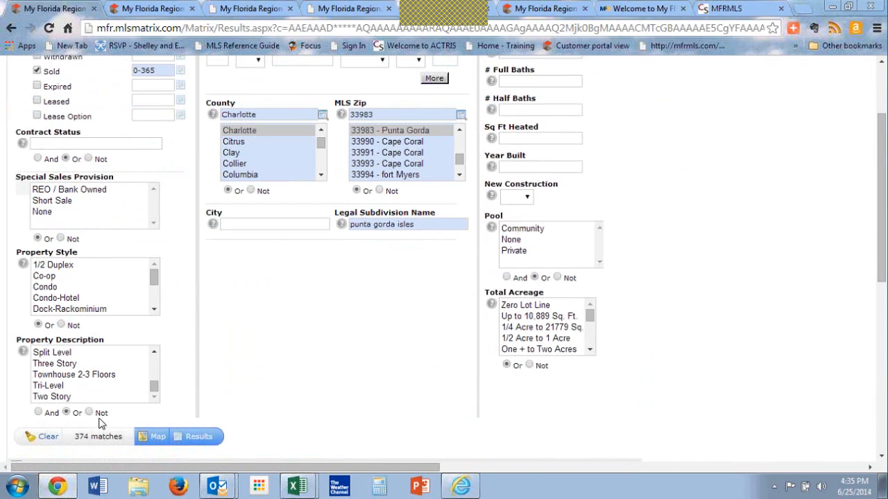
pyautogui.scroll(-3, 100, 423)
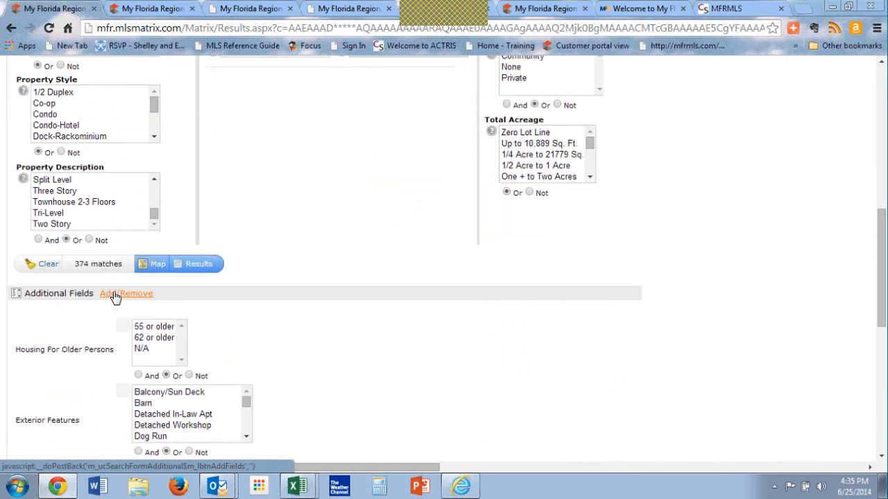
pyautogui.click(114, 294)
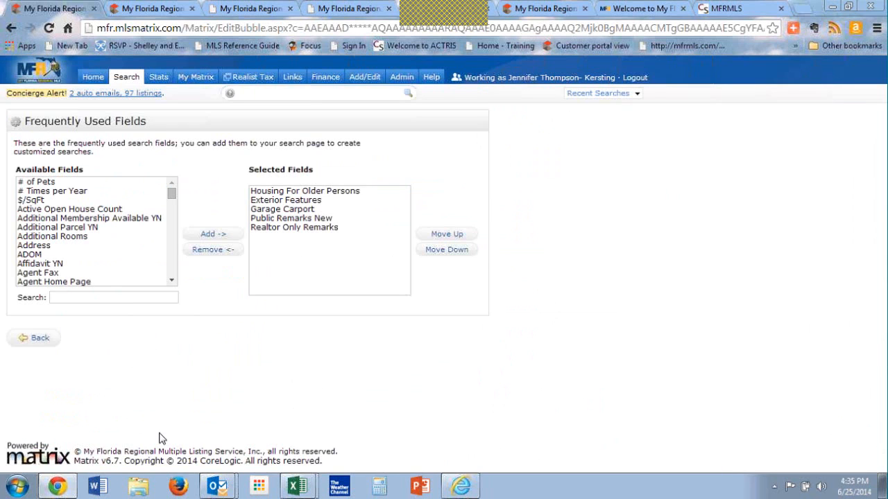
pyautogui.click(268, 190)
pyautogui.keyDown('shift'); pyautogui.click(269, 227); pyautogui.keyUp('shift')
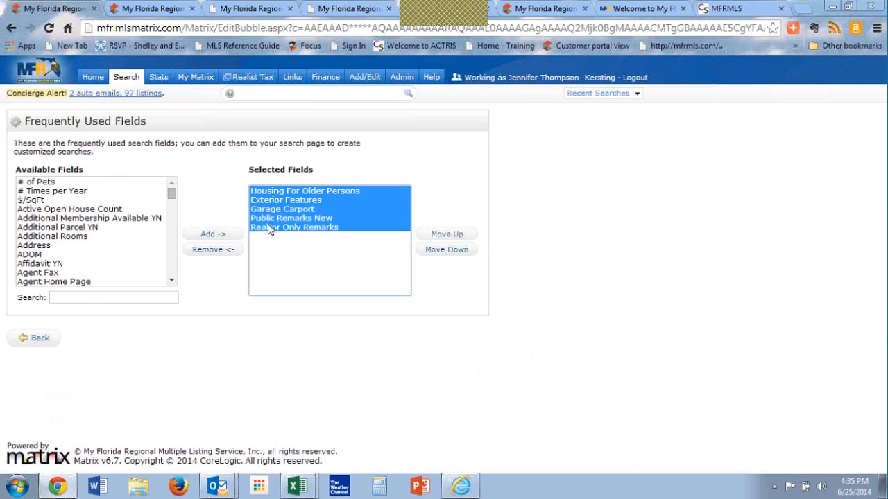
pyautogui.click(219, 253)
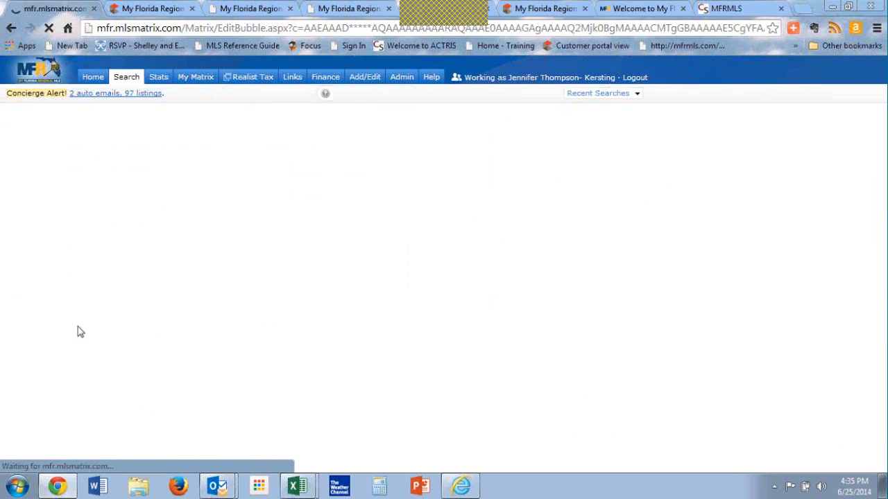
pyautogui.click(31, 338)
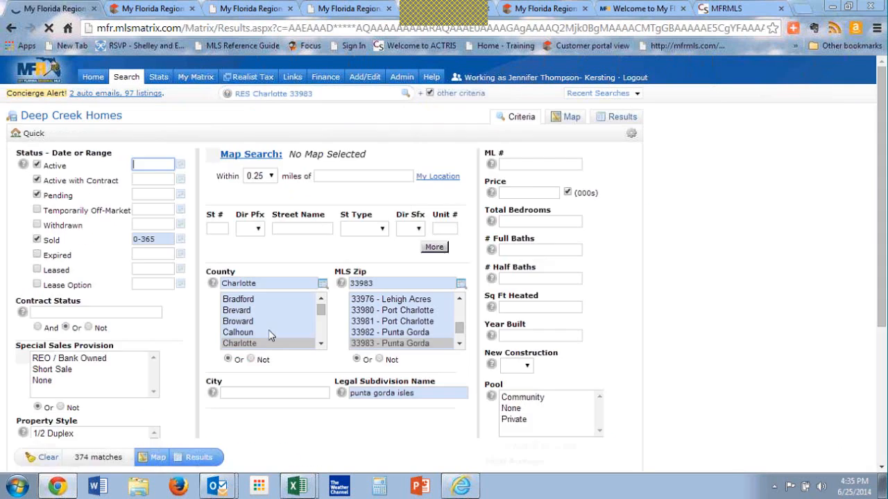
# Step: Reopen the additional fields editor and add the Water Frontage and Water Frontage Y/N fields to the search form
pyautogui.scroll(-3, 278, 409)
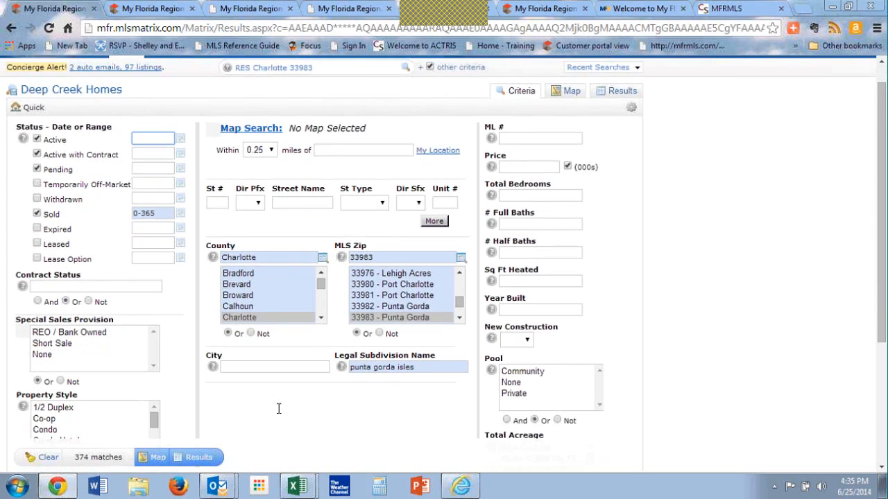
pyautogui.scroll(-3, 280, 416)
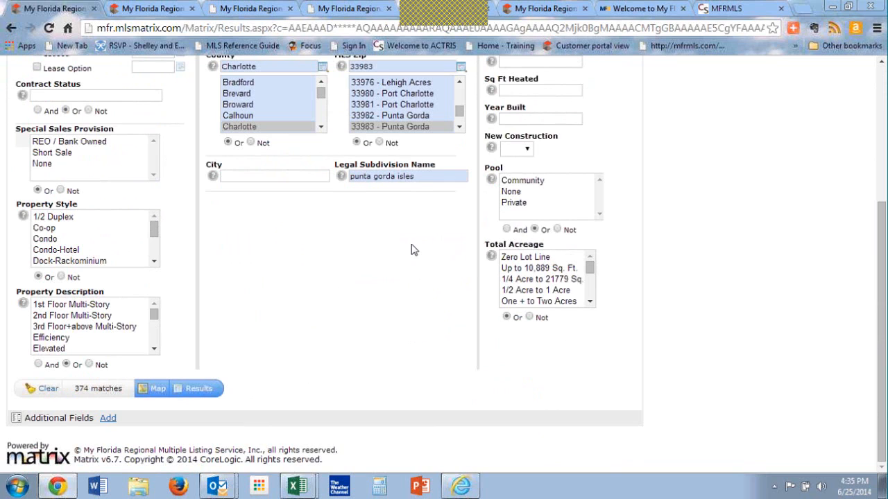
pyautogui.click(108, 419)
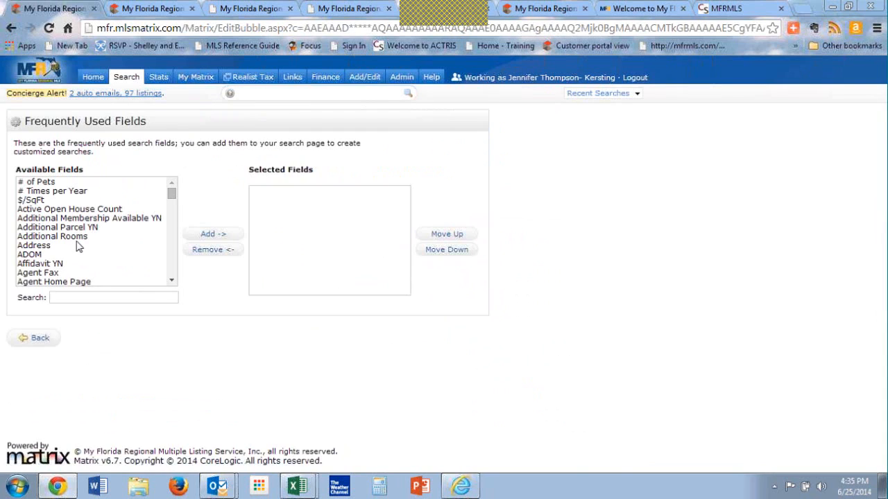
pyautogui.click(59, 246)
pyautogui.press('w')
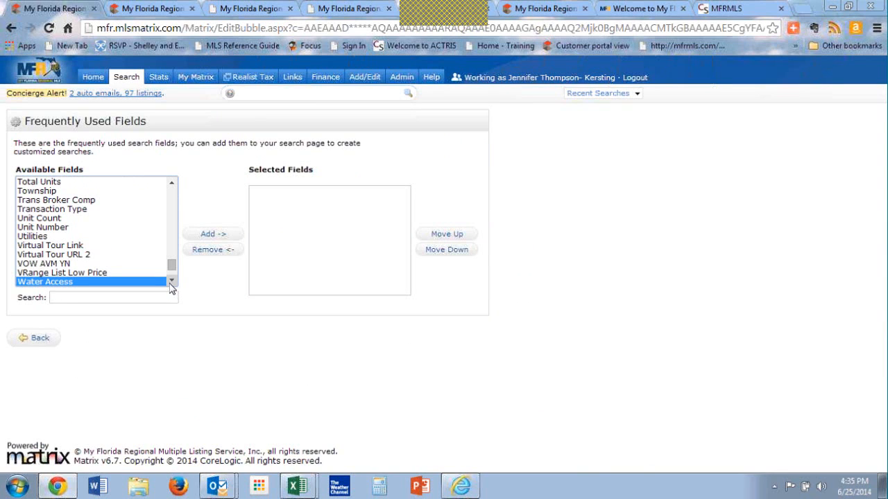
pyautogui.scroll(-3, 170, 281)
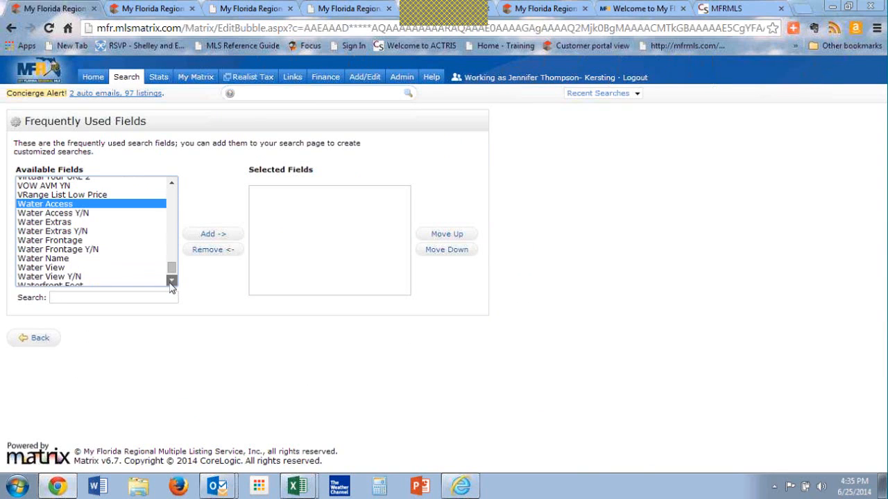
pyautogui.keyDown('shift'); pyautogui.click(77, 251); pyautogui.keyUp('shift')
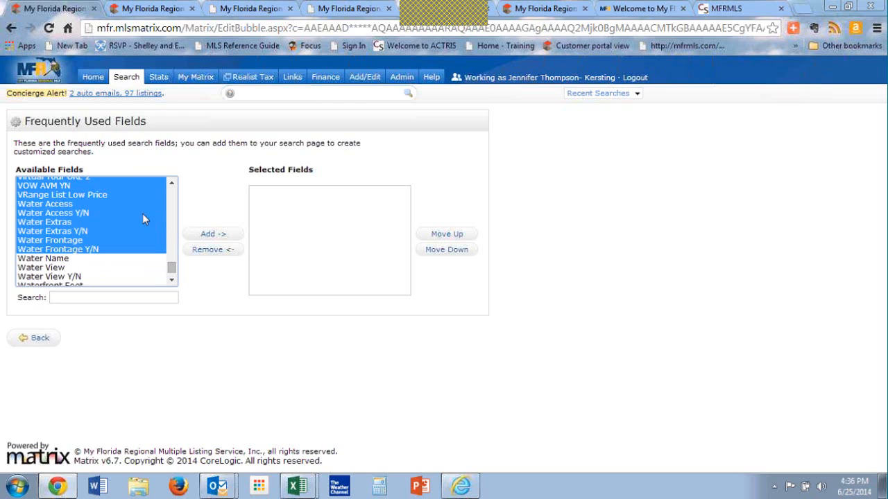
pyautogui.click(89, 205)
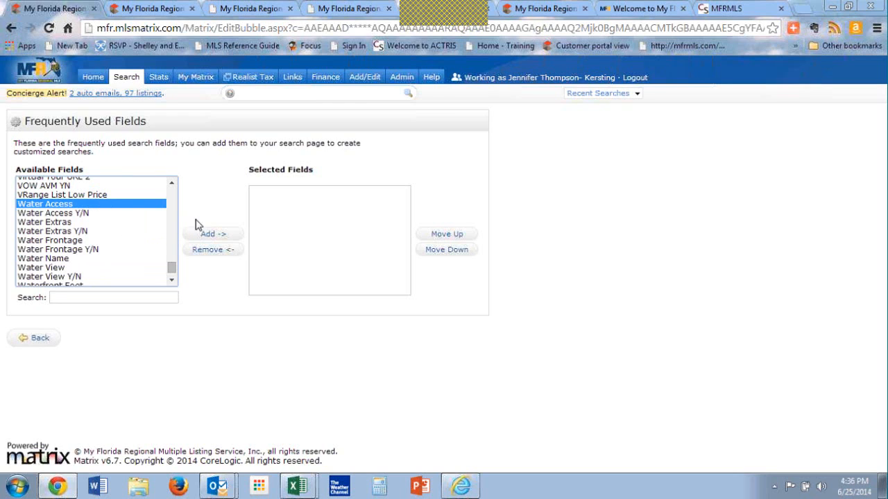
pyautogui.click(100, 217)
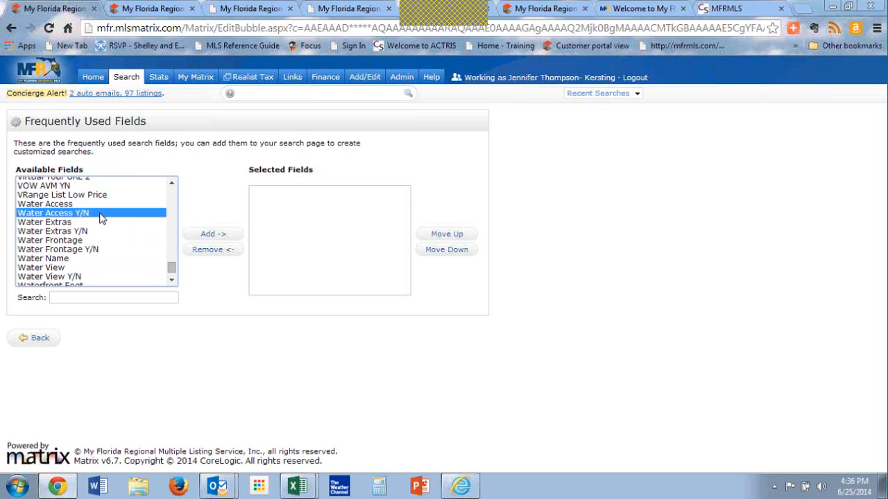
pyautogui.click(80, 223)
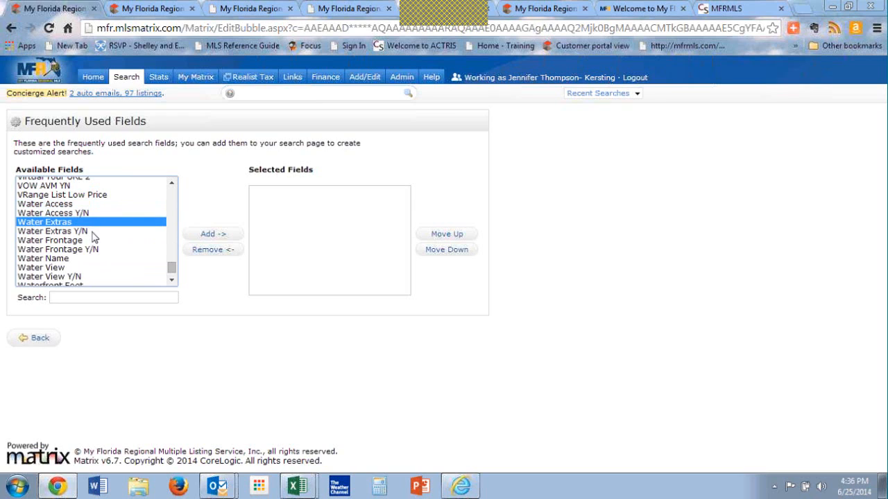
pyautogui.click(91, 233)
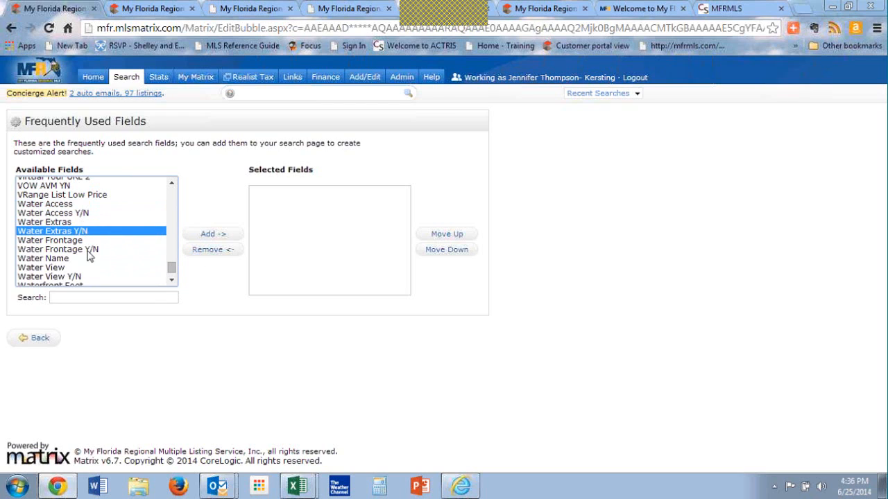
pyautogui.click(86, 241)
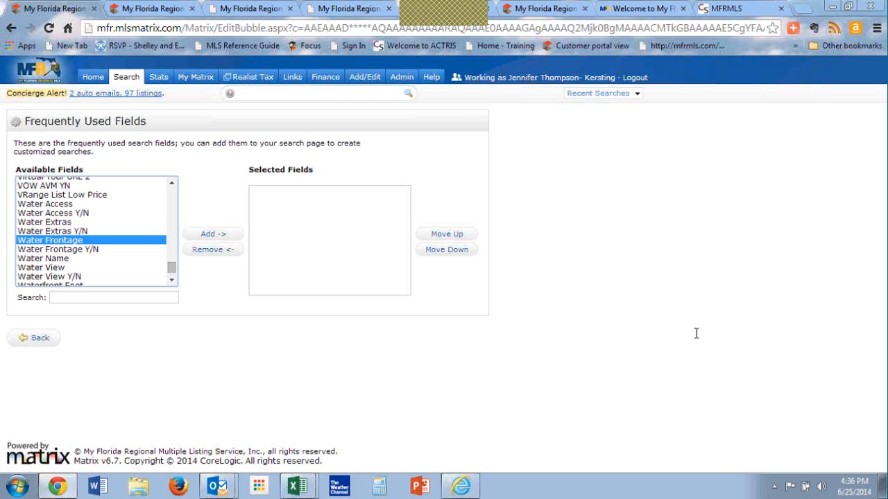
pyautogui.keyDown('ctrl'); pyautogui.click(108, 251); pyautogui.keyUp('ctrl')
pyautogui.click(220, 236)
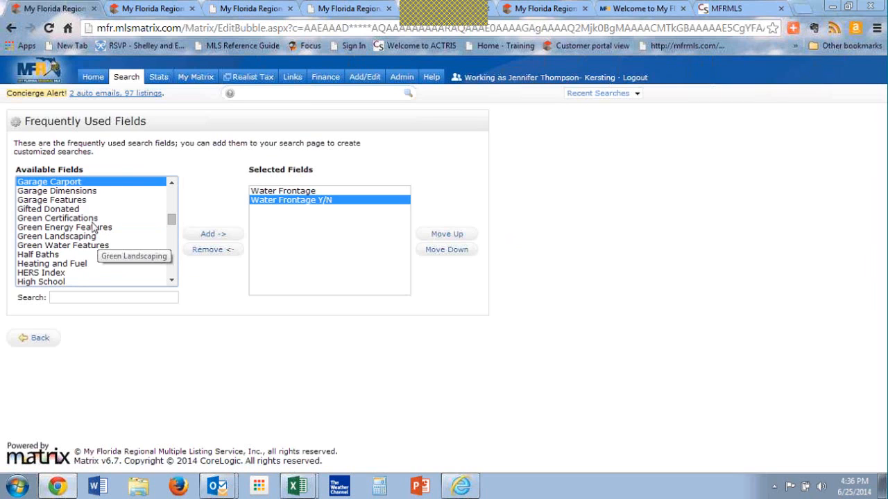
# Step: Add the Garage Carport and Exterior Construction fields to the selected search fields
pyautogui.click(209, 236)
pyautogui.click(82, 229)
pyautogui.press('e')
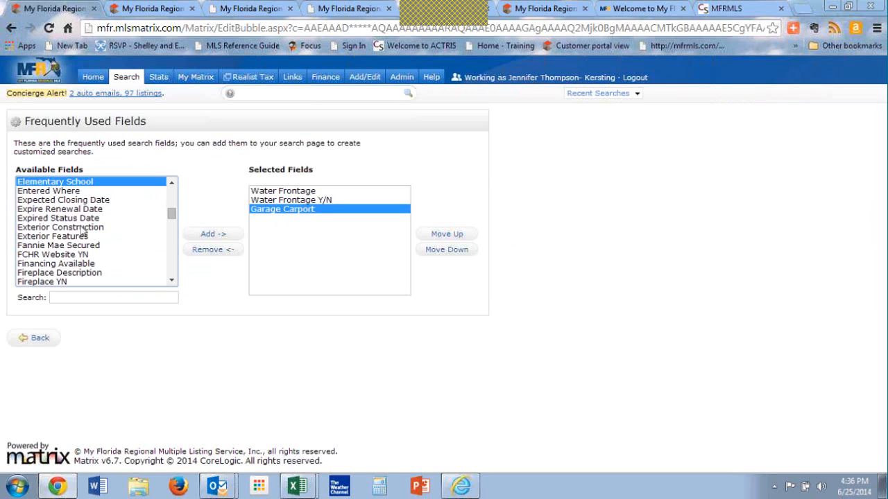
pyautogui.click(82, 229)
pyautogui.click(222, 238)
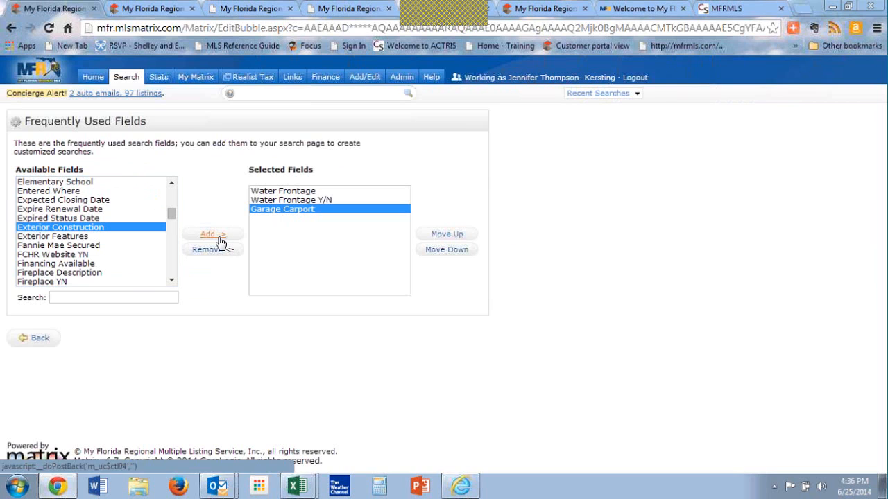
# Step: Look through the alphabetical list of available fields and select City
pyautogui.click(113, 237)
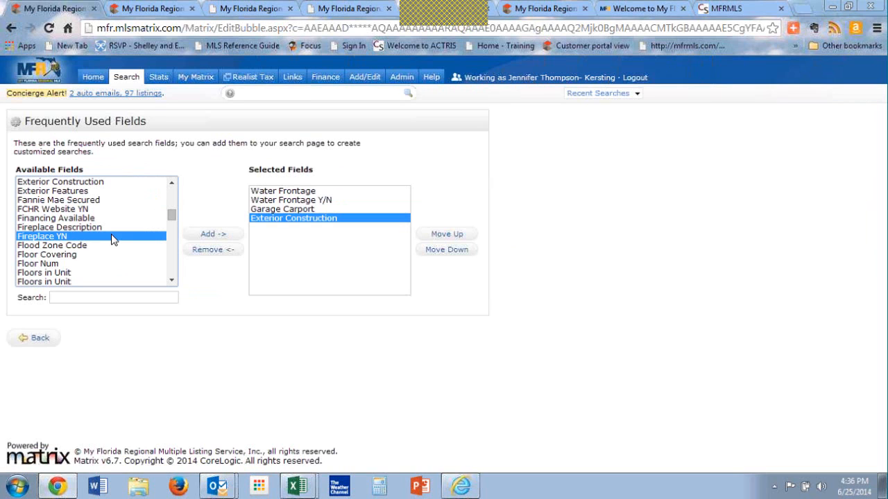
pyautogui.press('pageup')
pyautogui.press('pageup')
pyautogui.press('pageup')
pyautogui.press('pageup')
pyautogui.press('pageup')
pyautogui.press('pageup')
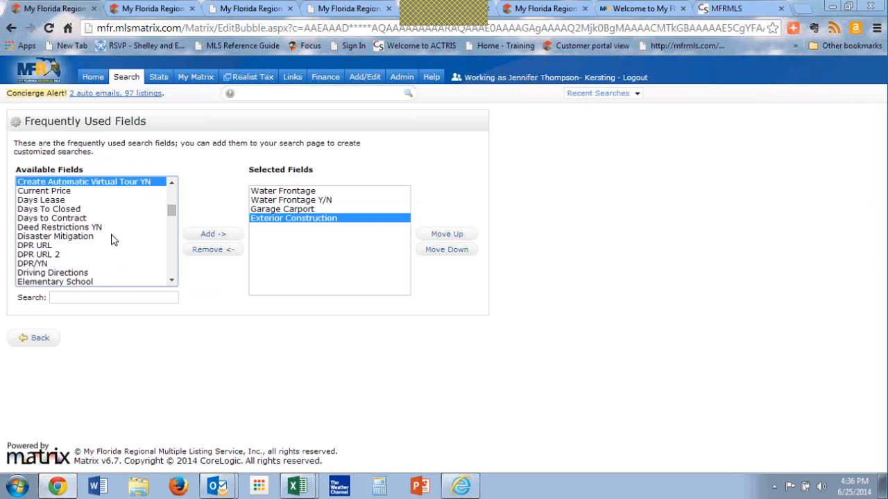
pyautogui.press('pagedown')
pyautogui.press('pagedown')
pyautogui.press('pagedown')
pyautogui.press('pagedown')
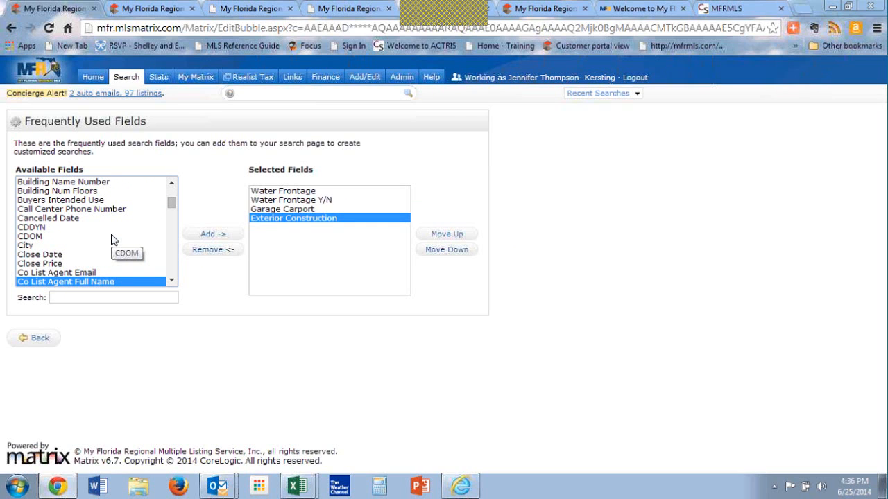
pyautogui.click(57, 246)
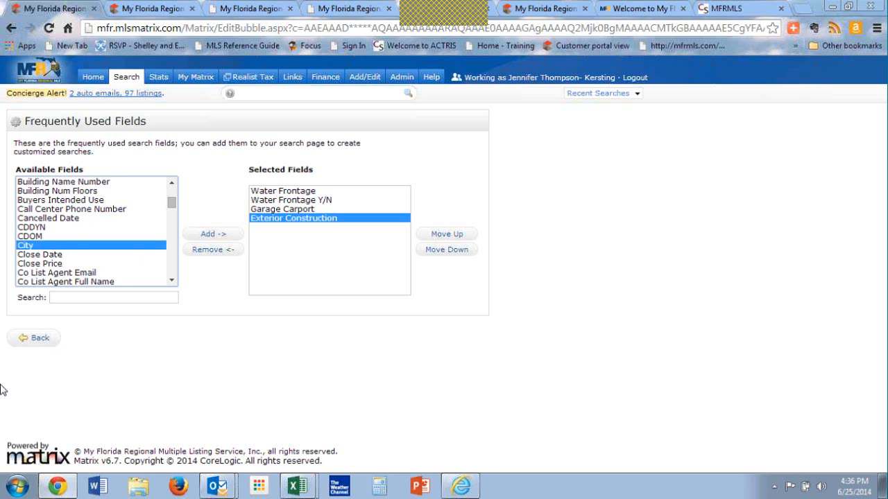
# Step: Return to the search criteria, review the four added fields, and set the current criteria as the default for the residential quick search
pyautogui.click(41, 340)
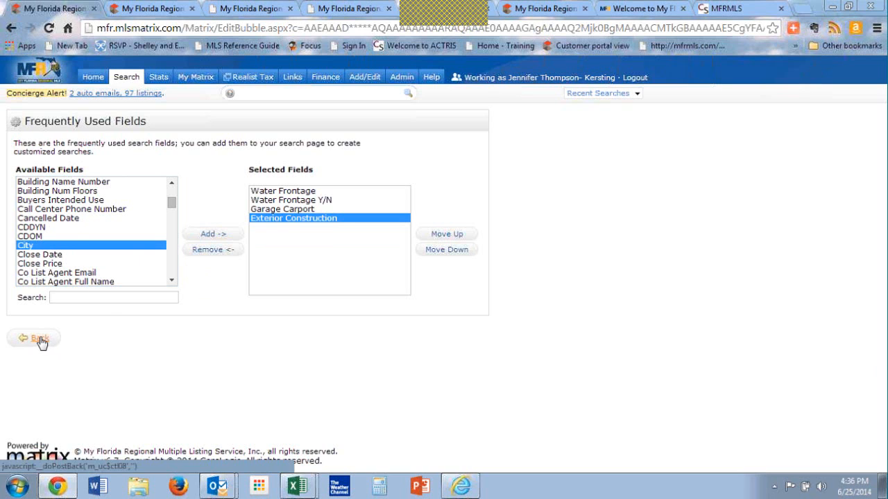
pyautogui.scroll(-7, 309, 366)
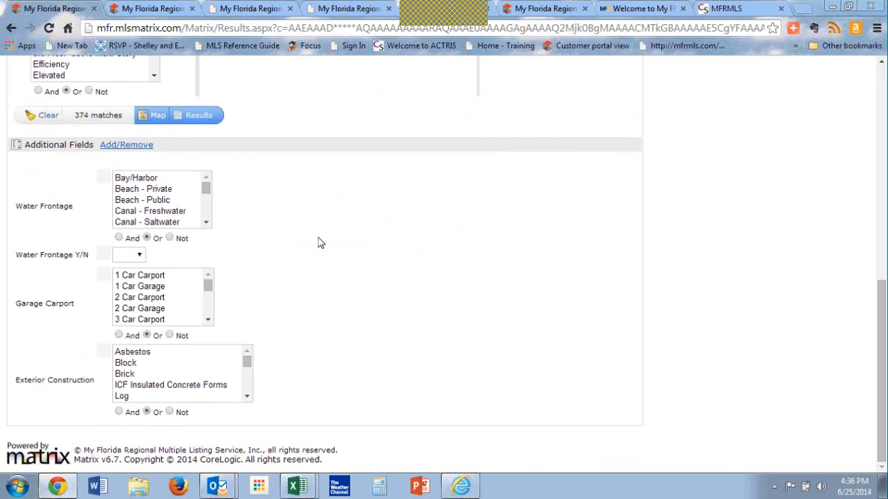
pyautogui.scroll(5, 414, 271)
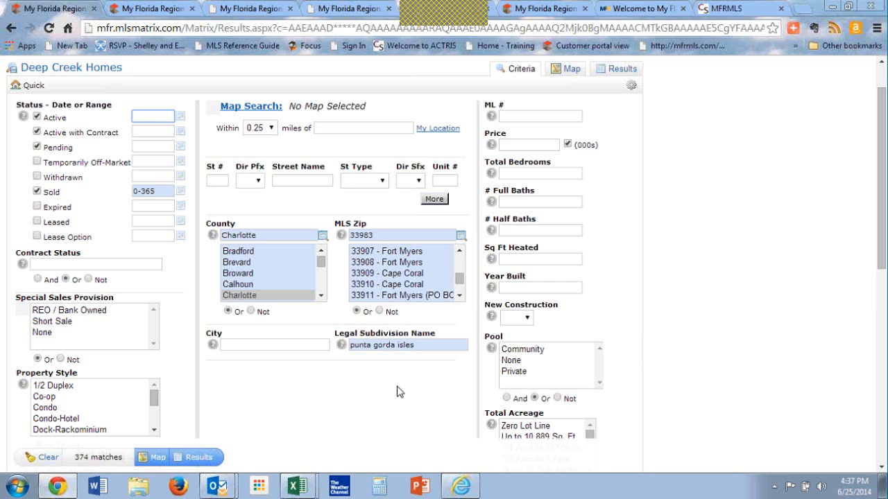
pyautogui.scroll(5, 392, 335)
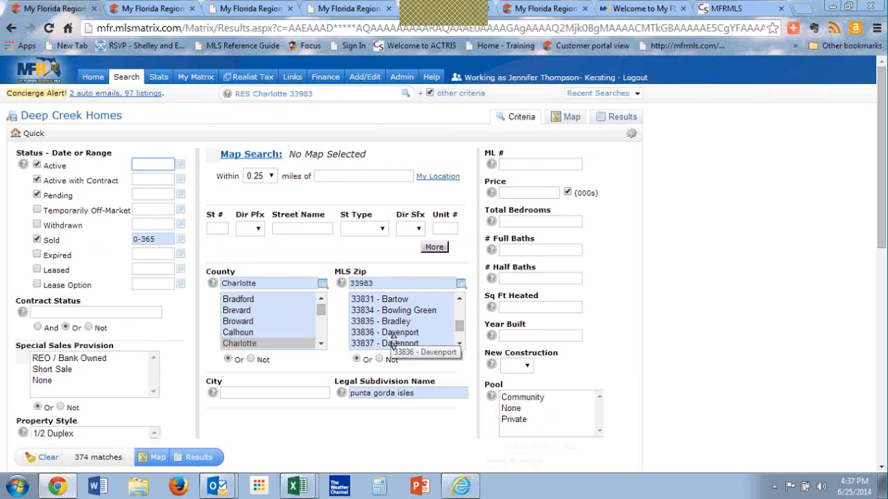
pyautogui.scroll(-6, 296, 426)
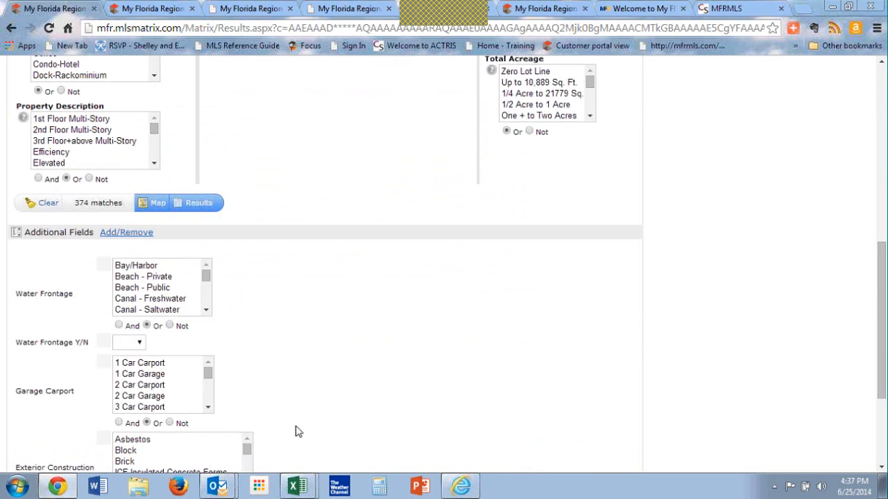
pyautogui.scroll(-1, 296, 432)
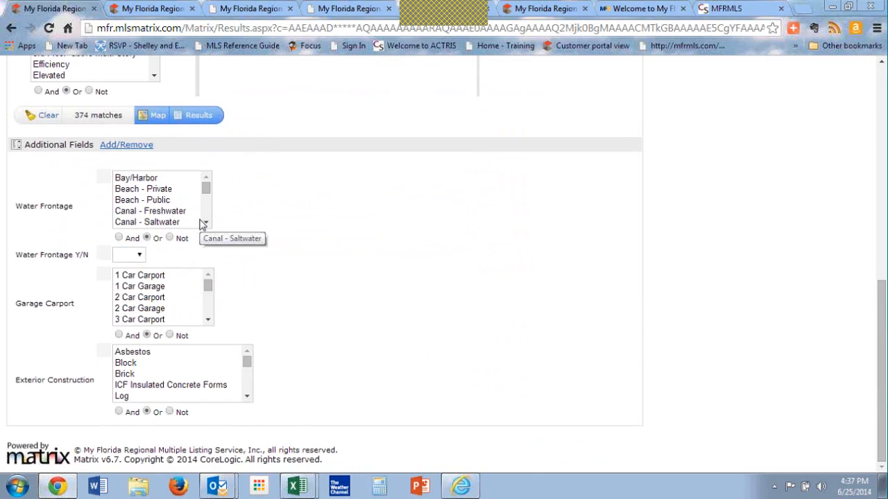
pyautogui.scroll(6, 202, 223)
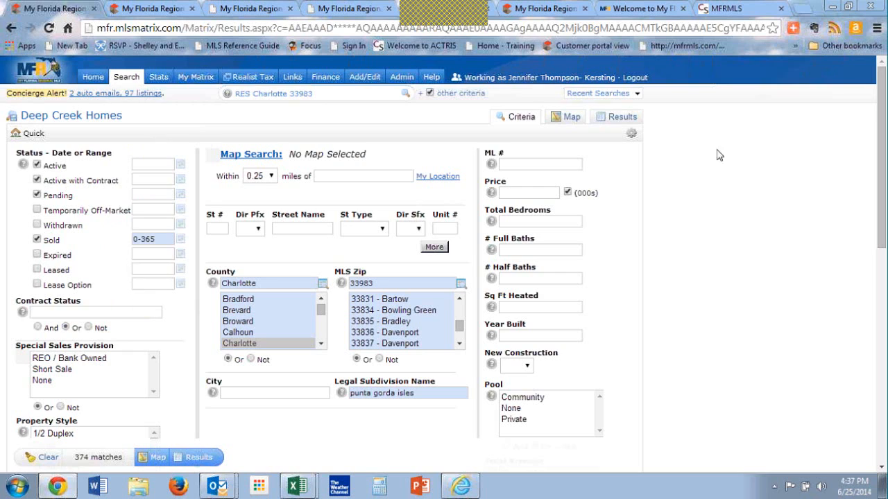
pyautogui.click(553, 149)
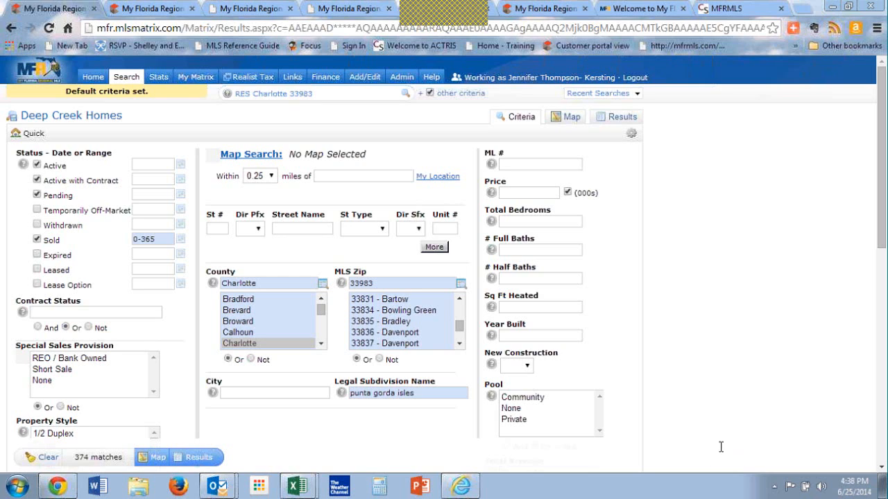
# Step: Run the Deep Creek Homes favorite search from the home page and return home
pyautogui.click(92, 77)
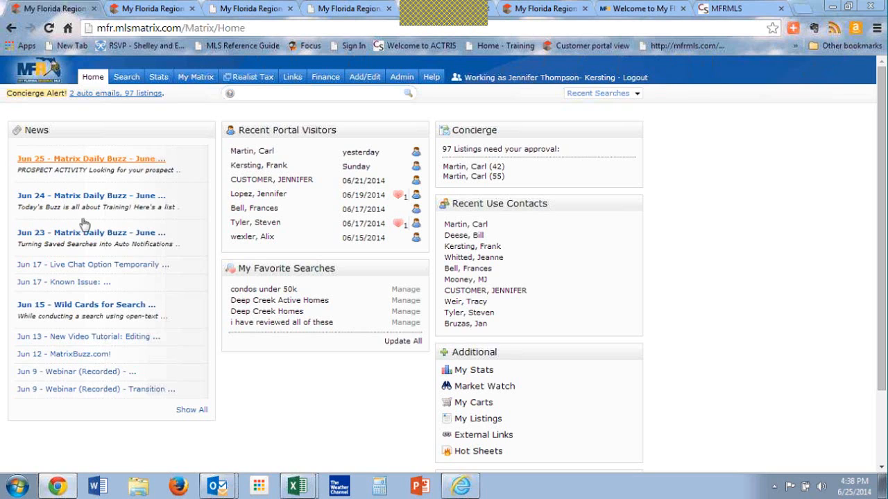
pyautogui.click(262, 313)
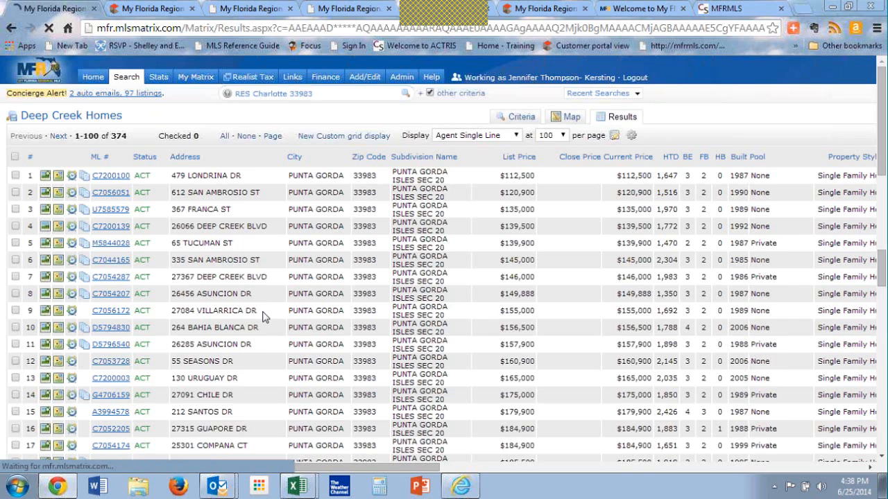
pyautogui.click(94, 78)
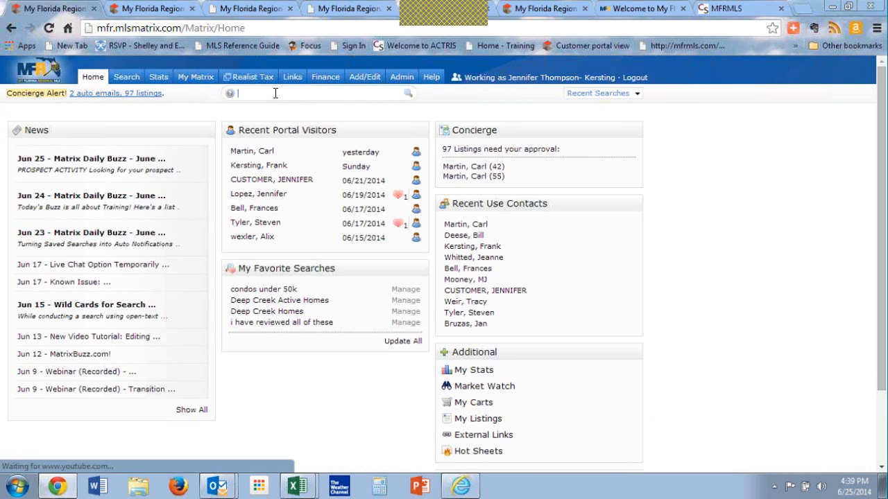
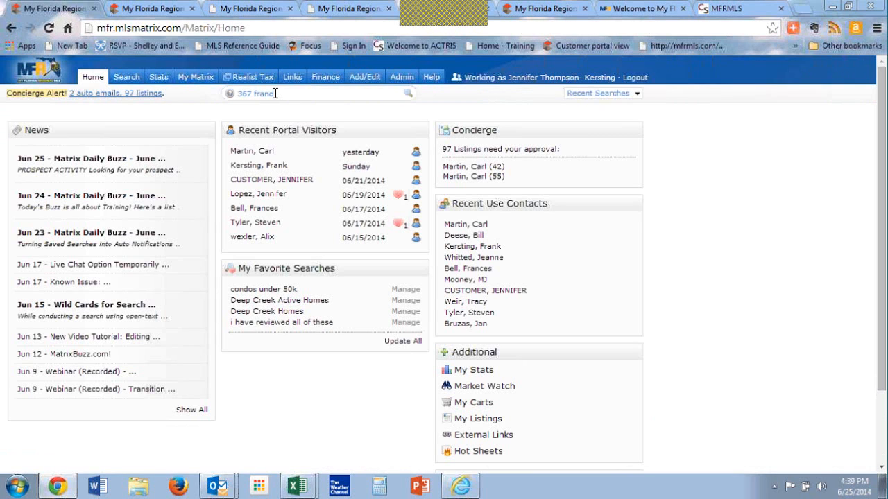
# Step: Search the speed bar for a listing's street number and street name, and show the results in the second custom grid display
pyautogui.press('Return')
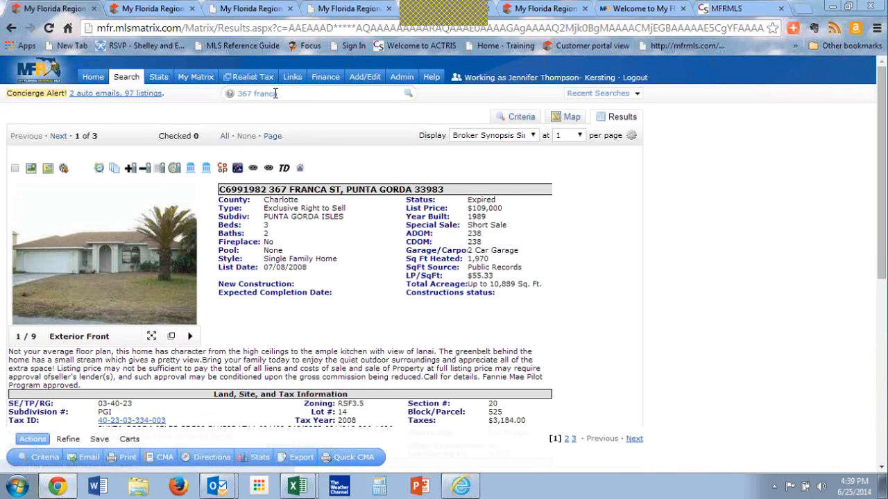
pyautogui.click(470, 139)
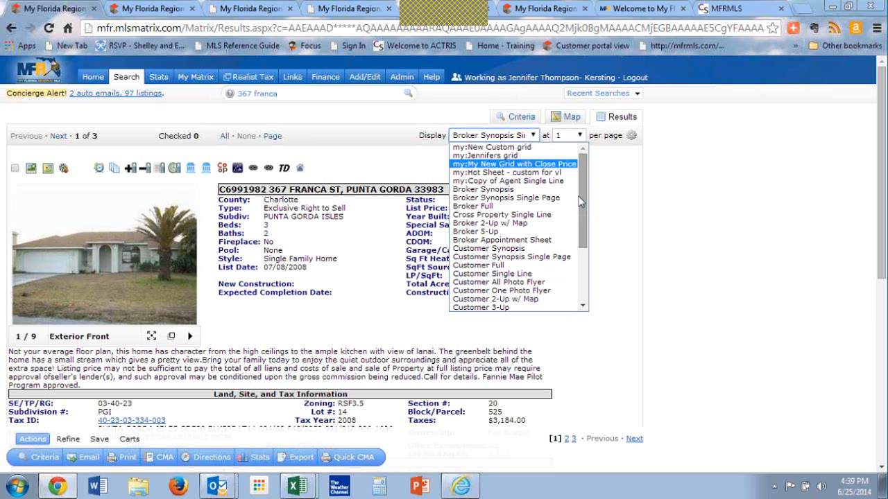
pyautogui.moveTo(582, 205)
pyautogui.mouseDown()
pyautogui.moveTo(567, 260)
pyautogui.moveTo(583, 233)
pyautogui.moveTo(581, 201)
pyautogui.mouseUp()
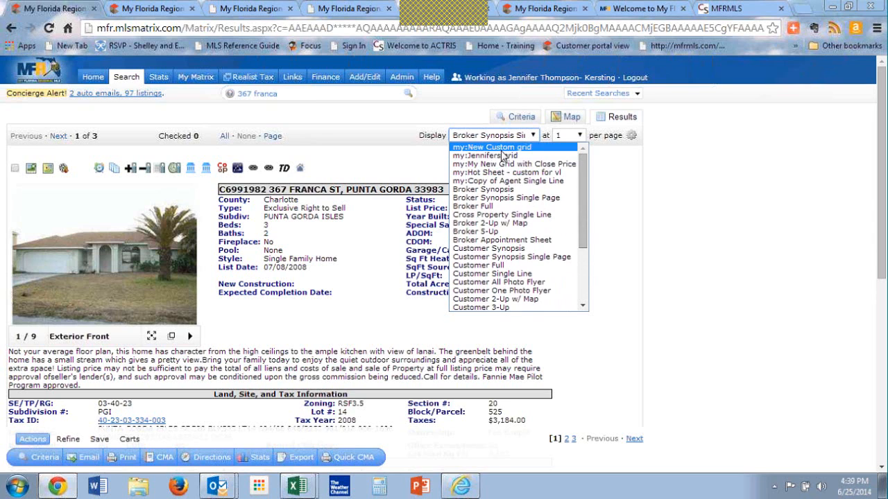
pyautogui.click(504, 156)
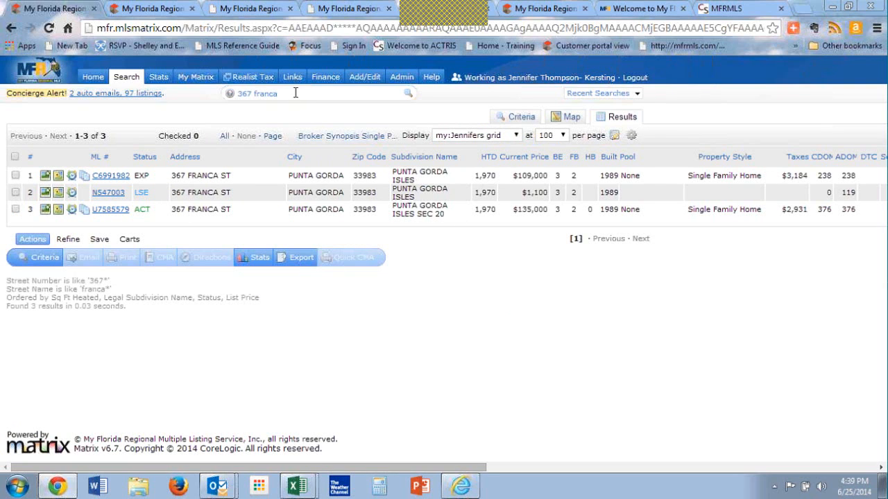
# Step: Return home and look up agents in the speed bar with the ag prefix followed by the agent's last name
pyautogui.click(94, 78)
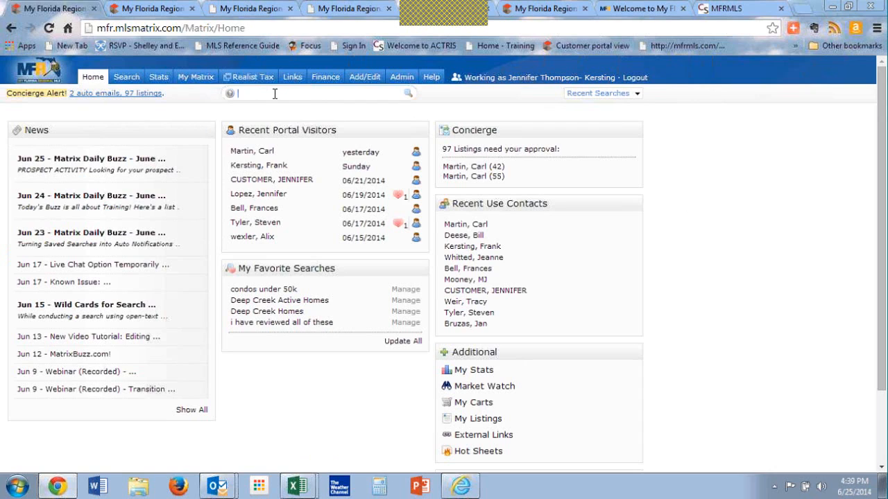
pyautogui.write('ag mcclary')
pyautogui.press('Return')
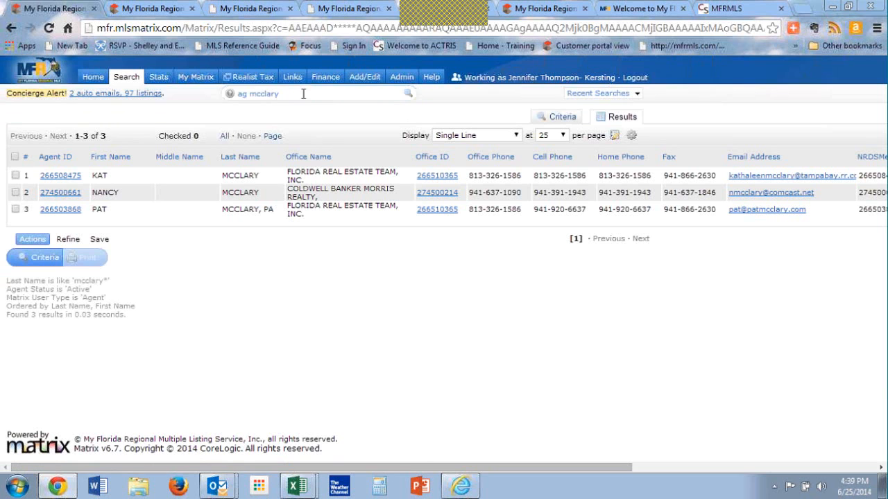
# Step: From the home page, run the speed bar search "sld res 33983 3+ 2+" for sold residential listings
pyautogui.moveTo(144, 83)
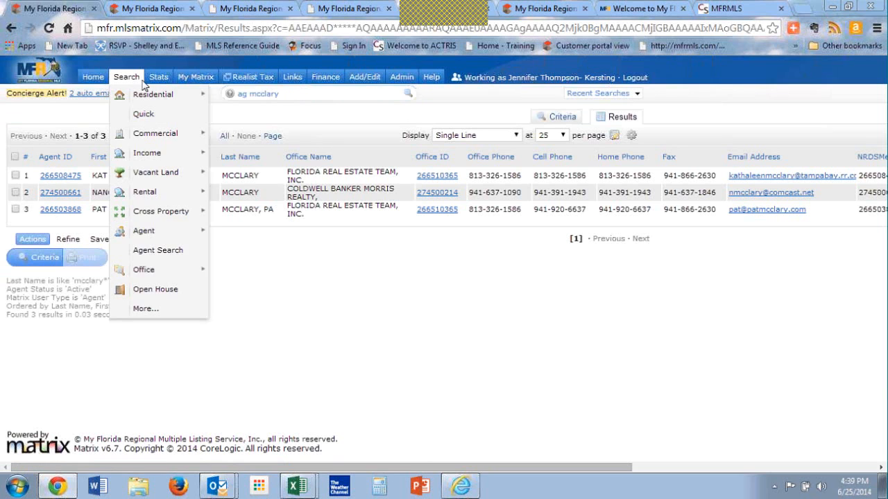
pyautogui.click(93, 77)
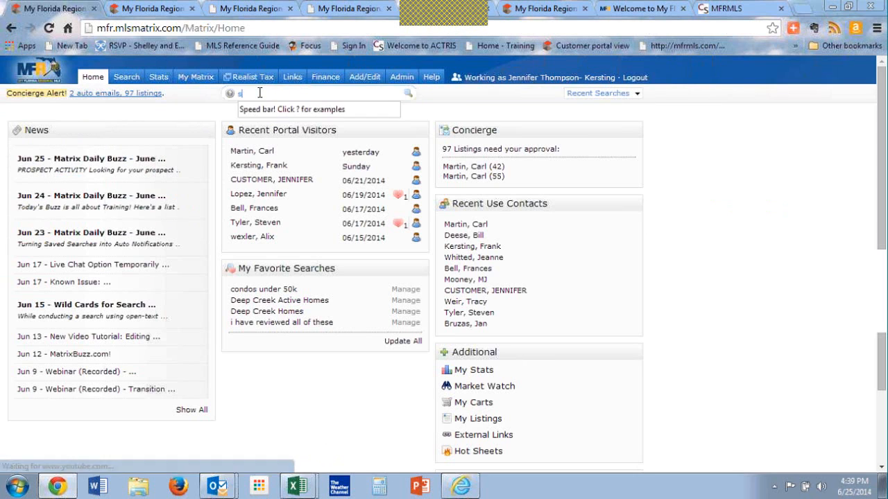
pyautogui.write('sld 33983')
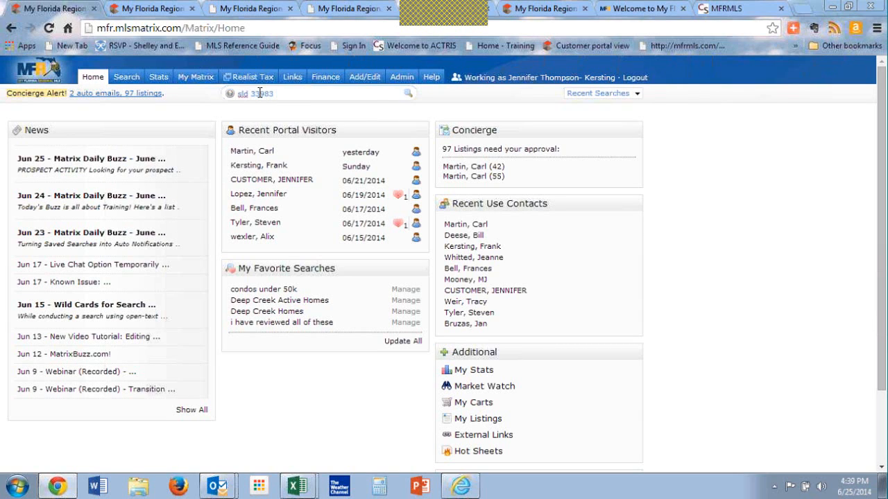
pyautogui.write(' 3+ 2+')
pyautogui.click(249, 94)
pyautogui.write('res')
pyautogui.press('Return')
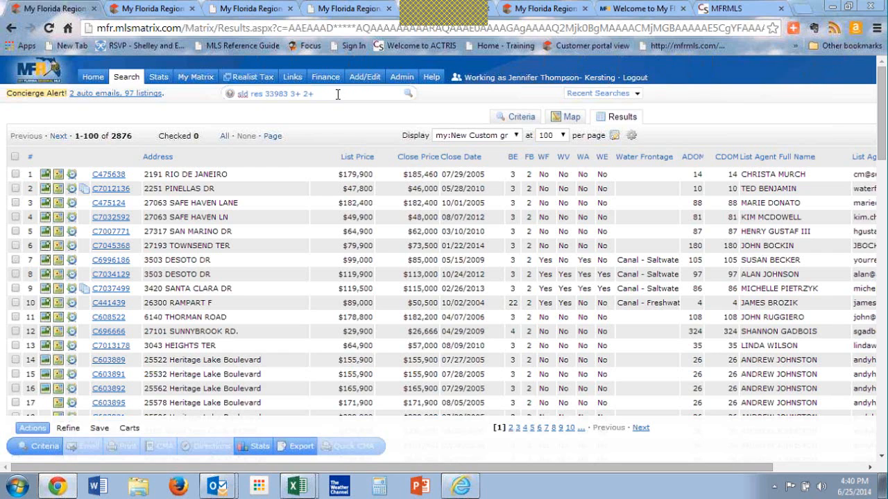
# Step: Open the Residential Quick search form from the search overview
pyautogui.moveTo(187, 74)
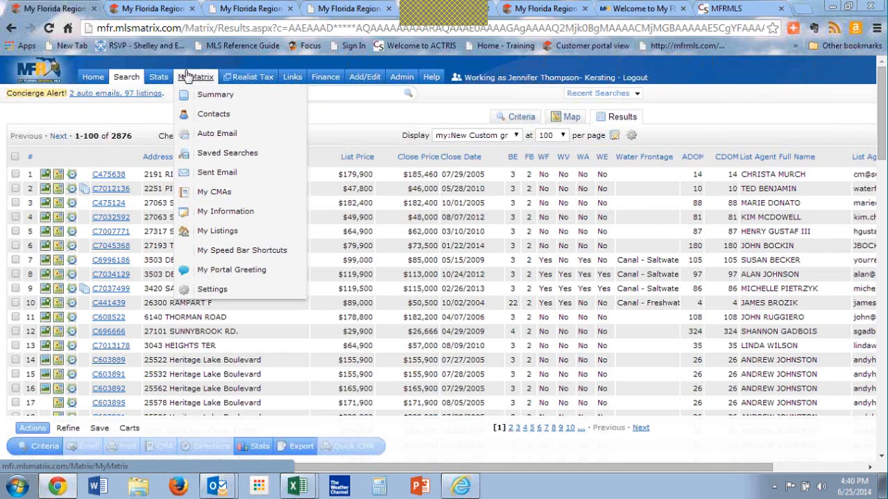
pyautogui.click(126, 77)
pyautogui.moveTo(163, 154)
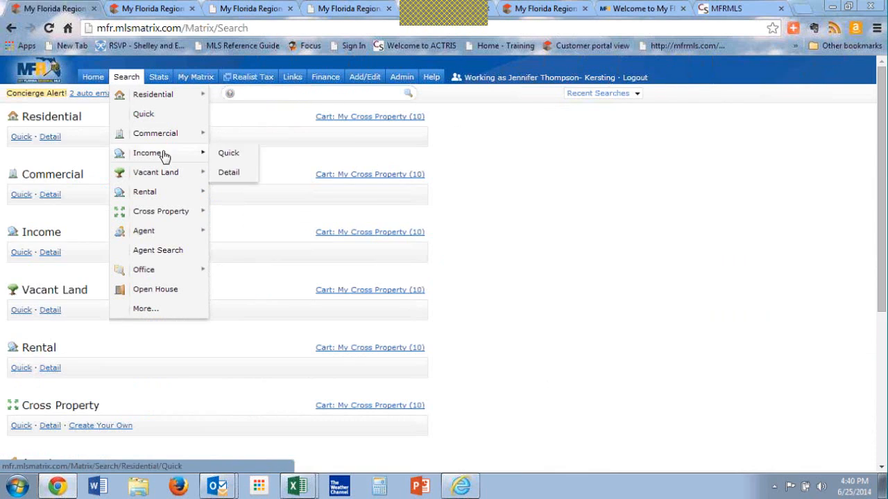
pyautogui.click(92, 77)
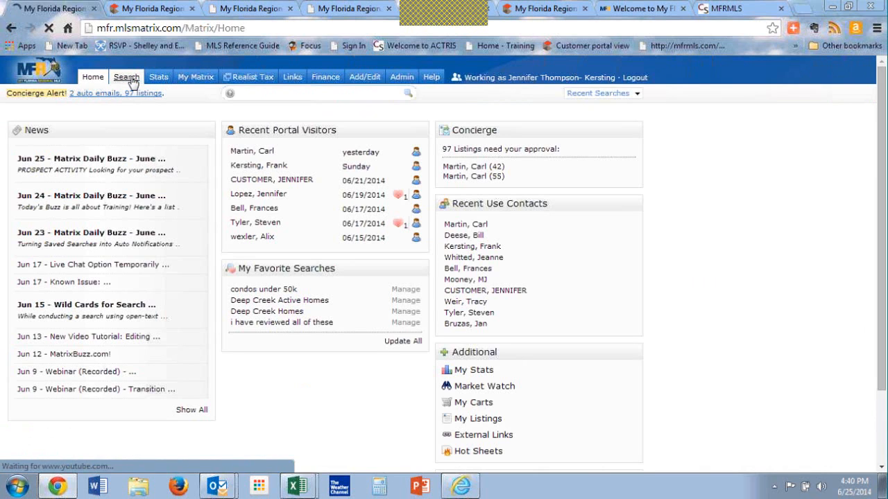
pyautogui.click(130, 78)
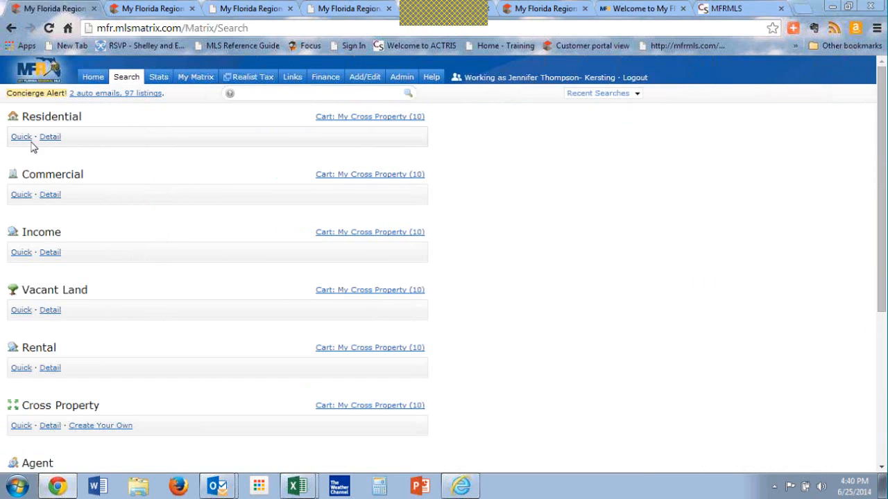
pyautogui.click(20, 137)
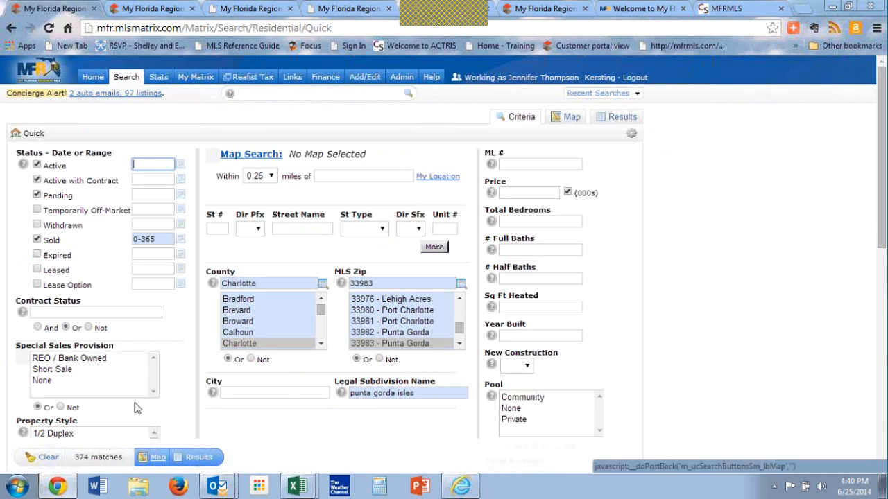
# Step: Set Property Style to Single Family Home and Garage Carport to 2 Car Garage in the search criteria
pyautogui.scroll(-3, 90, 277)
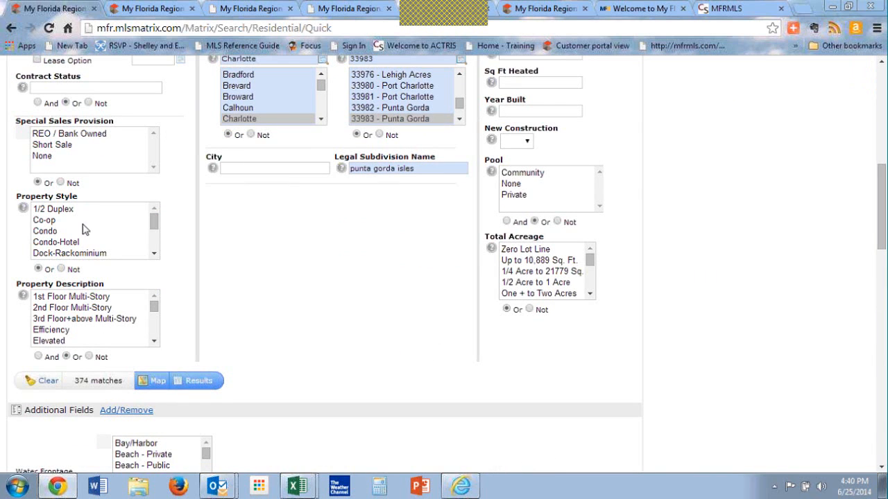
pyautogui.click(154, 249)
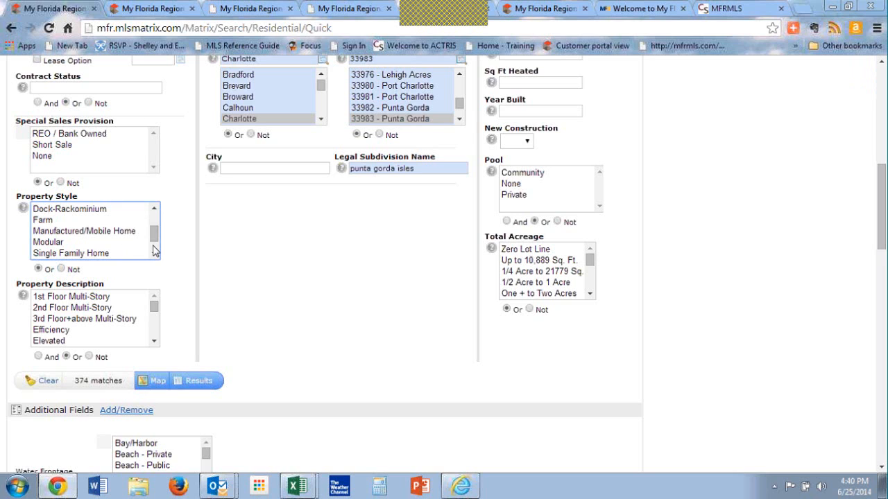
pyautogui.click(154, 252)
pyautogui.click(122, 242)
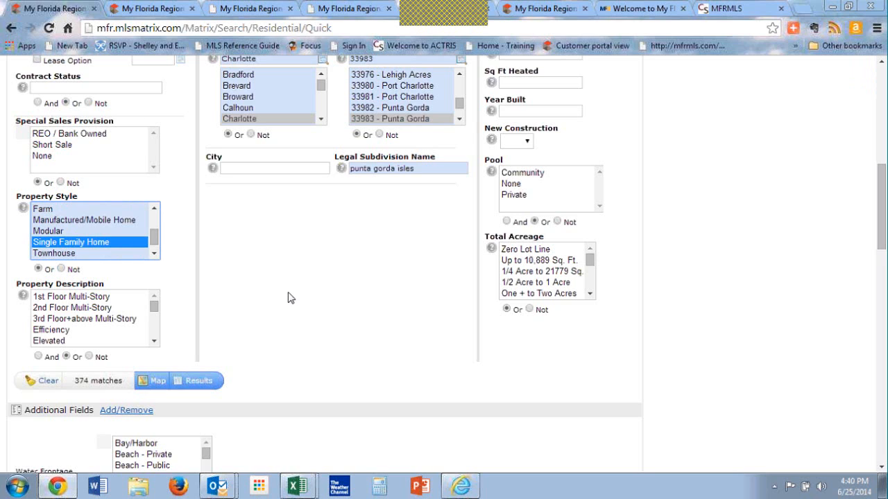
pyautogui.scroll(-4, 291, 298)
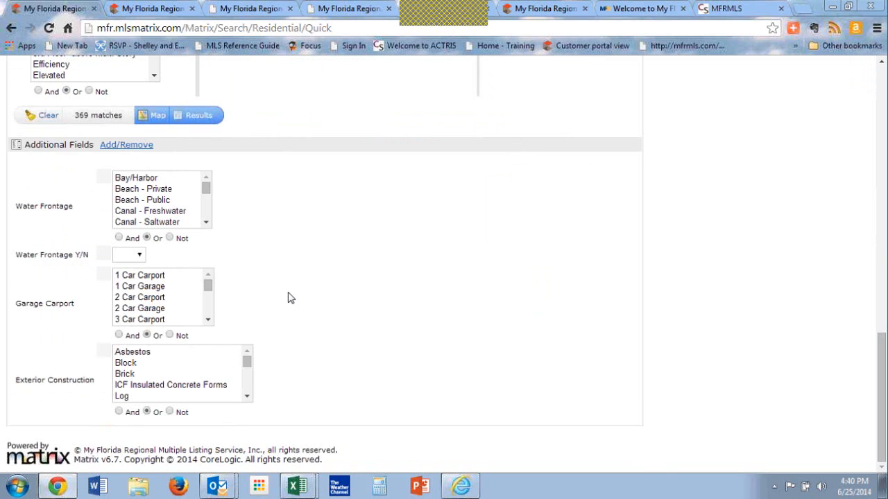
pyautogui.click(161, 310)
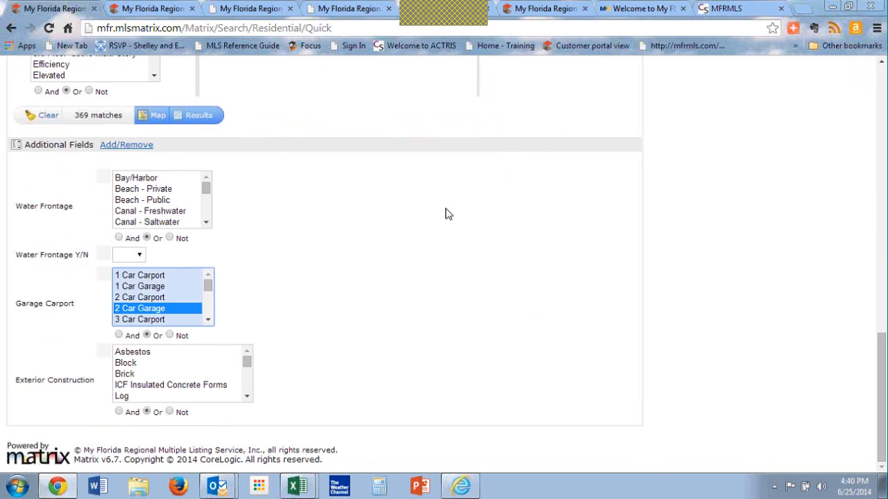
# Step: Set Total Bedrooms to 3+ and # Full Baths to 2+ in the search criteria
pyautogui.scroll(5, 446, 213)
pyautogui.scroll(3, 447, 214)
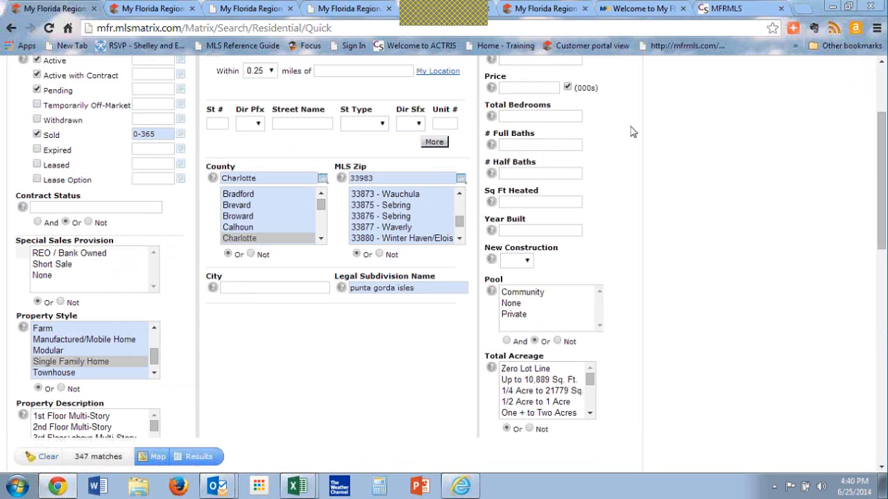
pyautogui.scroll(3, 629, 131)
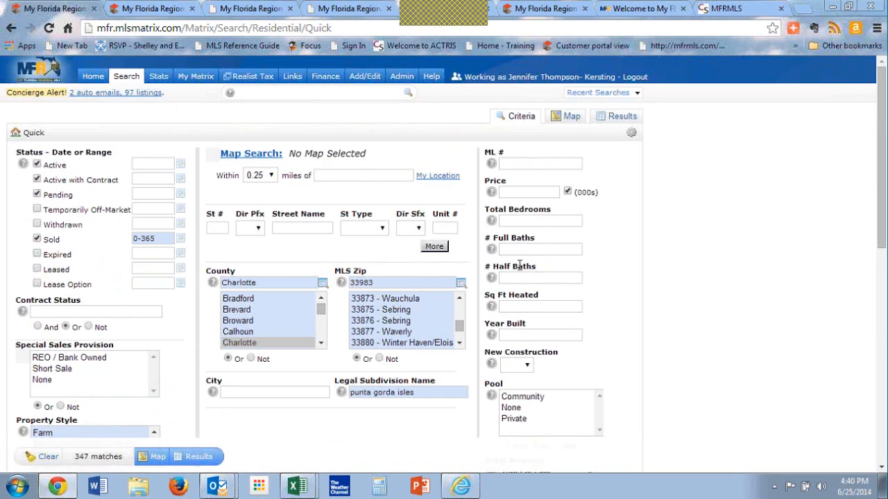
pyautogui.click(511, 220)
pyautogui.write('3+')
pyautogui.press('Tab')
pyautogui.write('2+')
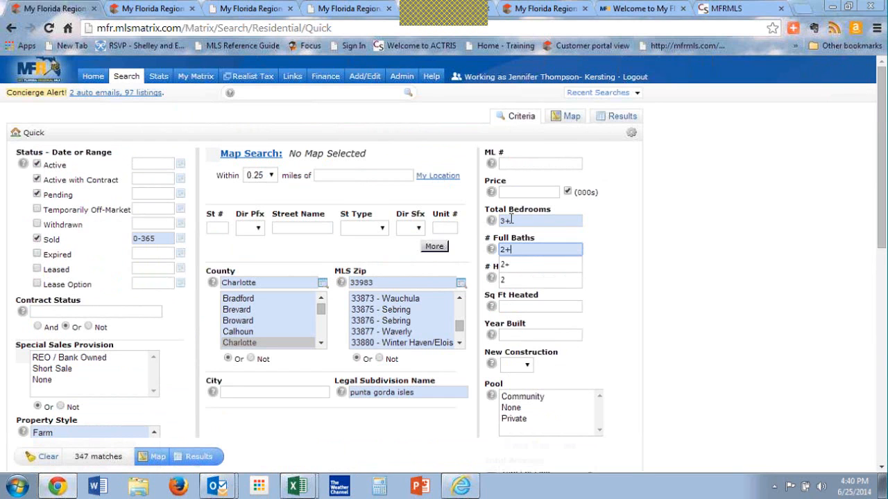
pyautogui.press('Tab')
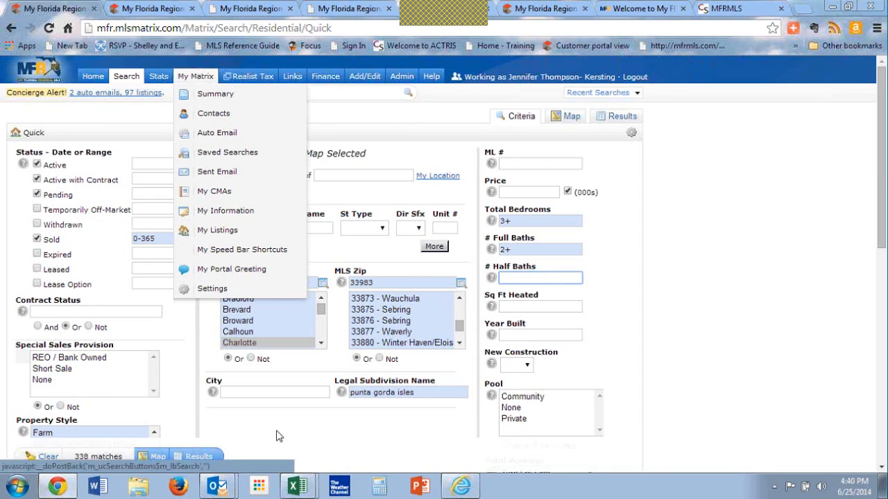
# Step: Show the search results and save their criteria as a new speed bar shortcut named /dc32homes
pyautogui.click(199, 458)
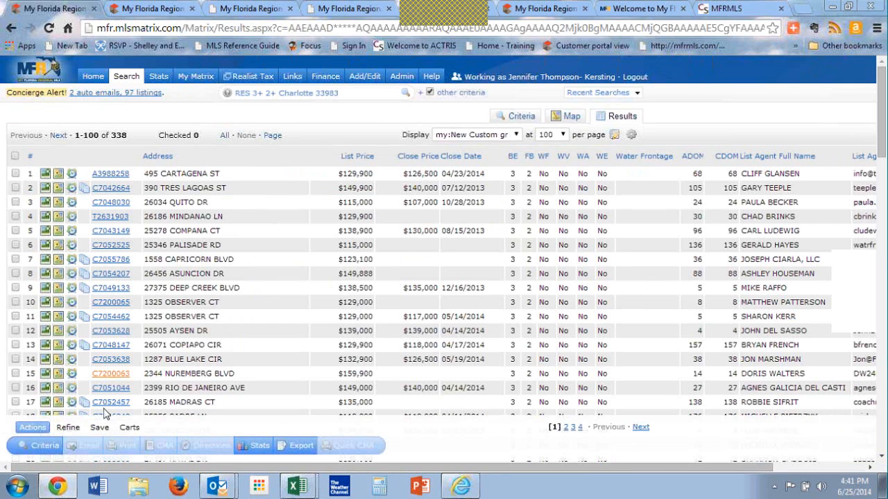
pyautogui.moveTo(101, 433)
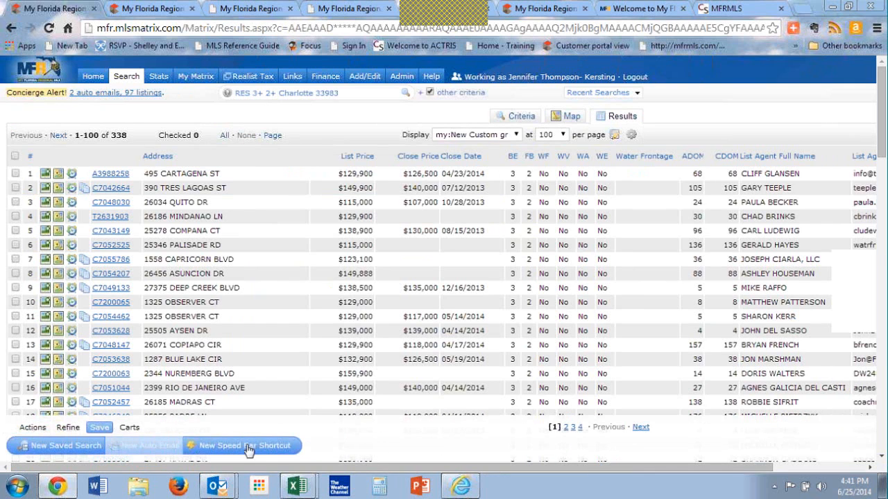
pyautogui.press('ctrl')
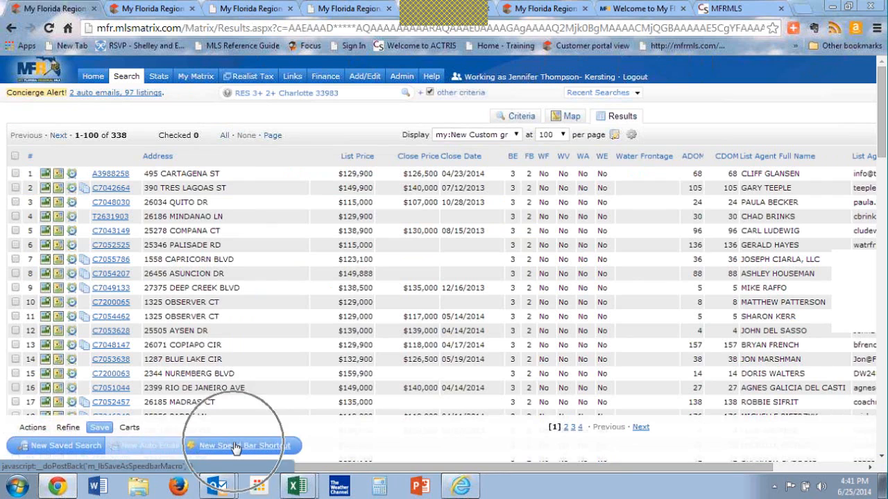
pyautogui.press('ctrl')
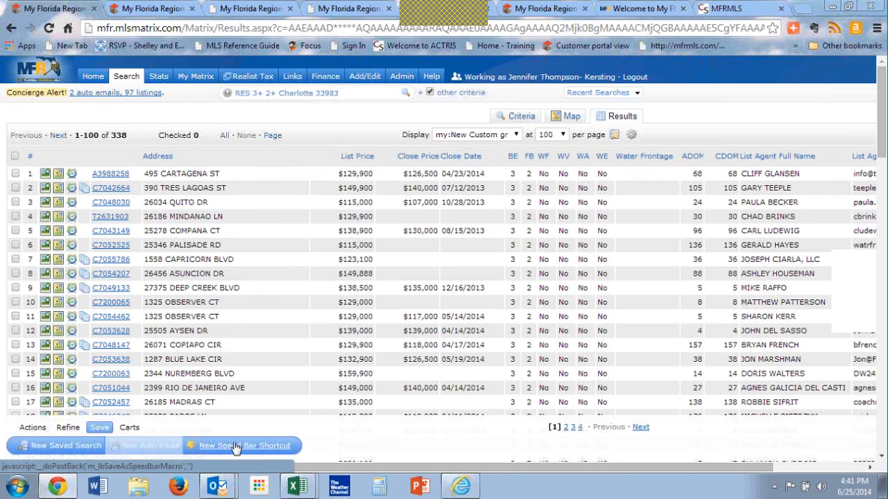
pyautogui.click(236, 447)
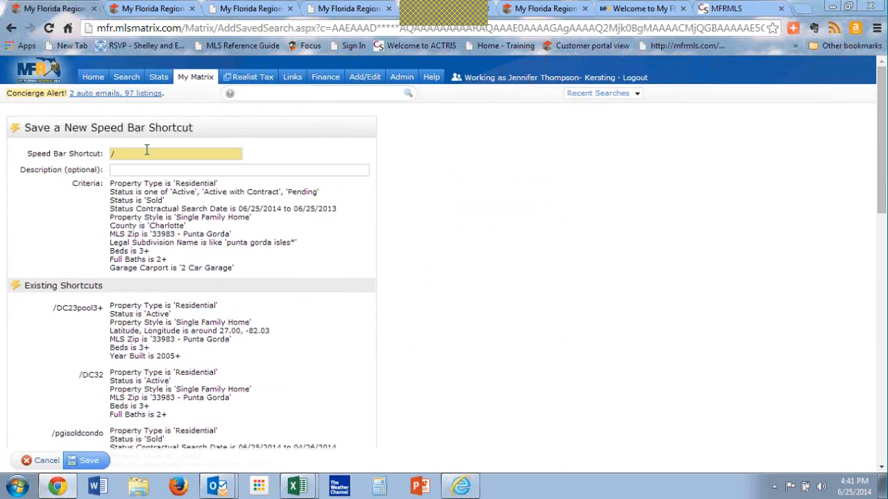
pyautogui.click(146, 150)
pyautogui.write('d')
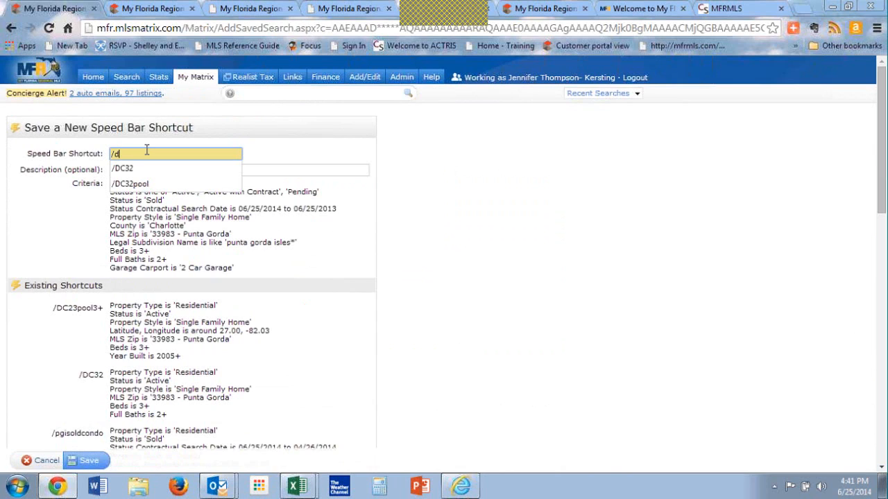
pyautogui.write('c32homes')
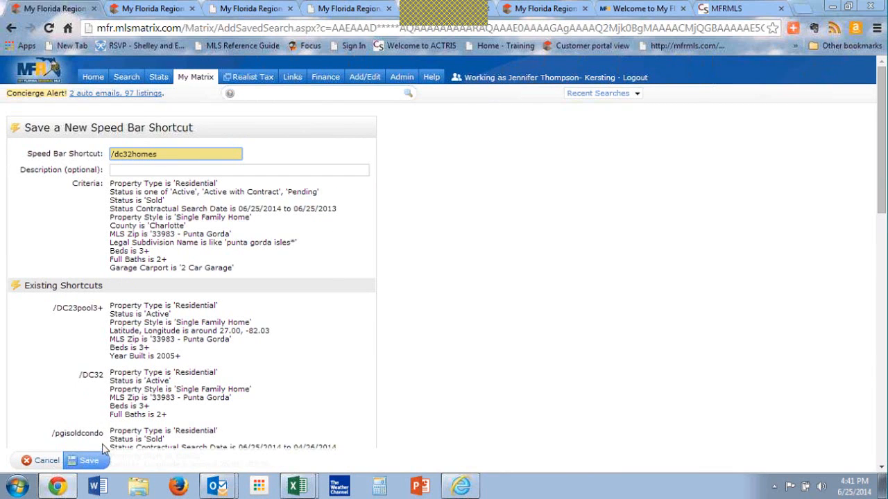
pyautogui.click(87, 461)
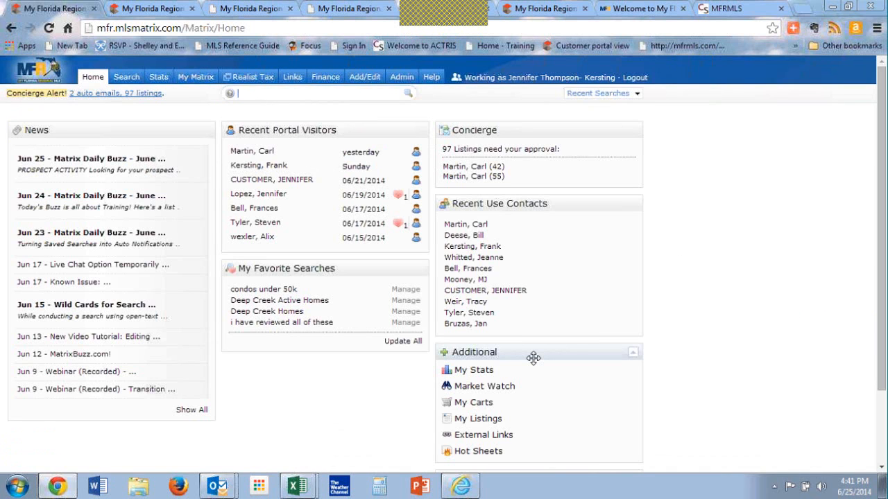
# Step: Try to run the shortcut /dchomes in the home page's speed bar, and try to save /dc32homes again
pyautogui.write('dd')
pyautogui.write('homes')
pyautogui.press('Return')
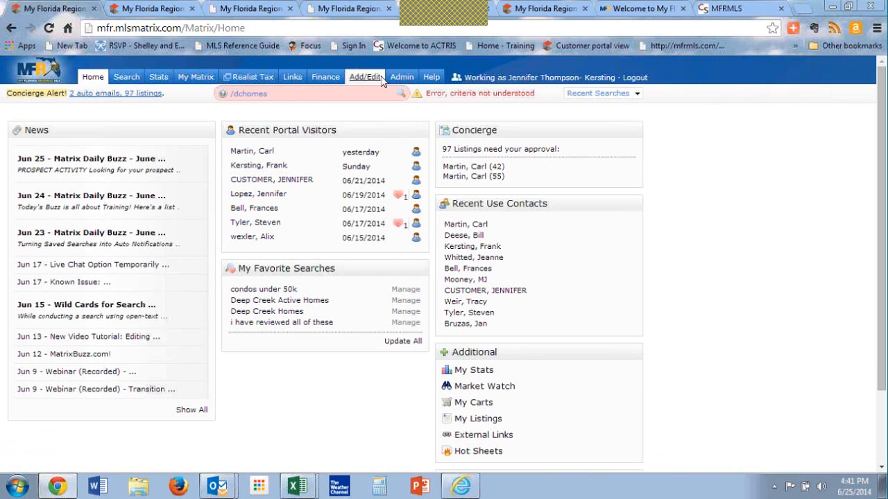
pyautogui.click(369, 98)
pyautogui.press('BackSpace')
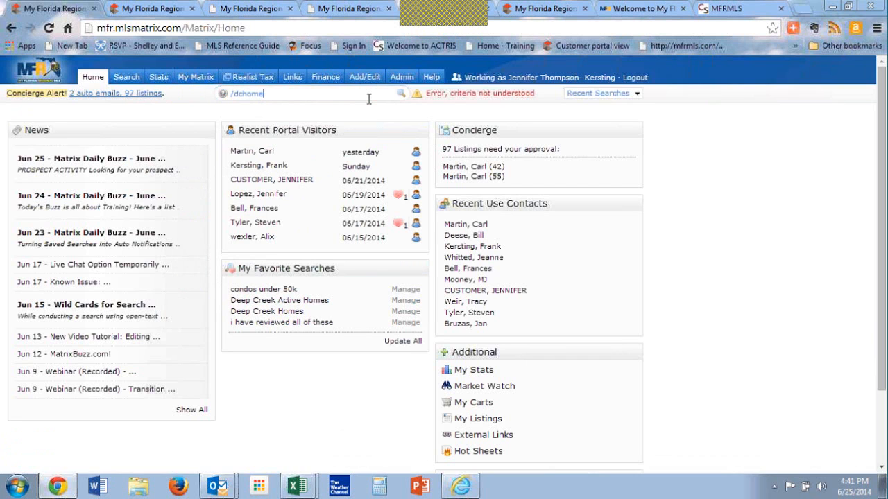
pyautogui.write('32')
pyautogui.press('Return')
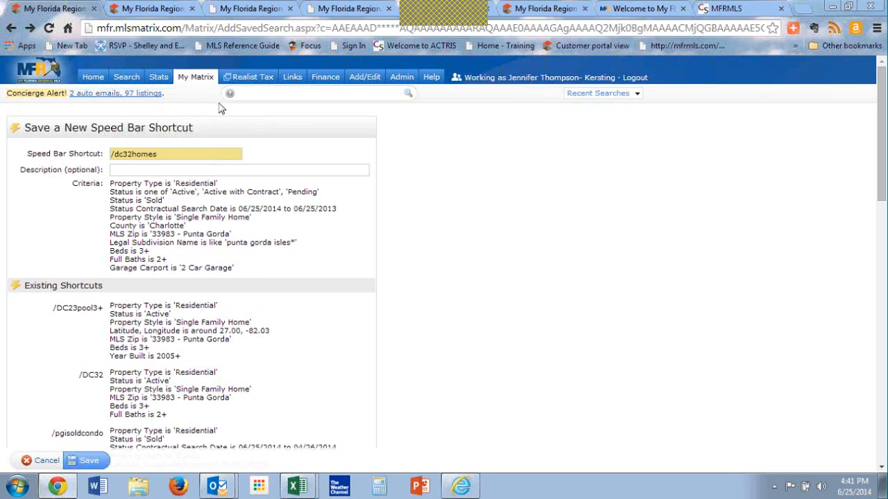
pyautogui.scroll(-2, 366, 361)
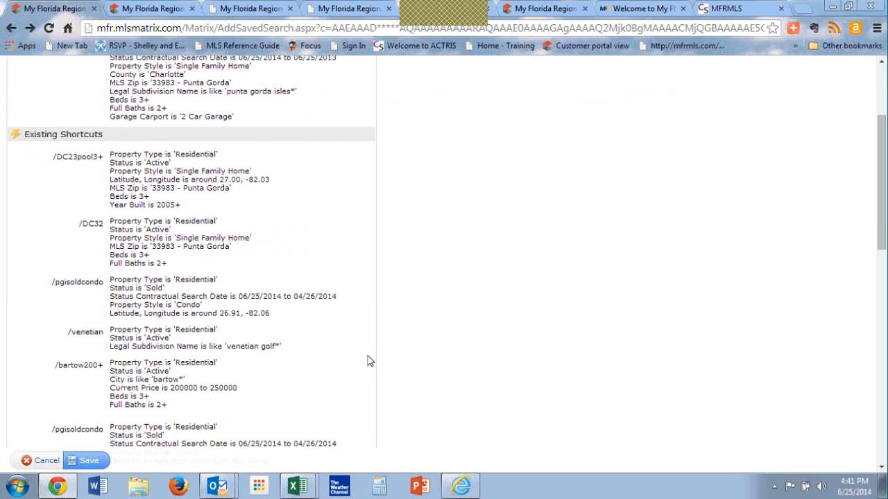
pyautogui.click(95, 463)
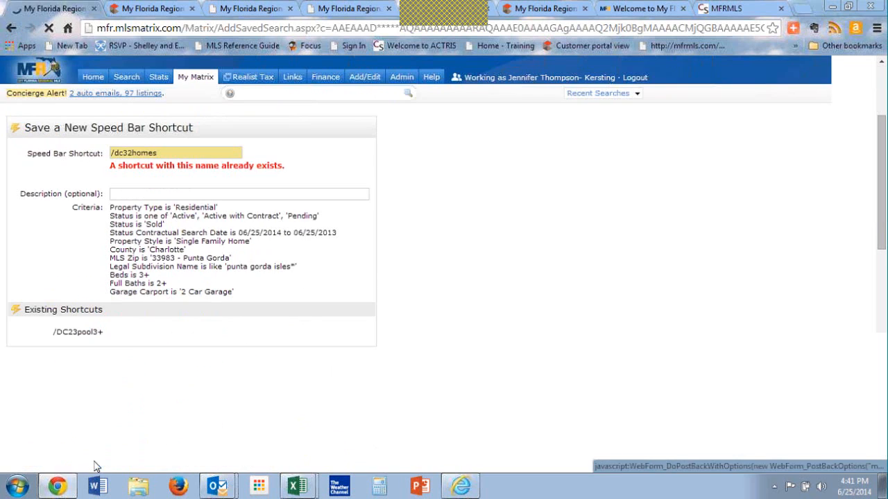
# Step: From the home page, run the speed bar shortcut /dc32homes
pyautogui.click(96, 77)
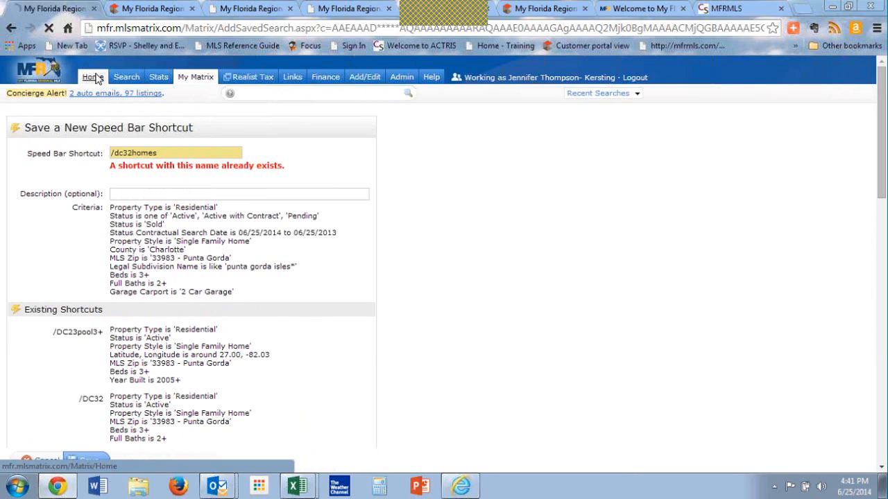
pyautogui.click(278, 94)
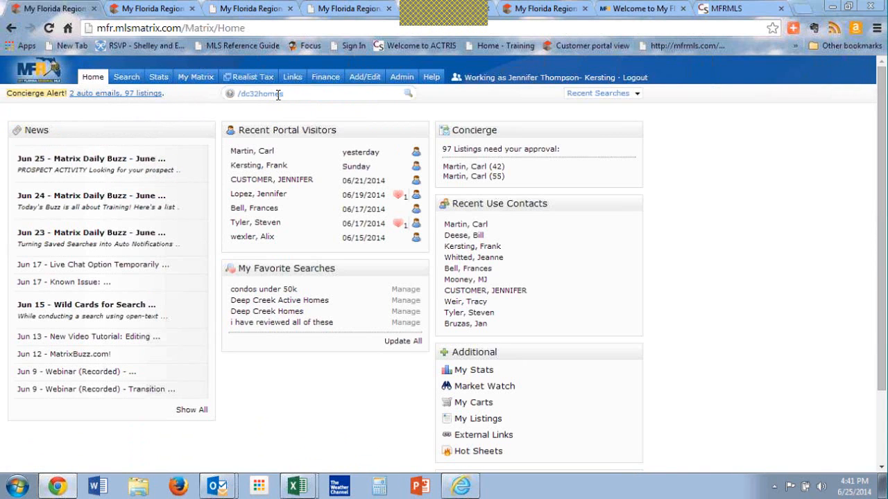
pyautogui.press('Return')
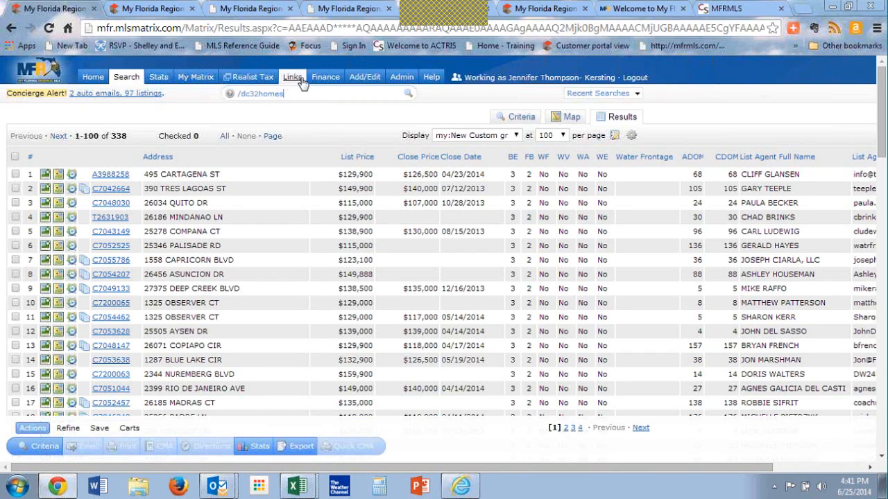
# Step: Open the speed bar shortcut management page and review the saved shortcuts and their criteria down to /dc32homes
pyautogui.moveTo(200, 78)
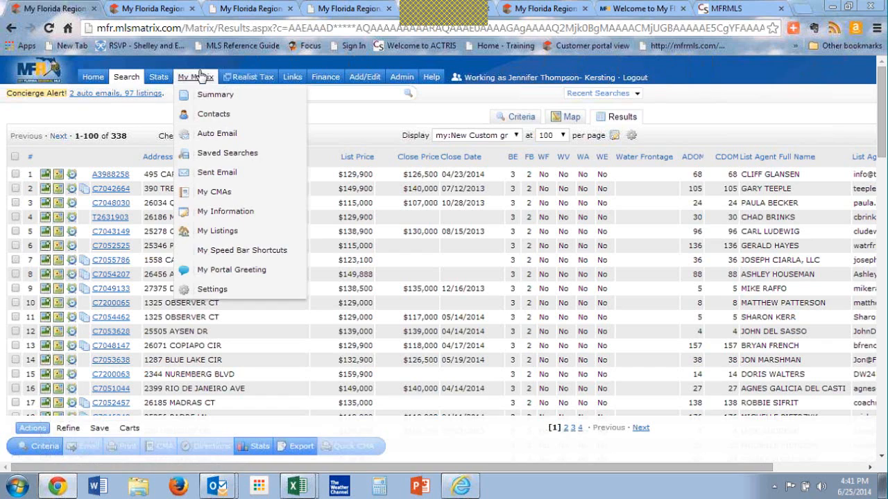
pyautogui.click(224, 250)
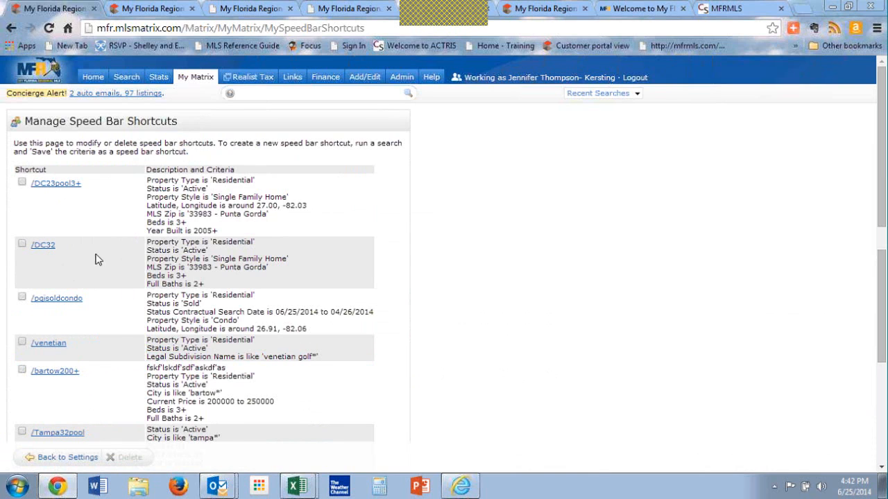
pyautogui.scroll(-3, 122, 339)
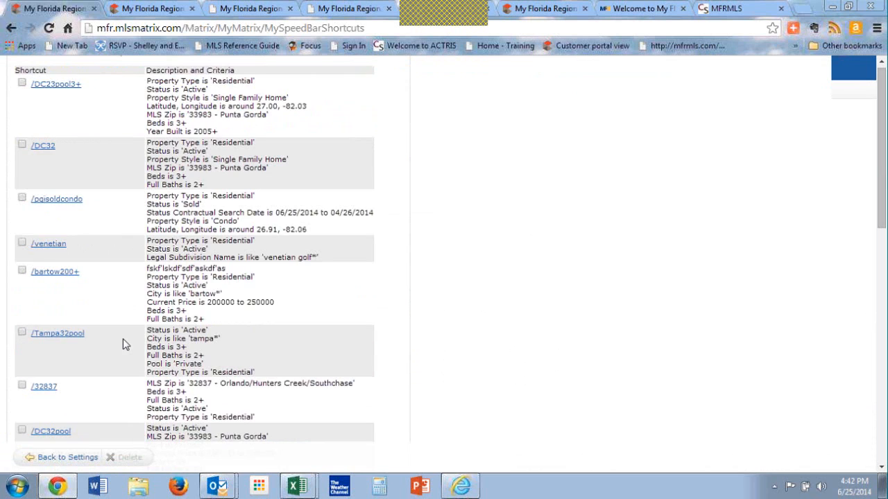
pyautogui.scroll(-10, 123, 339)
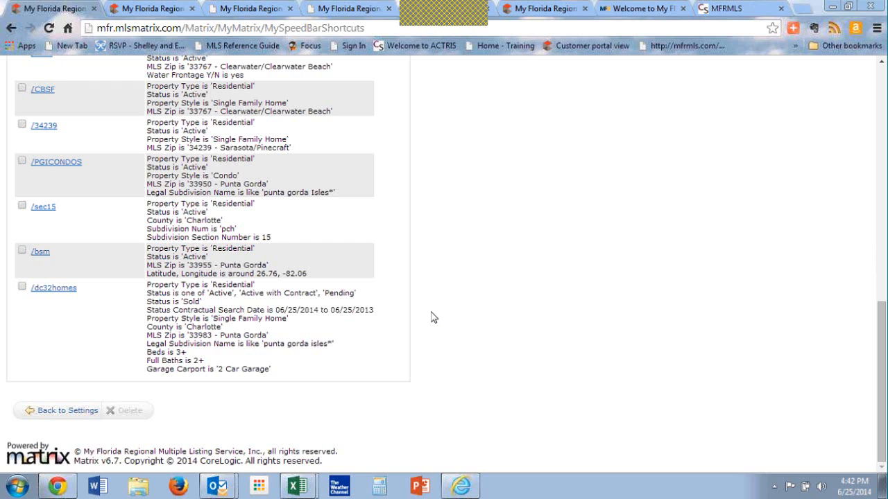
pyautogui.scroll(10, 436, 301)
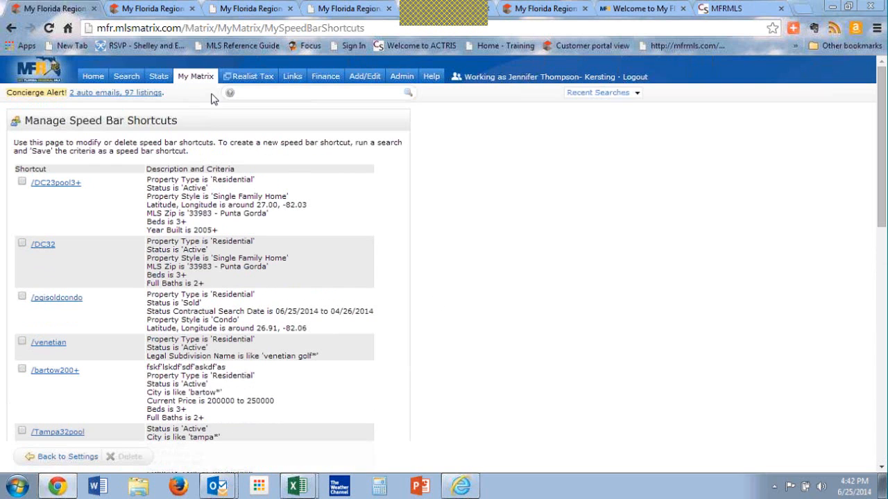
# Step: Open the residential Quick search form and enter "rio de janeiro" as the street name
pyautogui.moveTo(123, 82)
pyautogui.click(143, 114)
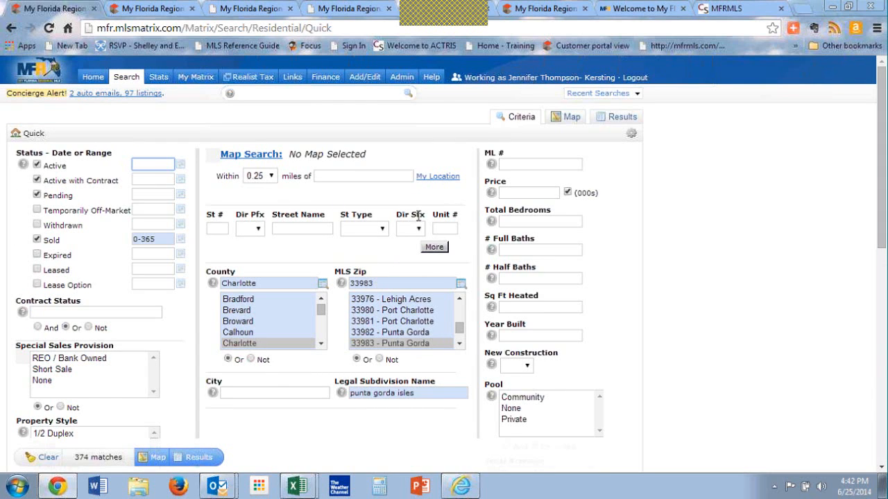
pyautogui.click(310, 227)
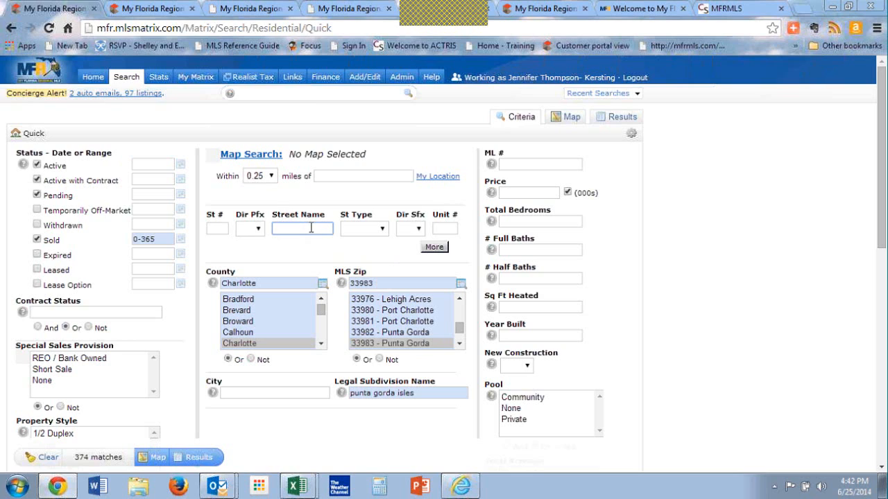
pyautogui.write('m')
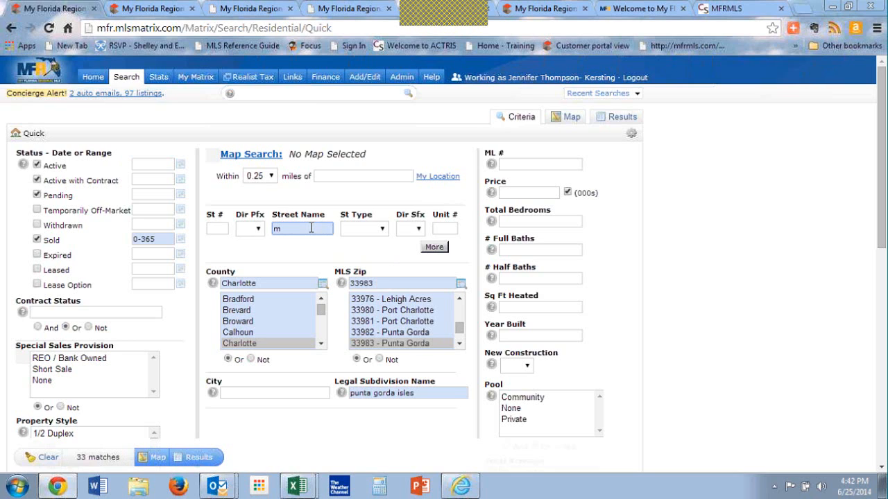
pyautogui.press('BackSpace')
pyautogui.write('re')
# Step: Add a second address line with the street name "capricorn" and show the matching listings
pyautogui.click(434, 247)
pyautogui.click(283, 247)
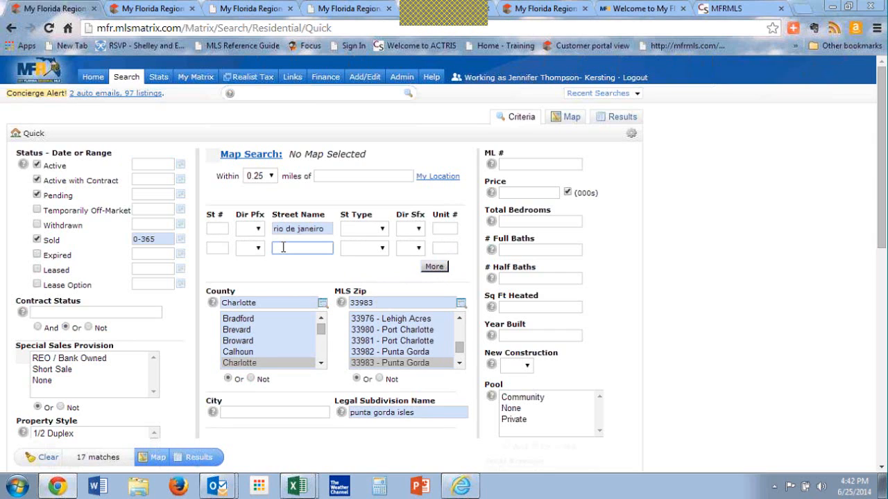
pyautogui.write('capricorn')
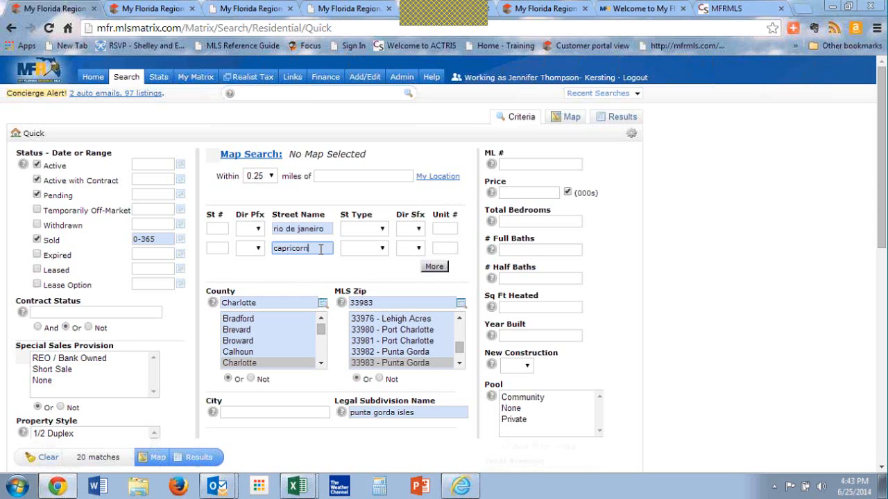
pyautogui.click(212, 460)
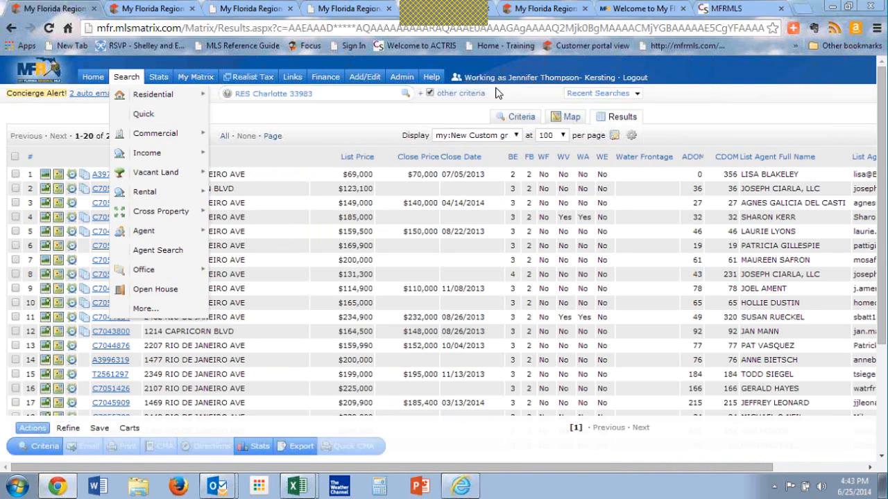
# Step: Return to the quick search criteria, clear them all, and select the Sold status
pyautogui.click(521, 116)
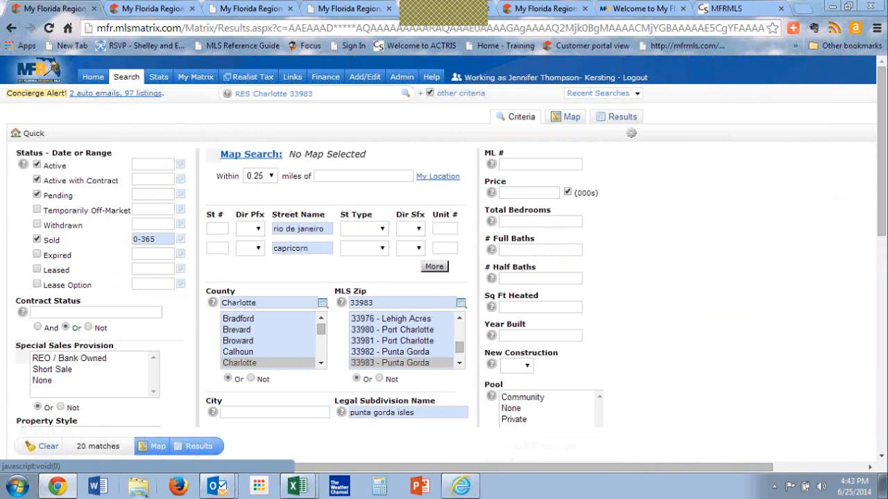
pyautogui.click(41, 446)
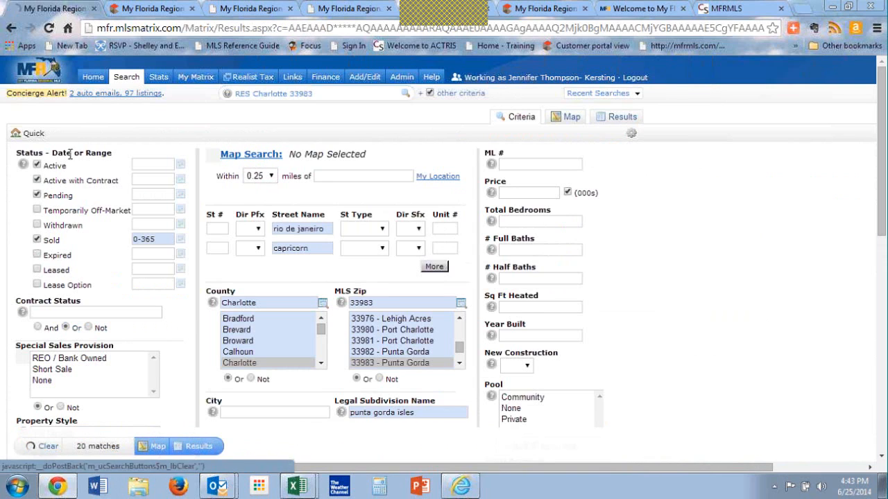
pyautogui.click(37, 240)
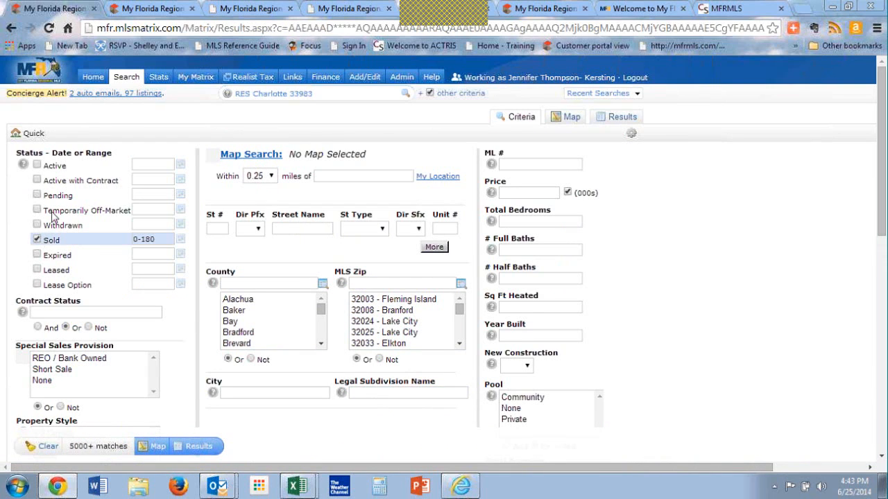
# Step: Open the map search and bring the Port Charlotte, Charlotte Harbor and Harbour Heights area into close view
pyautogui.click(241, 156)
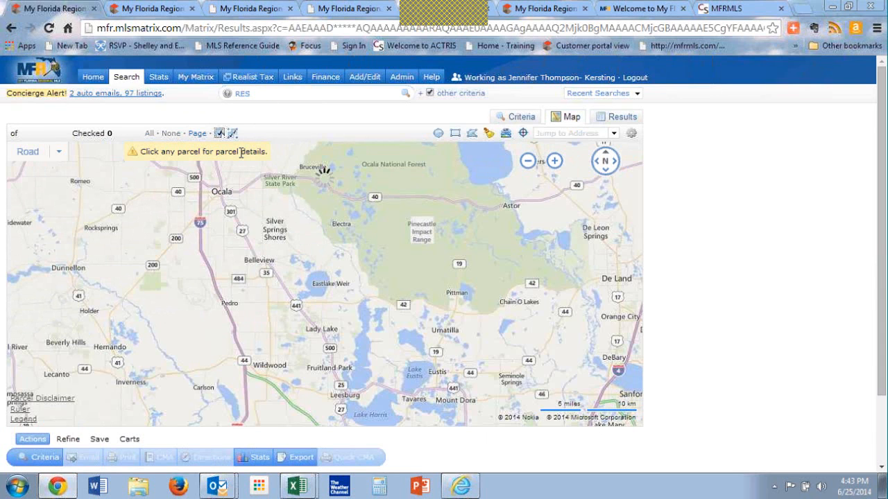
pyautogui.click(527, 161)
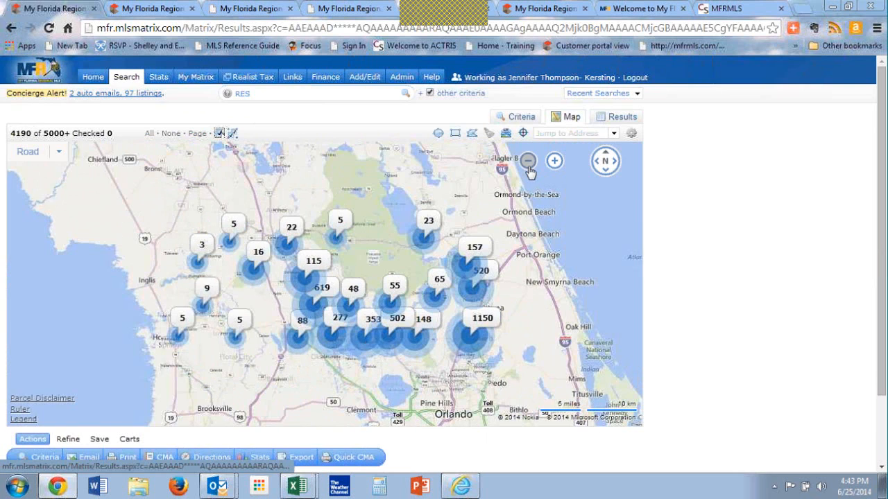
pyautogui.click(528, 167)
pyautogui.click(555, 164)
pyautogui.click(556, 164)
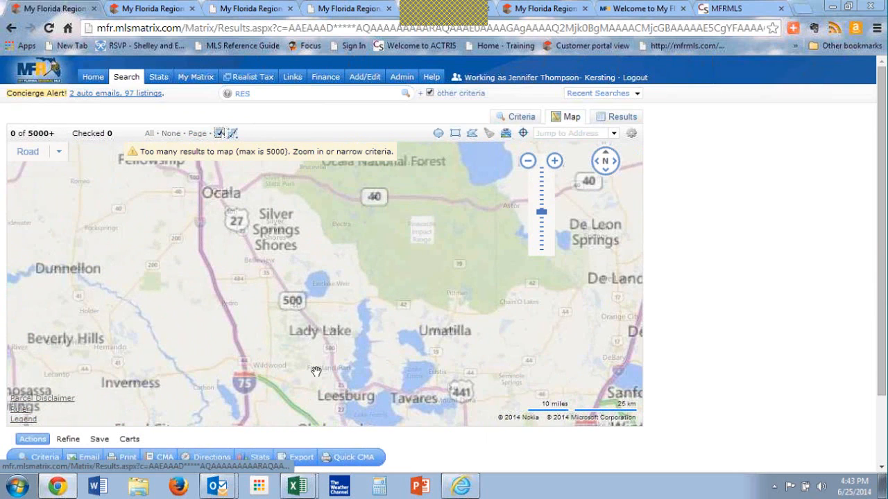
pyautogui.moveTo(316, 372); pyautogui.dragTo(509, 31)
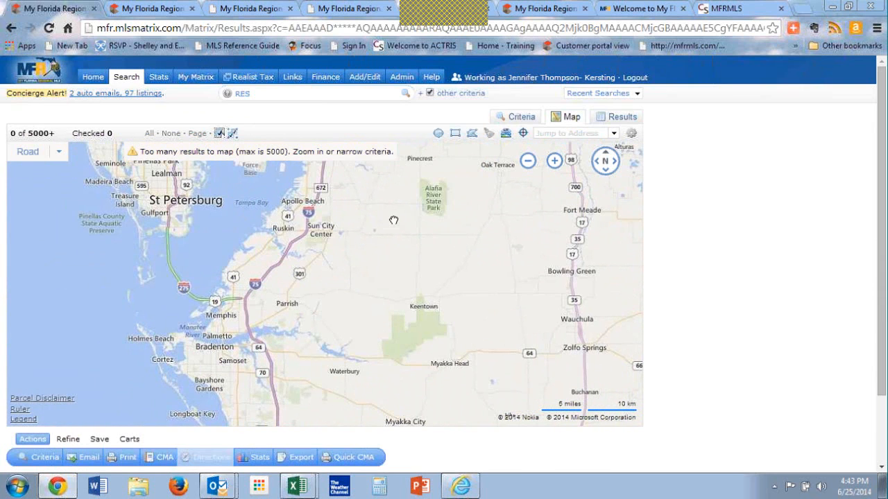
pyautogui.moveTo(310, 389); pyautogui.dragTo(240, 224)
pyautogui.moveTo(320, 389); pyautogui.dragTo(348, 283)
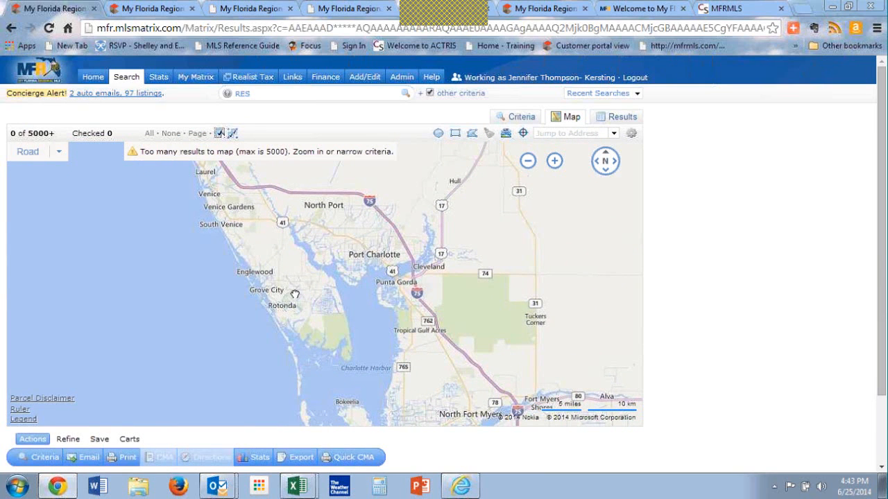
pyautogui.moveTo(295, 295); pyautogui.dragTo(238, 303)
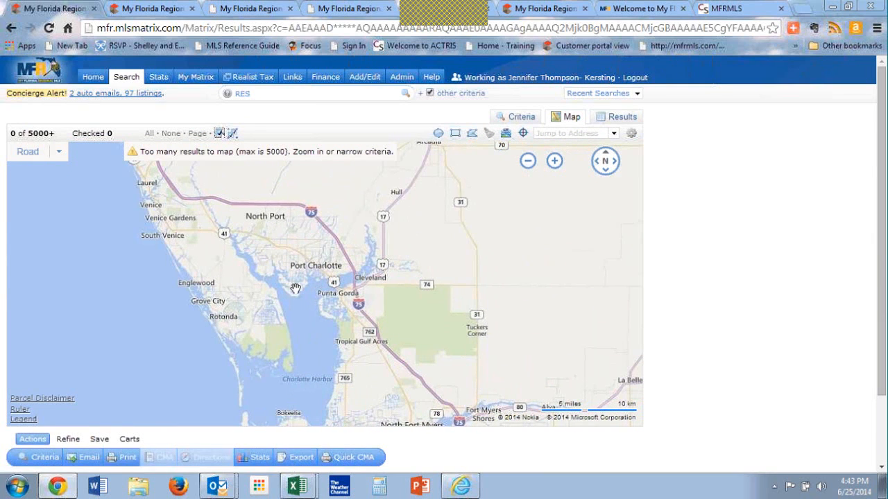
pyautogui.scroll(1, 295, 288)
pyautogui.scroll(1, 365, 282)
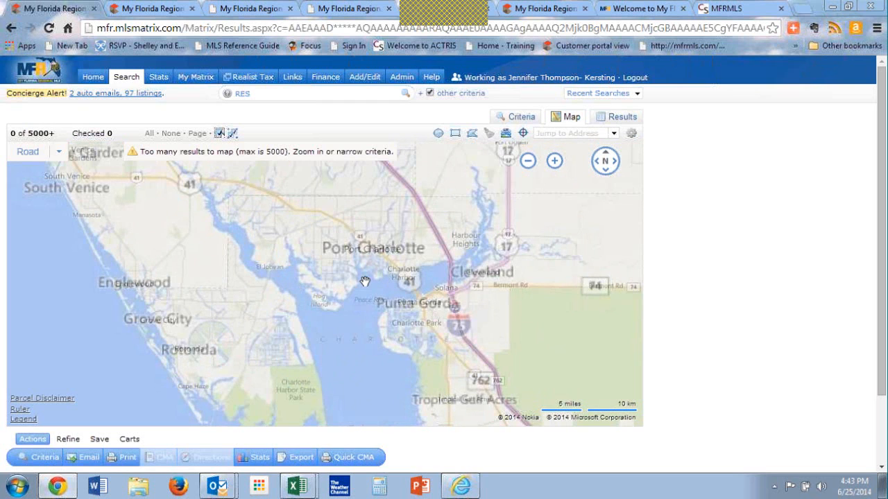
pyautogui.moveTo(363, 281); pyautogui.dragTo(273, 360)
pyautogui.scroll(1, 273, 361)
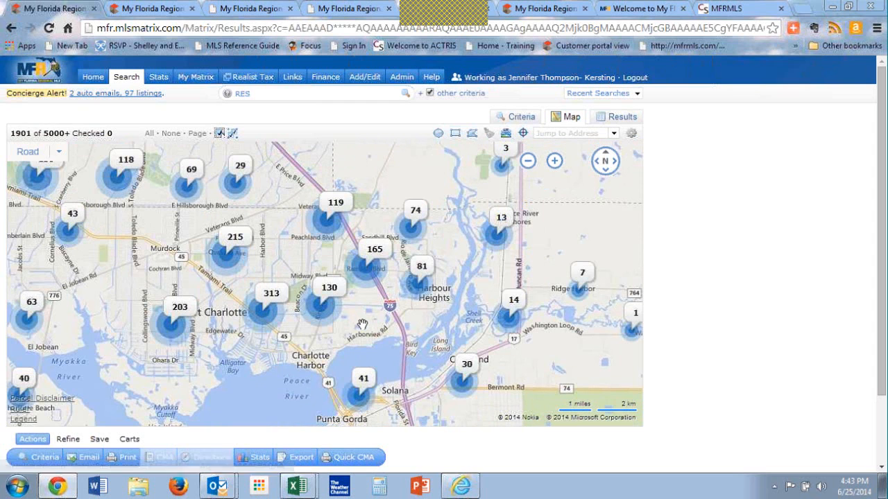
pyautogui.scroll(1, 362, 323)
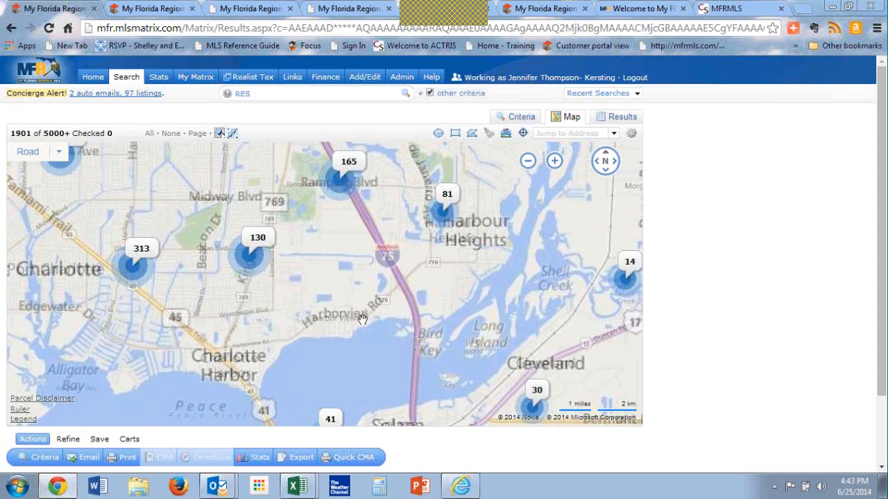
# Step: Draw a rectangular search area from Harbor Blvd to just past I-75, and exclude a narrow overlapping rectangle along Kings Hwy
pyautogui.click(455, 132)
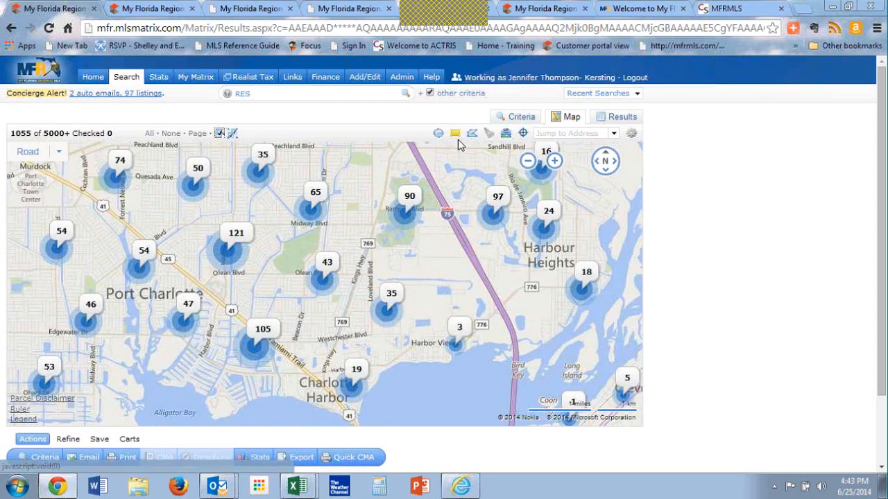
pyautogui.moveTo(233, 185); pyautogui.dragTo(494, 378)
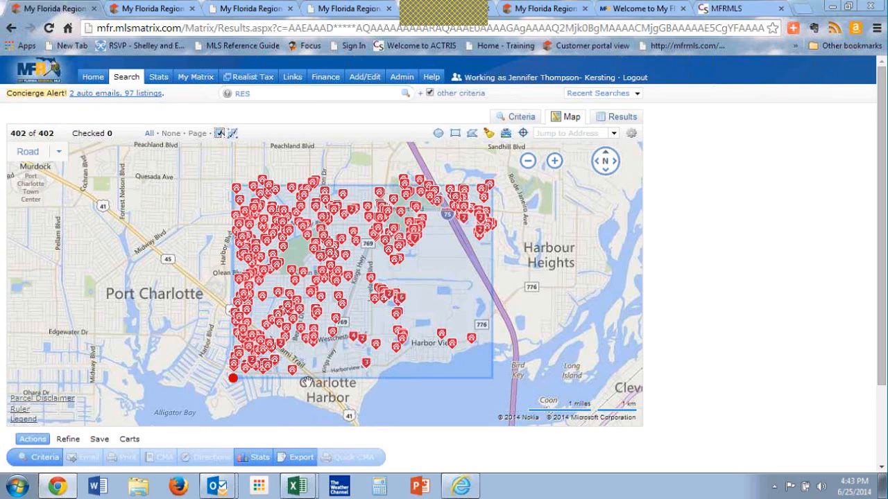
pyautogui.click(453, 134)
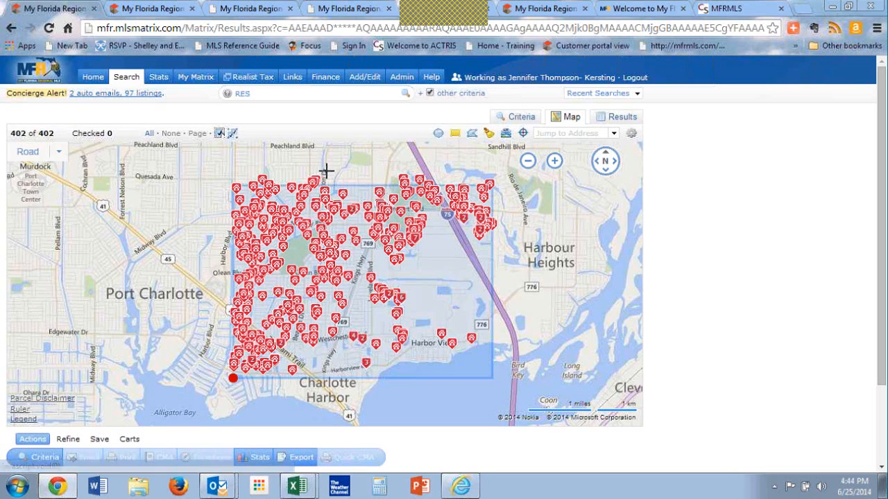
pyautogui.moveTo(338, 170); pyautogui.dragTo(404, 411)
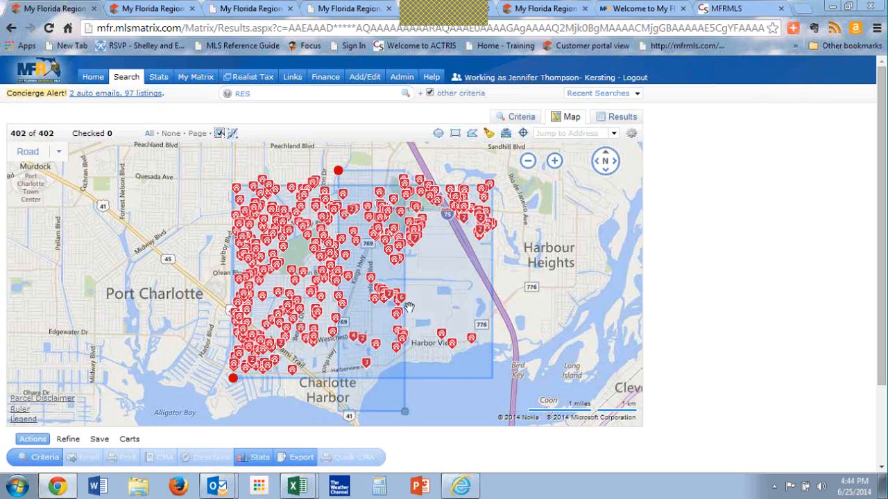
pyautogui.click(338, 170)
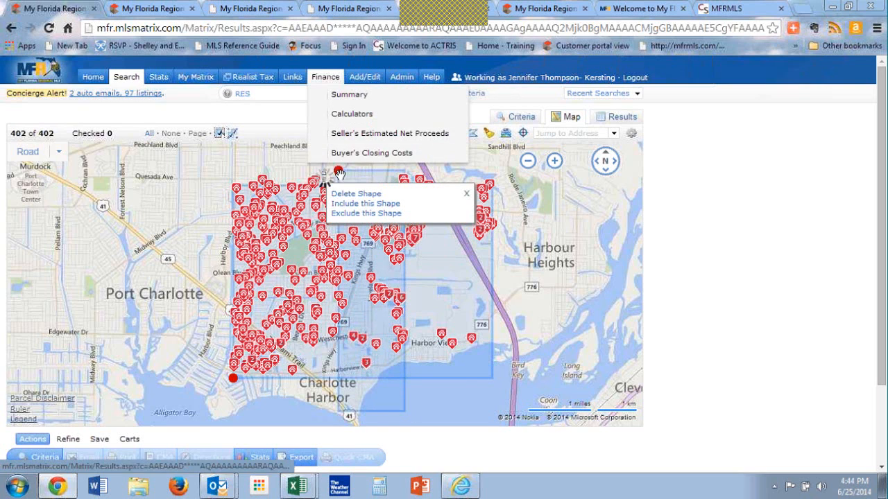
pyautogui.click(345, 215)
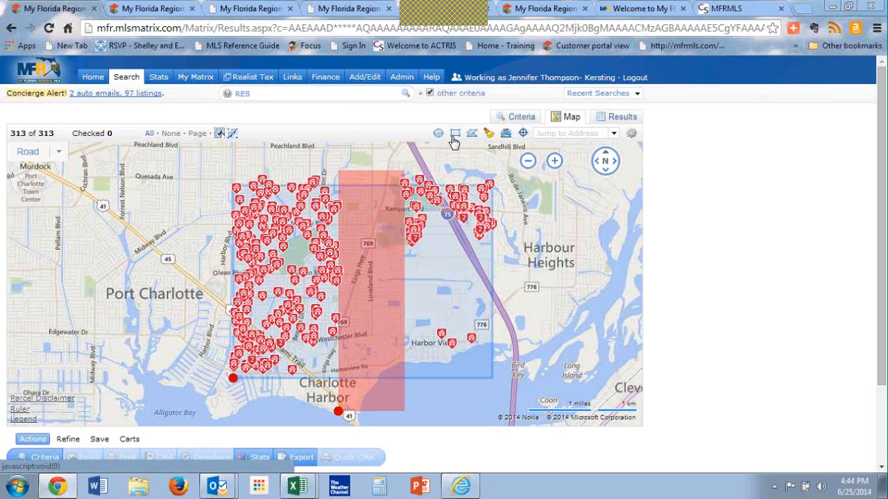
# Step: Delete the excluded rectangle from the map and include the remaining large rectangle in the search
pyautogui.click(338, 412)
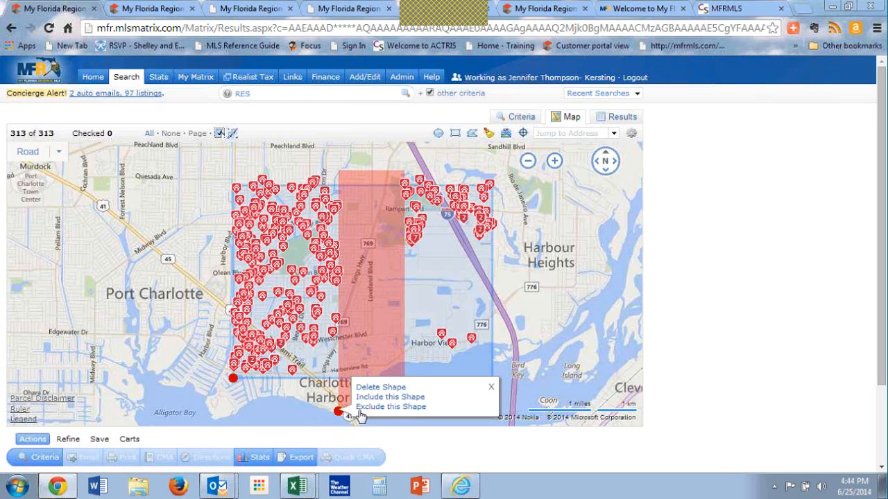
pyautogui.click(372, 387)
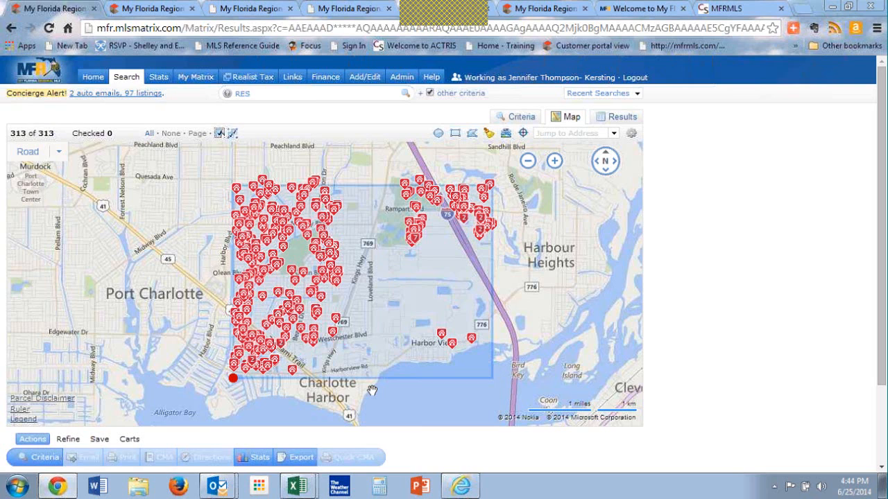
pyautogui.click(233, 378)
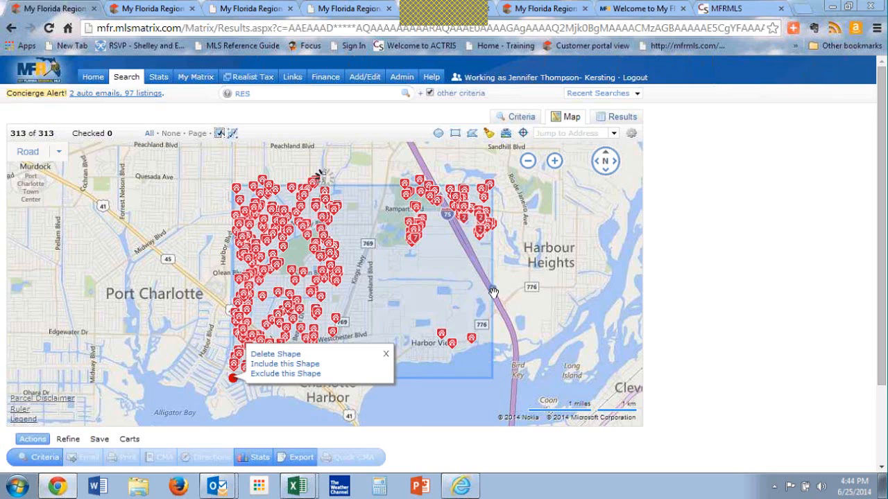
pyautogui.click(285, 363)
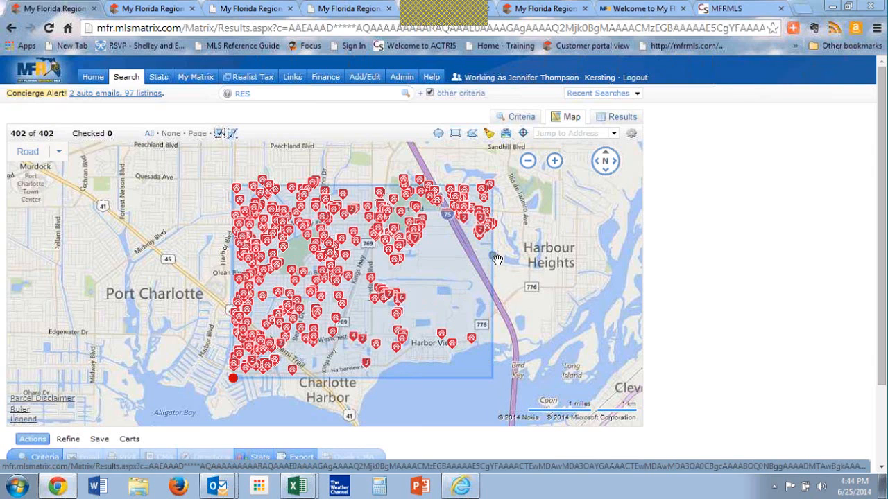
# Step: Shrink the remaining rectangle so it ends near Kings Hwy on the east and south of Olean Blvd on the north
pyautogui.moveTo(495, 262); pyautogui.dragTo(342, 282)
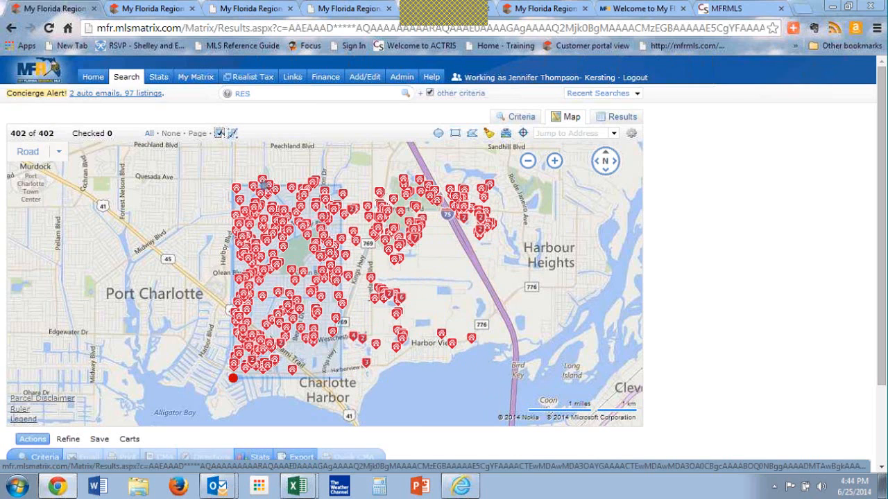
pyautogui.moveTo(287, 186); pyautogui.dragTo(285, 296)
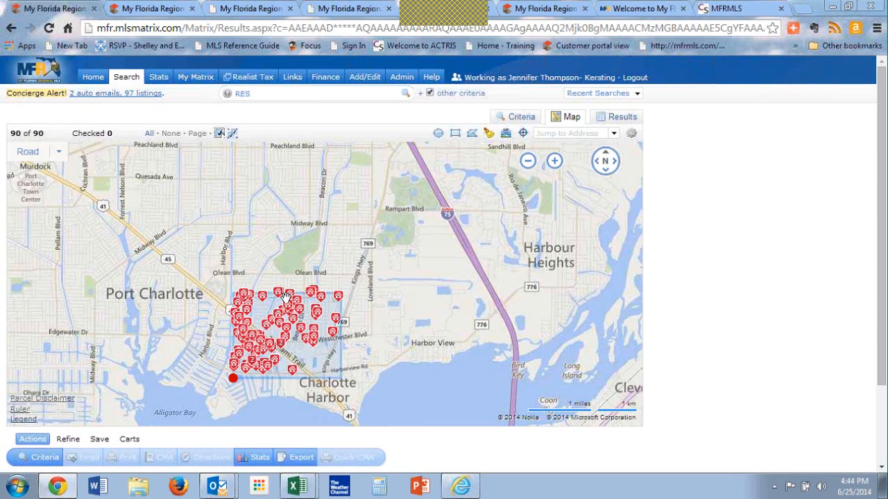
pyautogui.moveTo(321, 315)
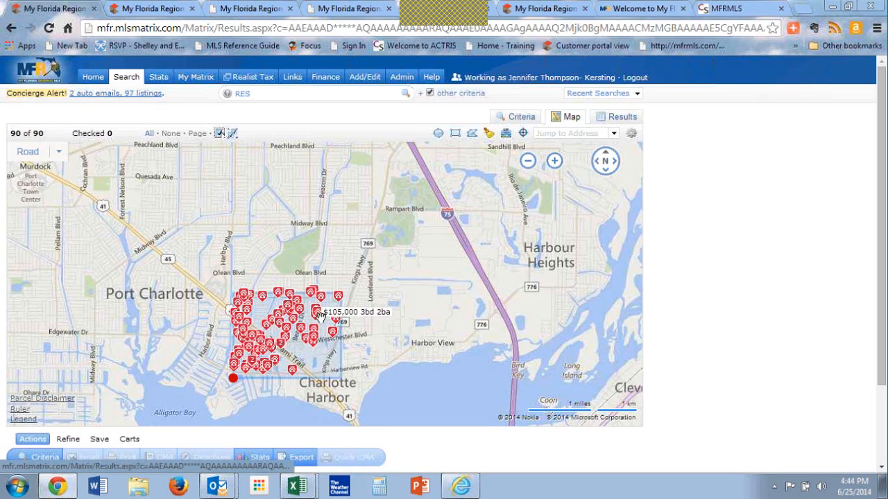
# Step: Add a freeform polygon search area north of the rectangle, between Harbor Blvd and Beacon Dr
pyautogui.click(233, 379)
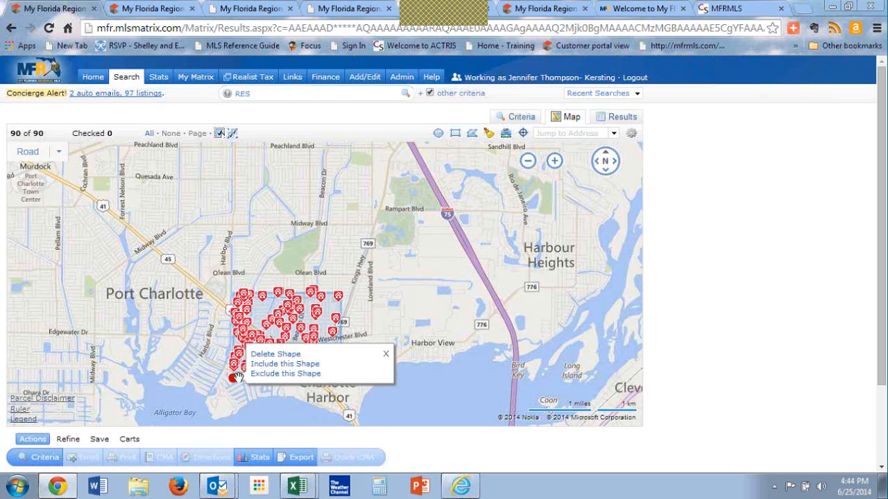
pyautogui.click(471, 134)
pyautogui.click(229, 197)
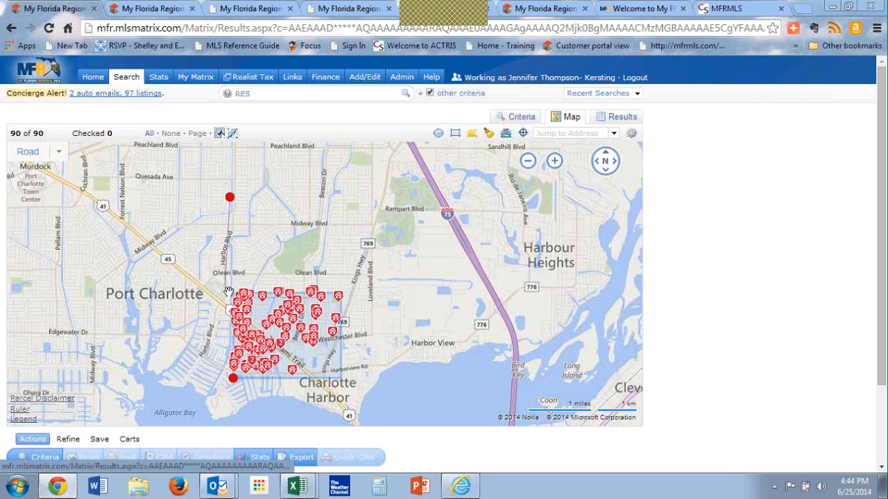
pyautogui.click(226, 287)
pyautogui.click(312, 268)
pyautogui.click(324, 188)
pyautogui.click(276, 232)
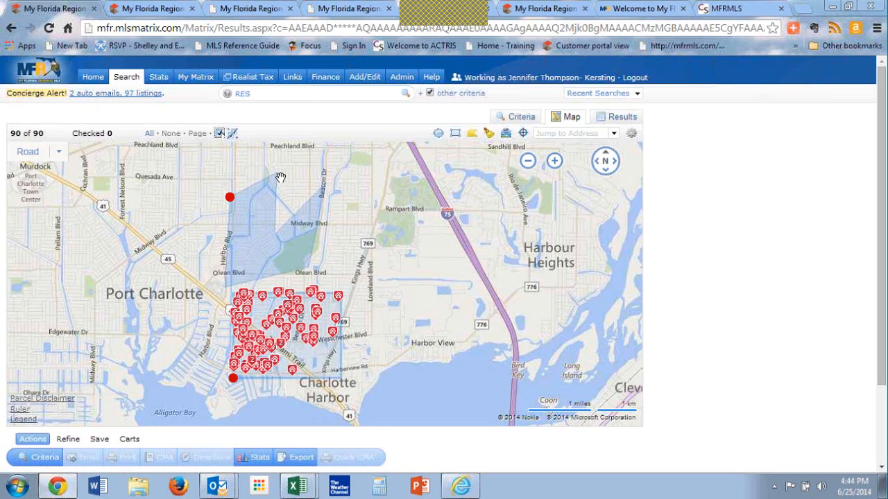
pyautogui.click(229, 196)
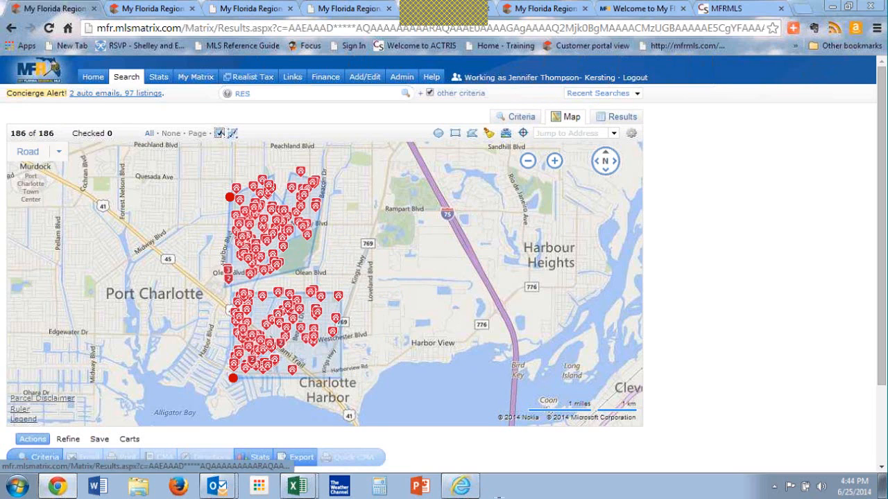
# Step: Clear all map shapes and draw a small rectangular search area around Olean Blvd and Beacon Dr
pyautogui.click(492, 139)
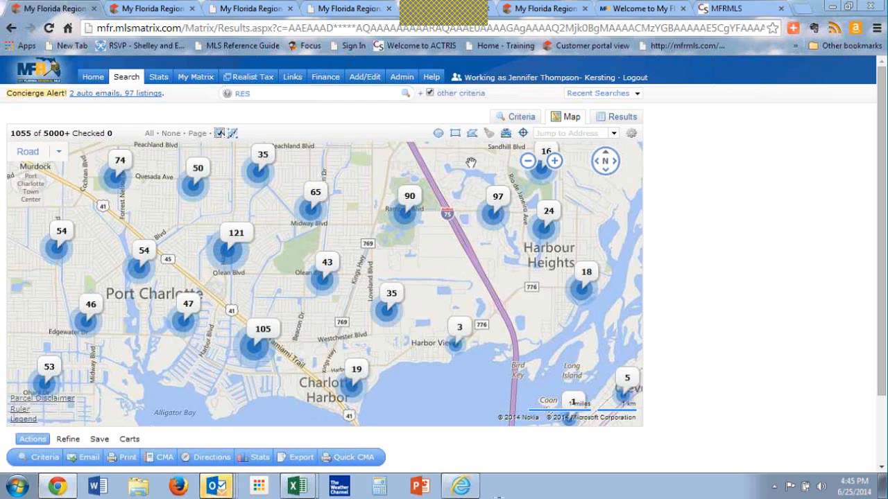
pyautogui.click(455, 132)
pyautogui.moveTo(287, 248); pyautogui.dragTo(346, 317)
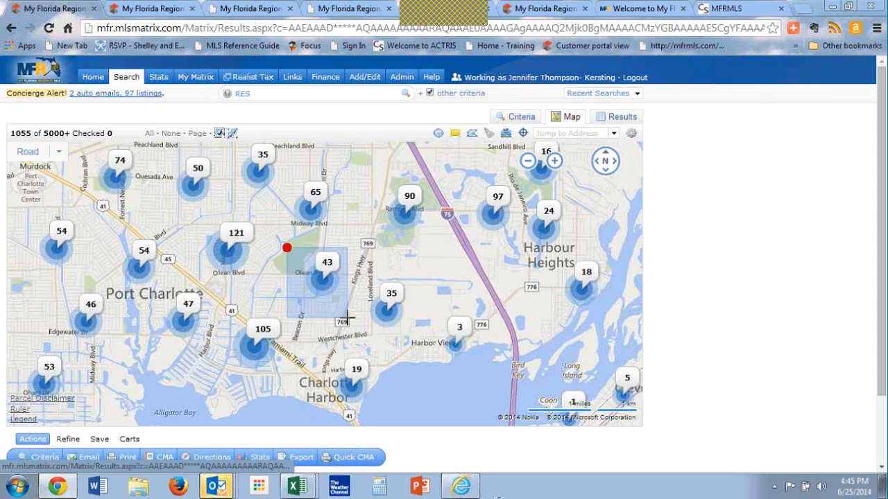
# Step: Enable pin checking on the map and check seven sold listing pins in and around the new rectangle
pyautogui.doubleClick(367, 289)
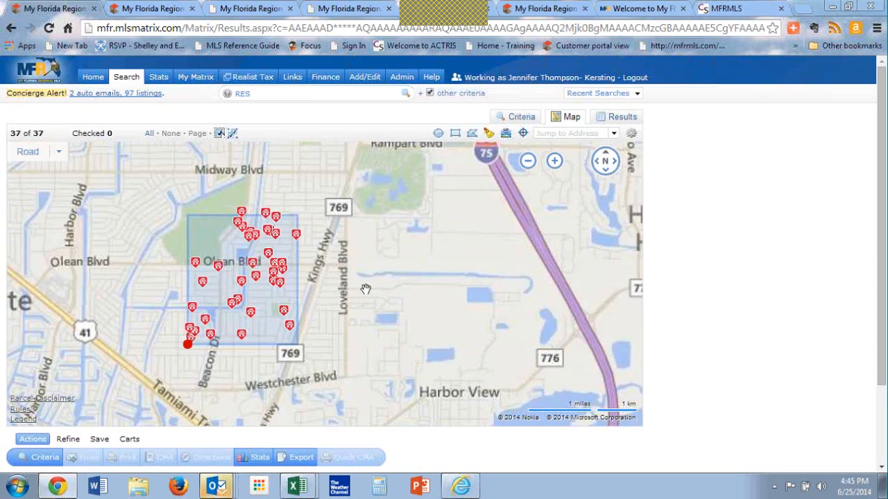
pyautogui.moveTo(365, 289); pyautogui.dragTo(484, 339)
pyautogui.moveTo(344, 250)
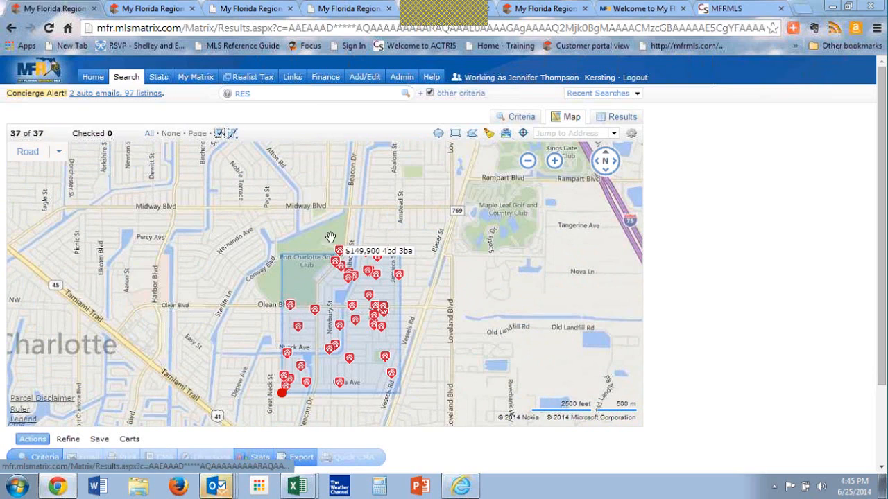
pyautogui.click(219, 134)
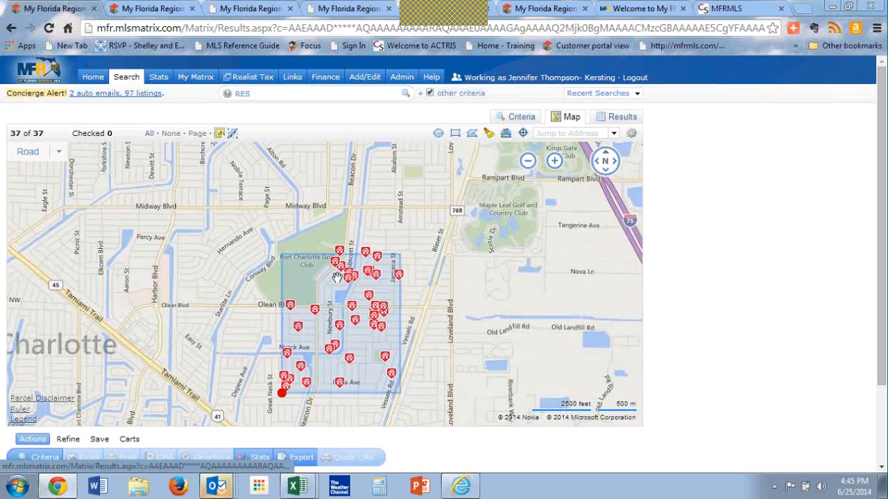
pyautogui.click(340, 252)
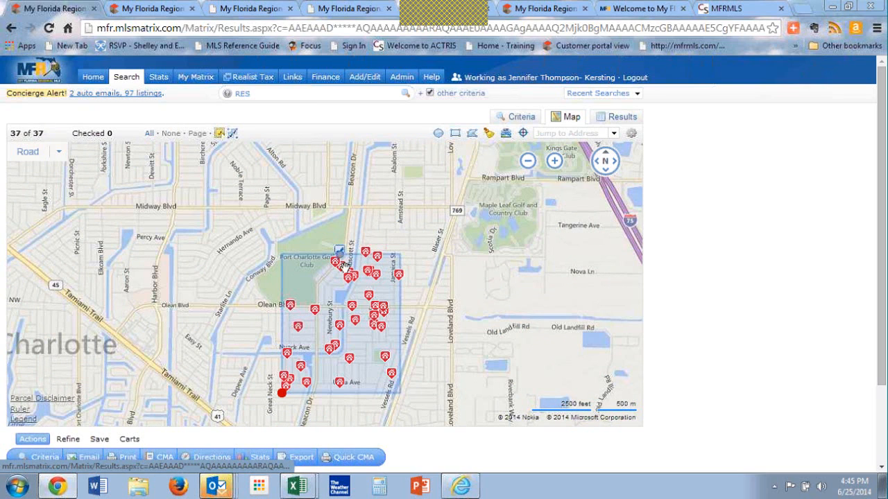
pyautogui.click(385, 311)
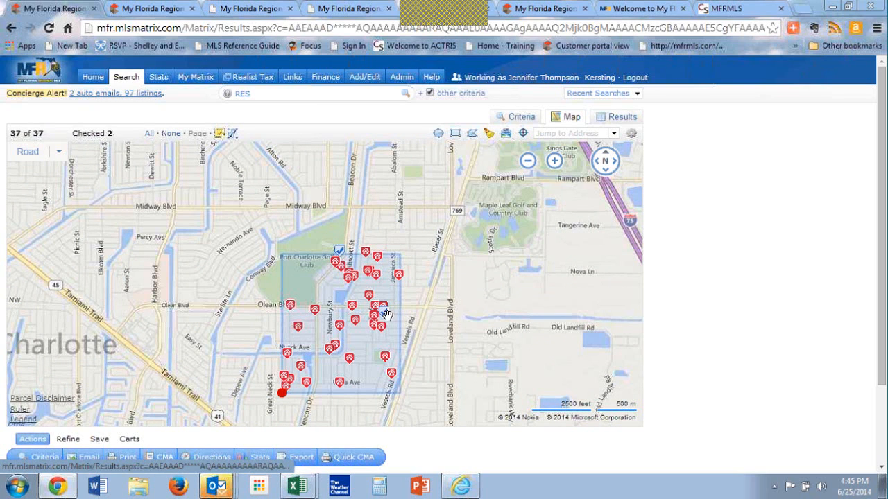
pyautogui.click(385, 357)
pyautogui.click(391, 375)
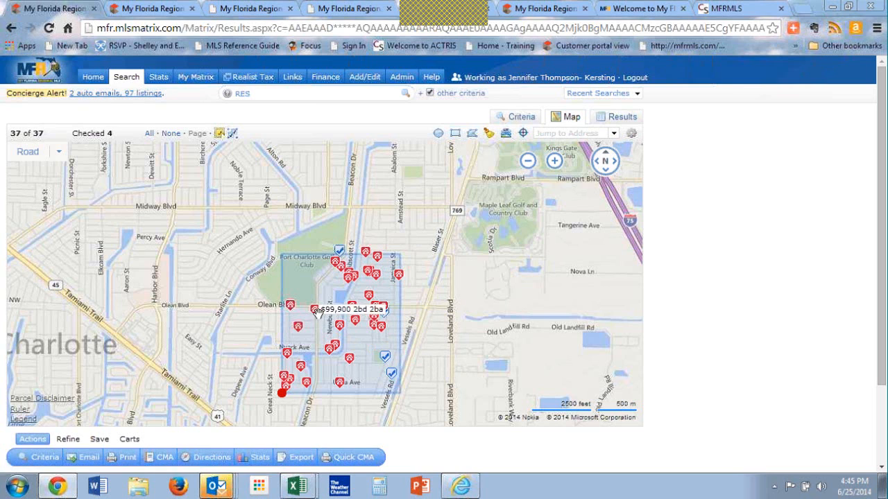
pyautogui.click(314, 310)
pyautogui.click(298, 328)
pyautogui.click(349, 358)
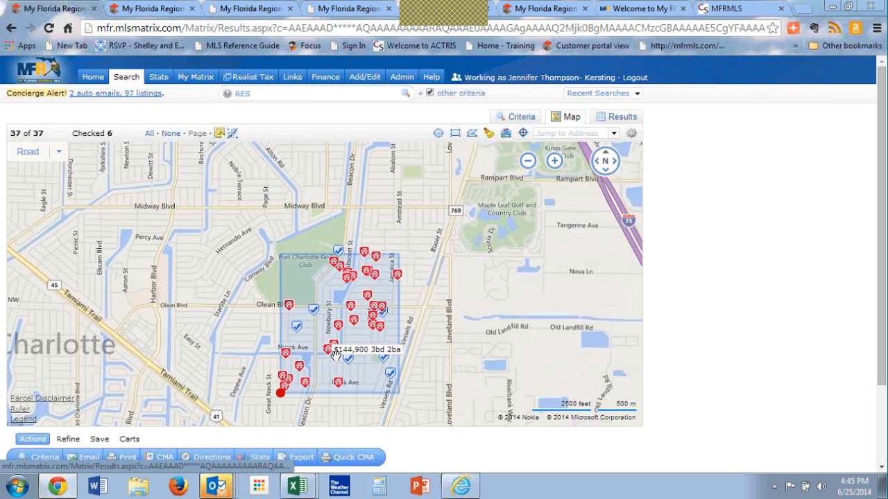
# Step: Check three more sold listing pins inside the rectangle and view the checked listings in the results grid
pyautogui.click(329, 349)
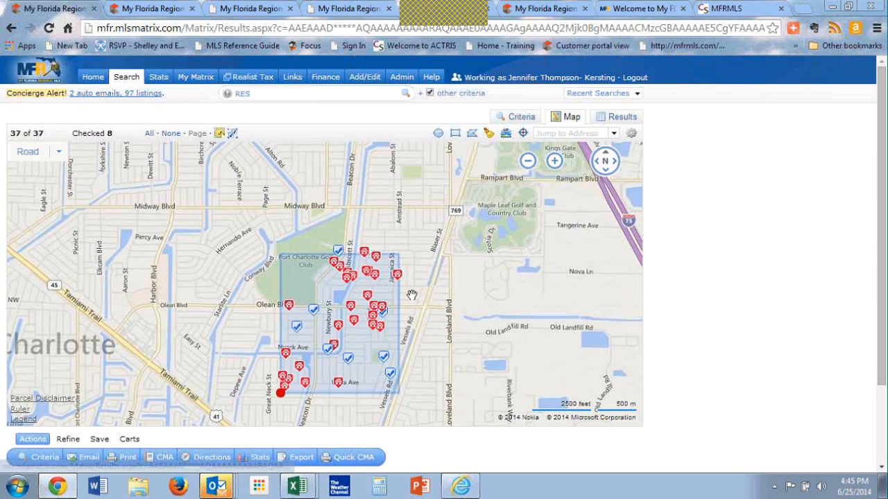
pyautogui.click(368, 296)
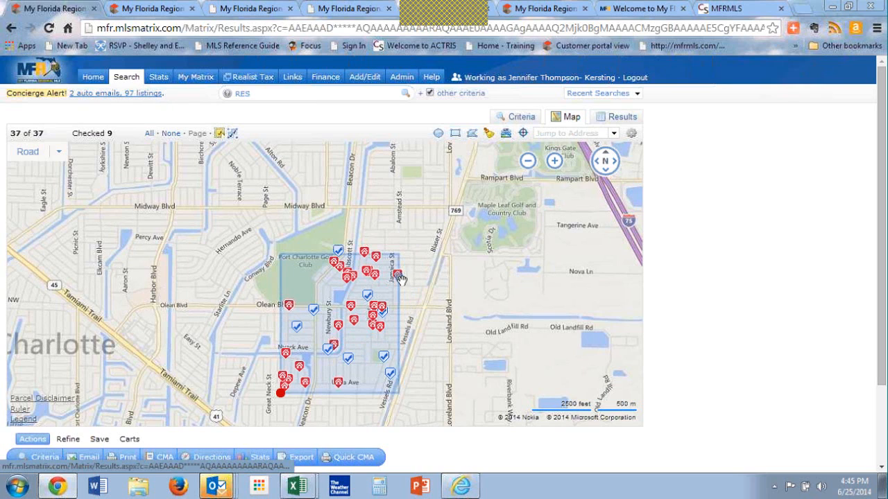
pyautogui.click(396, 276)
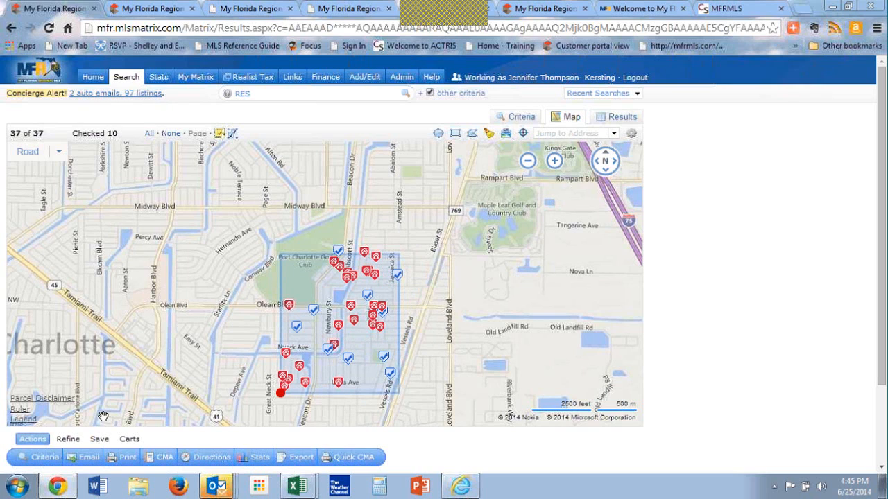
pyautogui.click(627, 119)
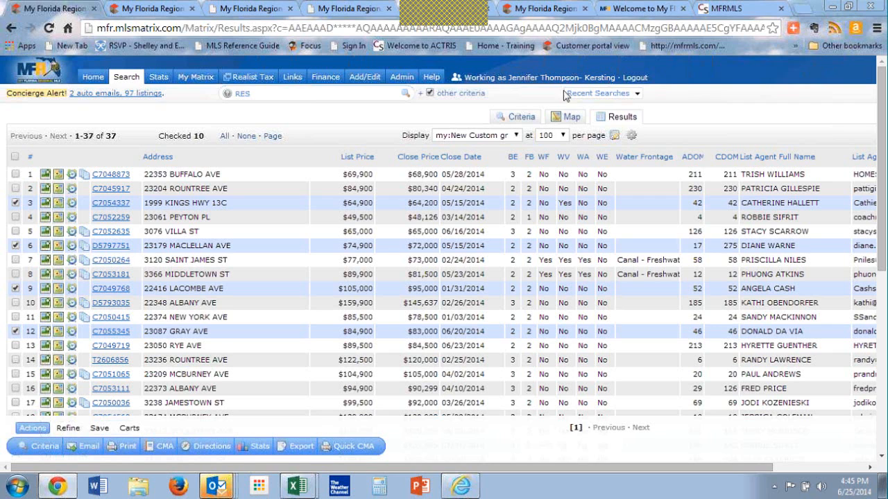
# Step: Return to the map and check all pins in an area across the upper part of the rectangle, down to just below Olean Blvd
pyautogui.click(569, 118)
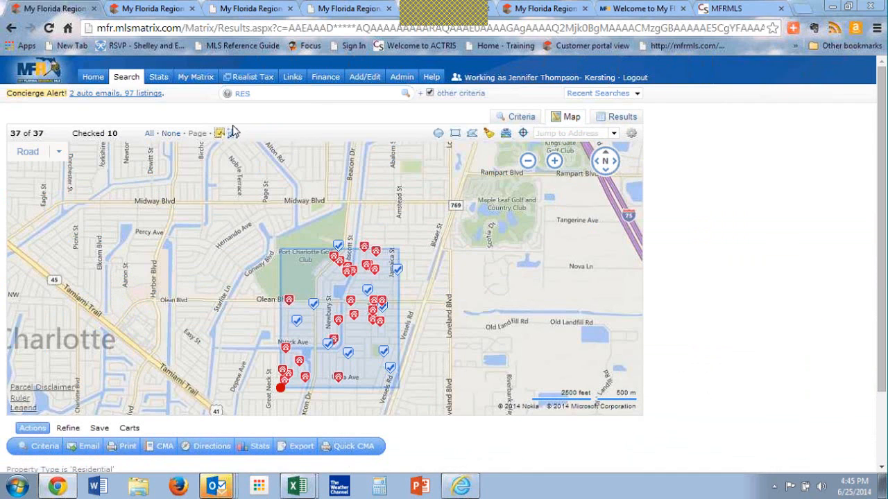
pyautogui.press('ctrl')
pyautogui.press('ctrl')
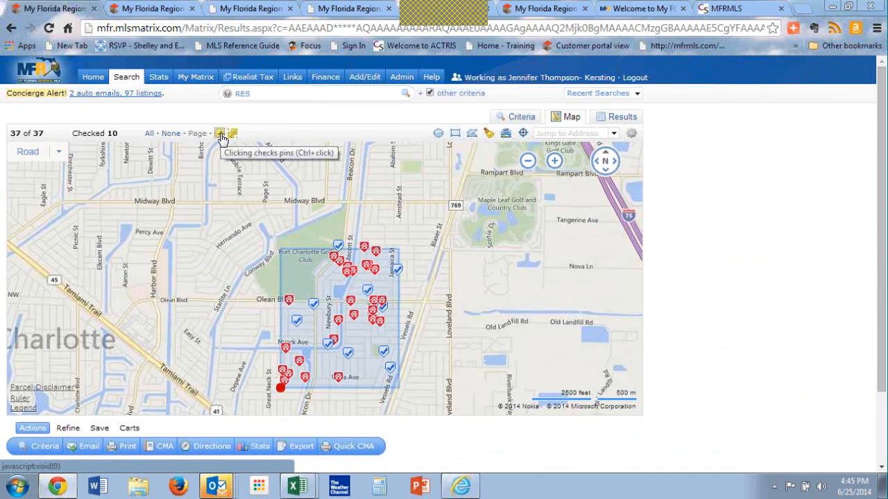
pyautogui.press('ctrl')
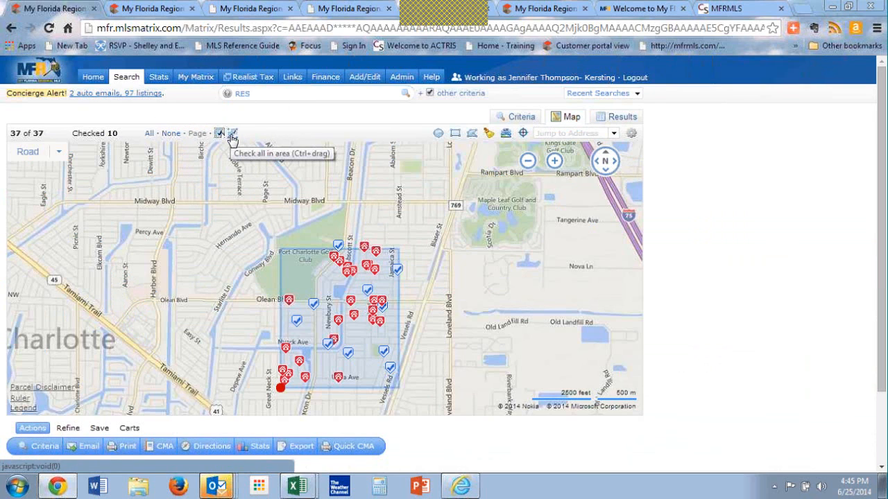
pyautogui.click(233, 138)
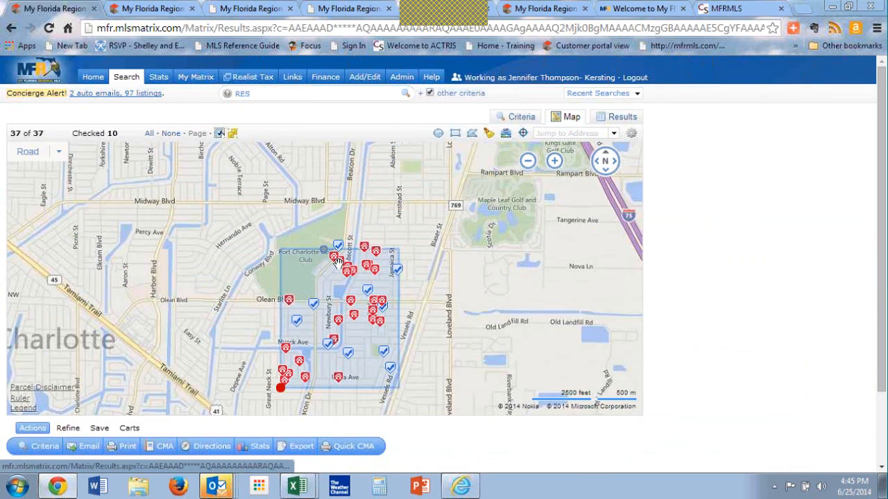
pyautogui.moveTo(311, 261); pyautogui.dragTo(410, 313)
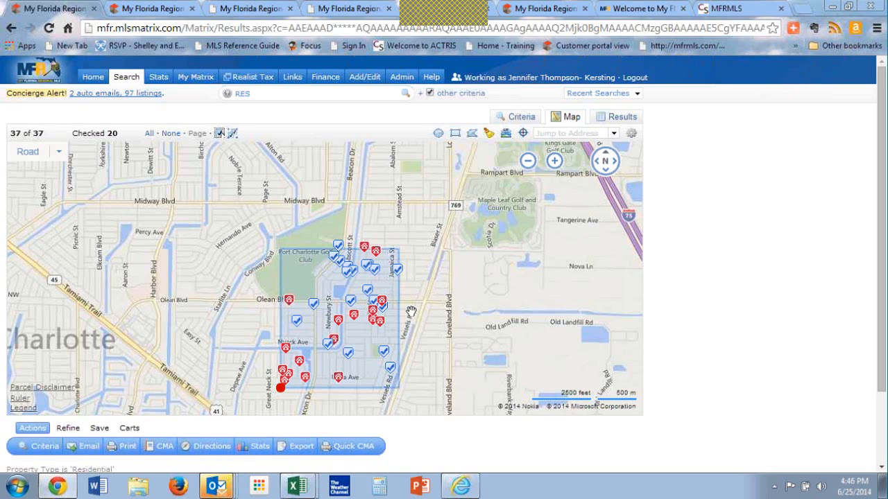
# Step: Review the area-checked listings in the results grid
pyautogui.click(281, 94)
pyautogui.moveTo(231, 103); pyautogui.dragTo(167, 113)
pyautogui.click(611, 123)
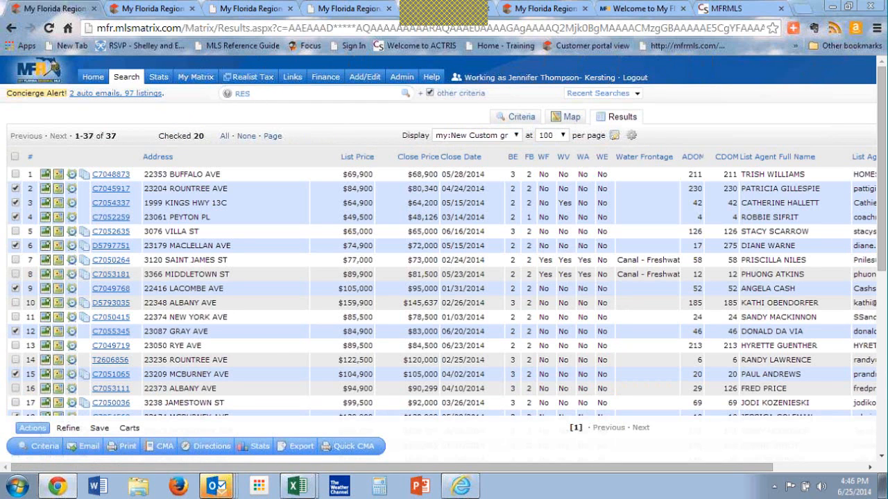
pyautogui.click(615, 136)
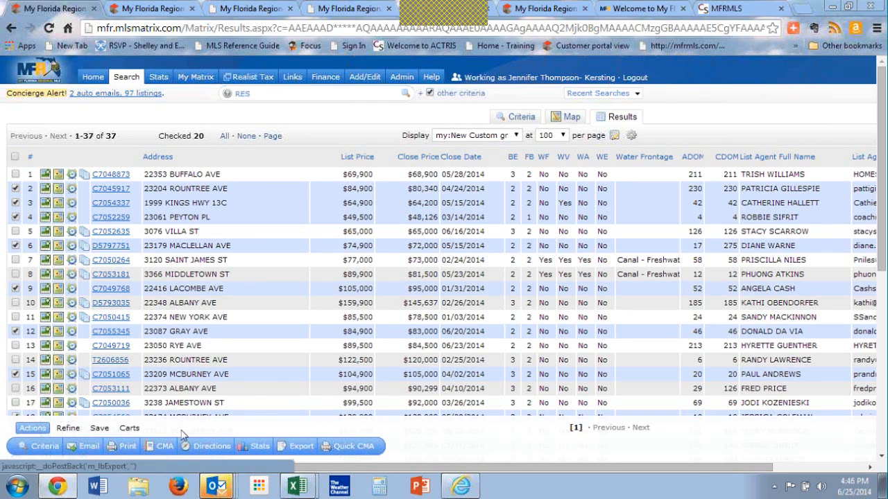
# Step: Add ML Number in ascending order as the last sort field for the results and apply the sort
pyautogui.click(73, 428)
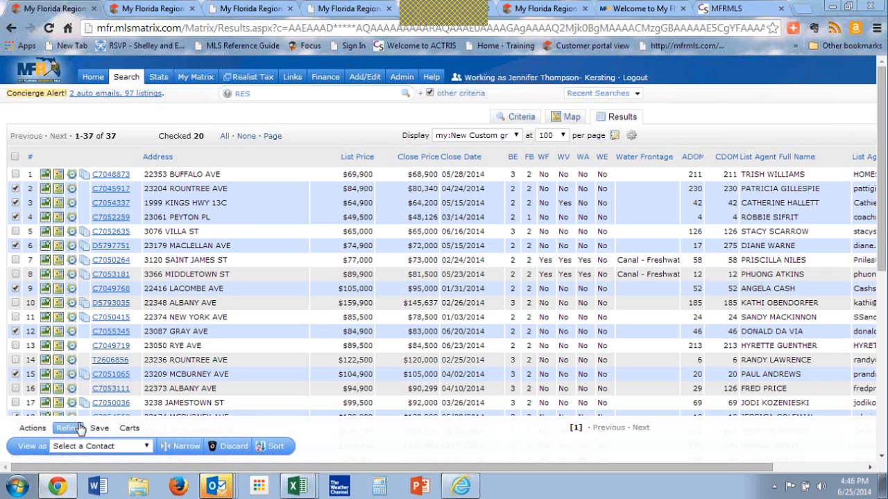
pyautogui.click(274, 447)
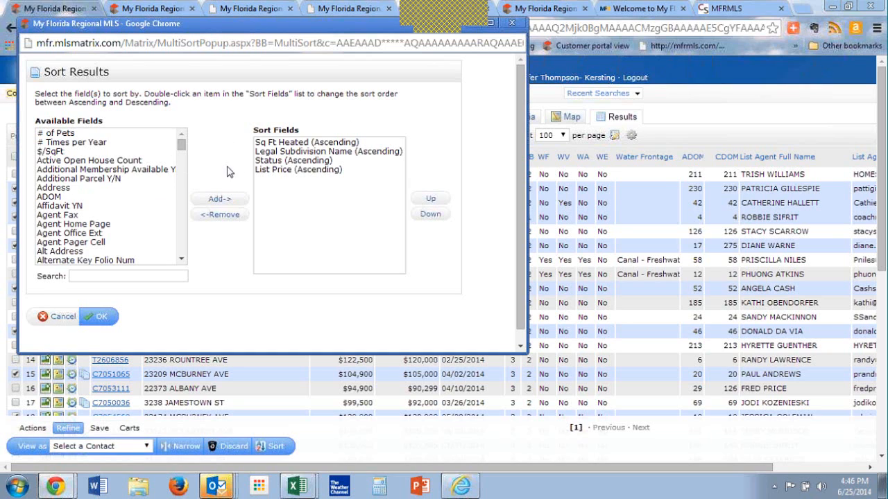
pyautogui.click(105, 207)
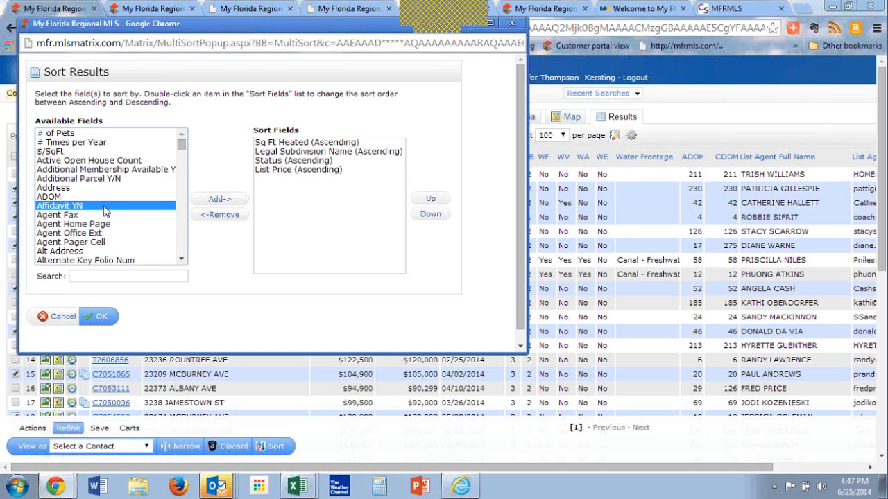
pyautogui.press('m')
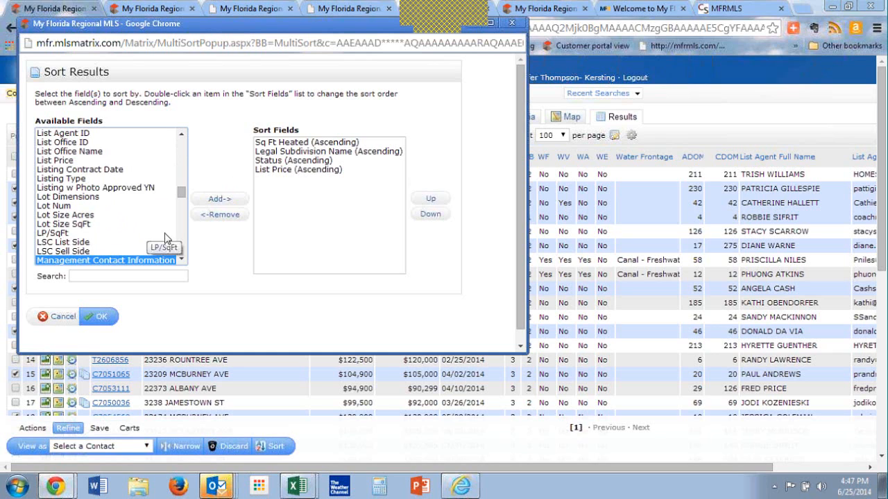
pyautogui.scroll(-4, 182, 261)
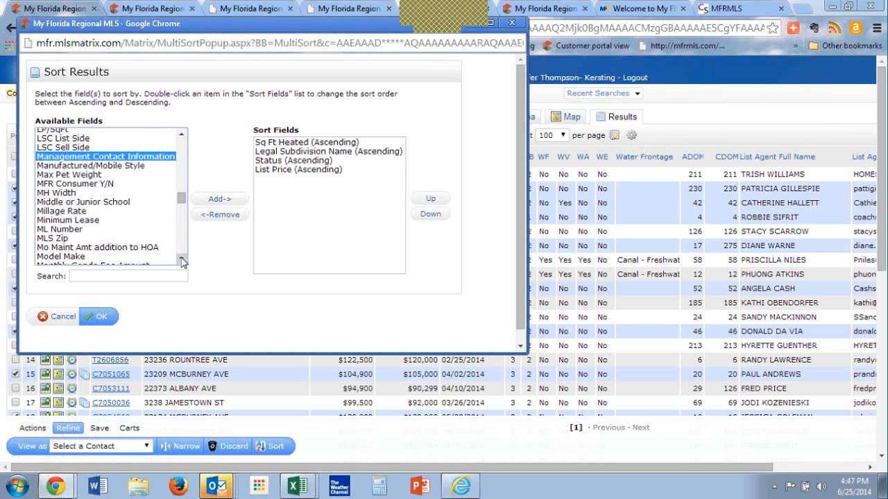
pyautogui.click(77, 232)
pyautogui.click(217, 202)
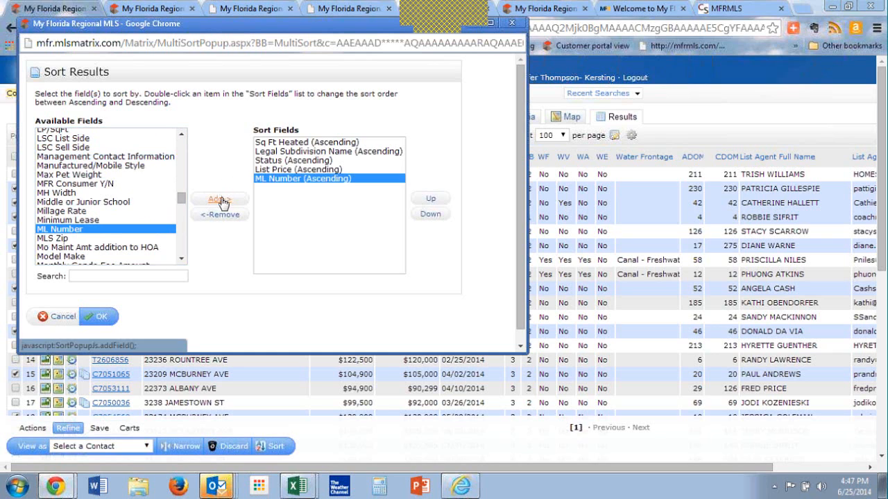
pyautogui.click(102, 317)
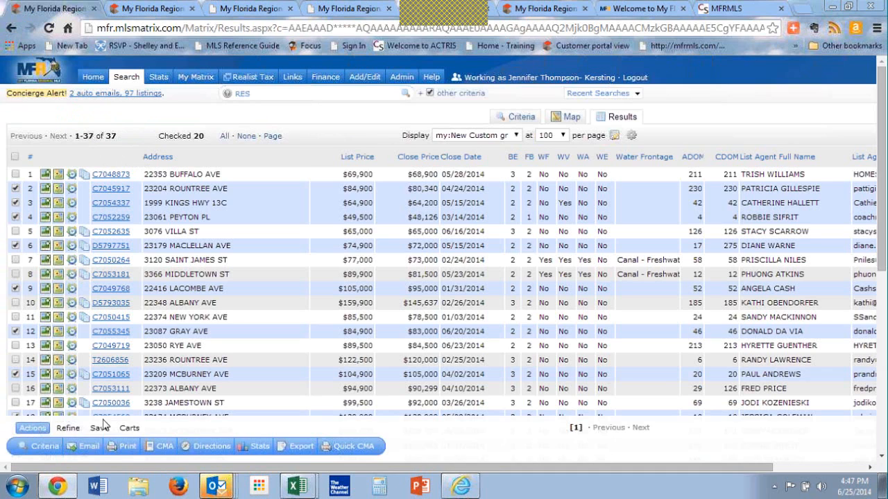
# Step: Examine the available sort fields beginning with F and leave the sort settings unchanged
pyautogui.click(69, 428)
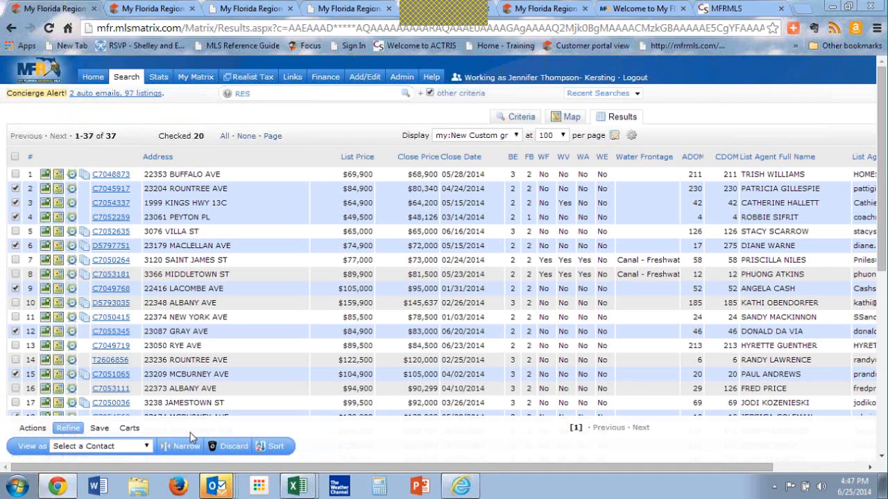
pyautogui.click(271, 447)
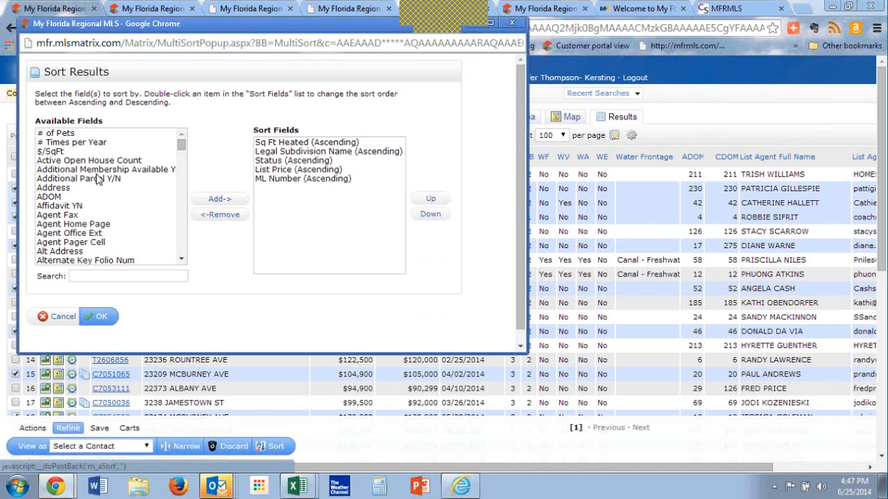
pyautogui.click(97, 179)
pyautogui.press('f')
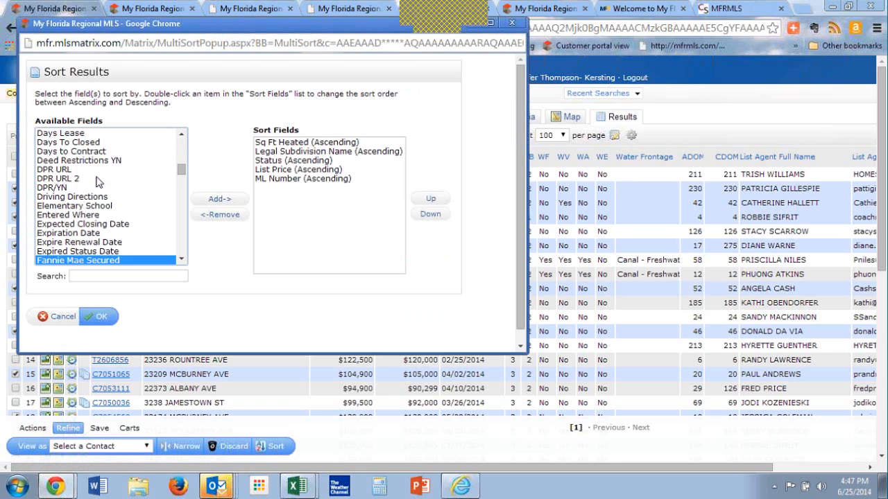
pyautogui.click(185, 241)
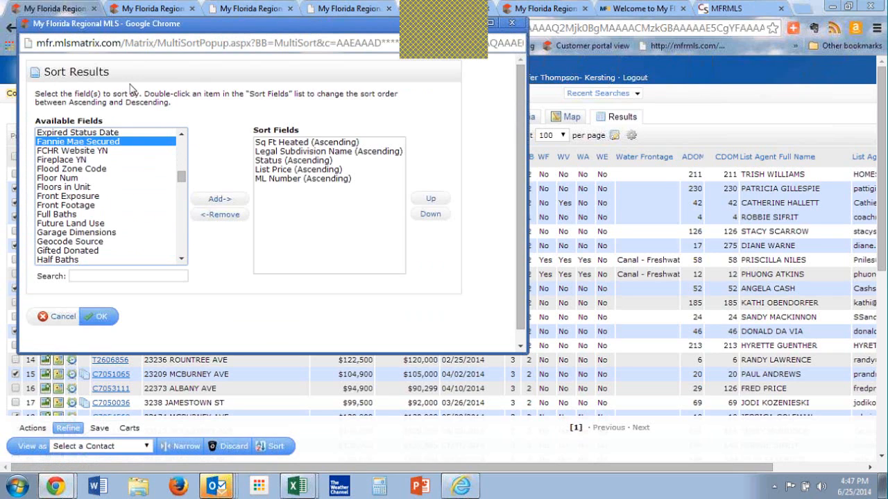
pyautogui.moveTo(210, 23); pyautogui.dragTo(243, 115)
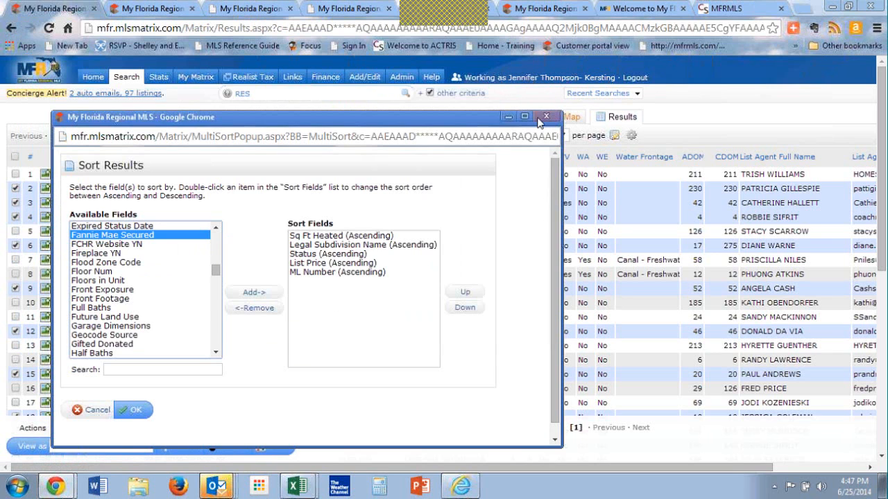
pyautogui.click(537, 119)
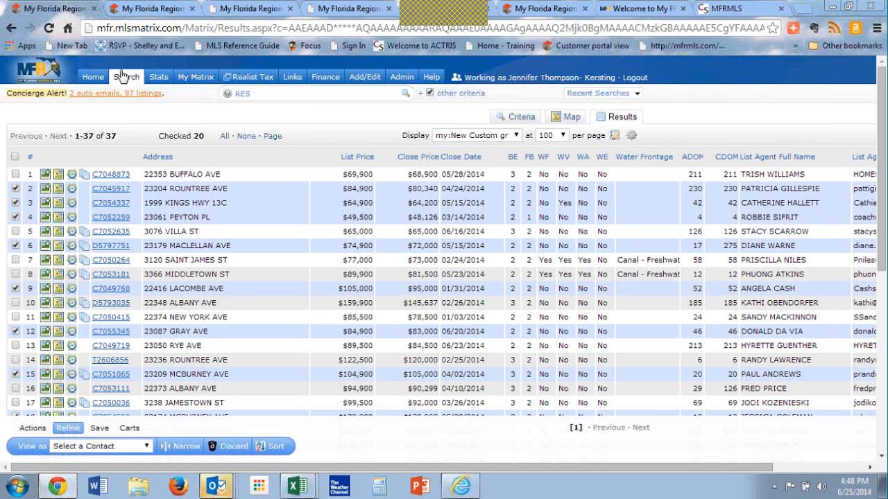
# Step: Go to the home page and try a speed bar search for a property by street number and the partial street name sli
pyautogui.click(95, 79)
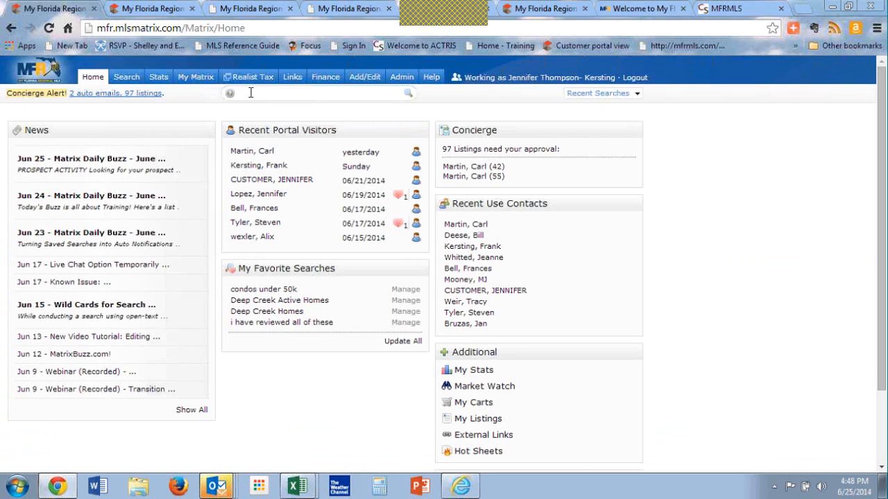
pyautogui.write('2916')
pyautogui.click(250, 78)
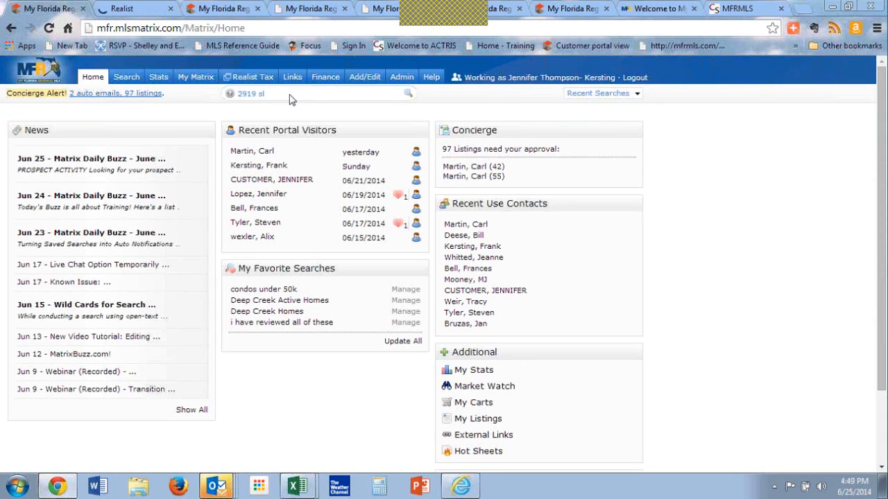
pyautogui.click(291, 94)
pyautogui.write('i')
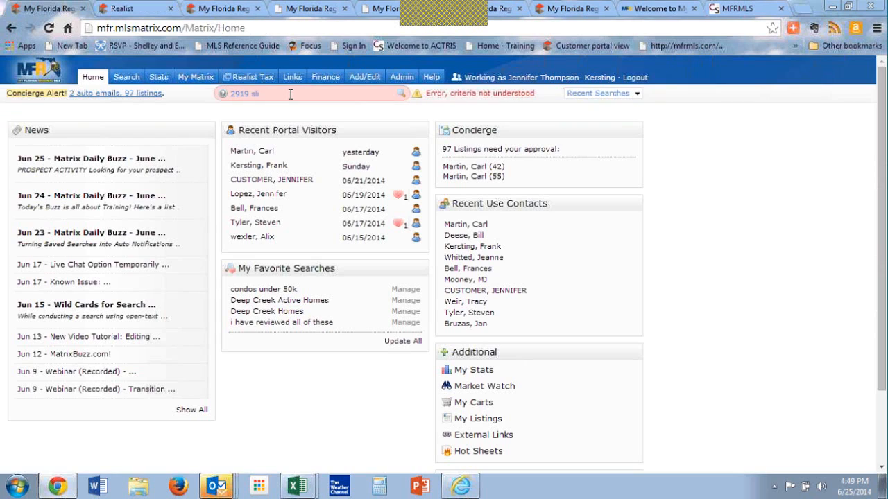
# Step: Try the speed bar search with the wildcard street name sli* after the street number
pyautogui.press('BackSpace')
pyautogui.press('BackSpace')
pyautogui.press('BackSpace')
pyautogui.write('*')
pyautogui.press('BackSpace')
pyautogui.write('sli*')
# Step: Open the residential Quick search and enter the property's street number and the street name sli*, with the direction prefix left blank
pyautogui.moveTo(126, 78)
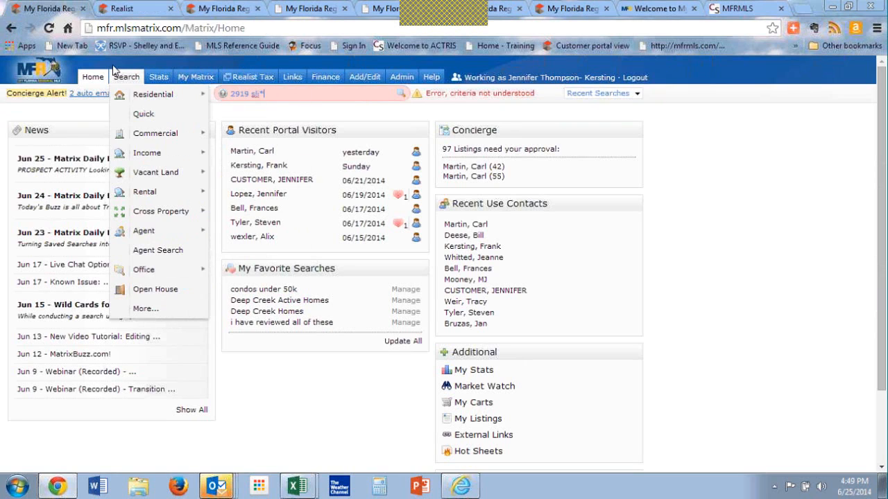
pyautogui.click(143, 116)
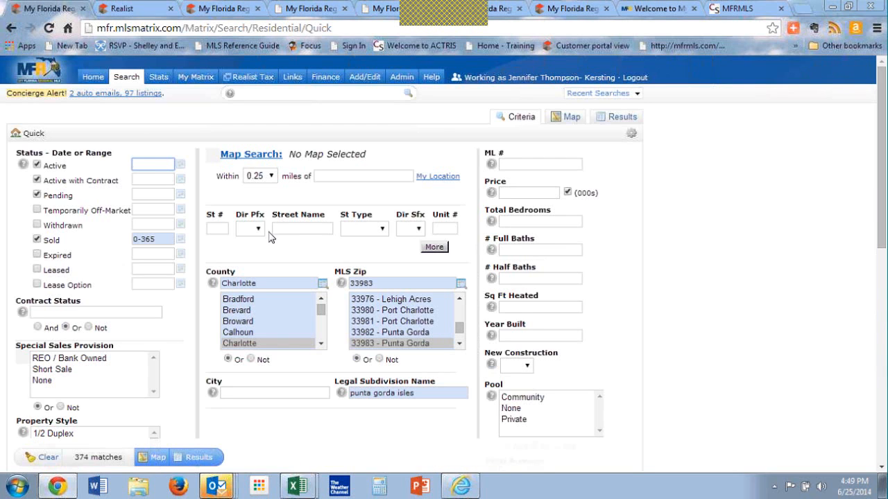
pyautogui.click(218, 228)
pyautogui.write('2919')
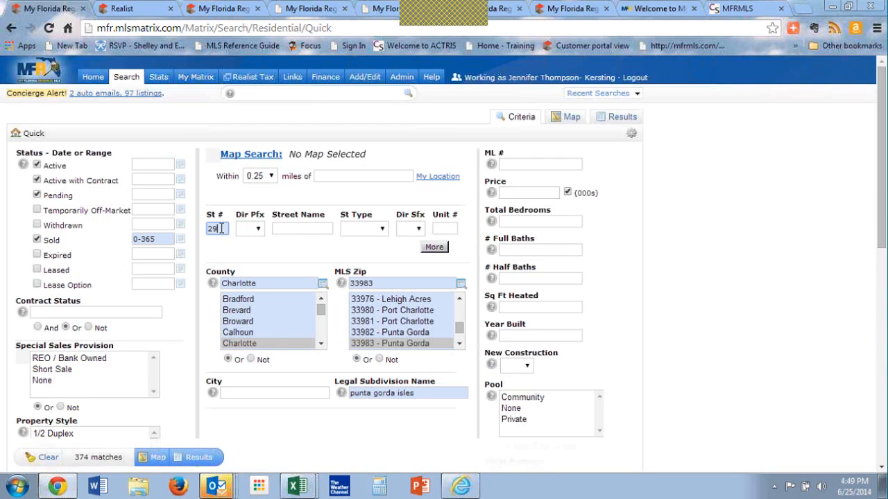
pyautogui.press('Tab')
pyautogui.press('s')
pyautogui.press('Tab')
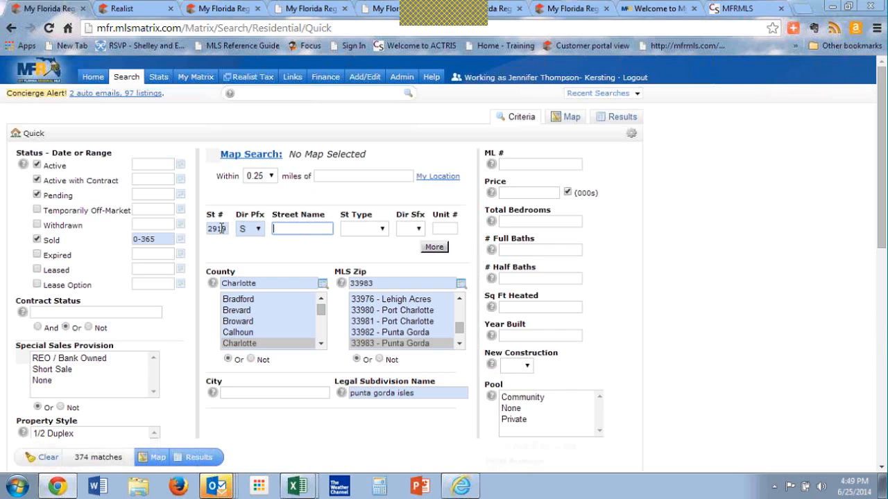
pyautogui.write('sli')
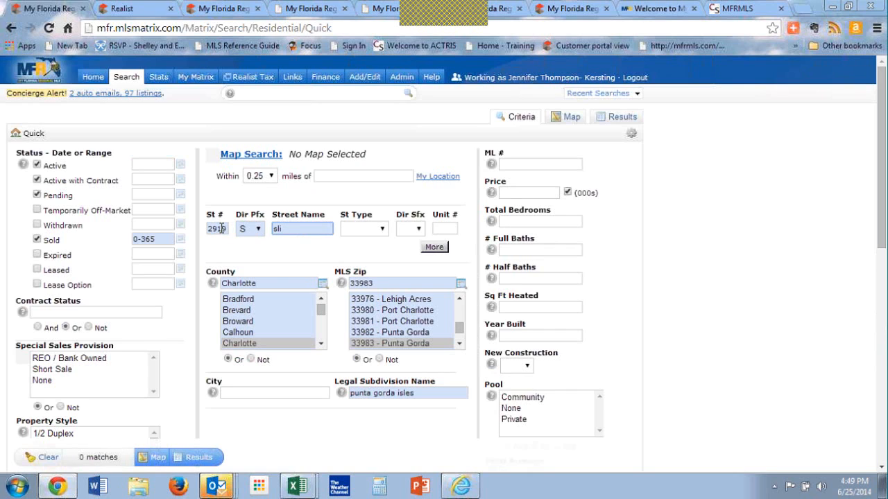
pyautogui.write('*')
pyautogui.hotkey('shift', 'Tab')
pyautogui.press('Down')
pyautogui.press('Up')
pyautogui.press('Up')
pyautogui.press('Up')
pyautogui.press('Up')
pyautogui.press('Up')
pyautogui.press('Up')
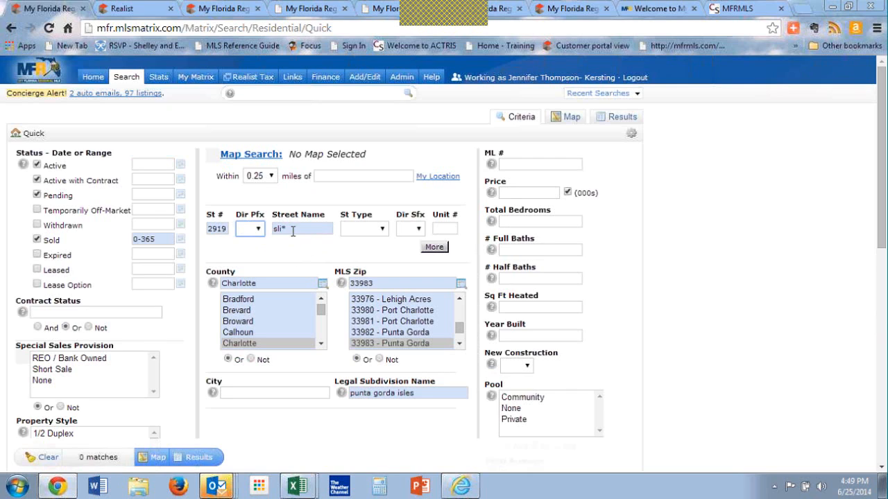
# Step: Remove the Sold status, county, MLS zip and legal subdivision criteria from the Quick search and show the matching results
pyautogui.click(38, 240)
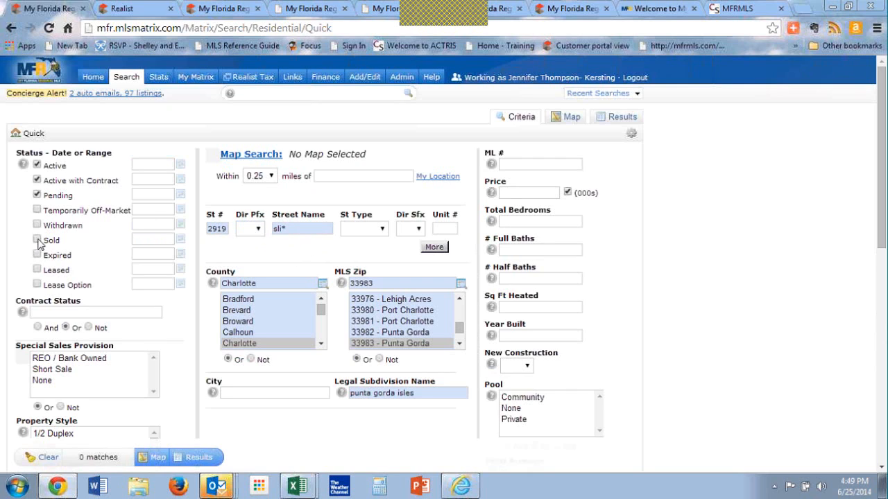
pyautogui.doubleClick(313, 282)
pyautogui.press('BackSpace')
pyautogui.press('Tab')
pyautogui.press('Tab')
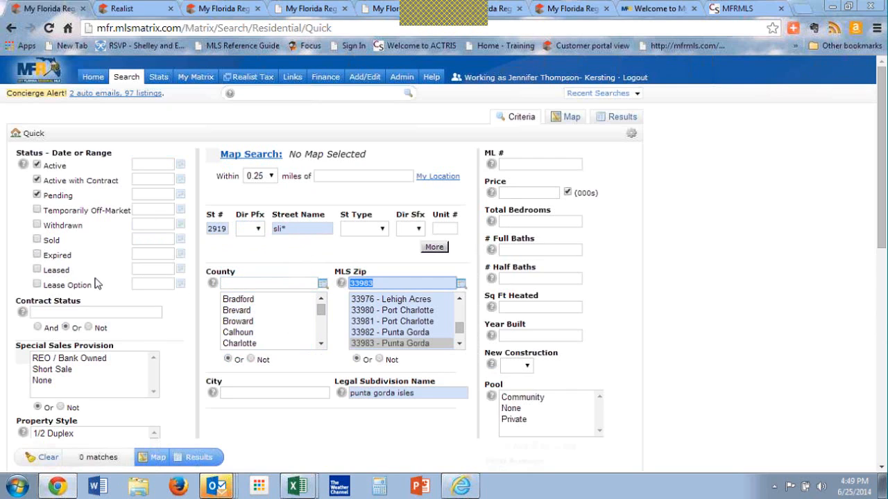
pyautogui.press('BackSpace')
pyautogui.press('Tab')
pyautogui.press('Tab')
pyautogui.press('Tab')
pyautogui.press('BackSpace')
pyautogui.press('Tab')
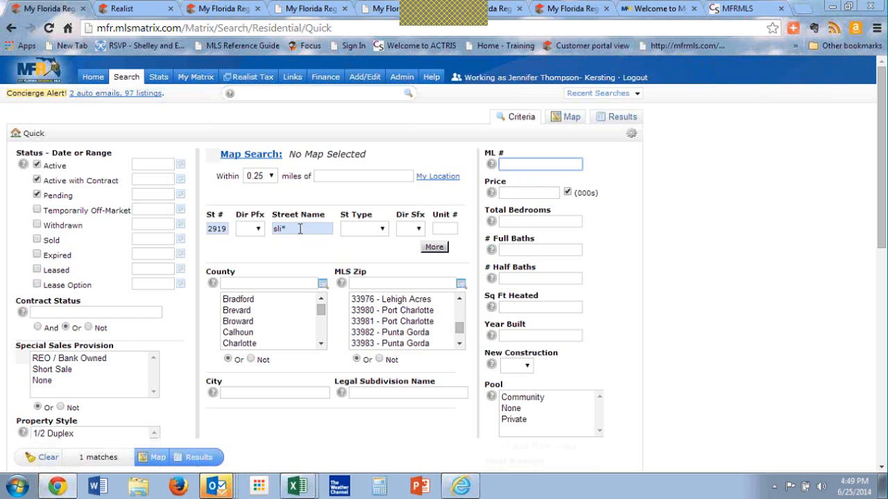
pyautogui.click(198, 457)
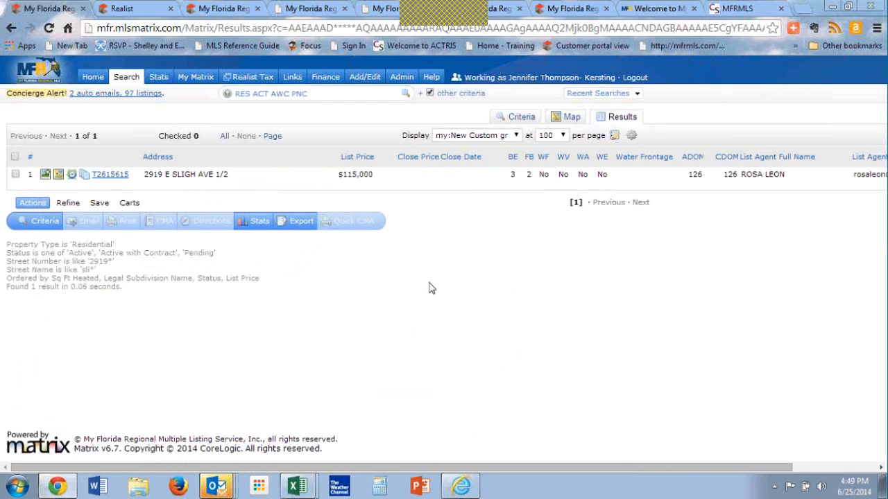
# Step: Go to the home page and reopen the recent residential sold search that was run at 4:43 PM and lists 37 matches
pyautogui.click(93, 77)
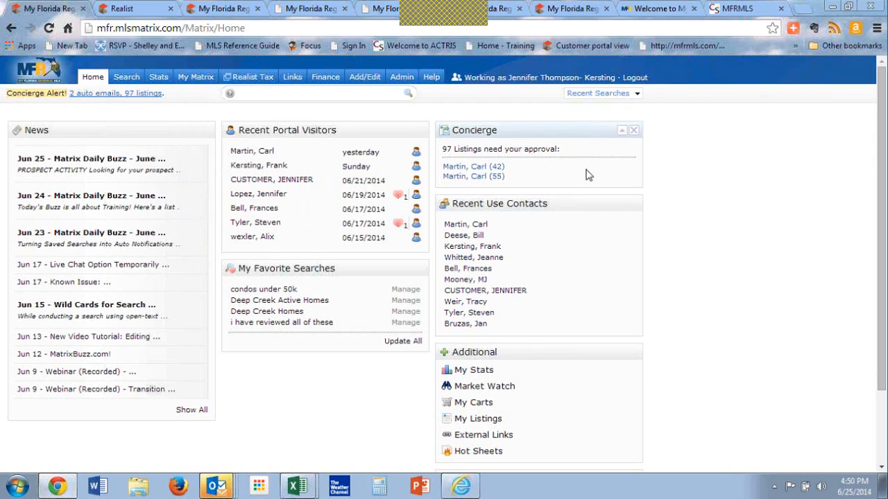
pyautogui.click(594, 94)
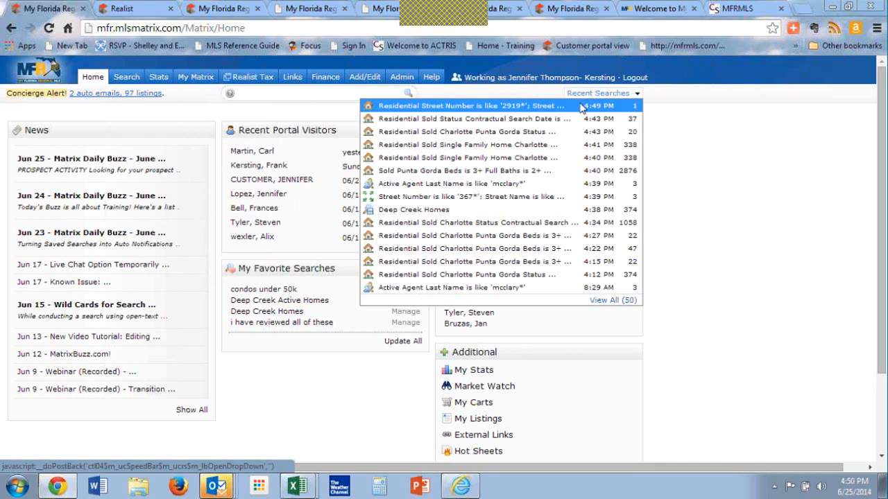
pyautogui.click(570, 120)
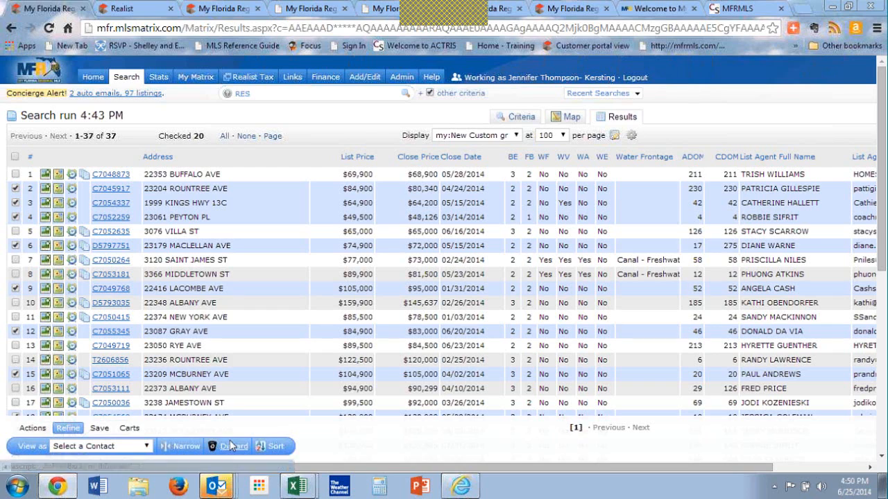
# Step: Open the print options for the checked listings and select the 1004MC Report Summary format
pyautogui.click(33, 429)
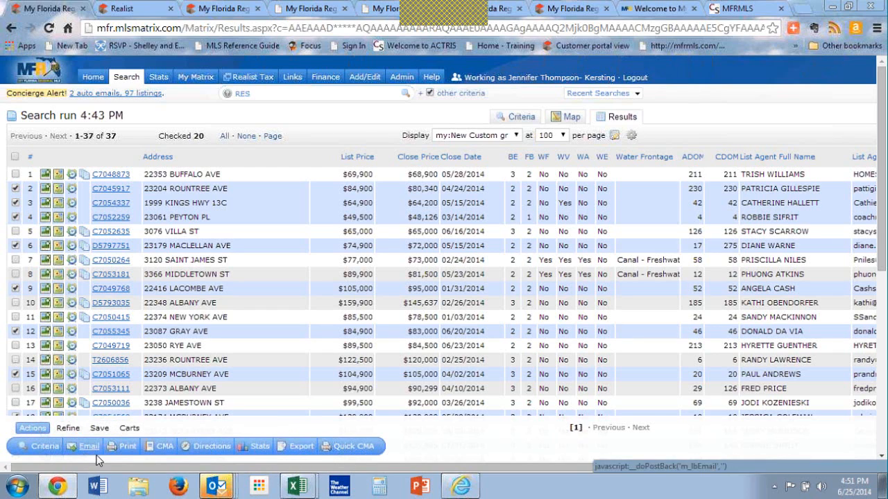
pyautogui.click(128, 447)
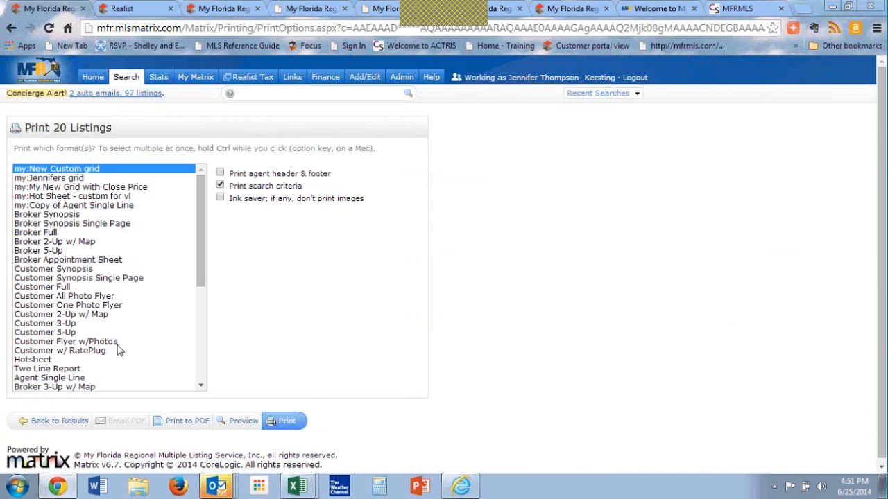
pyautogui.moveTo(209, 271); pyautogui.dragTo(204, 374)
pyautogui.click(79, 378)
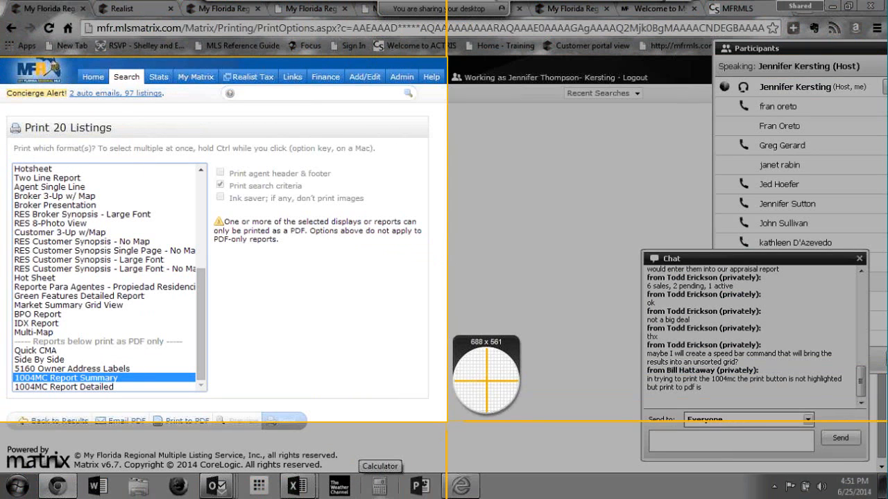
# Step: Capture a screenshot of the print options page with Snagit, then put the Snagit editor away
pyautogui.moveTo(448, 421); pyautogui.dragTo(485, 448)
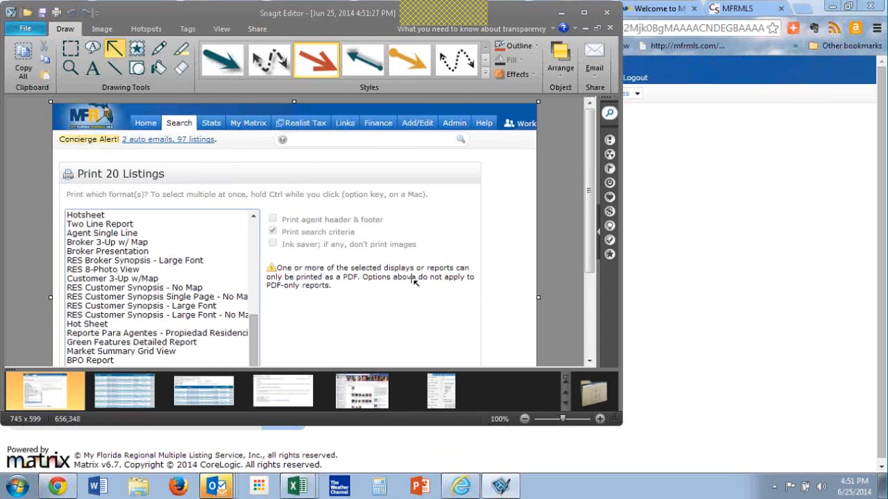
pyautogui.moveTo(288, 412)
pyautogui.mouseDown()
pyautogui.moveTo(388, 218)
pyautogui.moveTo(336, 322)
pyautogui.mouseUp()
pyautogui.moveTo(551, 17); pyautogui.dragTo(545, 79)
pyautogui.click(554, 75)
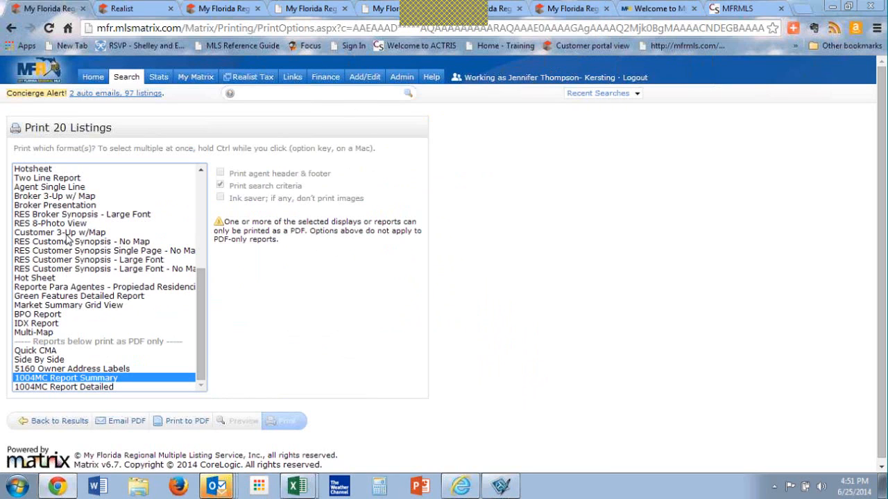
# Step: Return to the search results and open the map of the tenth listing, on Albany Ave, from its detail page
pyautogui.click(52, 422)
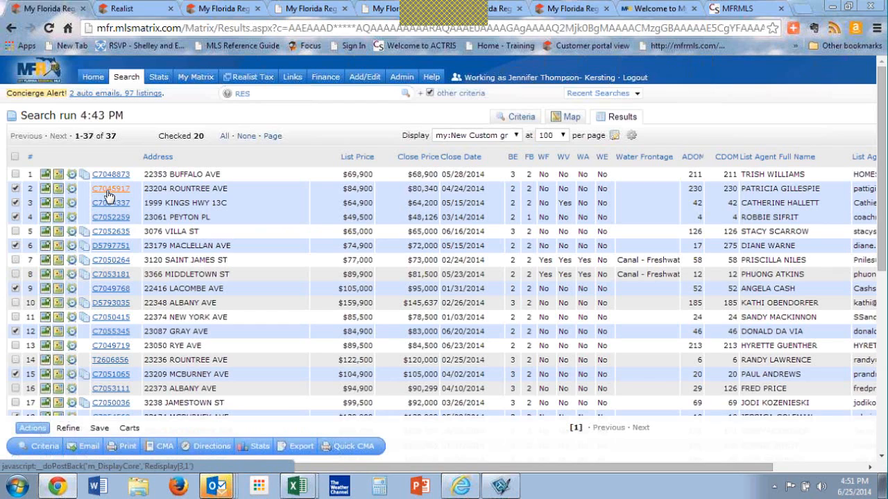
pyautogui.click(104, 305)
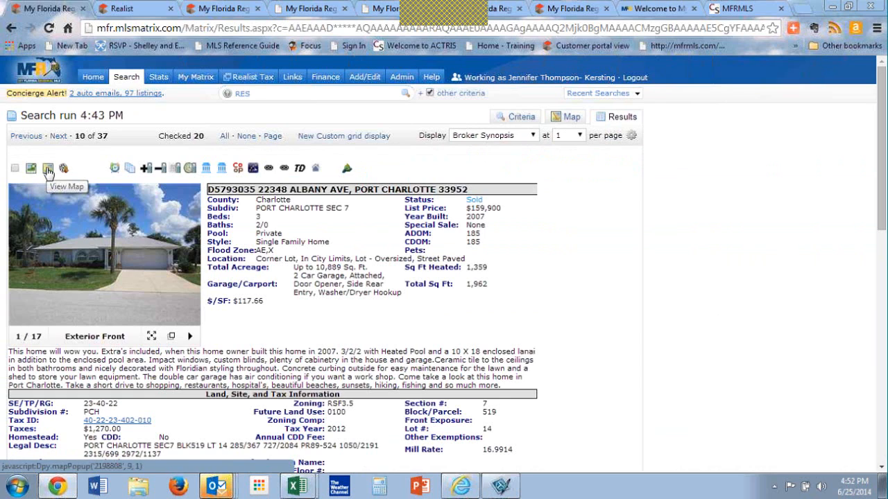
pyautogui.press('ctrl')
pyautogui.press('ctrl')
pyautogui.press('ctrl')
pyautogui.press('ctrl')
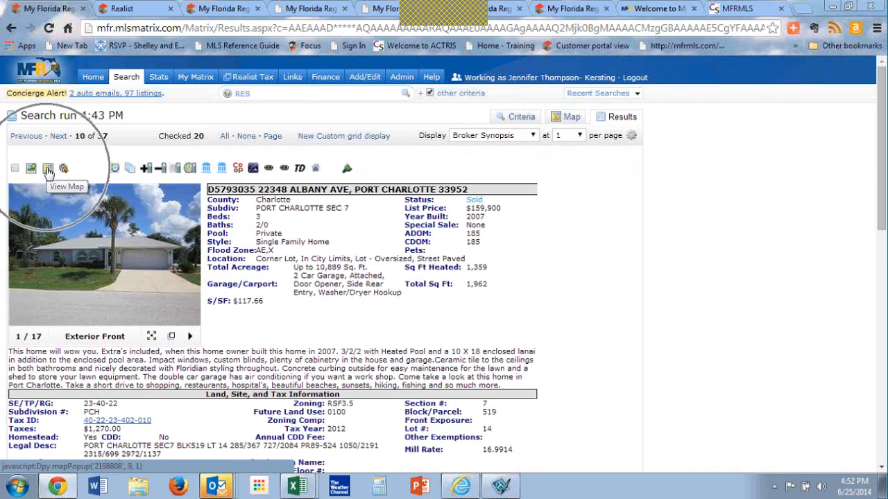
pyautogui.press('ctrl')
pyautogui.press('ctrl')
pyautogui.press('ctrl')
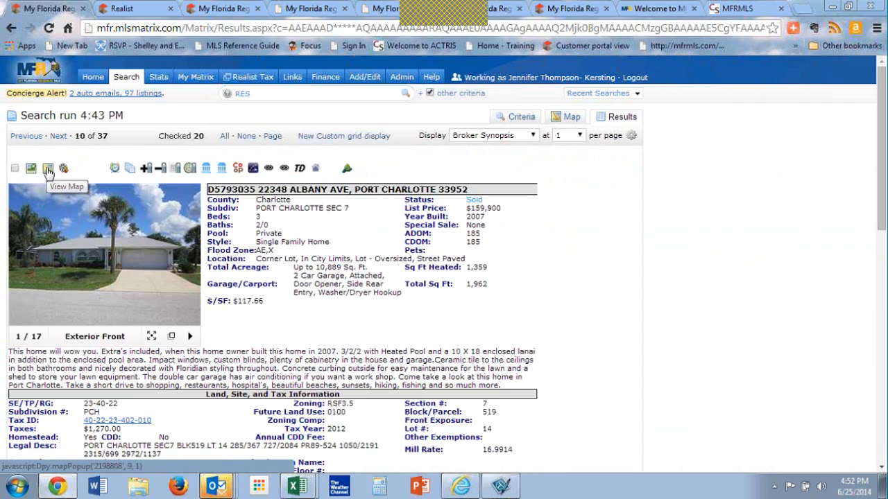
pyautogui.click(48, 170)
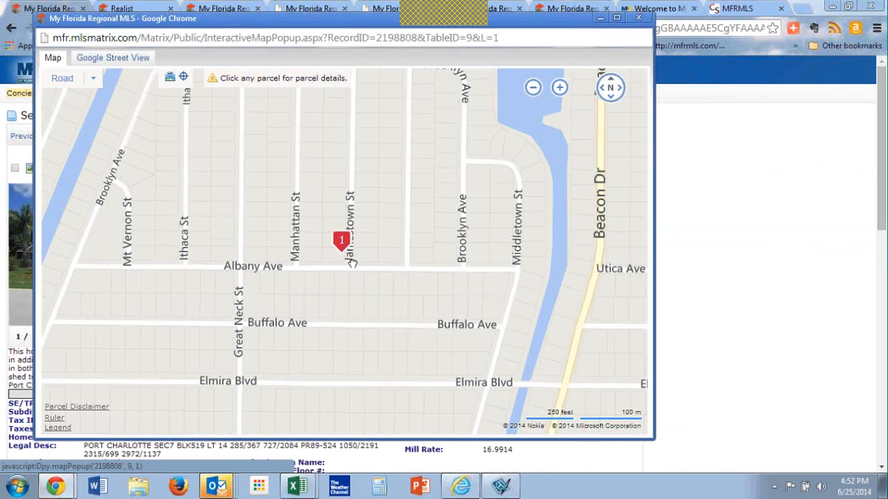
# Step: Select the parcel at the Albany Ave listing's pin and display its lot dimensions
pyautogui.scroll(1, 353, 262)
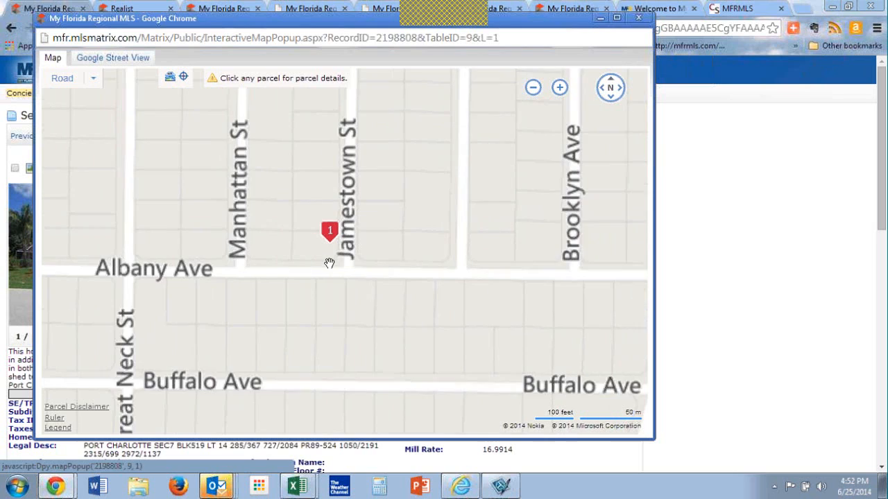
pyautogui.click(322, 255)
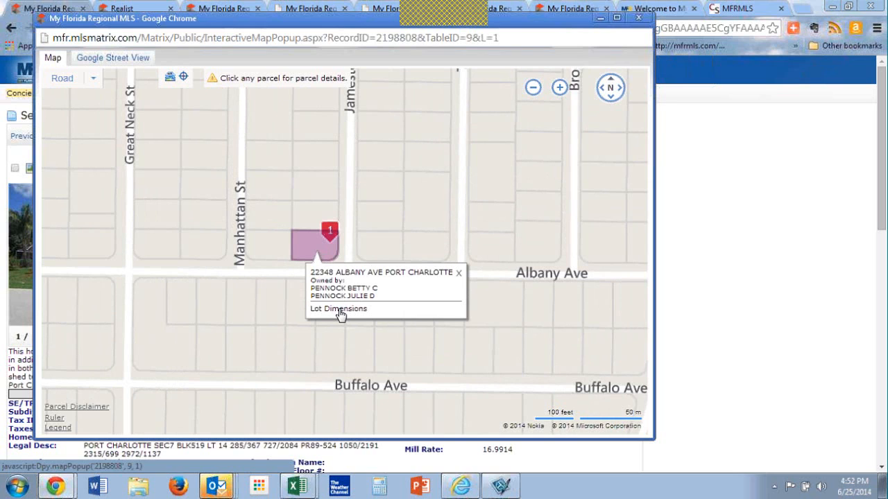
pyautogui.click(338, 309)
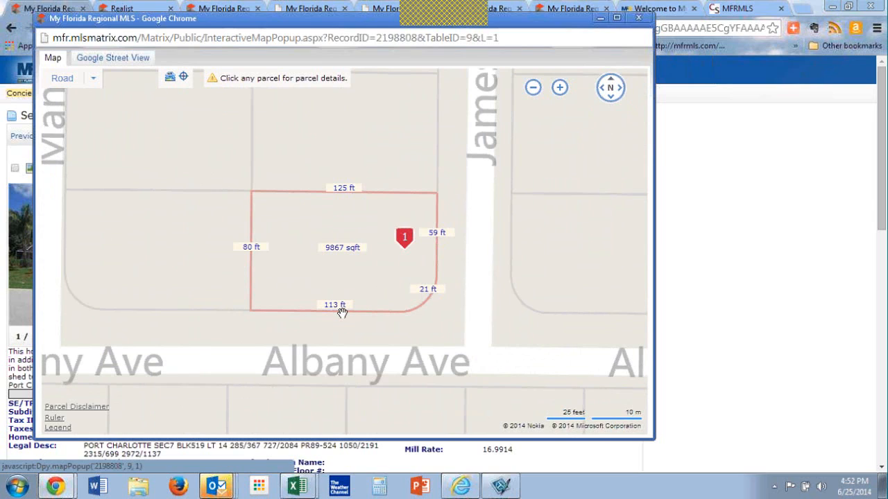
# Step: Display the lot dimensions of the neighbouring corner parcel west of the pinned lot, and close the map
pyautogui.click(194, 256)
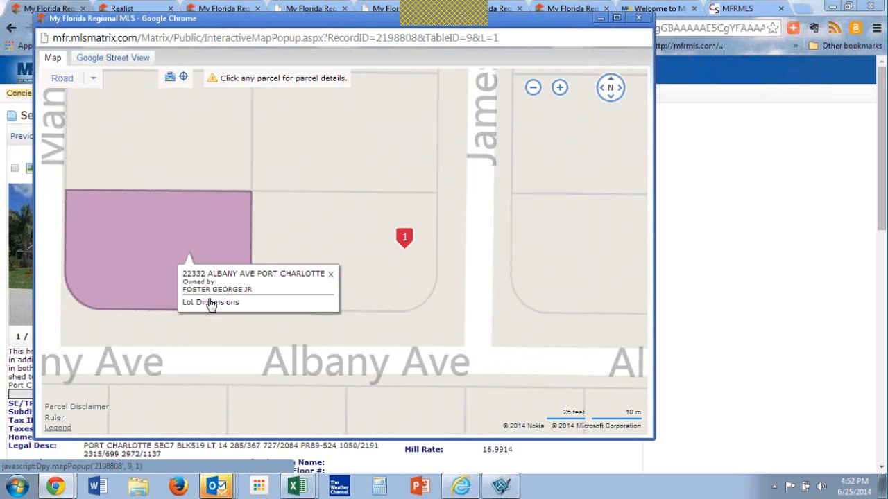
pyautogui.click(210, 303)
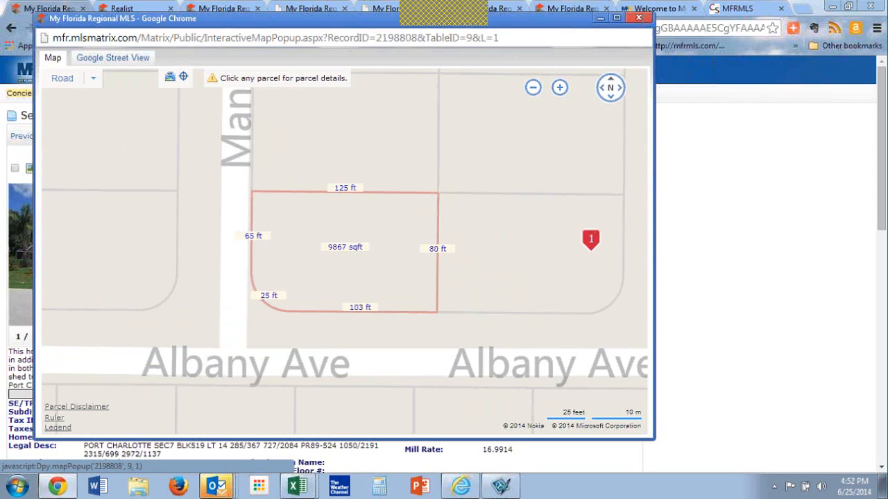
pyautogui.click(643, 23)
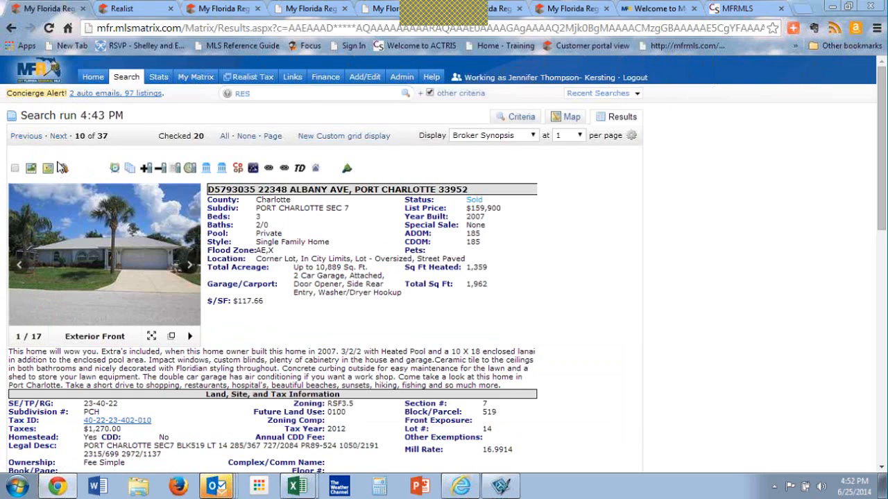
# Step: From the results grid, open the first listing's map and display the lot dimensions of its parcel on Buffalo Ave
pyautogui.press('ctrl')
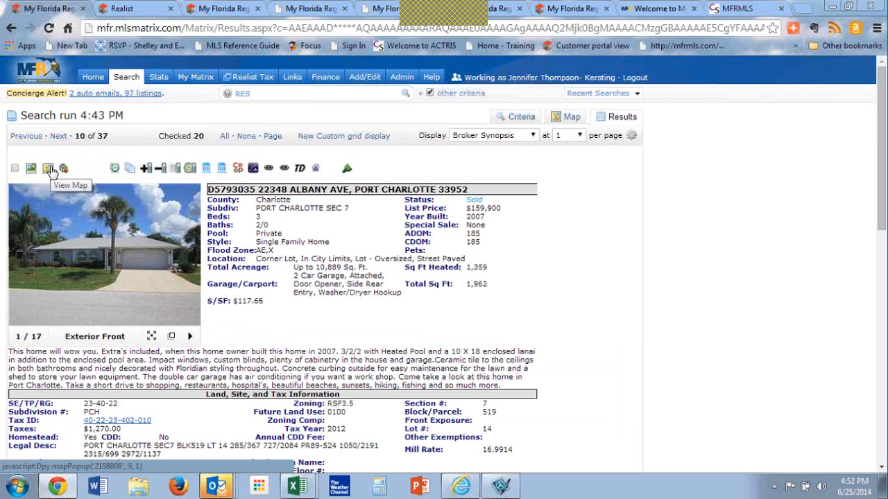
pyautogui.press('ctrl')
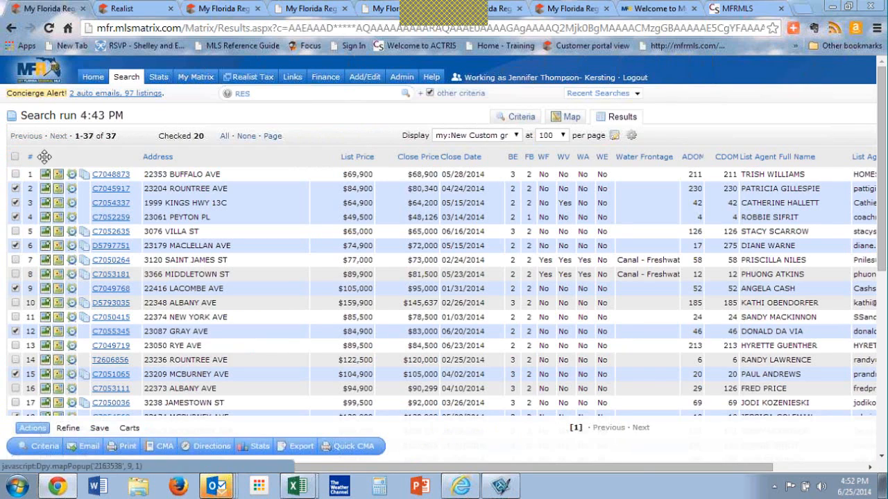
pyautogui.press('ctrl')
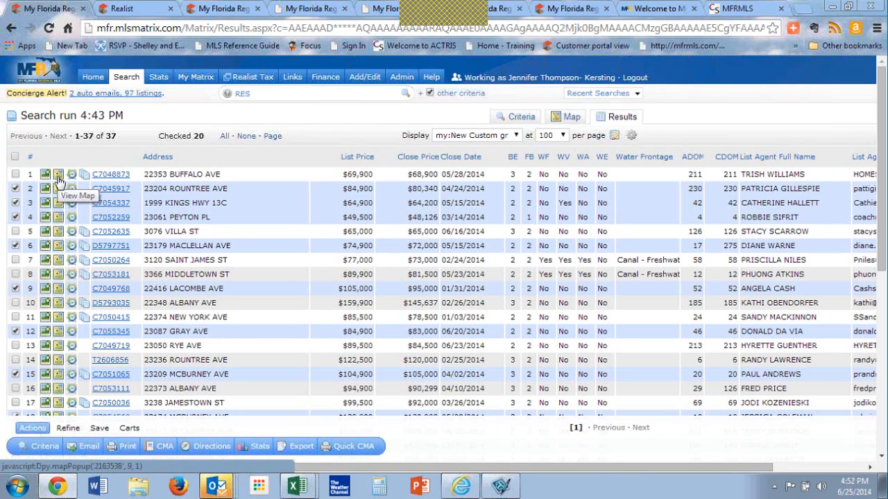
pyautogui.click(59, 182)
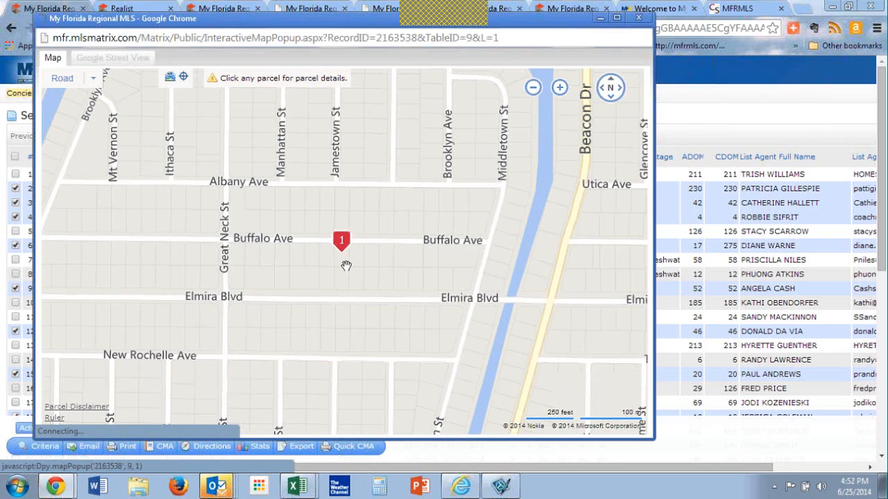
pyautogui.click(341, 266)
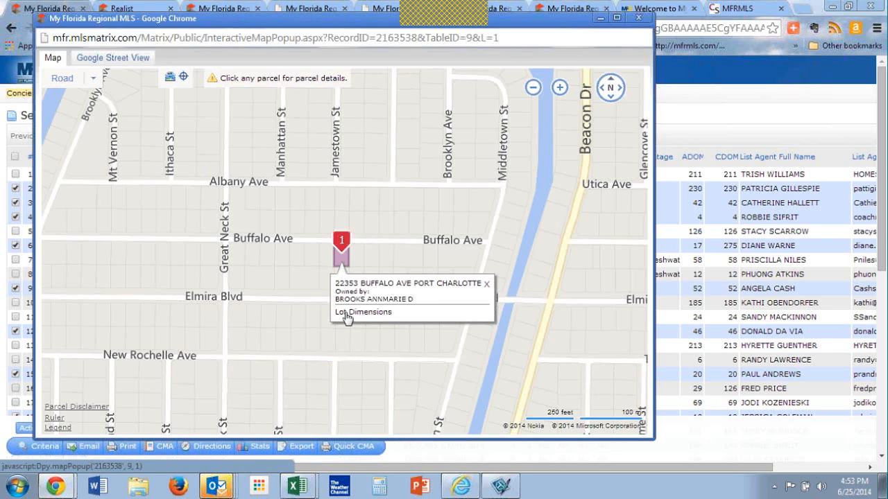
pyautogui.click(360, 316)
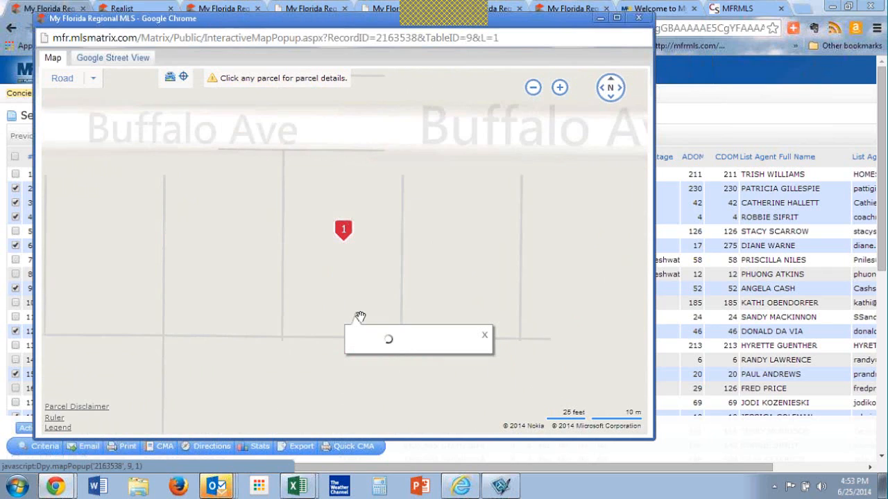
pyautogui.click(374, 367)
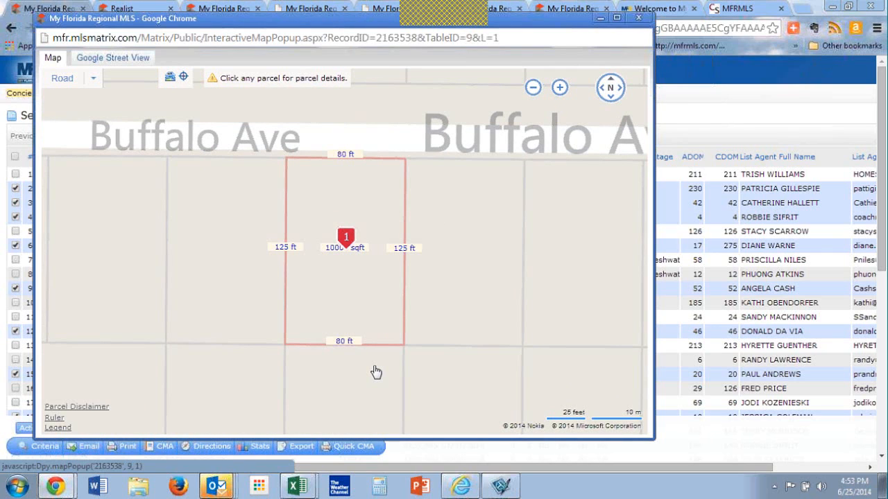
# Step: Try saving the Buffalo Ave parcel map page as a file, check the Evernote Web Clipper options, and close the map
pyautogui.rightClick(337, 272)
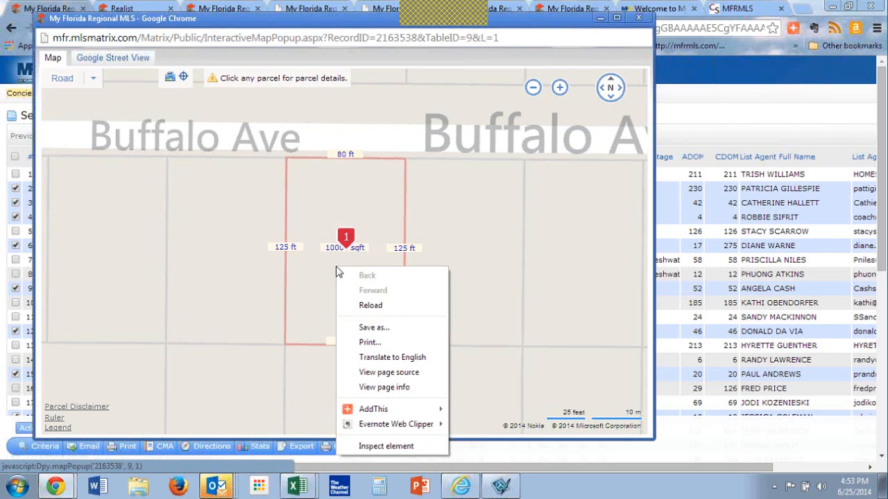
pyautogui.click(392, 329)
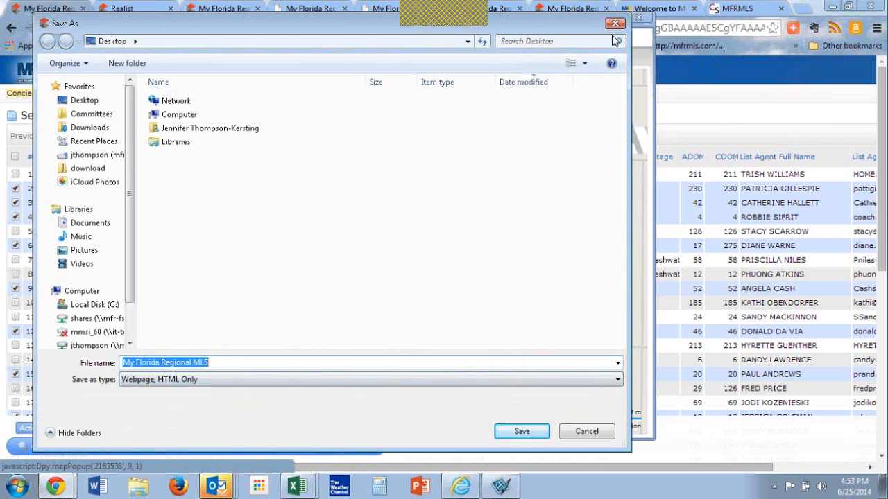
pyautogui.doubleClick(44, 27)
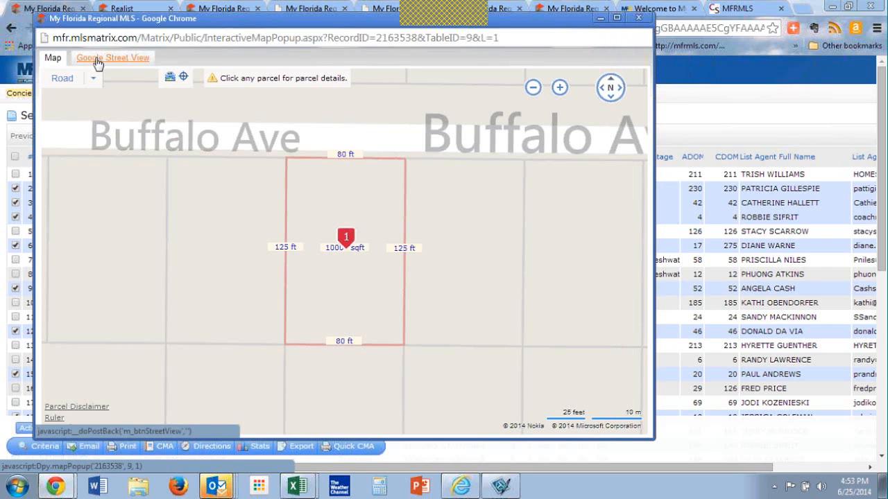
pyautogui.rightClick(290, 204)
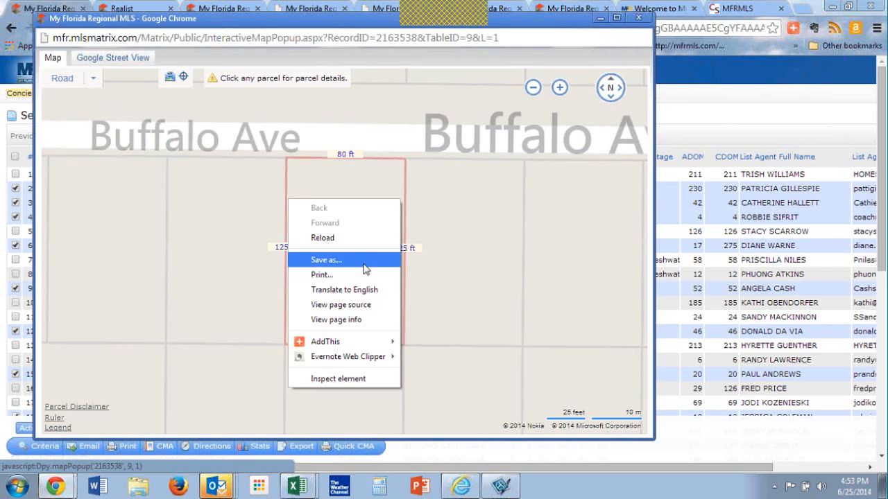
pyautogui.moveTo(375, 363)
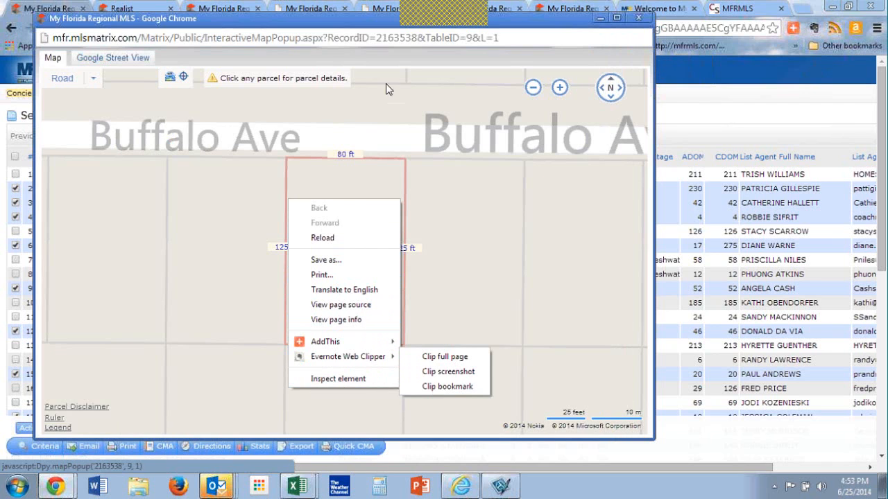
pyautogui.click(638, 22)
pyautogui.click(638, 19)
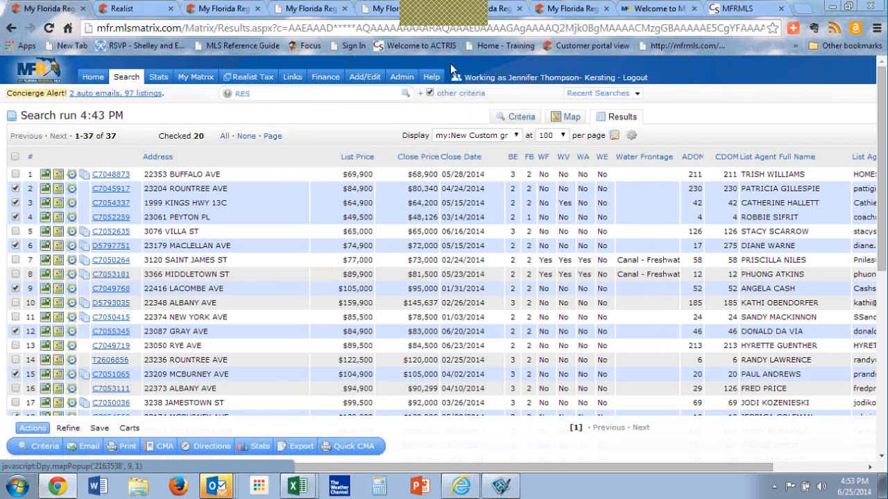
# Step: Open the twelfth listing, on Gray Ave, view its Realist property record through the Tax ID, and return to the listing
pyautogui.click(107, 331)
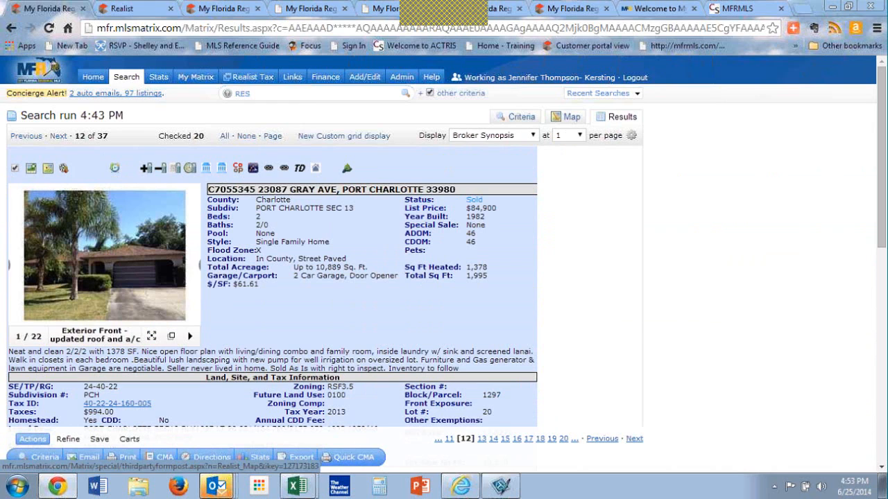
pyautogui.click(127, 405)
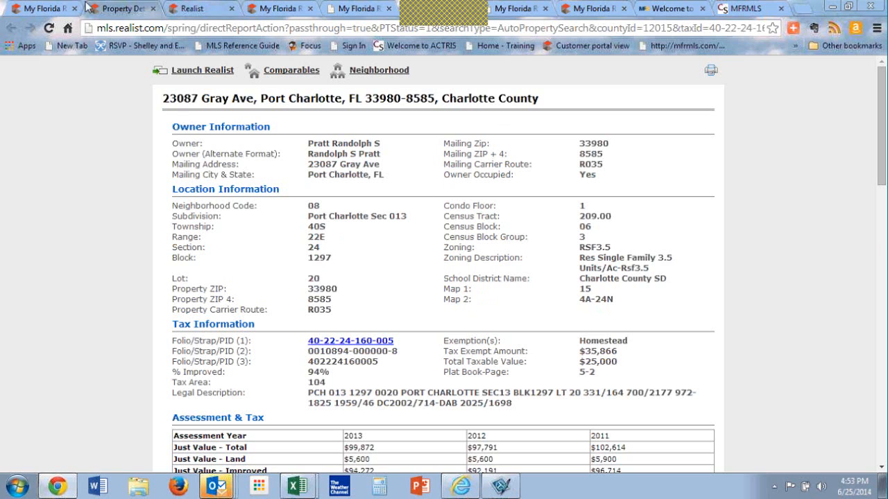
pyautogui.click(54, 8)
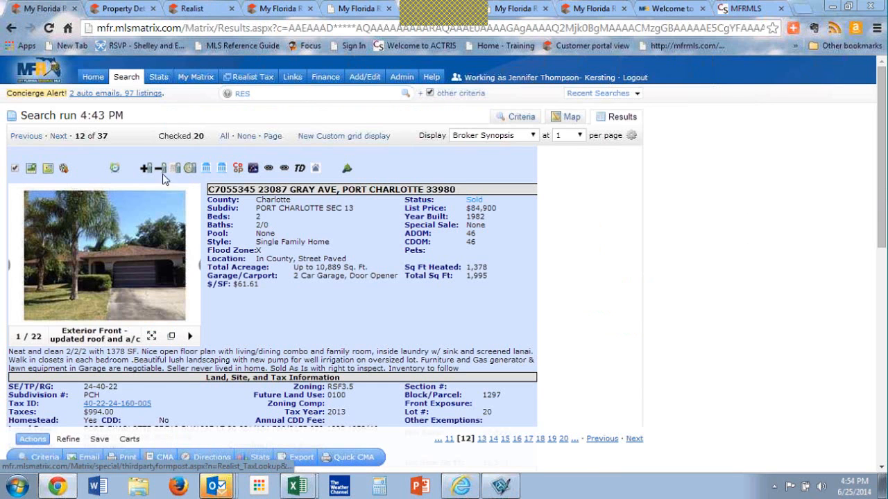
pyautogui.click(117, 8)
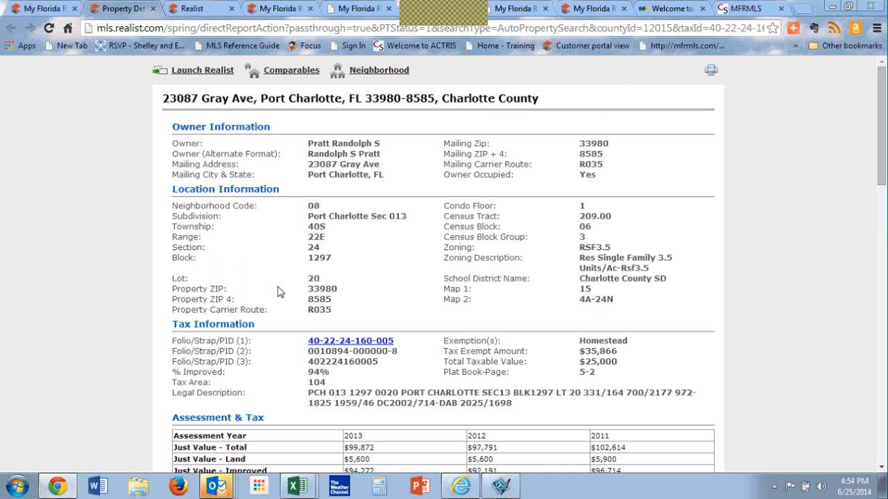
pyautogui.click(40, 7)
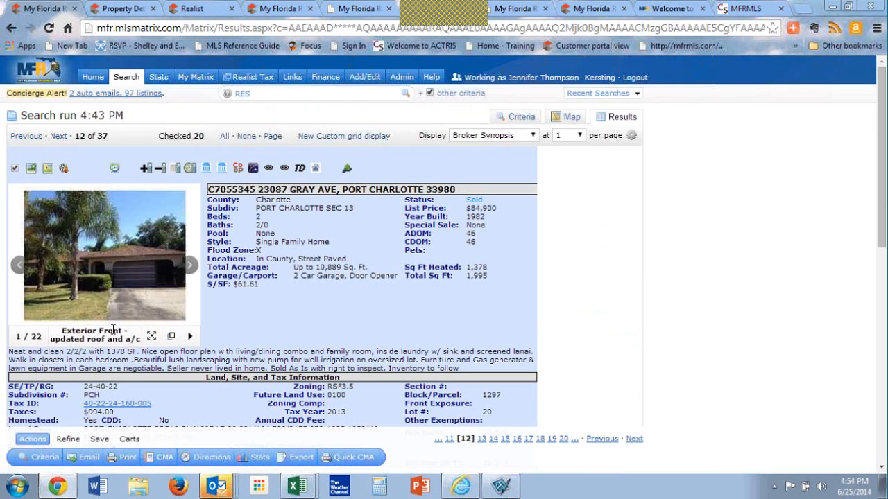
# Step: Open the Gray Ave listing's Realist map, select the parcel at the pin, and display its lot dimensions
pyautogui.click(222, 174)
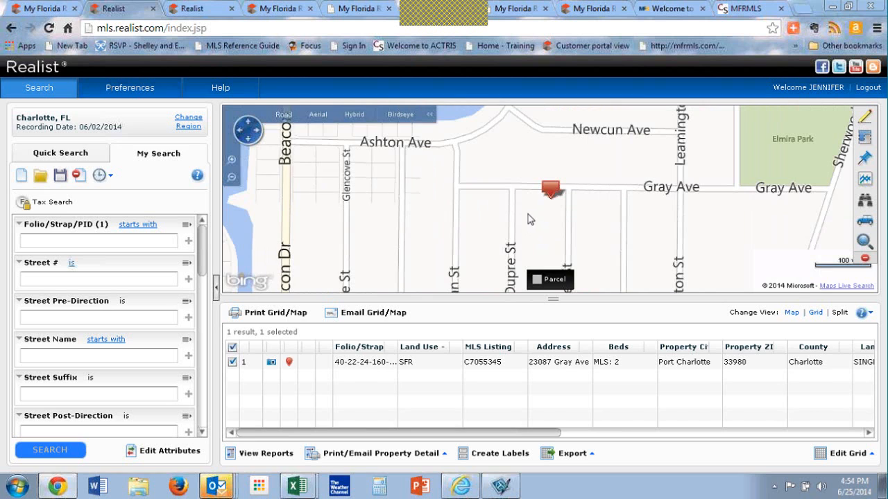
pyautogui.moveTo(527, 214); pyautogui.dragTo(399, 199)
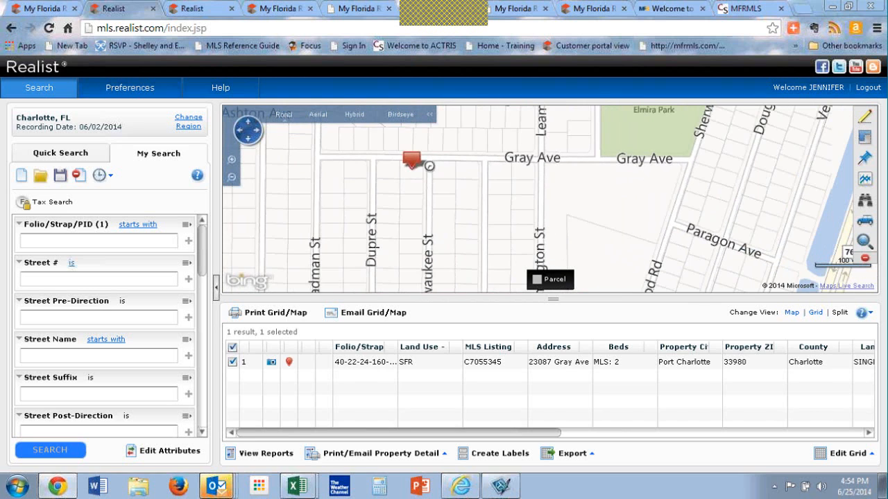
pyautogui.doubleClick(428, 165)
pyautogui.moveTo(466, 214); pyautogui.dragTo(360, 216)
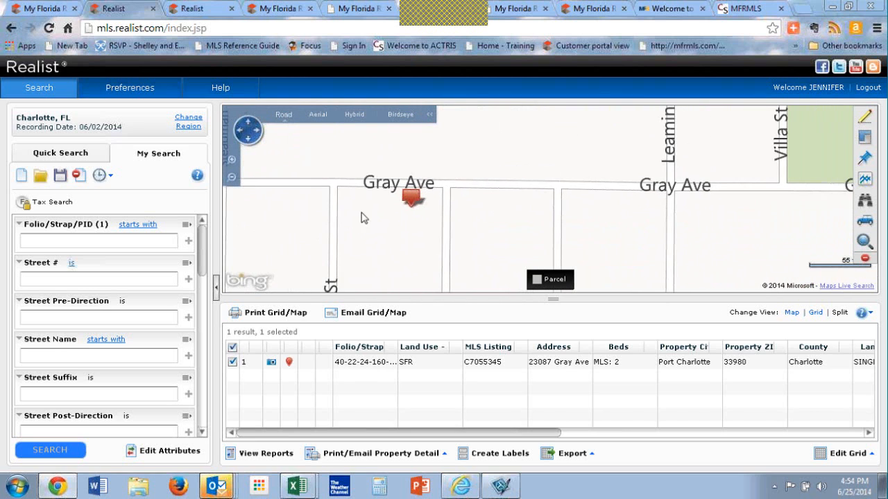
pyautogui.rightClick(420, 213)
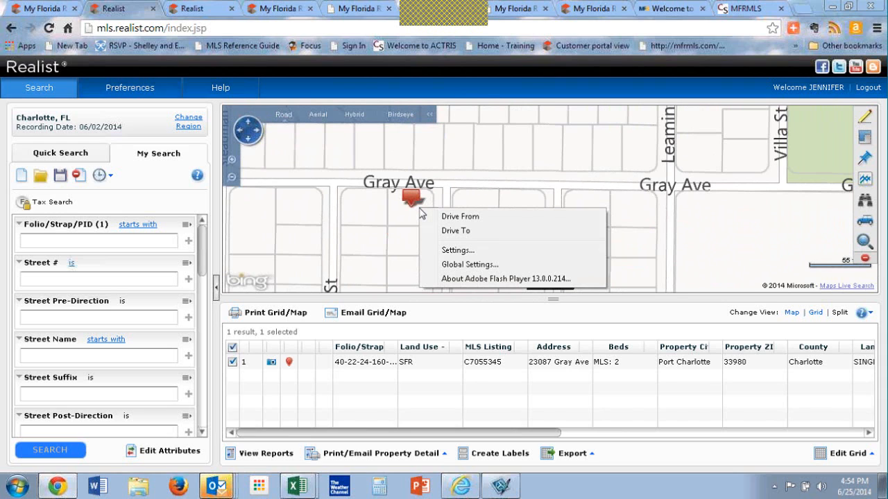
pyautogui.click(406, 221)
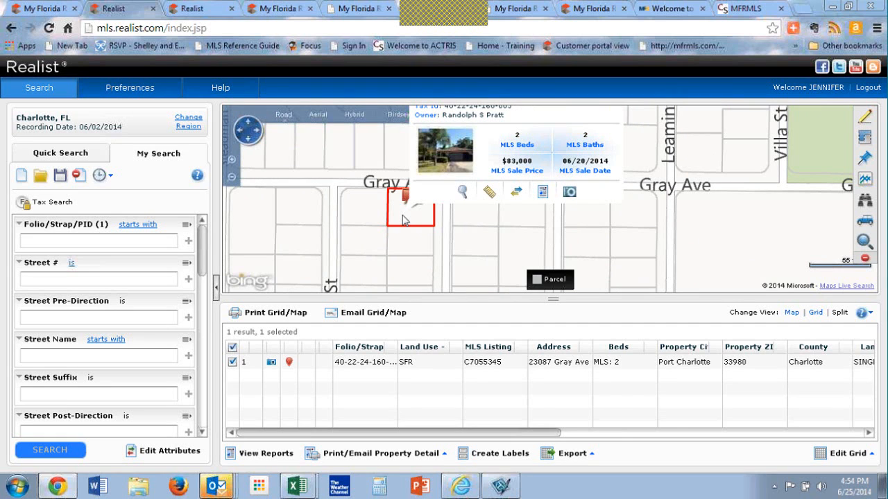
pyautogui.click(489, 192)
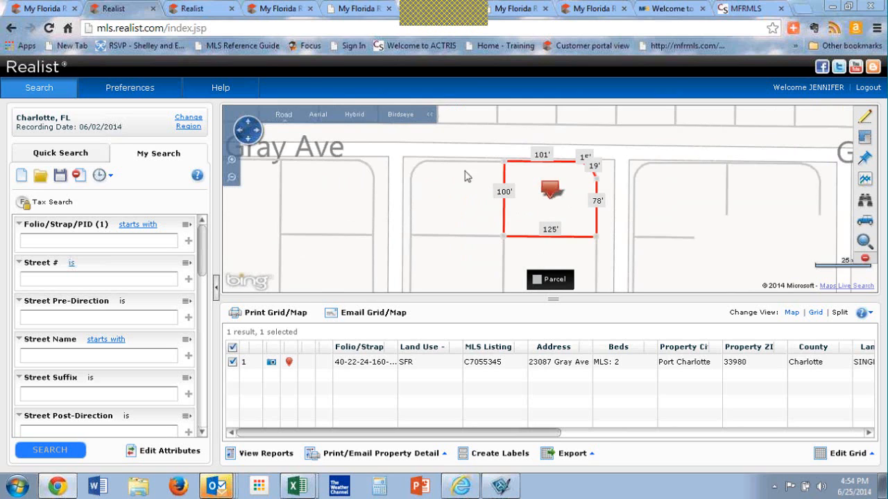
# Step: Enlarge the map area showing the Gray Ave parcel's dimensions by moving its divider with the results grid
pyautogui.rightClick(448, 186)
pyautogui.click(449, 181)
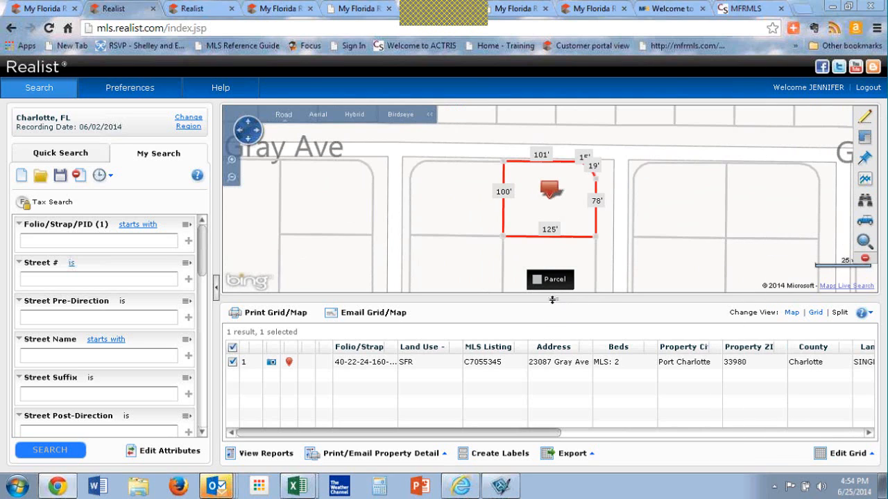
pyautogui.moveTo(552, 300); pyautogui.dragTo(552, 335)
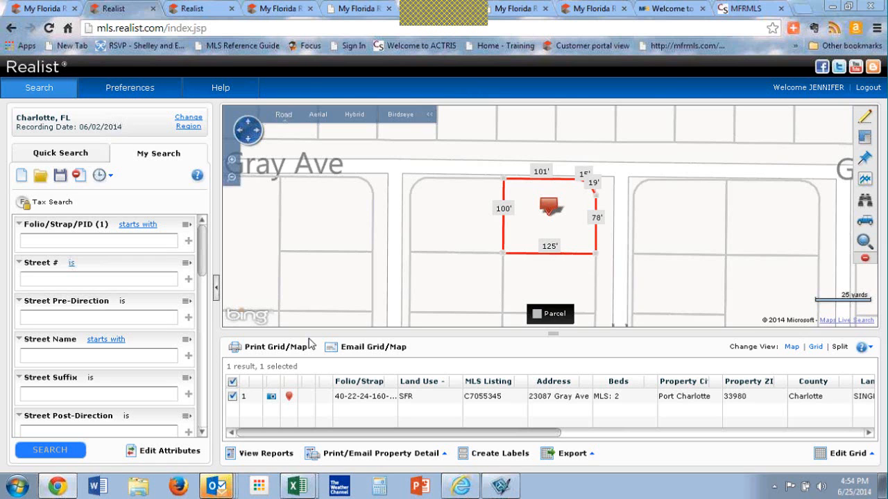
# Step: Return to the Gray Ave listing in Matrix and open its Market Conditions report
pyautogui.click(28, 7)
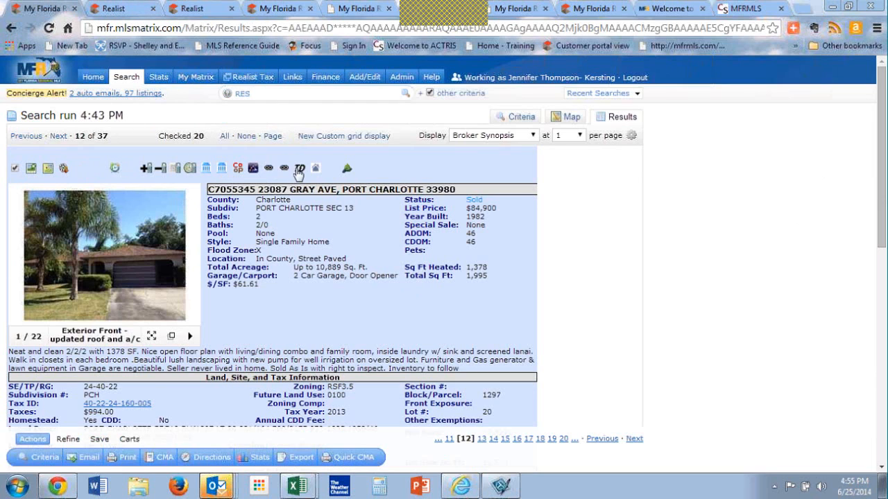
pyautogui.press('ctrl')
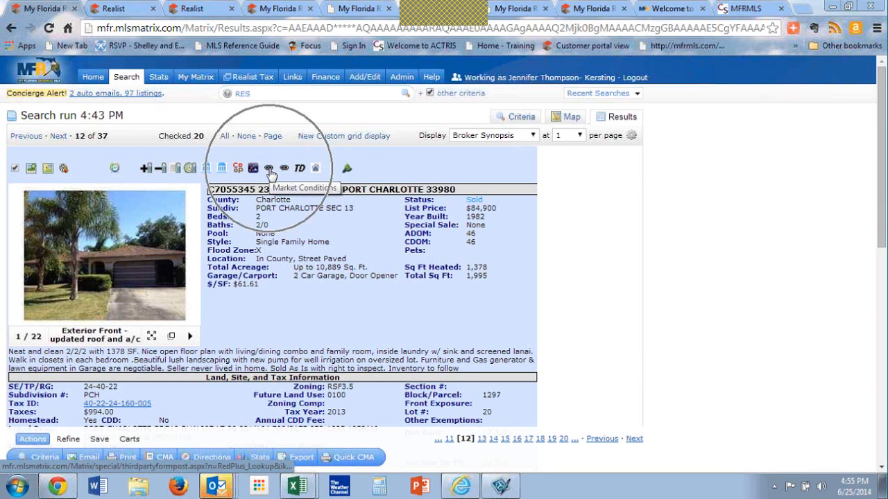
pyautogui.press('ctrl')
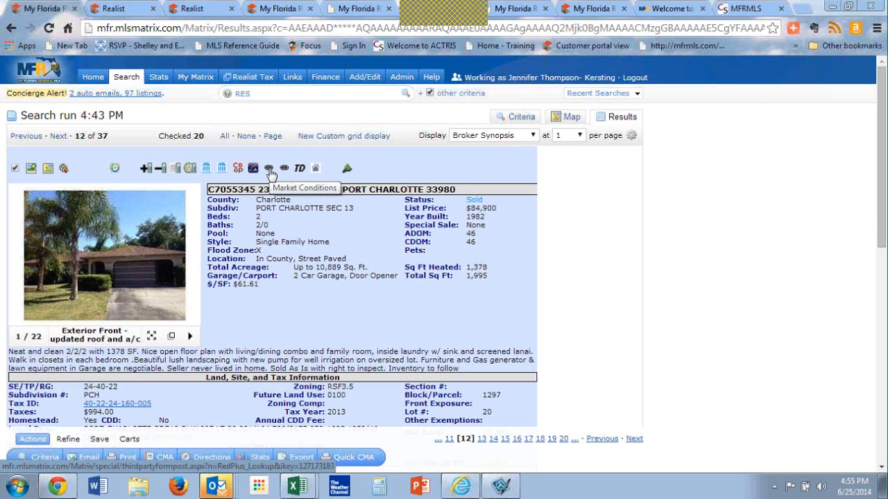
pyautogui.press('ctrl')
pyautogui.press('ctrl')
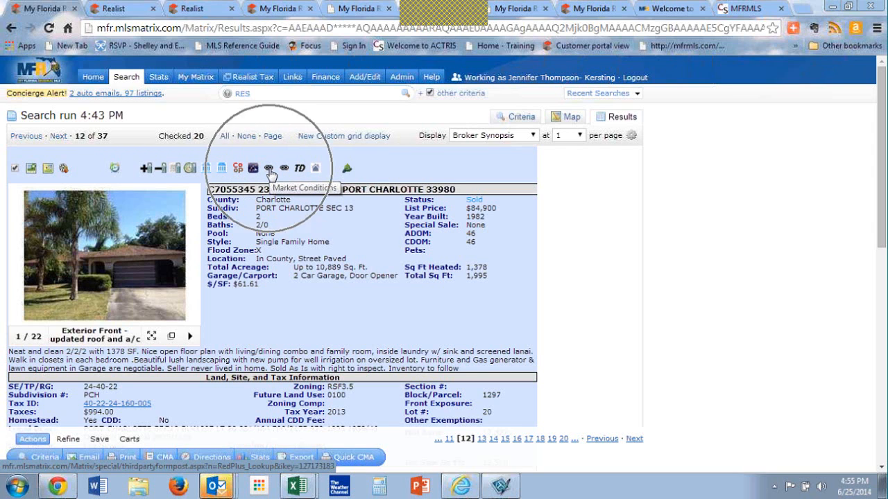
pyautogui.click(269, 170)
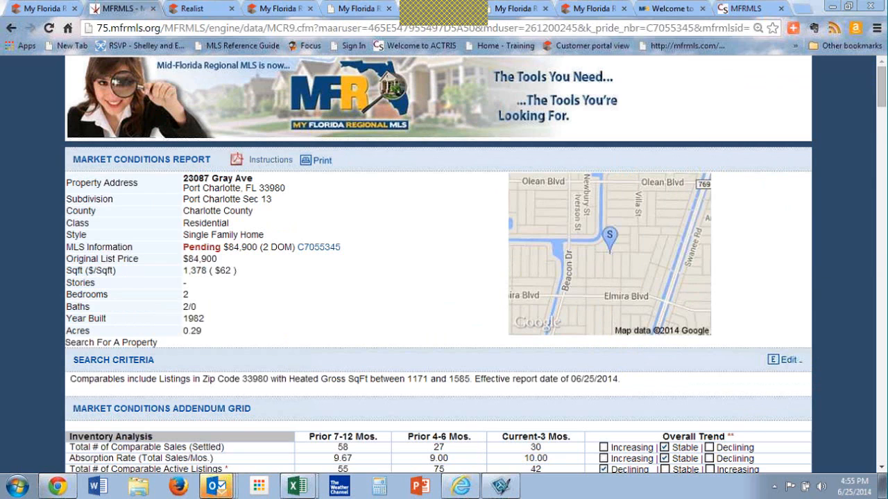
# Step: Edit the Market Conditions report's search criteria to a radius of 1 mile and update the report
pyautogui.click(787, 360)
pyautogui.scroll(-3, 356, 424)
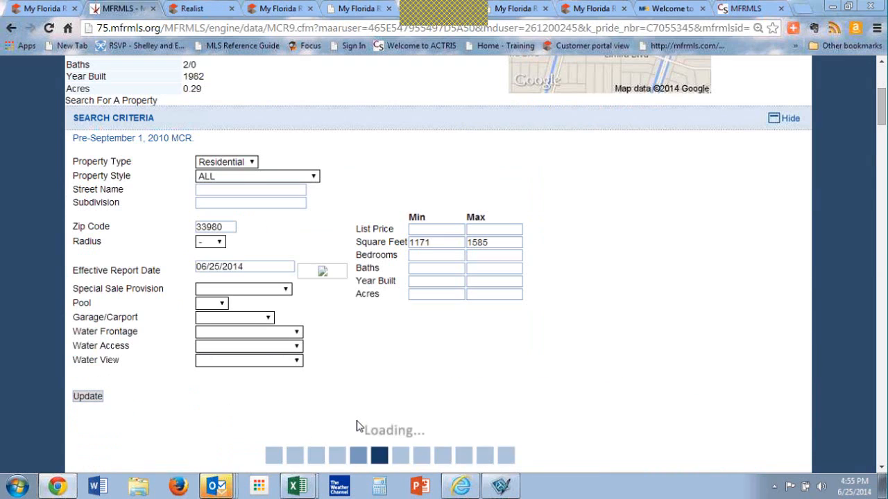
pyautogui.click(214, 242)
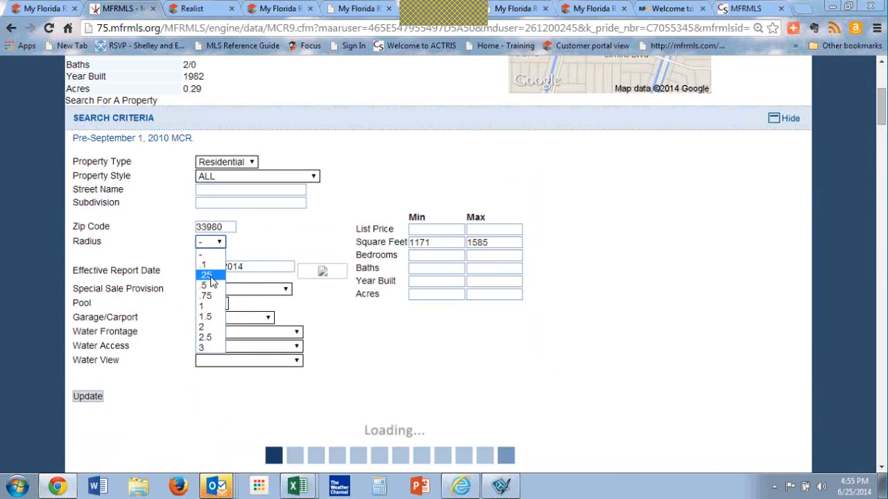
pyautogui.click(207, 305)
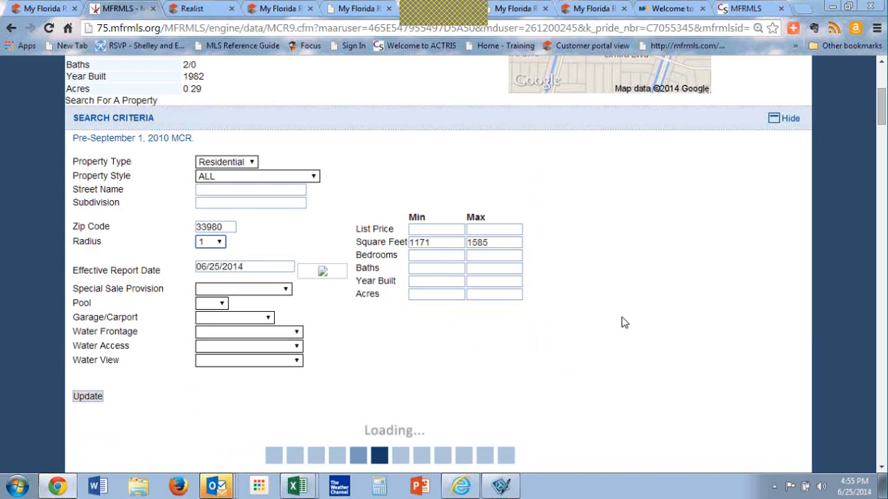
pyautogui.scroll(-2, 622, 323)
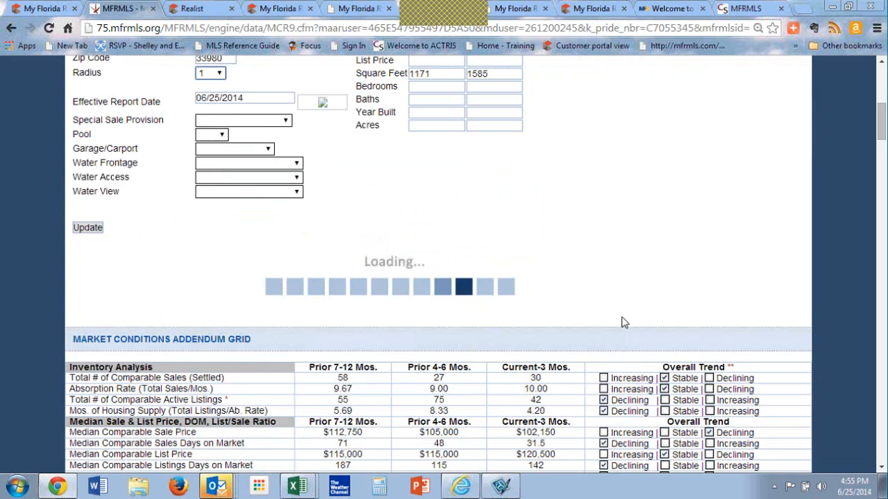
pyautogui.scroll(-1, 622, 323)
# Step: Review the updated report's search criteria, Market Conditions Addendum Grid, and comparable sold listings
pyautogui.scroll(1, 622, 323)
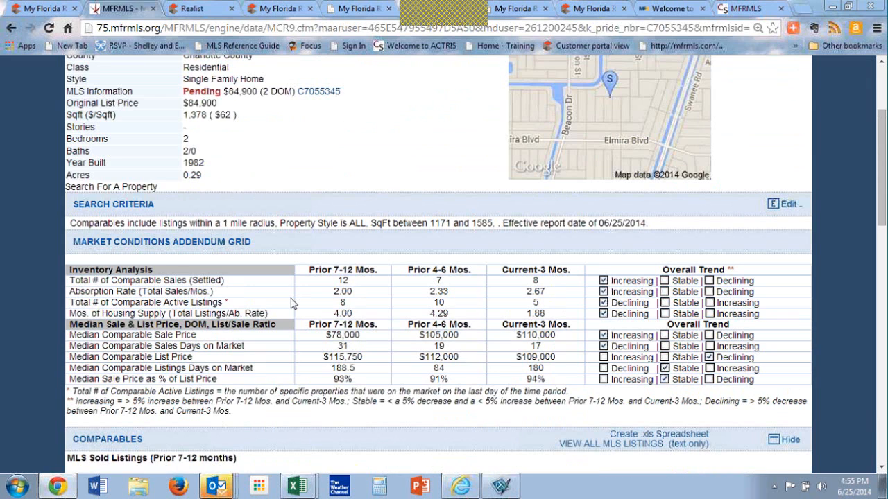
pyautogui.scroll(-1, 292, 303)
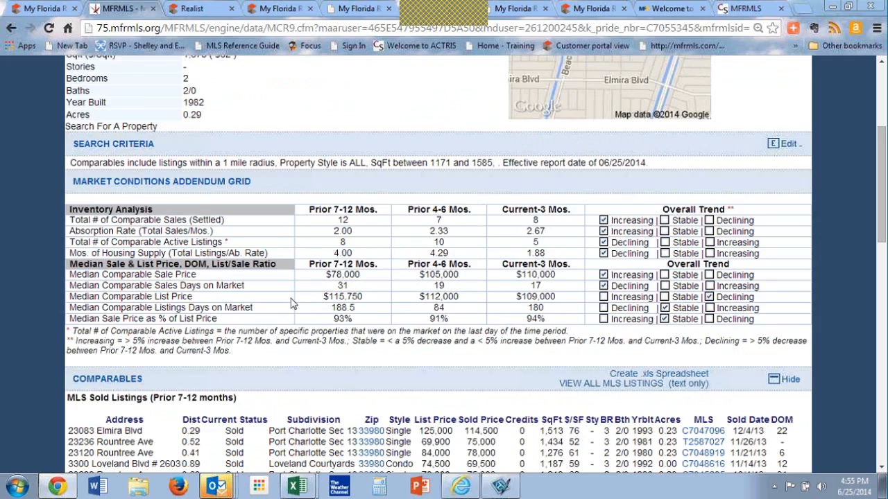
pyautogui.scroll(1, 292, 303)
pyautogui.scroll(-1, 292, 303)
pyautogui.scroll(-1, 292, 303)
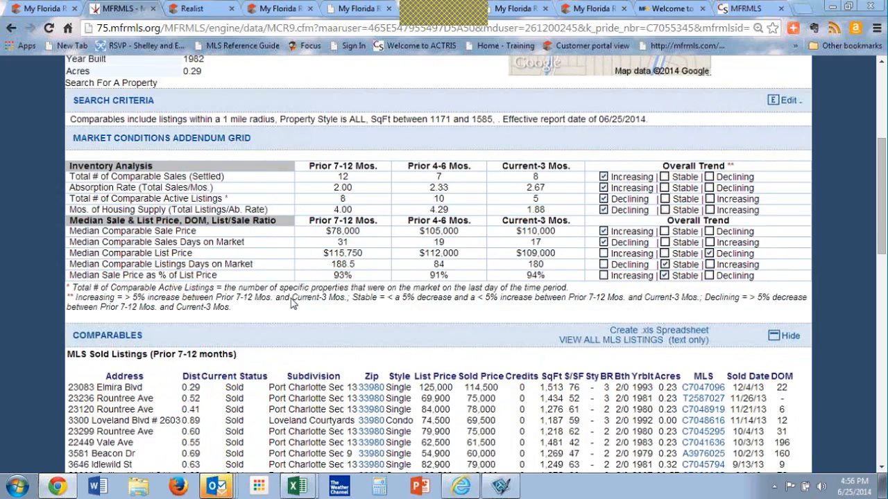
pyautogui.scroll(3, 292, 303)
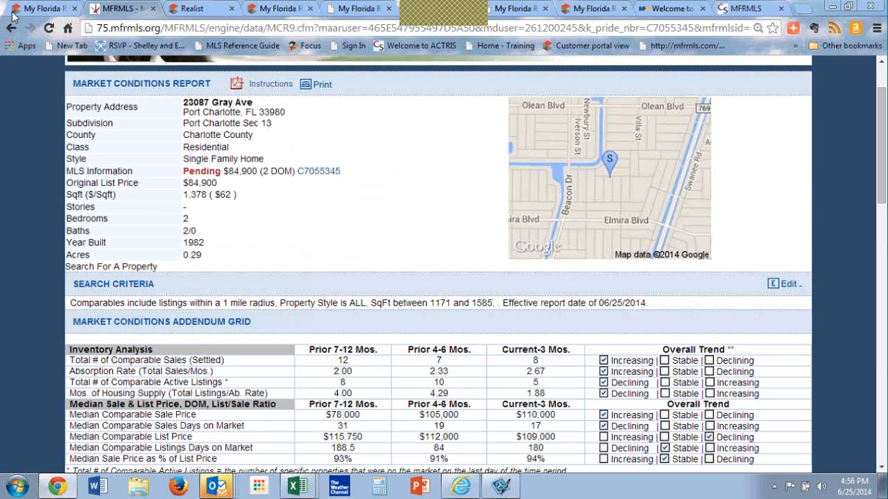
# Step: Check the external report links on the Gray Ave listing in Matrix, and return to the Market Conditions report
pyautogui.click(38, 7)
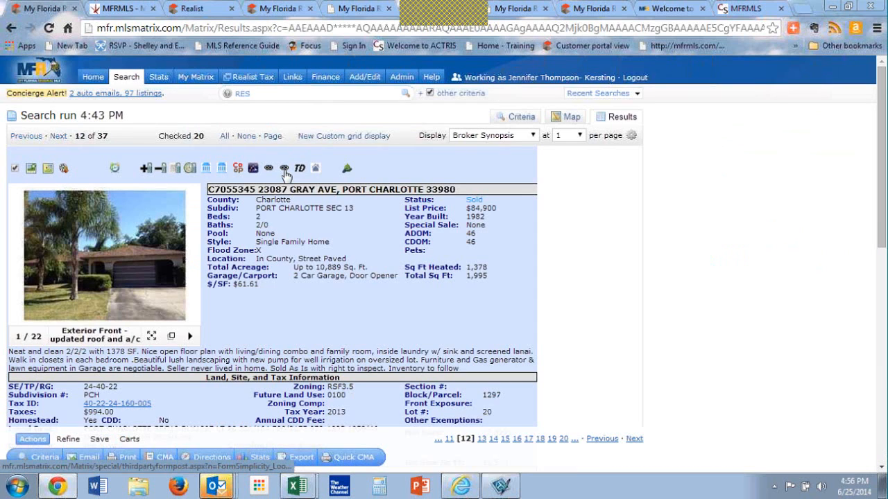
pyautogui.press('ctrl')
pyautogui.press('ctrl')
pyautogui.press('ctrl')
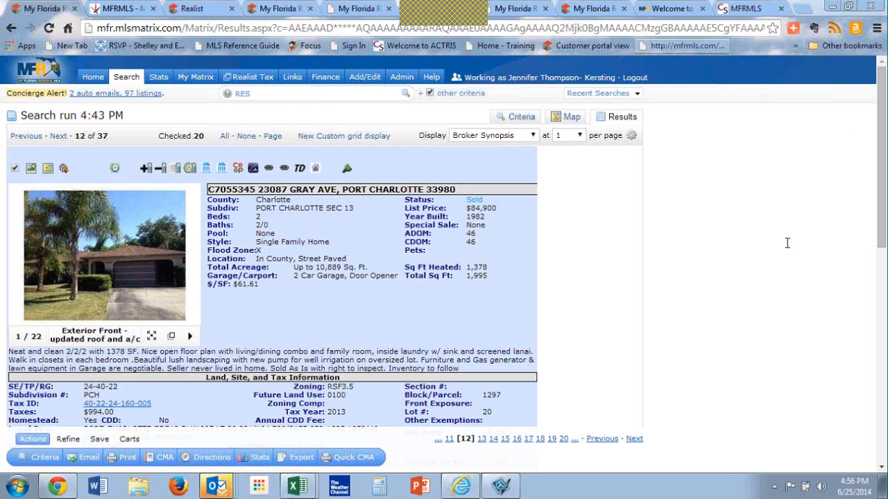
pyautogui.click(123, 7)
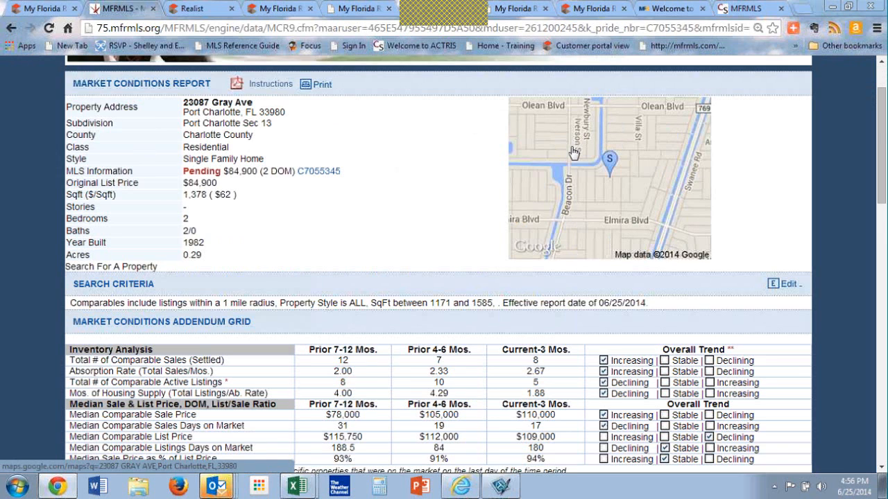
# Step: Return to the Matrix search, check its criteria, and show the matching listings in the map view
pyautogui.click(27, 7)
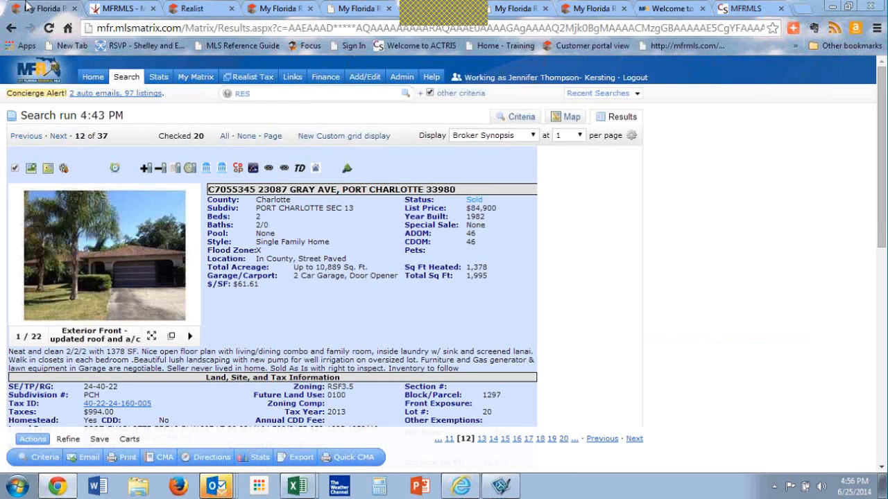
pyautogui.click(134, 5)
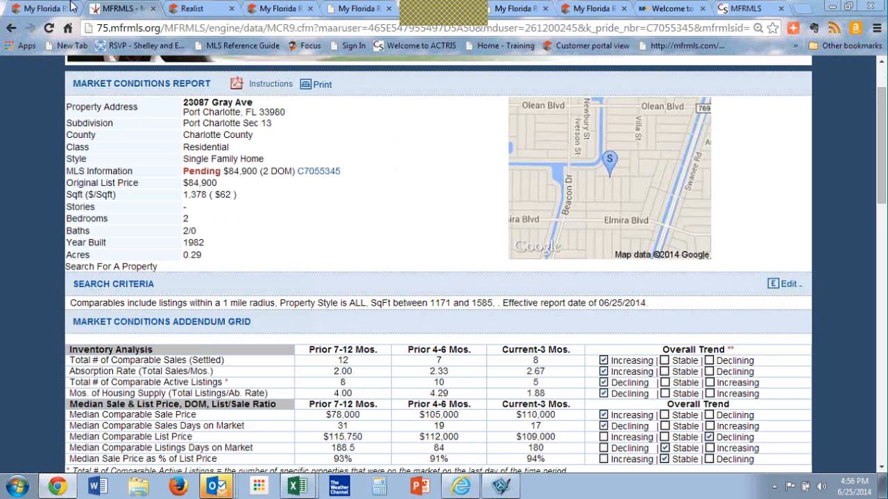
pyautogui.click(41, 8)
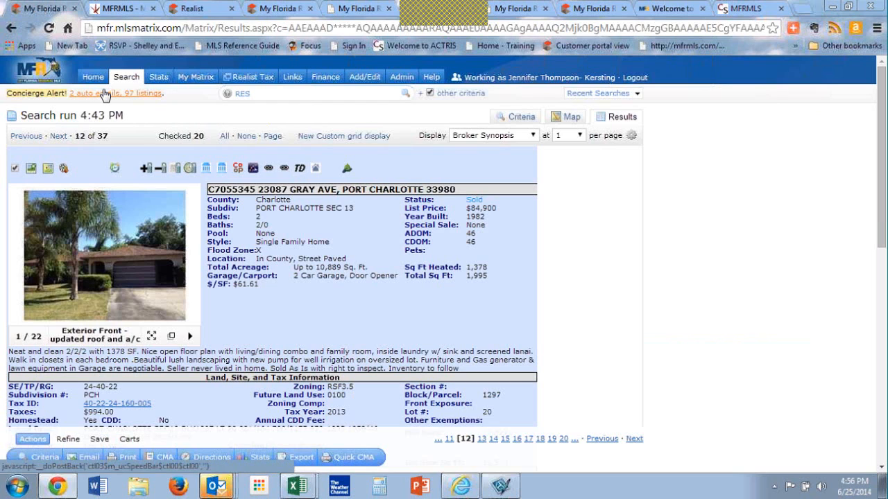
pyautogui.click(519, 118)
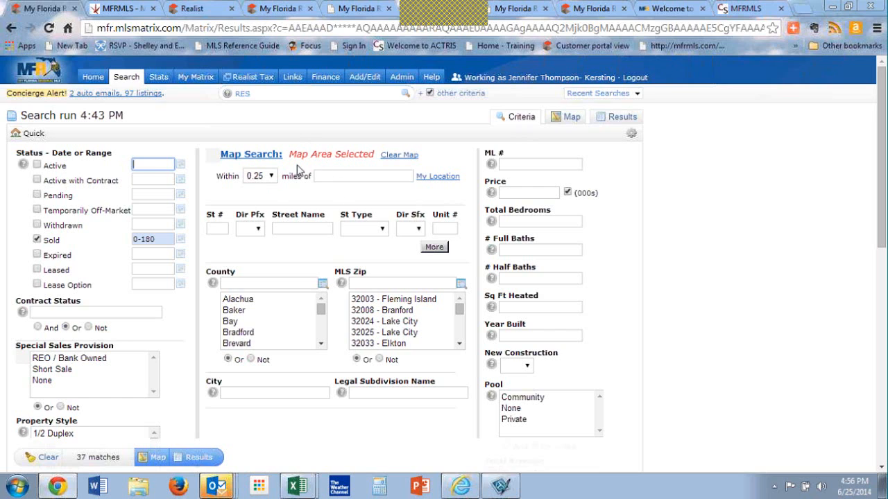
pyautogui.click(224, 154)
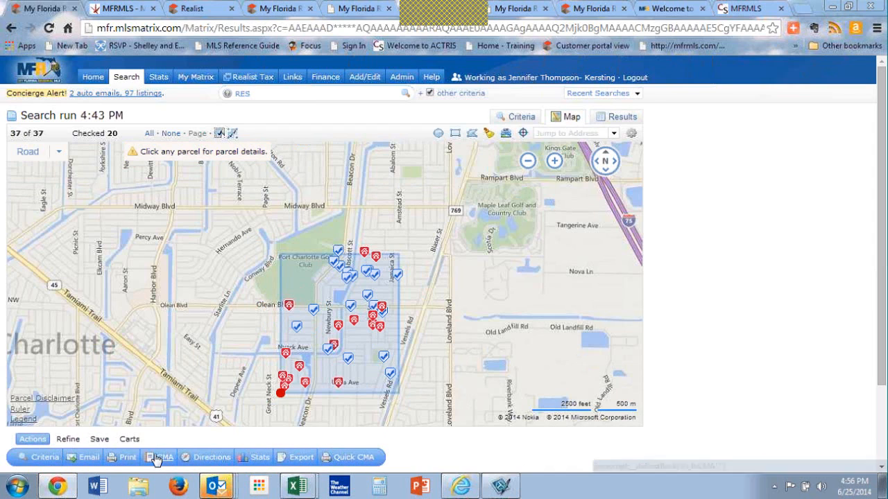
# Step: Print the 20 checked listings to PDF using the 1004MC Report Detailed format
pyautogui.click(127, 459)
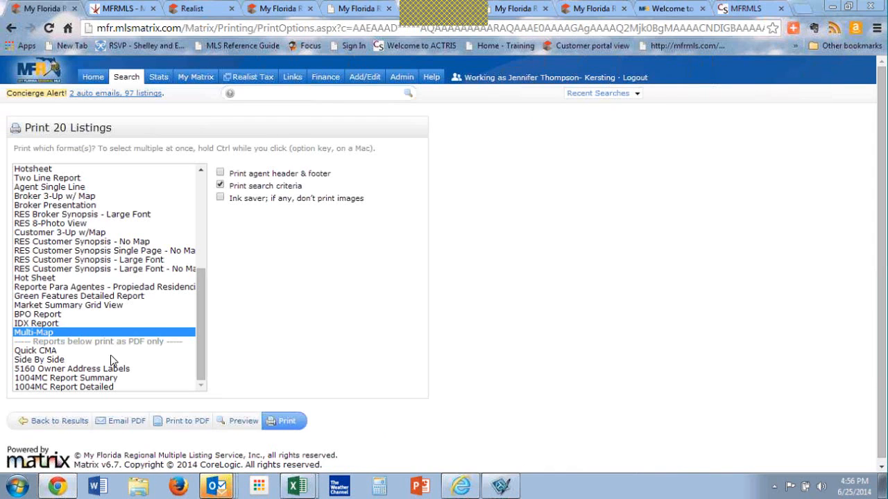
pyautogui.click(100, 387)
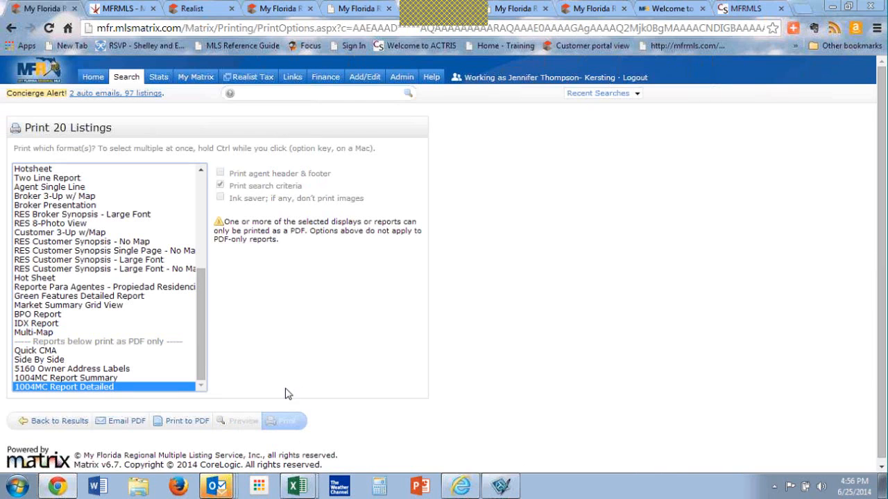
pyautogui.click(179, 423)
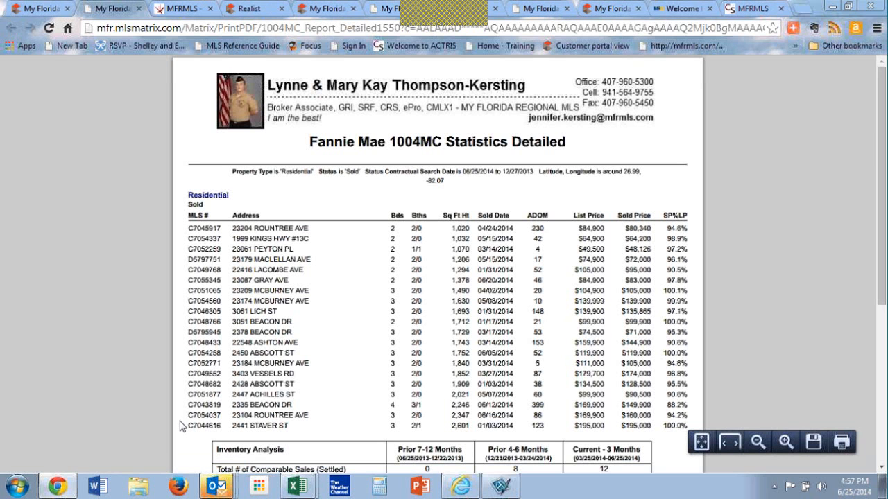
# Step: Review the detailed 1004MC report's sold listings and Inventory Analysis, and close it to return to the search map
pyautogui.scroll(-4, 181, 425)
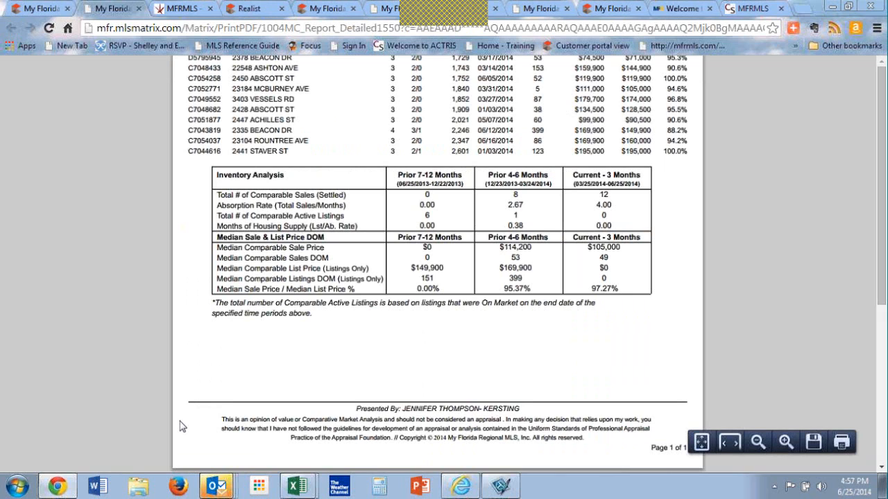
pyautogui.scroll(4, 181, 425)
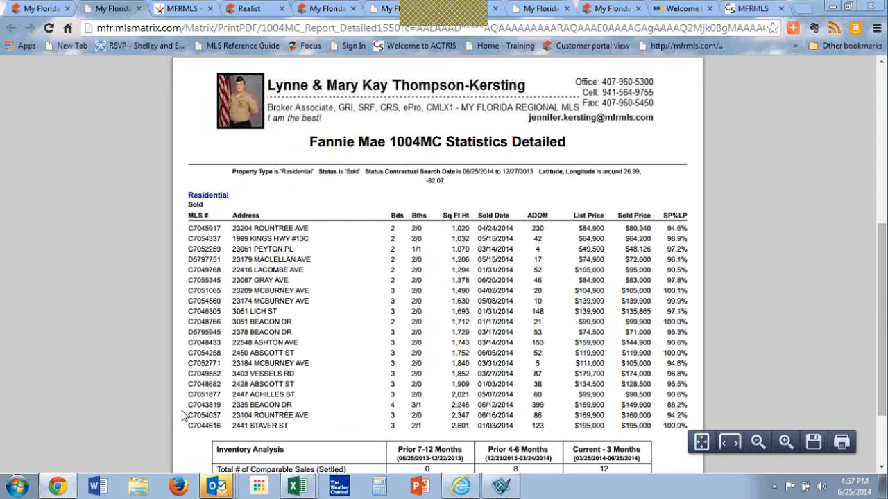
pyautogui.click(139, 8)
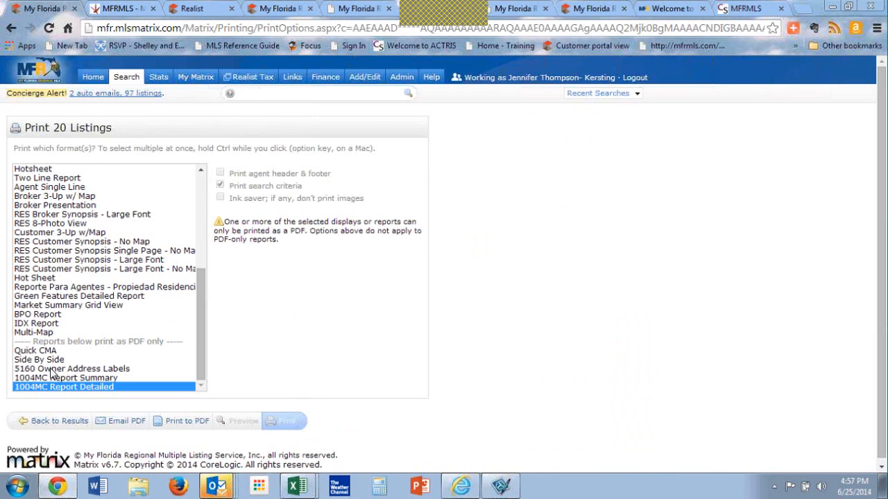
pyautogui.click(48, 425)
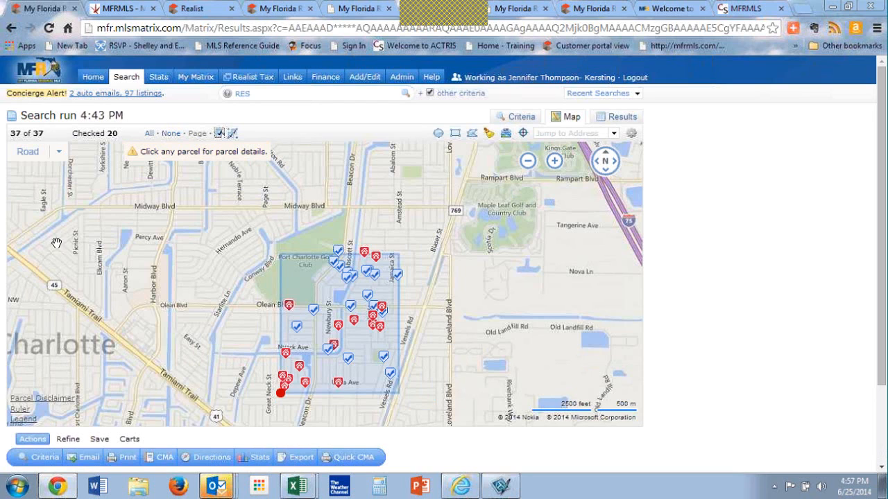
# Step: Close the Market Conditions report and Realist pages, and return to the Matrix search map
pyautogui.click(181, 7)
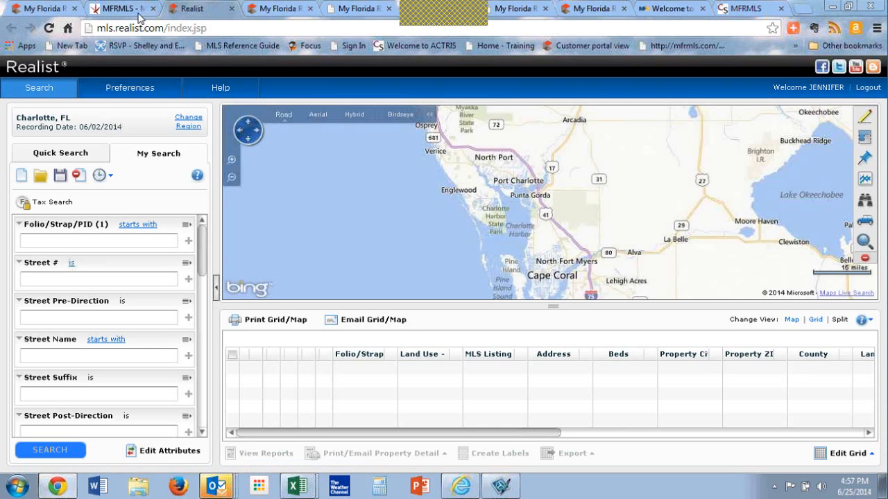
pyautogui.click(139, 14)
pyautogui.click(153, 9)
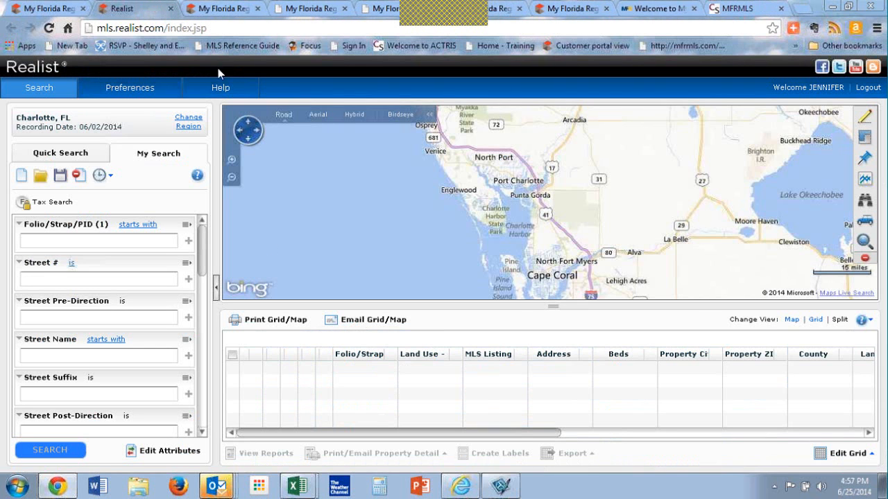
pyautogui.click(170, 8)
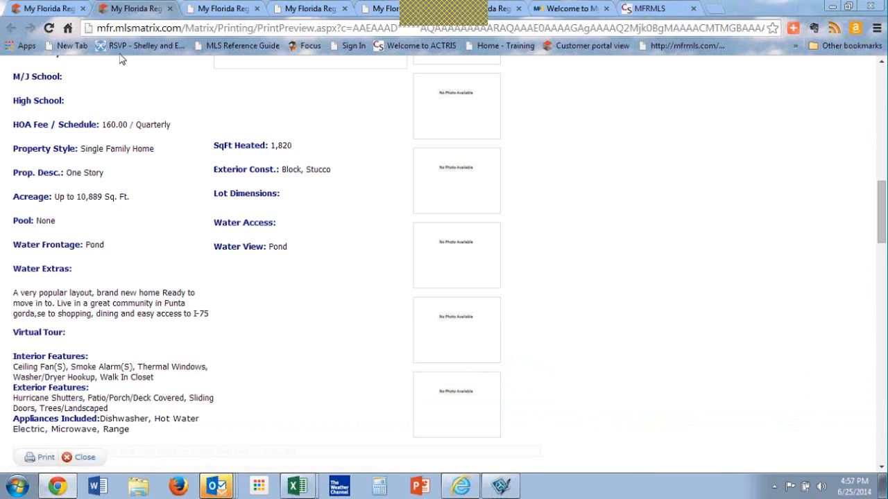
pyautogui.click(53, 8)
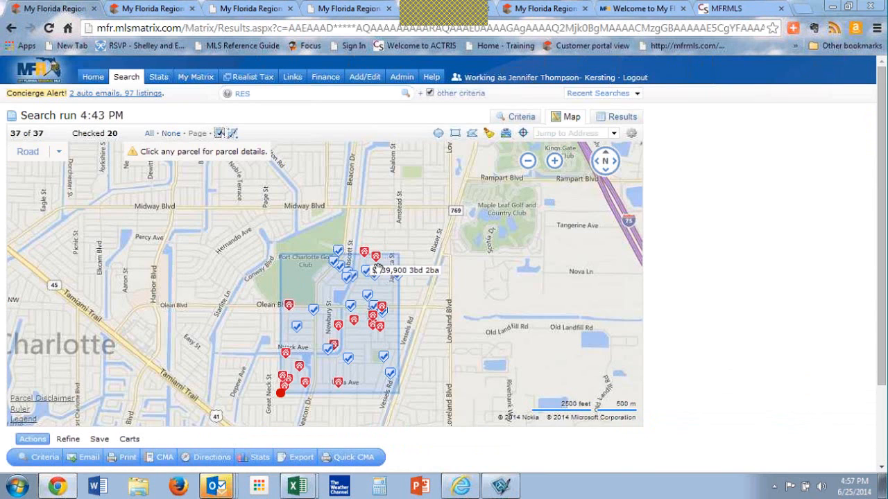
# Step: Open the Gray Ave listing's Realist property detail report from the Matrix results, review it, and close it
pyautogui.click(621, 119)
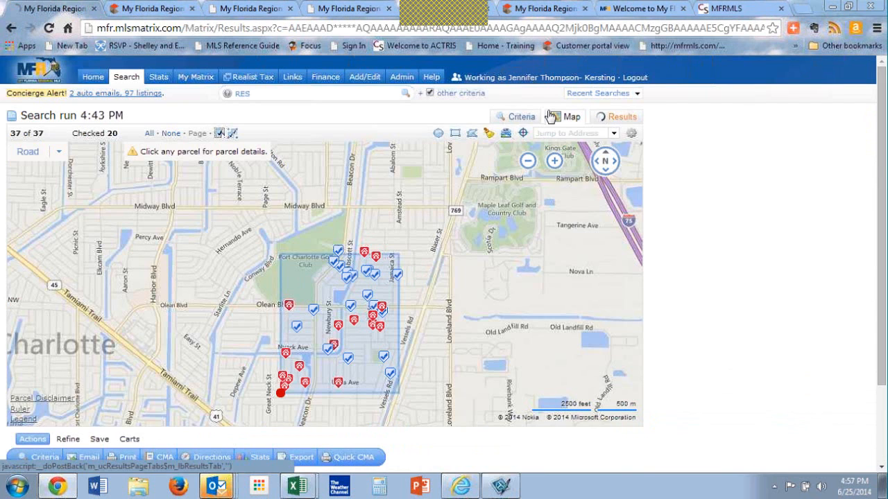
pyautogui.click(206, 169)
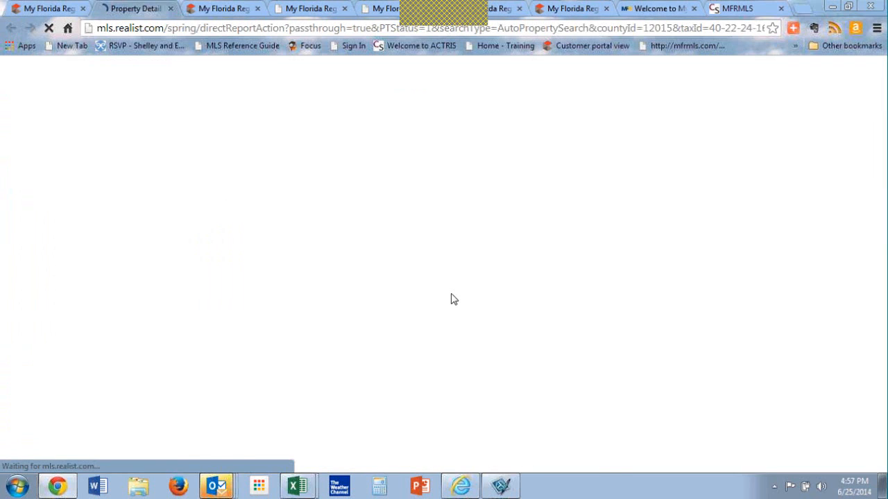
pyautogui.scroll(-15, 451, 298)
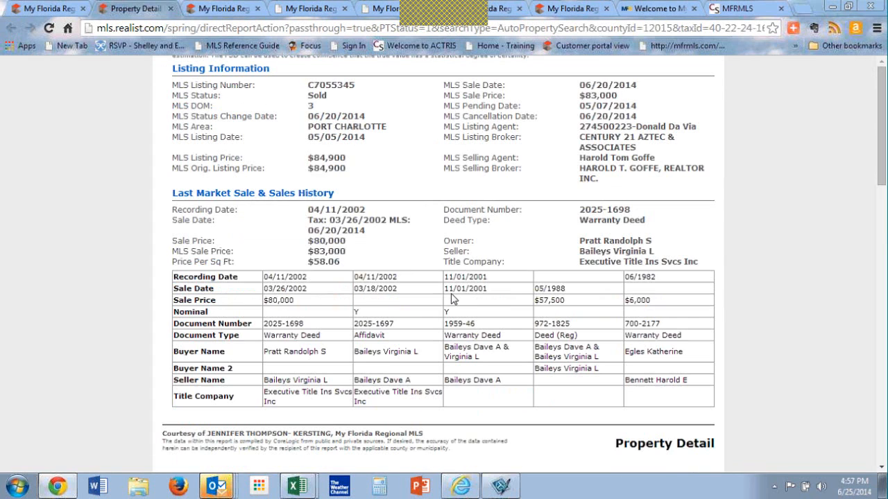
pyautogui.scroll(1, 451, 298)
pyautogui.scroll(-1, 451, 299)
pyautogui.scroll(15, 450, 299)
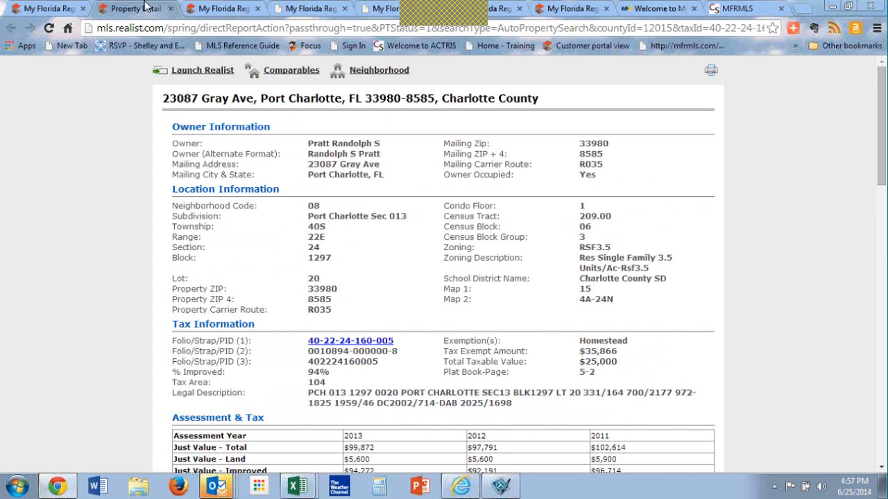
pyautogui.click(170, 9)
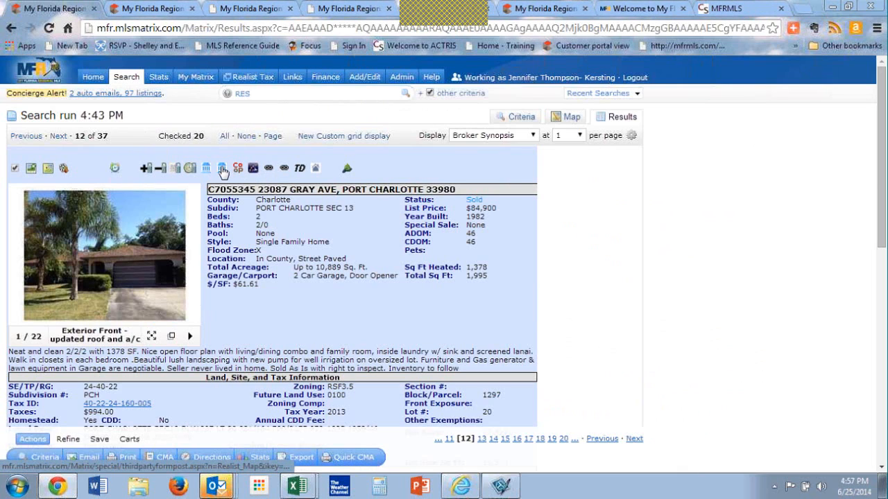
# Step: Locate the Gray Ave property on the Realist map, open its full report, and examine the Property Map's parcel dimensions
pyautogui.click(222, 169)
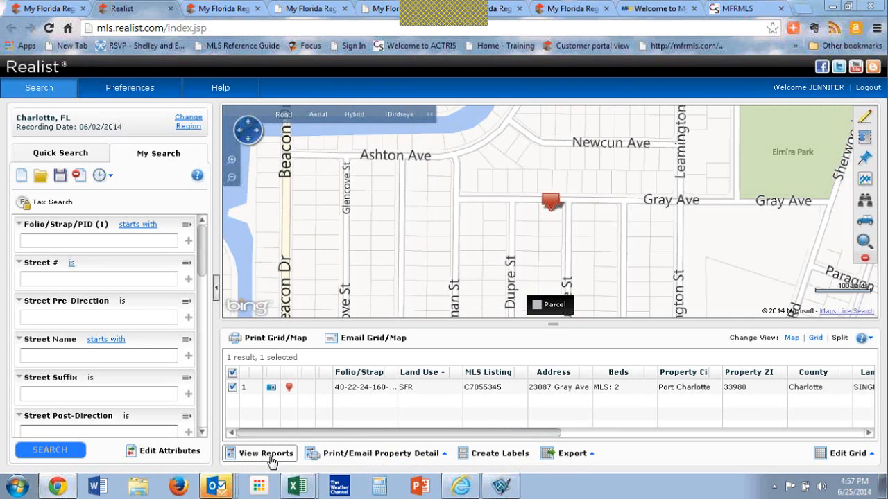
pyautogui.click(268, 455)
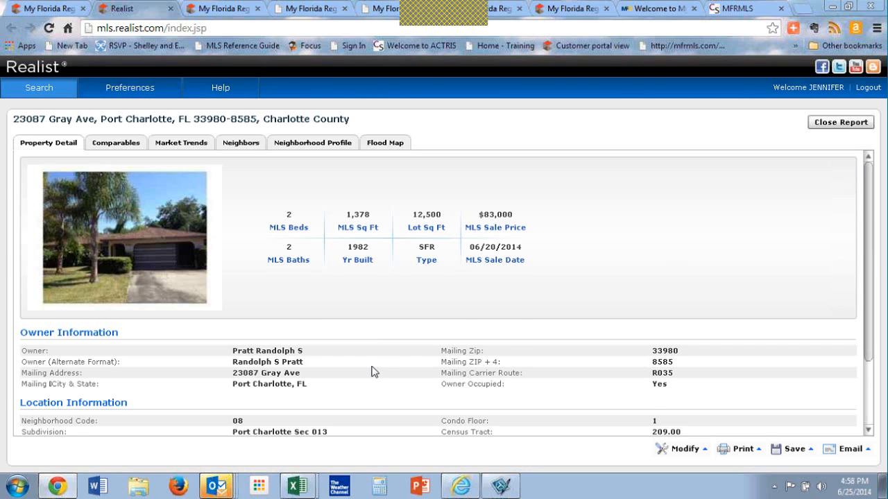
pyautogui.scroll(-12, 371, 373)
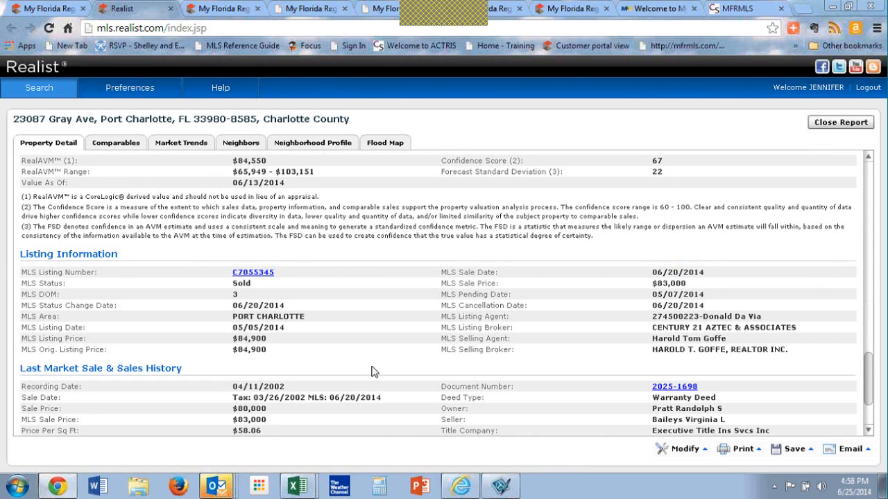
pyautogui.scroll(-5, 372, 372)
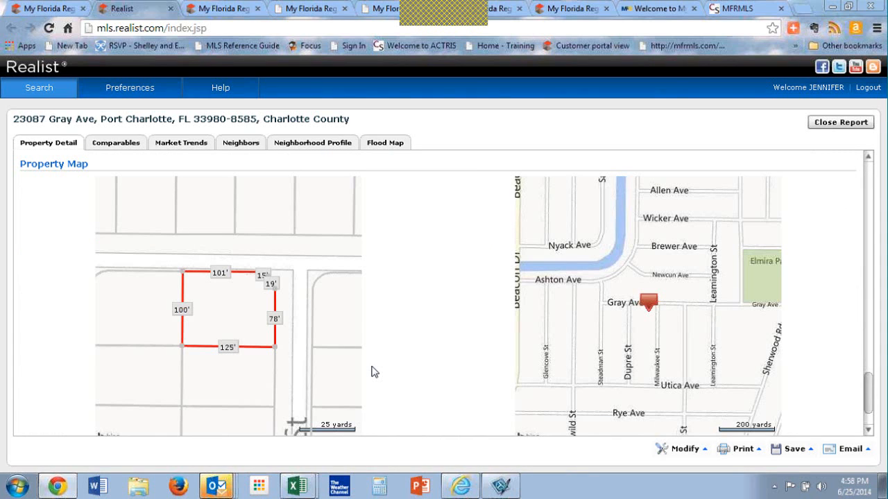
pyautogui.rightClick(221, 258)
pyautogui.click(474, 319)
# Step: Review the Realist report's sales history, estimated value, lot characteristics, tax, location and owner sections
pyautogui.scroll(5, 475, 319)
pyautogui.scroll(-5, 473, 313)
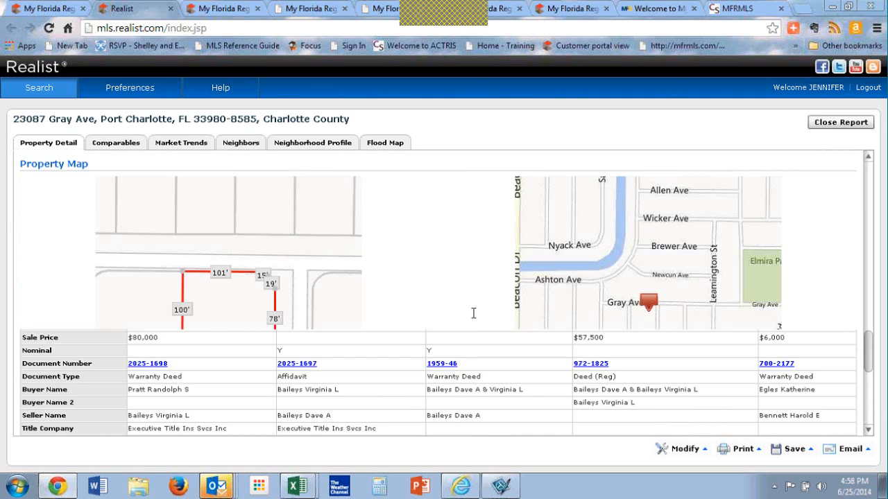
pyautogui.scroll(5, 474, 314)
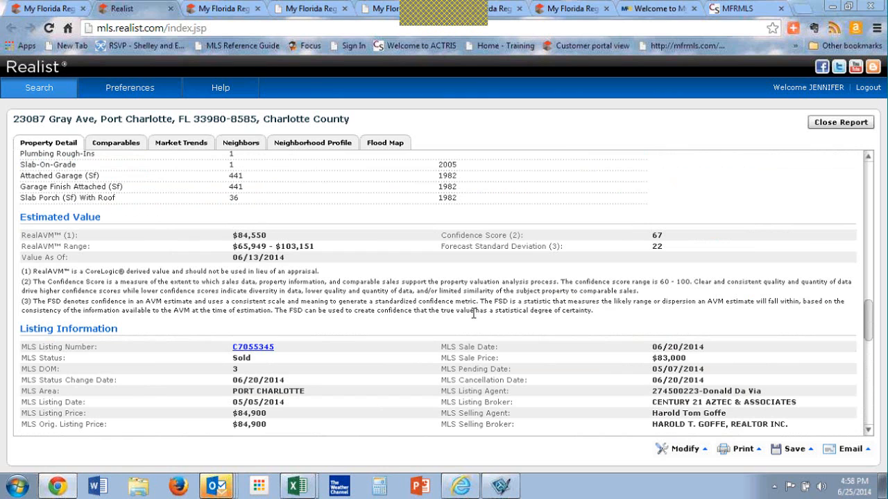
pyautogui.scroll(5, 474, 313)
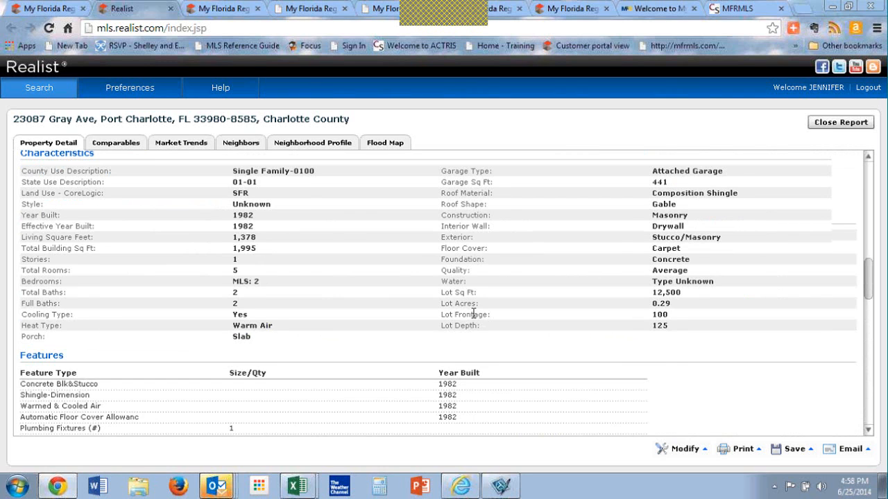
pyautogui.scroll(5, 473, 314)
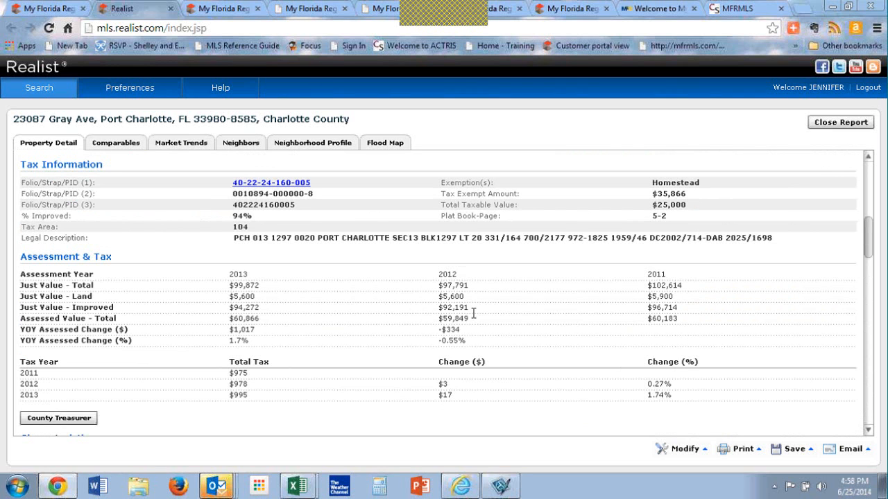
pyautogui.scroll(5, 474, 313)
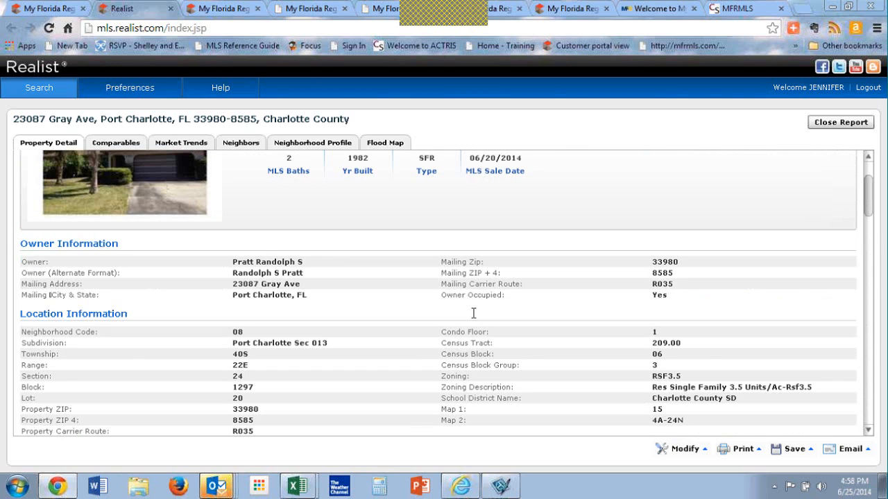
pyautogui.scroll(2, 474, 314)
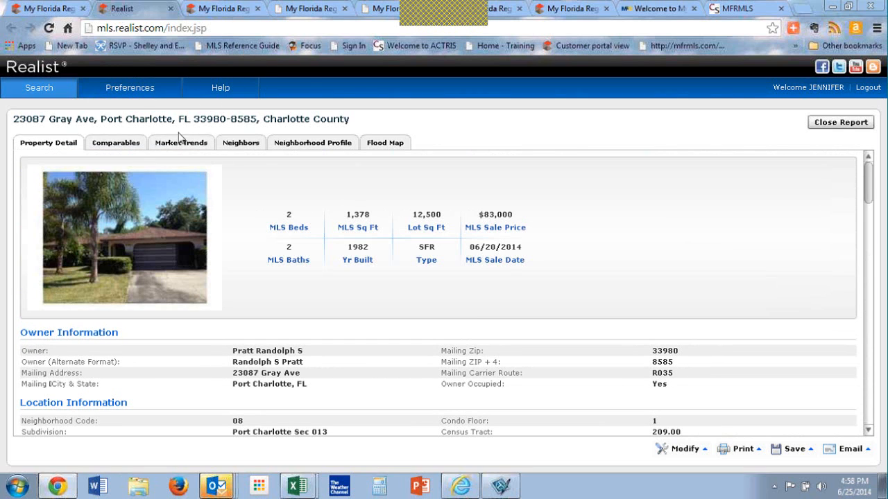
# Step: Examine the Flood Map for the Gray Ave property and close Realist
pyautogui.click(374, 144)
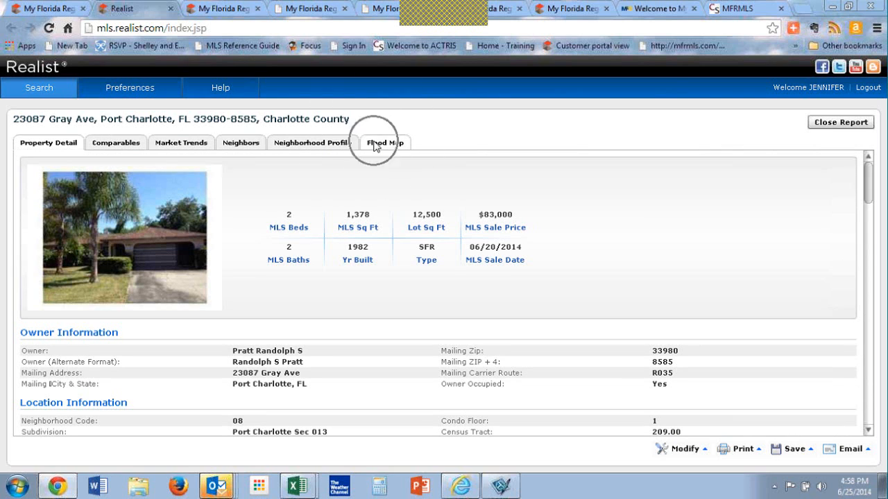
pyautogui.click(375, 145)
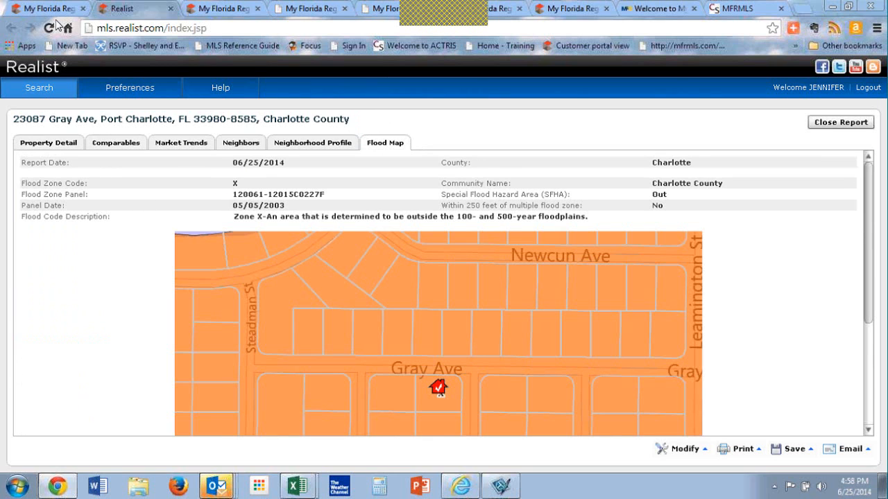
pyautogui.click(170, 9)
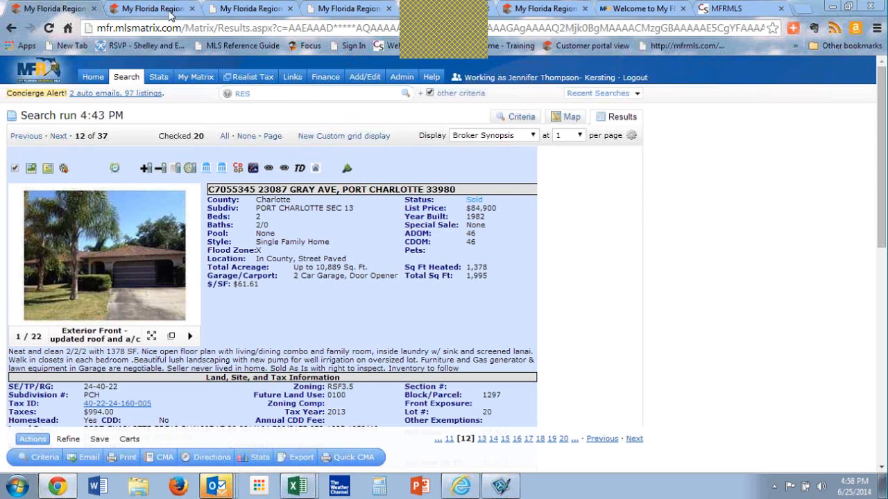
# Step: Return from the Gray Ave listing to the map of the Matrix search results
pyautogui.click(179, 10)
pyautogui.click(69, 9)
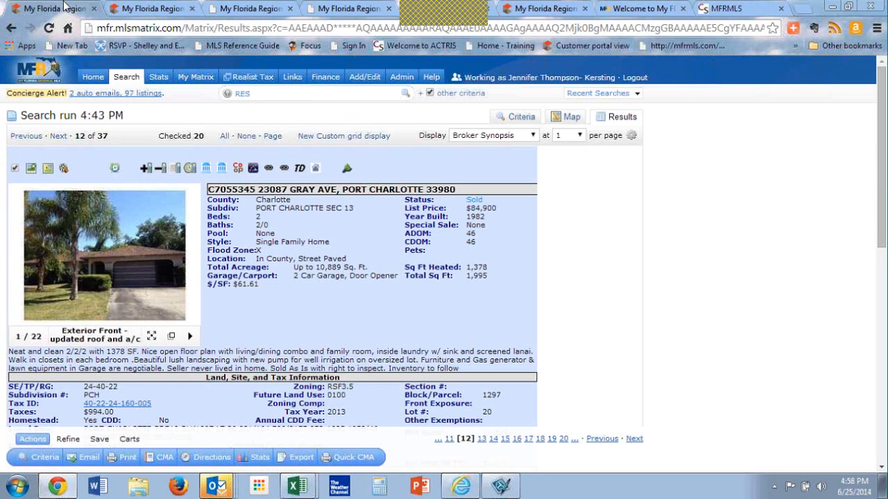
pyautogui.click(571, 119)
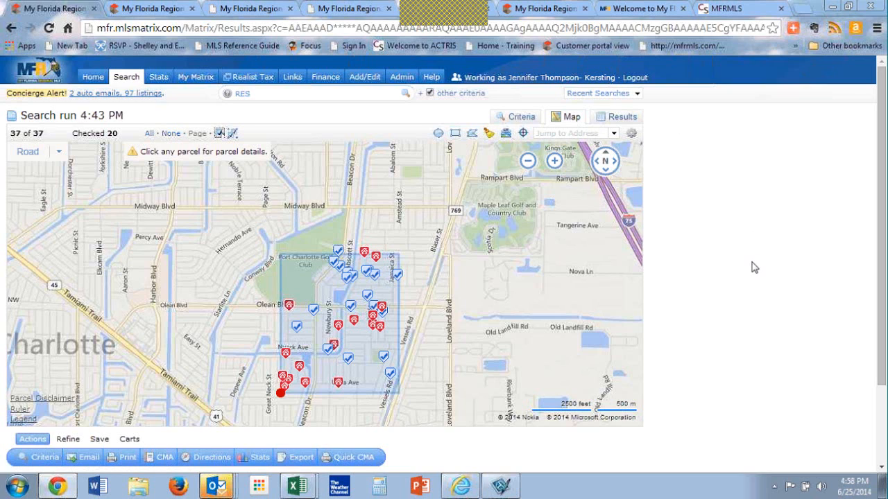
pyautogui.moveTo(751, 265); pyautogui.dragTo(755, 385)
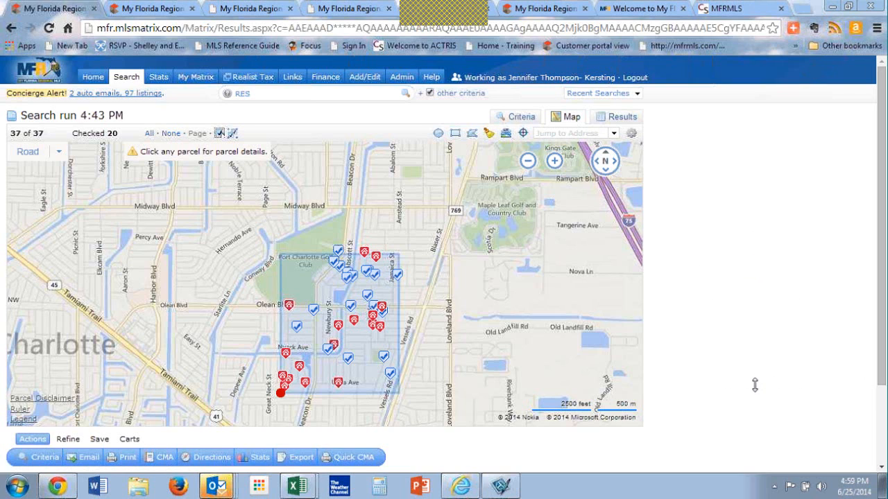